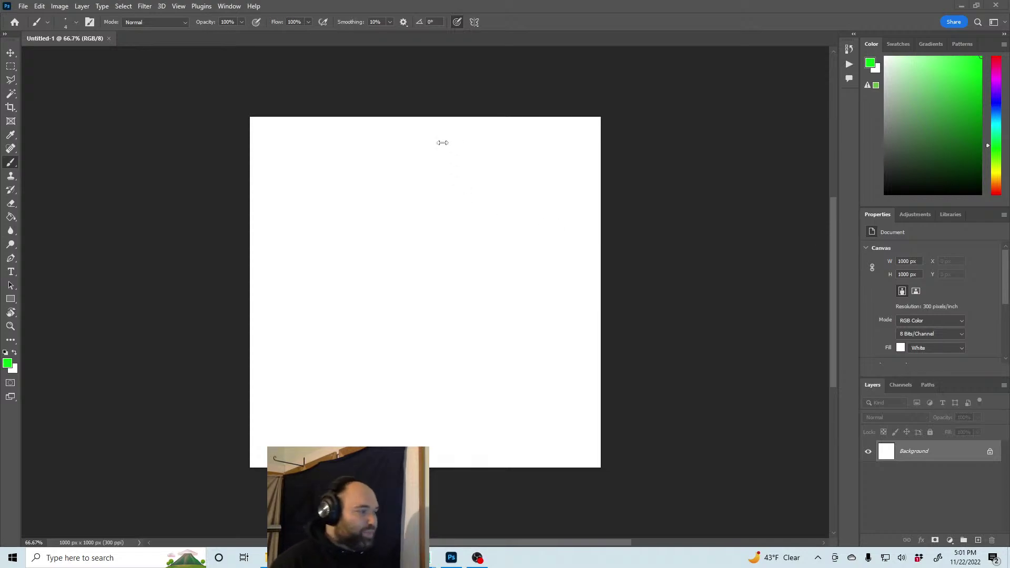
# Set the foreground colour to pure red
pyautogui.click(9, 365)
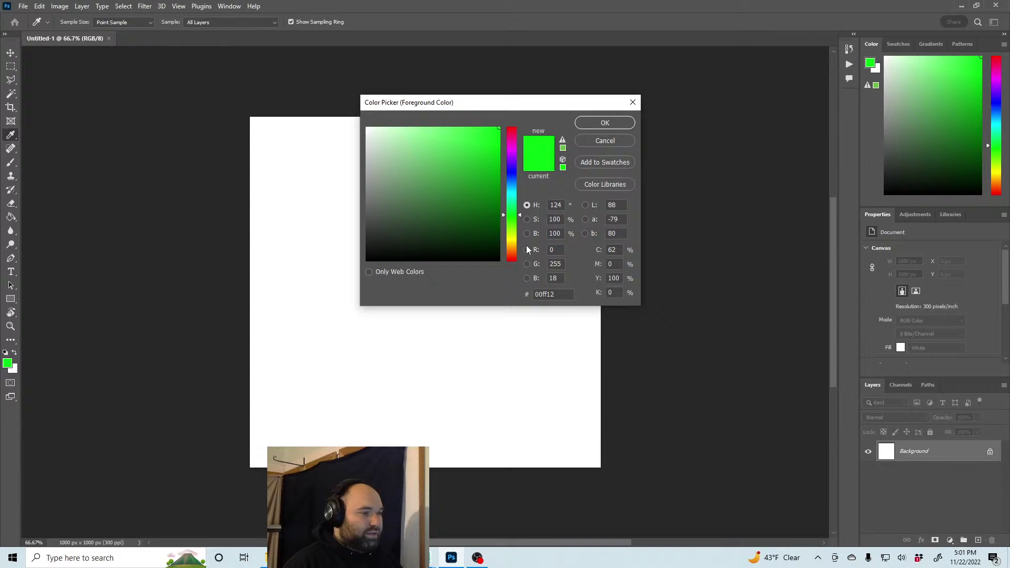
pyautogui.moveTo(516, 245); pyautogui.dragTo(511, 260)
pyautogui.click(605, 122)
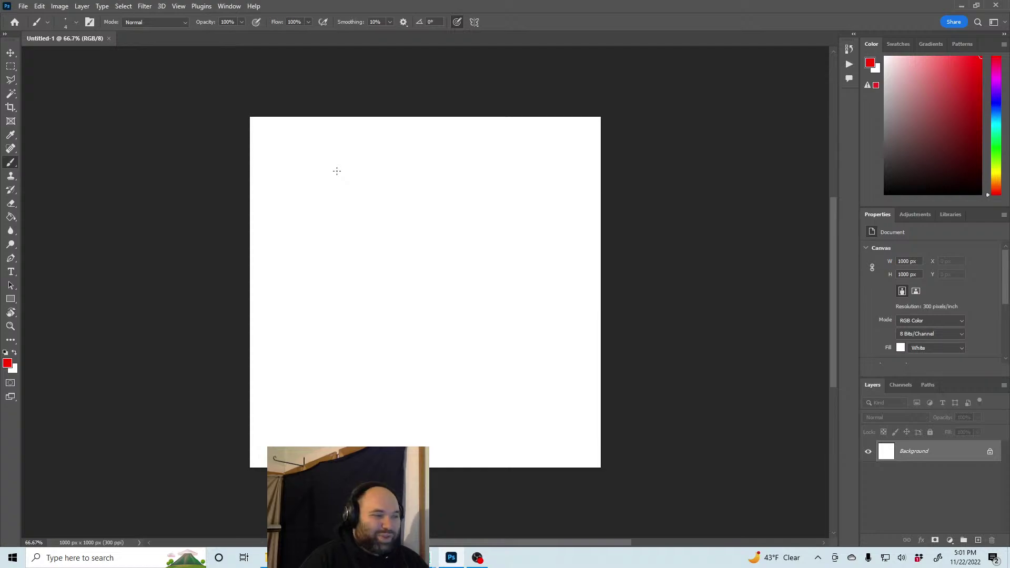
# Draw a box labelled ARM near the top of the canvas with three small stacked boxes beside it
pyautogui.hotkey('ctrl', '+')
pyautogui.keyDown('alt'); pyautogui.scroll(1, 336, 171); pyautogui.keyUp('alt')
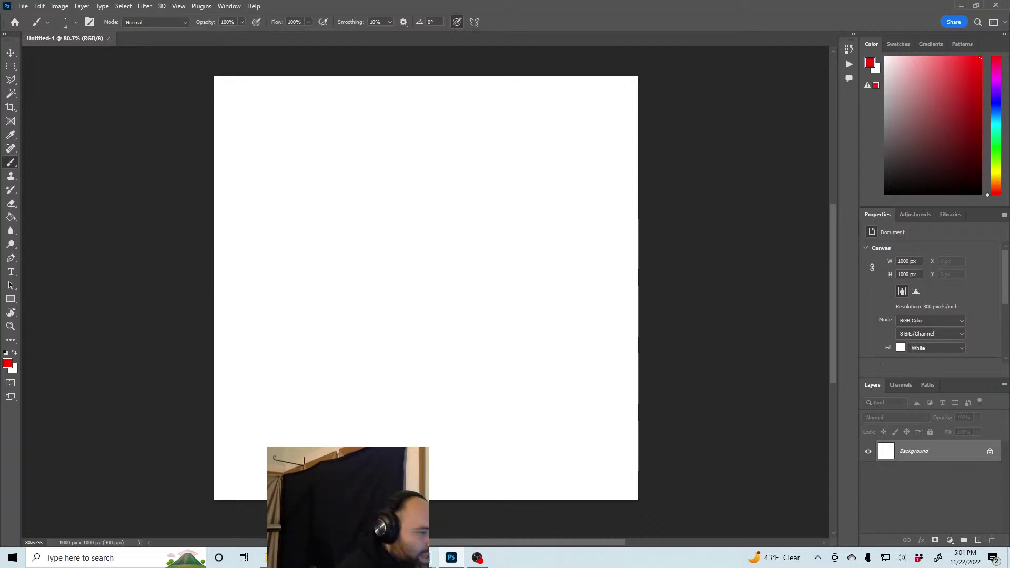
pyautogui.moveTo(335, 140)
pyautogui.mouseDown()
pyautogui.moveTo(336, 196)
pyautogui.moveTo(334, 144)
pyautogui.moveTo(401, 135)
pyautogui.moveTo(416, 207)
pyautogui.moveTo(333, 209)
pyautogui.moveTo(357, 169)
pyautogui.moveTo(363, 182)
pyautogui.moveTo(398, 174)
pyautogui.mouseUp()
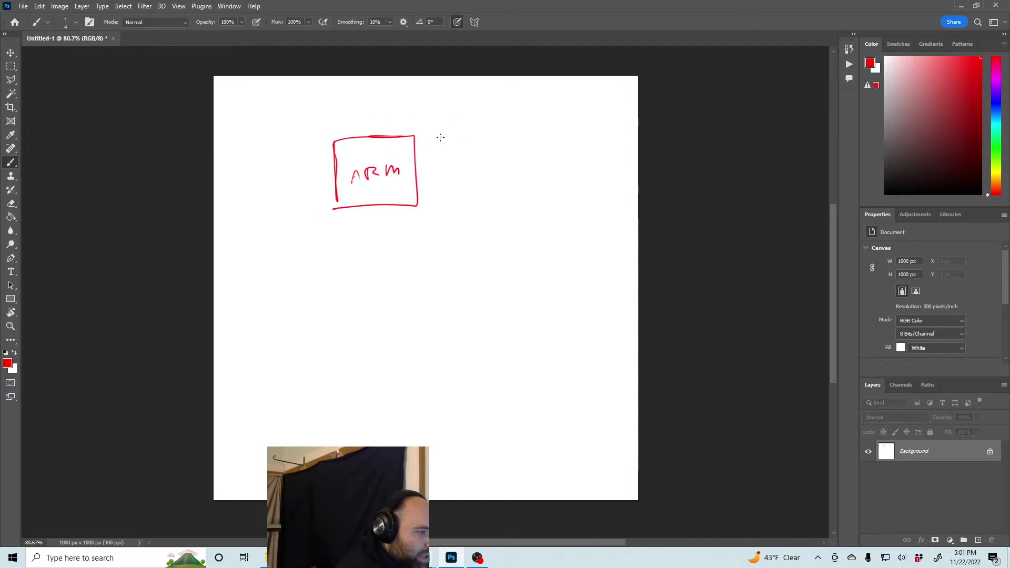
pyautogui.moveTo(440, 138)
pyautogui.mouseDown()
pyautogui.moveTo(438, 154)
pyautogui.moveTo(473, 143)
pyautogui.moveTo(438, 154)
pyautogui.moveTo(439, 210)
pyautogui.moveTo(474, 204)
pyautogui.moveTo(445, 207)
pyautogui.mouseUp()
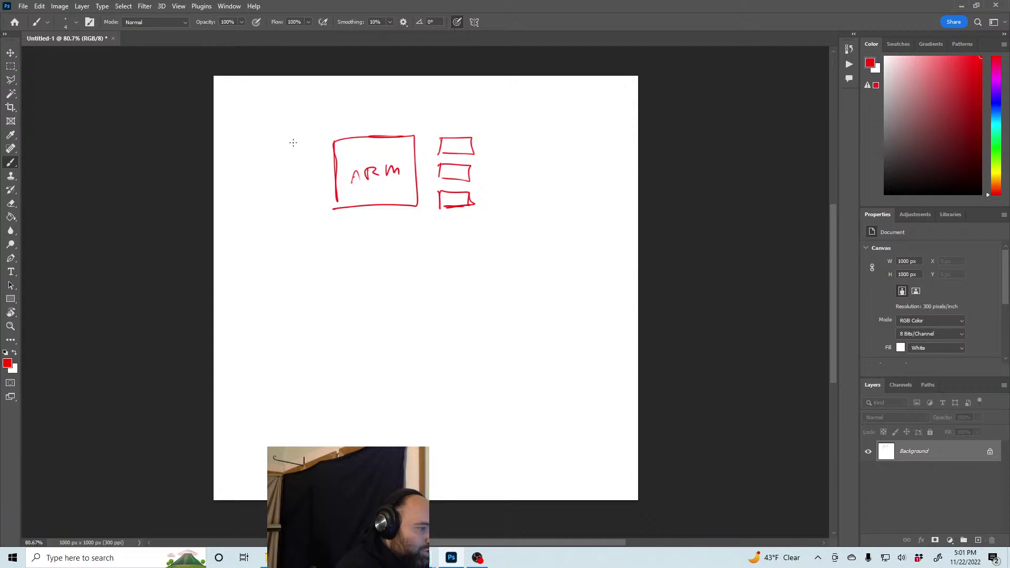
# Draw a tall rectangle to the left of the ARM box and label it SPINE
pyautogui.moveTo(288, 143)
pyautogui.mouseDown()
pyautogui.moveTo(241, 147)
pyautogui.moveTo(273, 287)
pyautogui.moveTo(298, 143)
pyautogui.mouseUp()
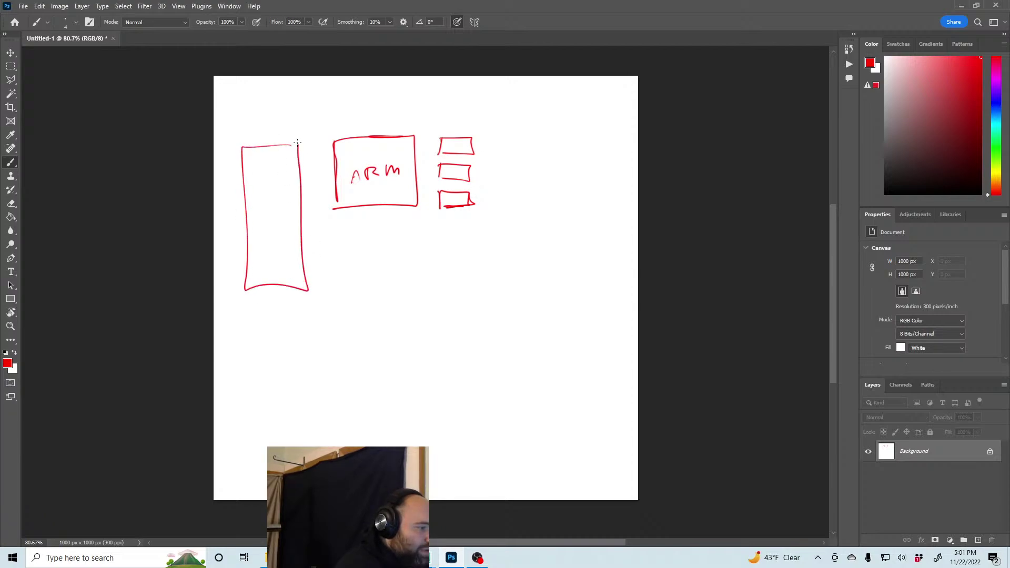
pyautogui.moveTo(262, 205); pyautogui.dragTo(254, 222)
pyautogui.moveTo(264, 206)
pyautogui.mouseDown()
pyautogui.moveTo(266, 223)
pyautogui.moveTo(267, 212)
pyautogui.moveTo(290, 209)
pyautogui.mouseUp()
pyautogui.moveTo(285, 214); pyautogui.dragTo(292, 213)
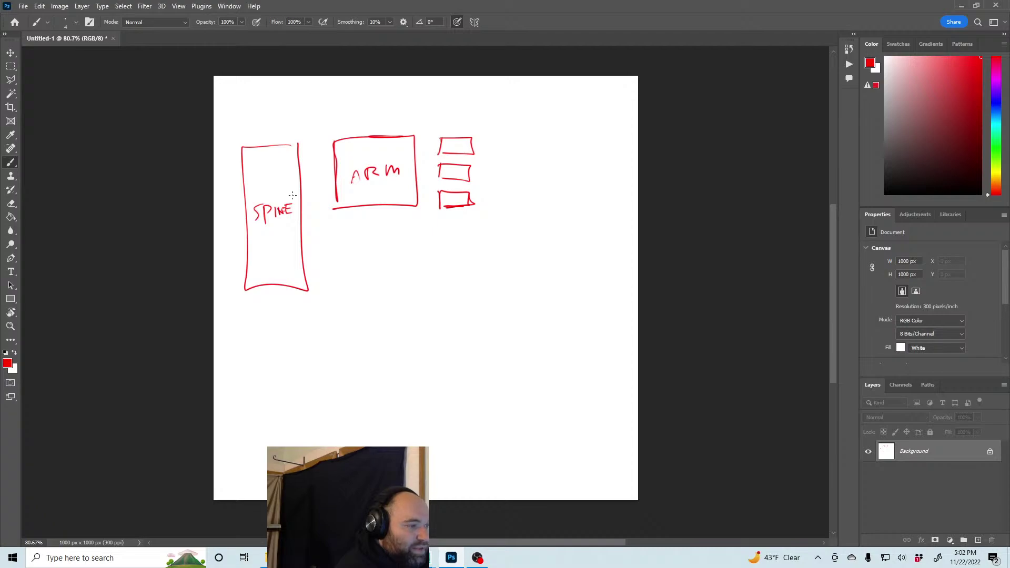
# Draw input sockets on the ARM box and the three small boxes, and connect SPINE to ARM and ARM to the small boxes
pyautogui.moveTo(337, 170)
pyautogui.mouseDown()
pyautogui.moveTo(329, 182)
pyautogui.moveTo(337, 165)
pyautogui.mouseUp()
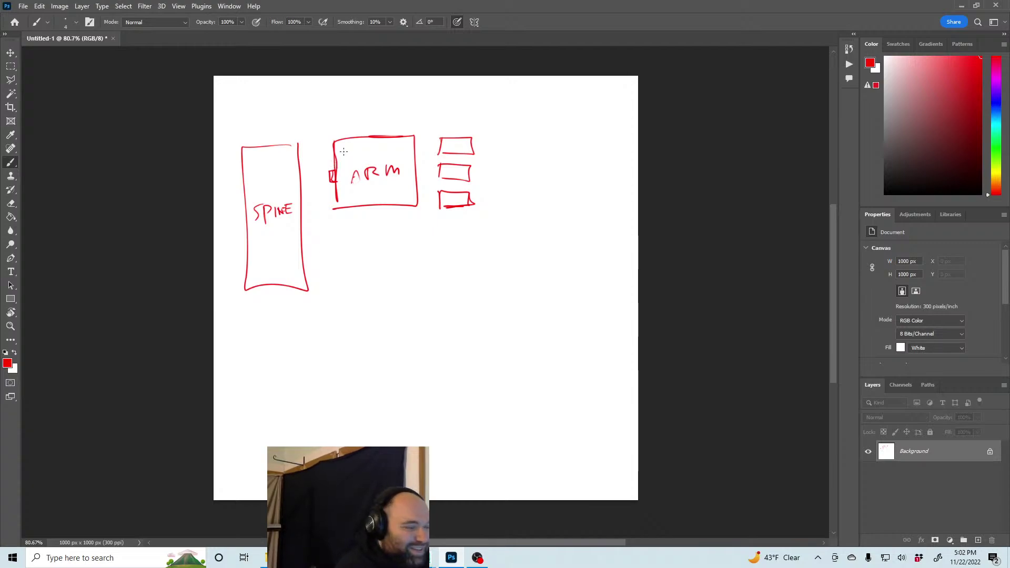
pyautogui.moveTo(439, 140); pyautogui.dragTo(440, 205)
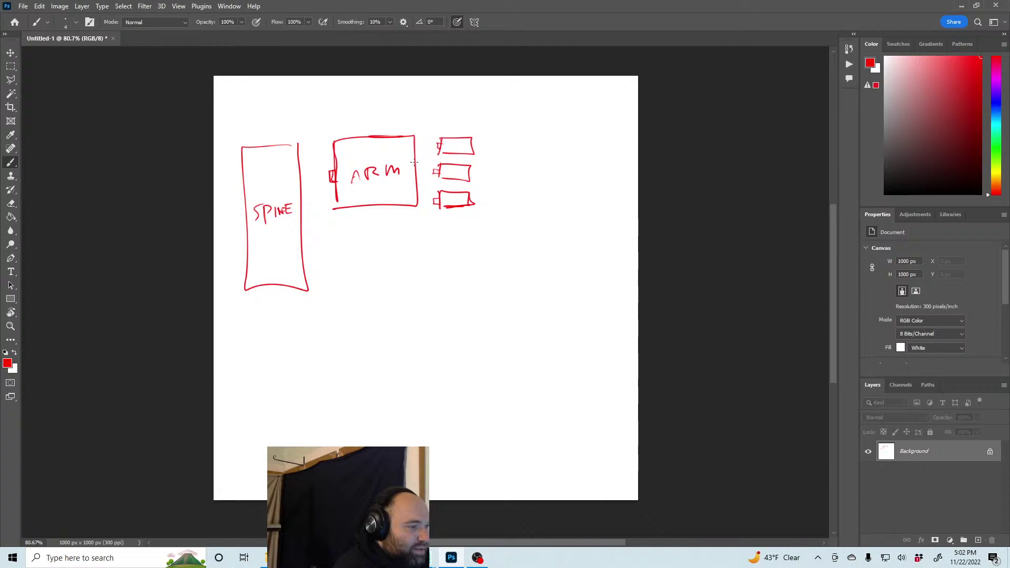
pyautogui.moveTo(415, 162)
pyautogui.mouseDown()
pyautogui.moveTo(438, 144)
pyautogui.moveTo(439, 199)
pyautogui.mouseUp()
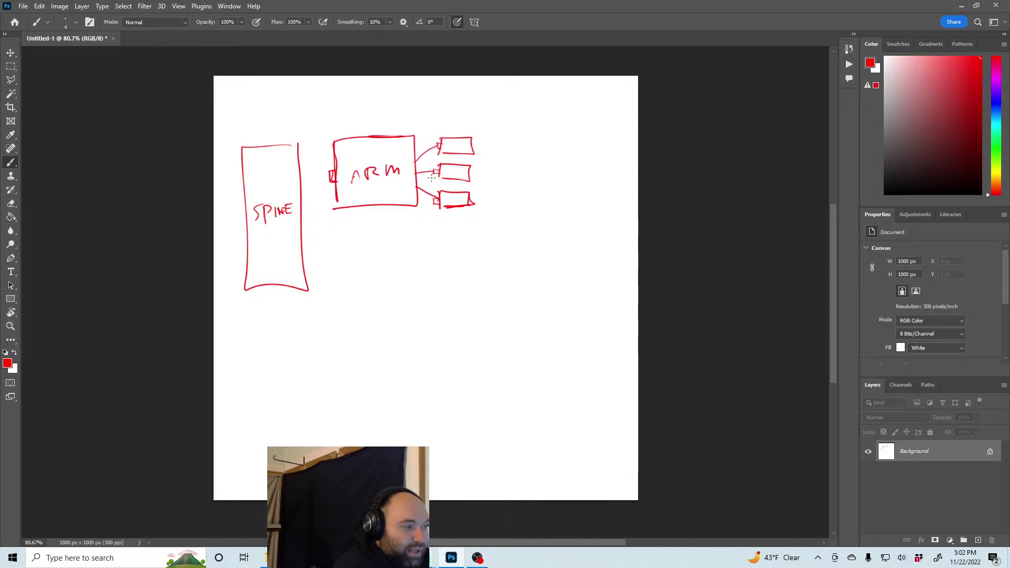
pyautogui.moveTo(300, 190); pyautogui.dragTo(331, 177)
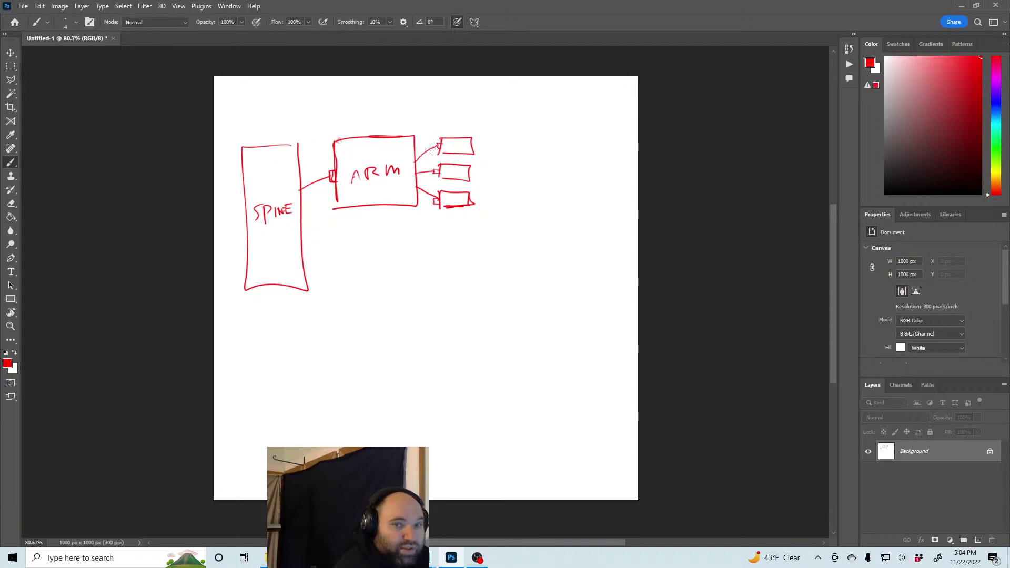
# Draw an oval above SPINE, ARM and the small boxes, linking each with a short vertical line
pyautogui.moveTo(369, 137); pyautogui.dragTo(371, 132)
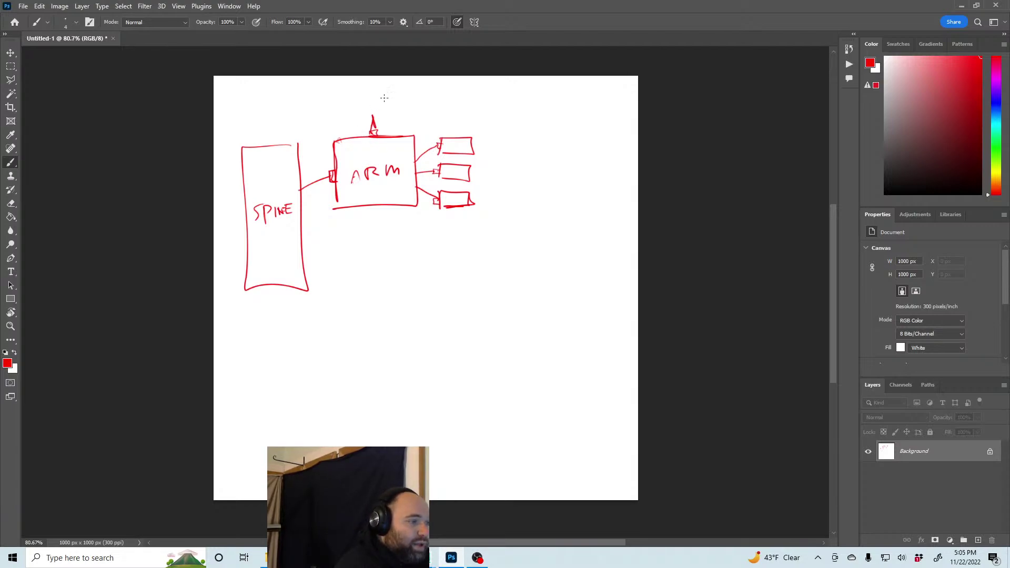
pyautogui.moveTo(375, 91)
pyautogui.mouseDown()
pyautogui.moveTo(326, 118)
pyautogui.moveTo(416, 115)
pyautogui.moveTo(368, 93)
pyautogui.mouseUp()
pyautogui.moveTo(272, 97)
pyautogui.mouseDown()
pyautogui.moveTo(242, 124)
pyautogui.moveTo(270, 98)
pyautogui.moveTo(267, 141)
pyautogui.mouseUp()
pyautogui.moveTo(457, 96)
pyautogui.mouseDown()
pyautogui.moveTo(447, 98)
pyautogui.moveTo(451, 119)
pyautogui.moveTo(457, 96)
pyautogui.moveTo(456, 135)
pyautogui.mouseUp()
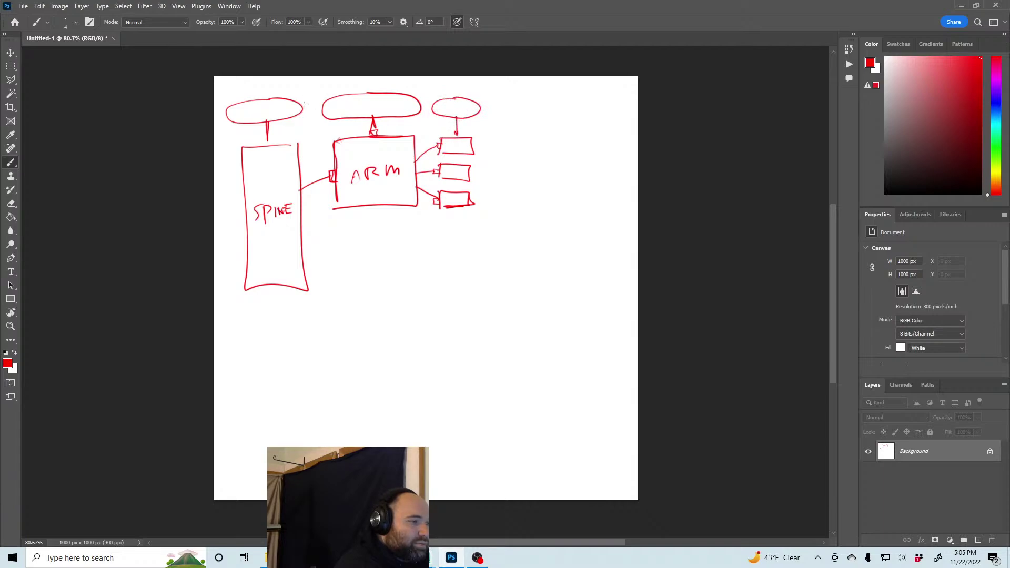
# Write GUIDES inside each of the three ovals above the component boxes
pyautogui.moveTo(252, 105)
pyautogui.mouseDown()
pyautogui.moveTo(243, 113)
pyautogui.moveTo(284, 114)
pyautogui.mouseUp()
pyautogui.moveTo(343, 101)
pyautogui.mouseDown()
pyautogui.moveTo(340, 109)
pyautogui.moveTo(358, 109)
pyautogui.mouseUp()
pyautogui.moveTo(365, 101)
pyautogui.mouseDown()
pyautogui.moveTo(365, 111)
pyautogui.moveTo(386, 108)
pyautogui.mouseUp()
pyautogui.moveTo(392, 102); pyautogui.dragTo(440, 111)
pyautogui.moveTo(449, 104); pyautogui.dragTo(472, 109)
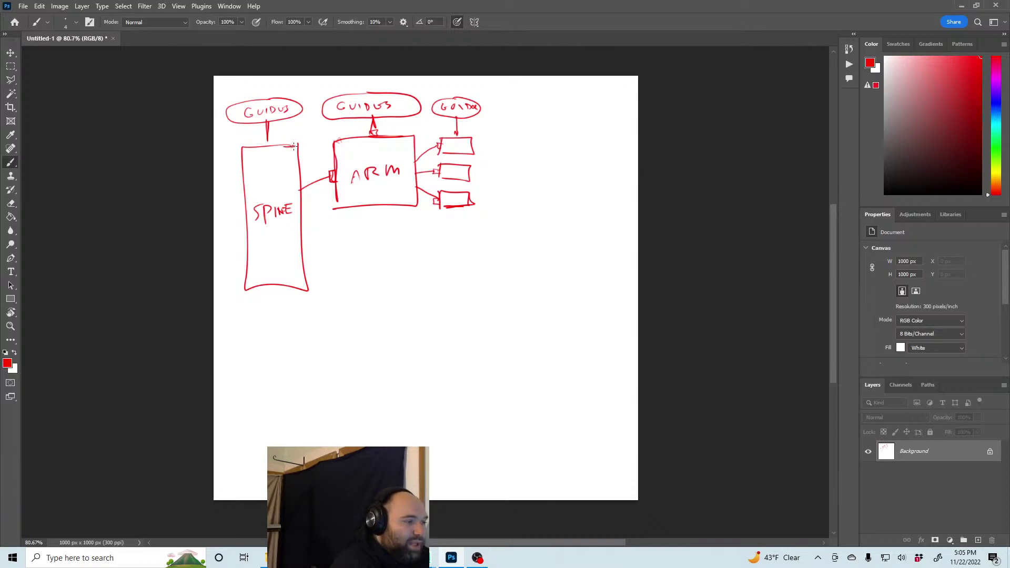
# Trace over the outline of the SPINE rectangle to emphasise it
pyautogui.moveTo(294, 146); pyautogui.dragTo(238, 148)
pyautogui.moveTo(243, 247)
pyautogui.mouseDown()
pyautogui.moveTo(284, 289)
pyautogui.moveTo(309, 289)
pyautogui.mouseUp()
pyautogui.moveTo(294, 143); pyautogui.dragTo(302, 266)
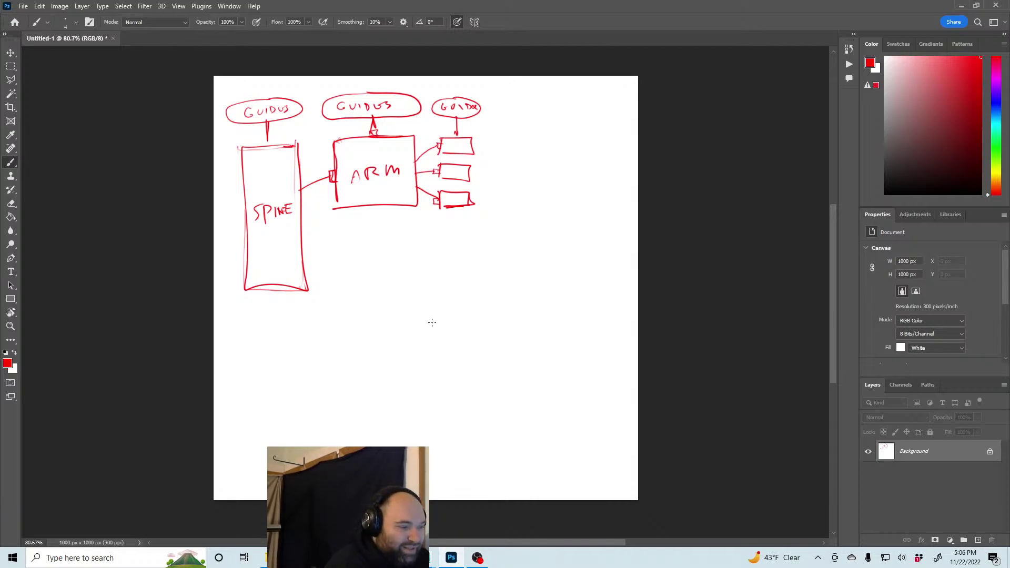
# Draw a large rectangle on the lower canvas with a labelled input box on its left edge and eight small node boxes inside
pyautogui.moveTo(363, 304)
pyautogui.mouseDown()
pyautogui.moveTo(371, 431)
pyautogui.moveTo(589, 287)
pyautogui.moveTo(510, 429)
pyautogui.moveTo(379, 432)
pyautogui.mouseUp()
pyautogui.moveTo(377, 351)
pyautogui.mouseDown()
pyautogui.moveTo(363, 380)
pyautogui.moveTo(378, 349)
pyautogui.moveTo(368, 367)
pyautogui.moveTo(374, 361)
pyautogui.mouseUp()
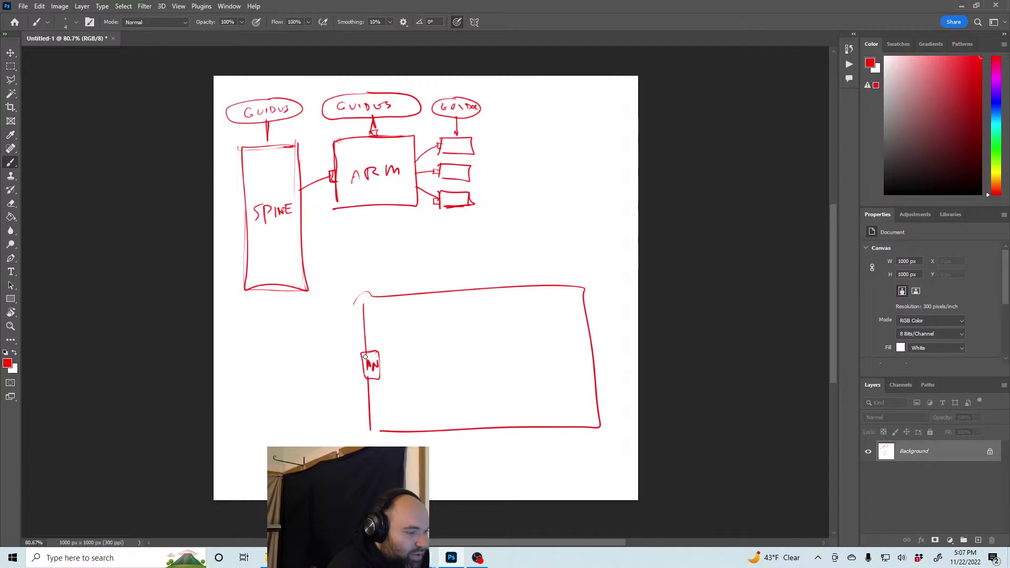
pyautogui.moveTo(417, 327); pyautogui.dragTo(418, 339)
pyautogui.moveTo(434, 380)
pyautogui.mouseDown()
pyautogui.moveTo(493, 389)
pyautogui.moveTo(502, 366)
pyautogui.mouseUp()
pyautogui.moveTo(466, 337)
pyautogui.mouseDown()
pyautogui.moveTo(492, 335)
pyautogui.moveTo(479, 357)
pyautogui.moveTo(488, 349)
pyautogui.moveTo(547, 361)
pyautogui.moveTo(545, 352)
pyautogui.mouseUp()
pyautogui.moveTo(538, 315)
pyautogui.mouseDown()
pyautogui.moveTo(525, 314)
pyautogui.moveTo(539, 315)
pyautogui.mouseUp()
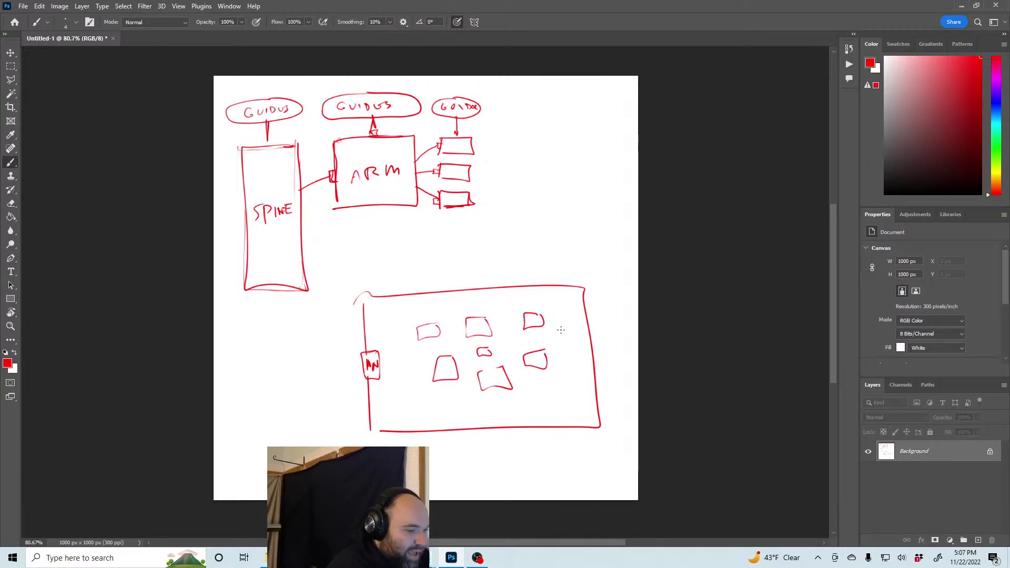
pyautogui.moveTo(555, 371)
pyautogui.mouseDown()
pyautogui.moveTo(561, 381)
pyautogui.moveTo(568, 374)
pyautogui.mouseUp()
# Connect the input box and the inner node boxes with lines leading to a labelled output box on the rectangle's right edge
pyautogui.moveTo(381, 363)
pyautogui.mouseDown()
pyautogui.moveTo(418, 337)
pyautogui.moveTo(449, 355)
pyautogui.moveTo(472, 325)
pyautogui.moveTo(488, 367)
pyautogui.moveTo(500, 350)
pyautogui.moveTo(544, 349)
pyautogui.mouseUp()
pyautogui.moveTo(490, 331); pyautogui.dragTo(525, 321)
pyautogui.moveTo(547, 320)
pyautogui.mouseDown()
pyautogui.moveTo(584, 332)
pyautogui.moveTo(564, 367)
pyautogui.mouseUp()
pyautogui.moveTo(595, 326); pyautogui.dragTo(587, 337)
pyautogui.moveTo(591, 337); pyautogui.dragTo(594, 337)
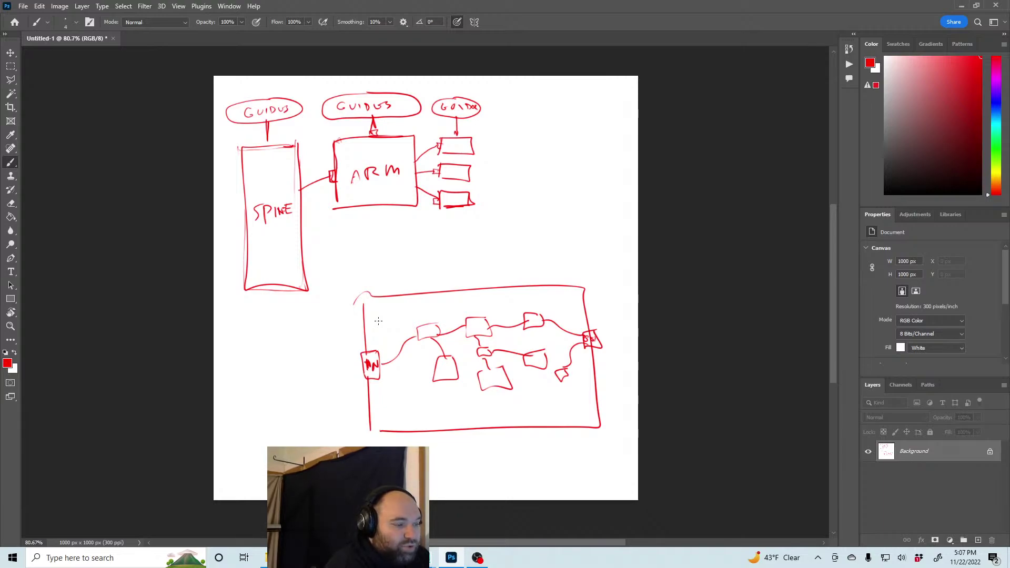
# Add a socket below the input box with lines to outside guide crosses, a joint chain inside the rectangle, and lines leading towards it
pyautogui.moveTo(364, 372)
pyautogui.mouseDown()
pyautogui.moveTo(364, 392)
pyautogui.moveTo(379, 354)
pyautogui.moveTo(386, 363)
pyautogui.moveTo(304, 399)
pyautogui.moveTo(325, 427)
pyautogui.mouseUp()
pyautogui.moveTo(290, 394)
pyautogui.mouseDown()
pyautogui.moveTo(291, 415)
pyautogui.moveTo(303, 398)
pyautogui.moveTo(302, 447)
pyautogui.mouseUp()
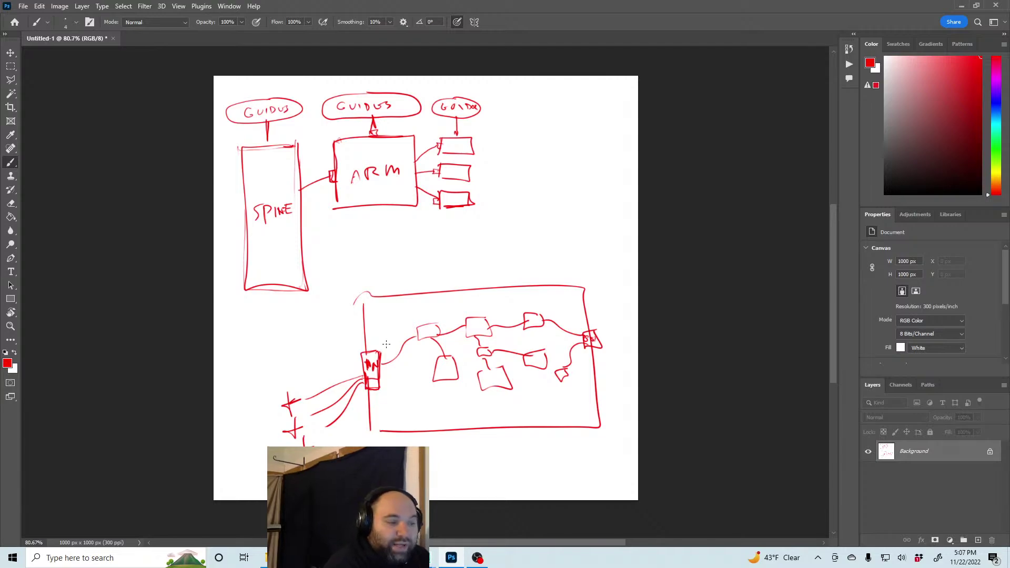
pyautogui.moveTo(438, 406)
pyautogui.mouseDown()
pyautogui.moveTo(499, 402)
pyautogui.moveTo(544, 413)
pyautogui.mouseUp()
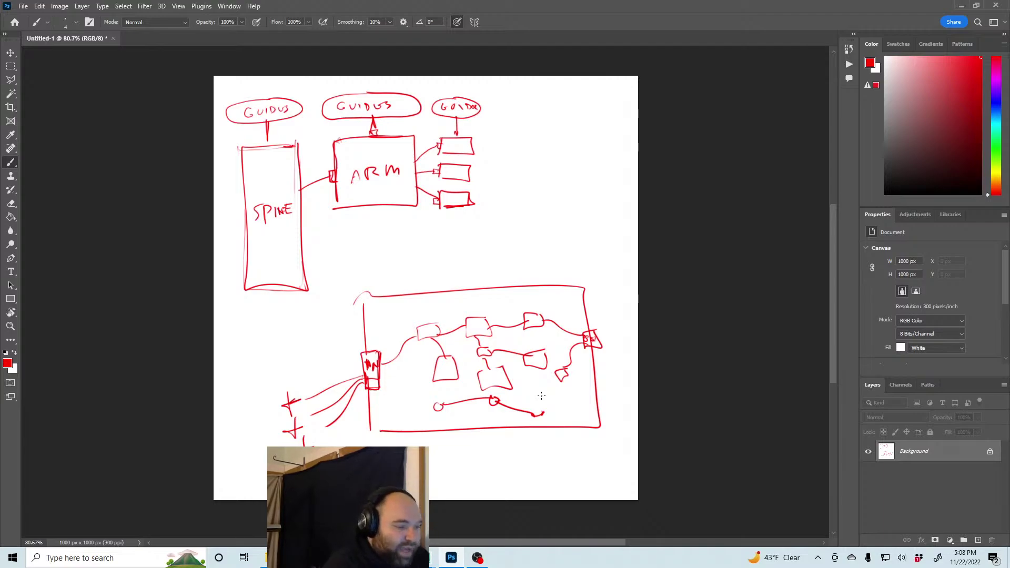
pyautogui.moveTo(378, 374); pyautogui.dragTo(419, 403)
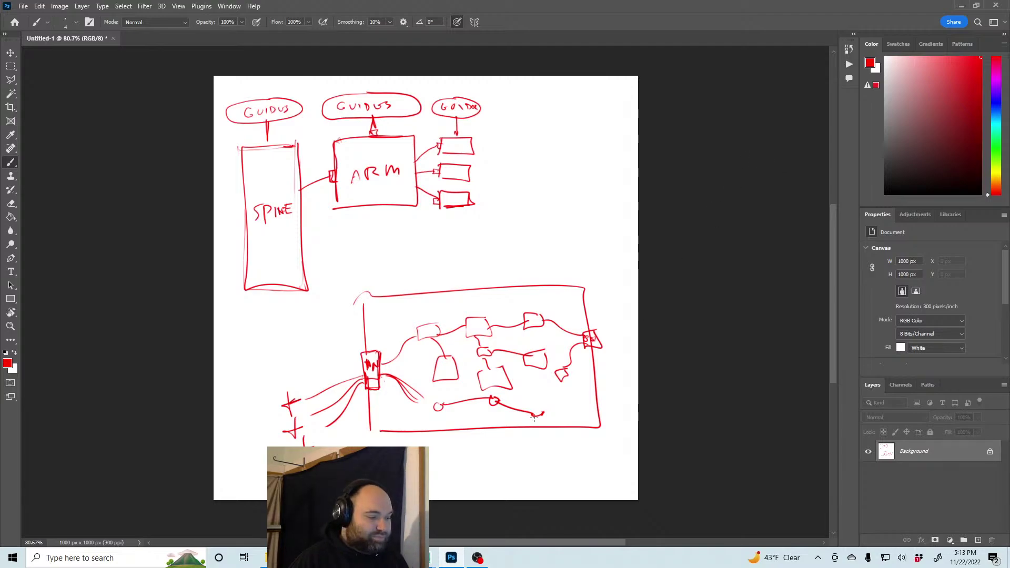
# Switch to Maya, open the recent scene arm.ma and bring the arm guides into view
pyautogui.moveTo(432, 561)
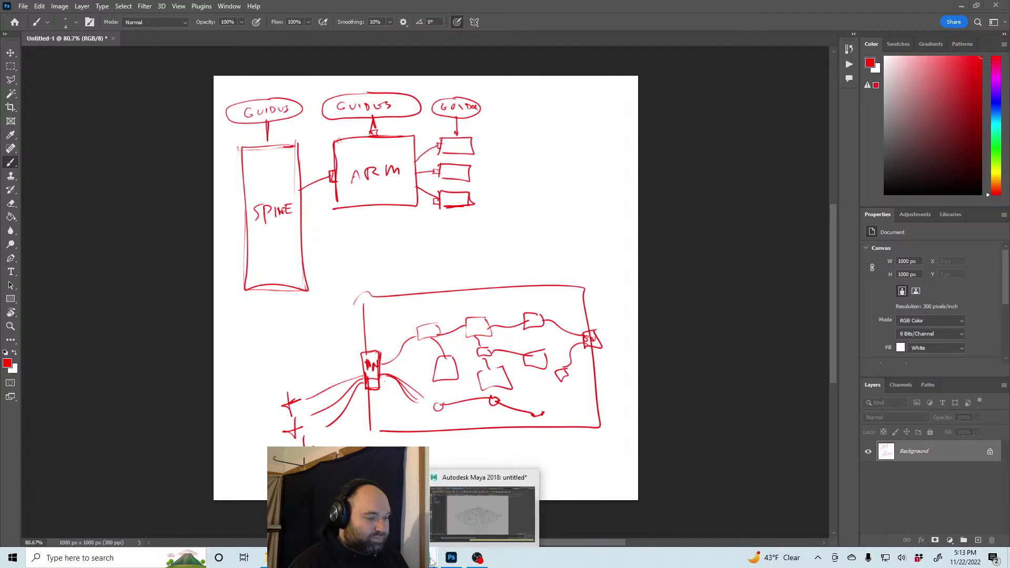
pyautogui.click(455, 490)
pyautogui.click(10, 18)
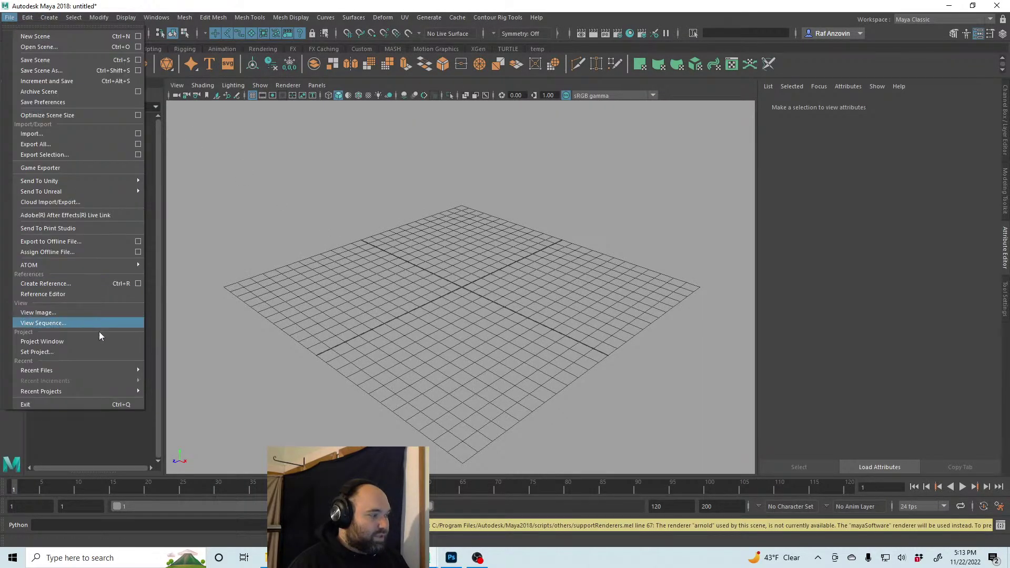
pyautogui.moveTo(110, 372)
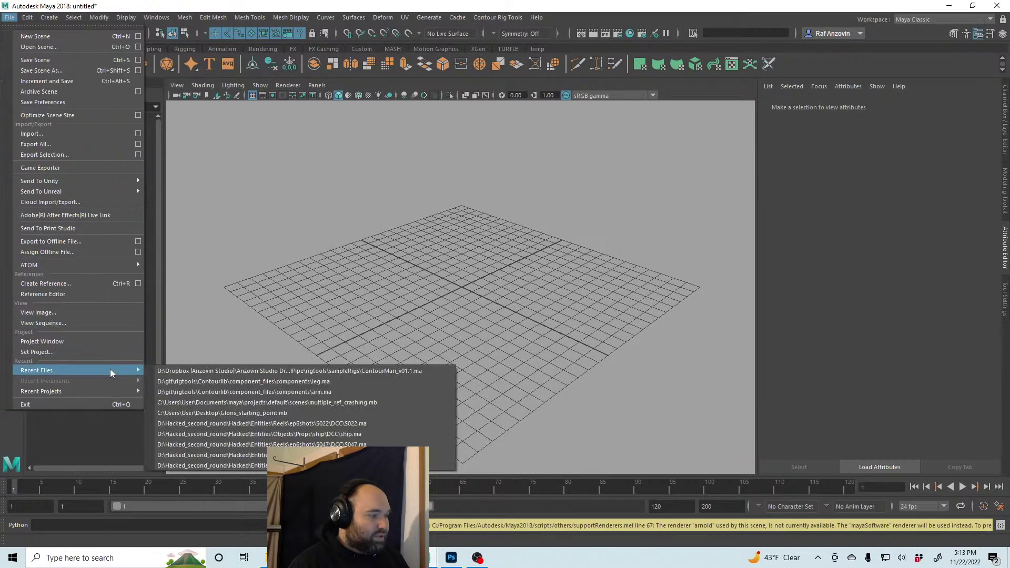
pyautogui.click(303, 392)
pyautogui.click(517, 281)
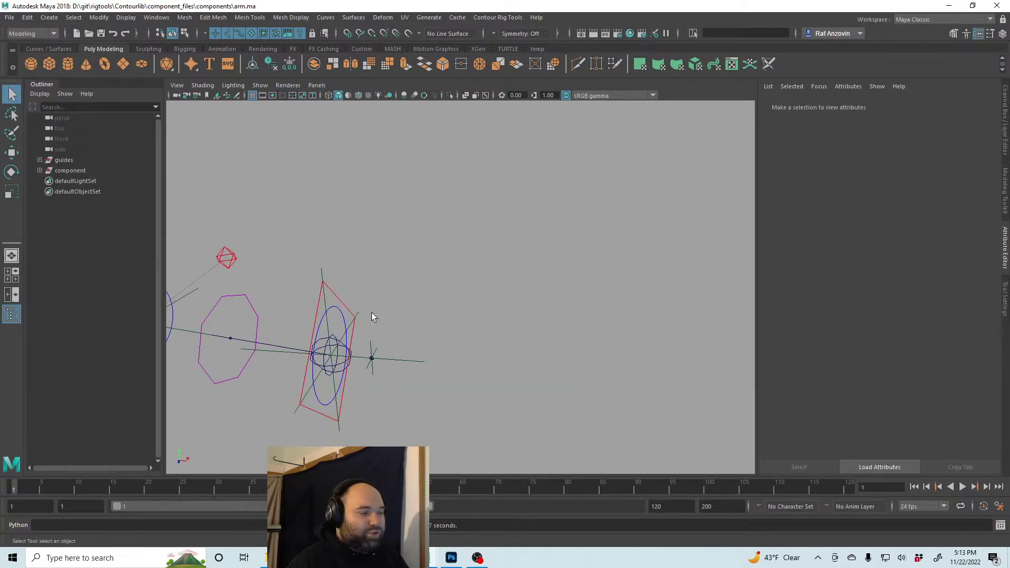
pyautogui.keyDown('alt'); pyautogui.moveTo(371, 313); pyautogui.dragTo(518, 302); pyautogui.keyUp('alt')
pyautogui.keyDown('alt'); pyautogui.moveTo(519, 302); pyautogui.dragTo(436, 349, button='right'); pyautogui.keyUp('alt')
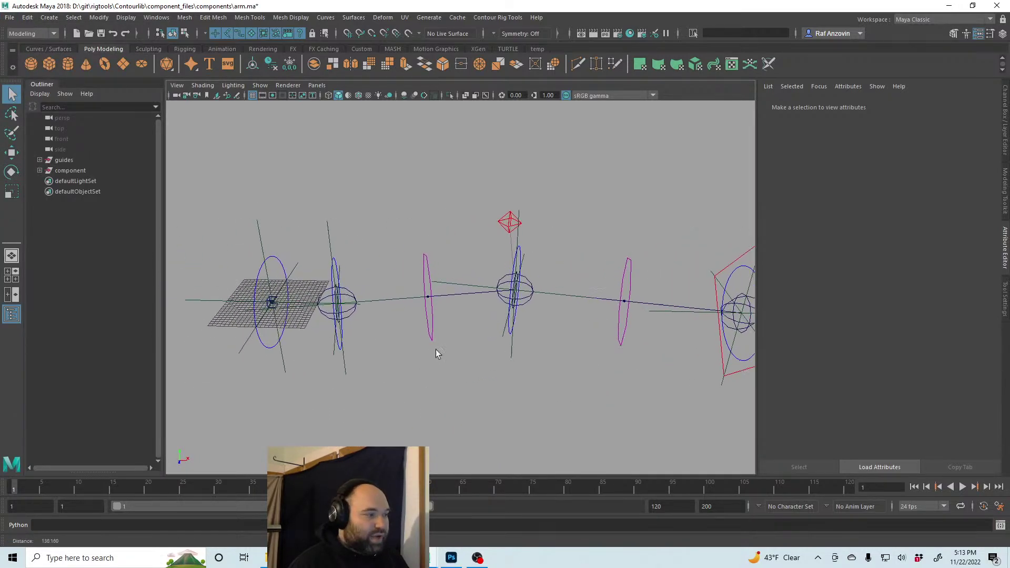
# Expand the component group and examine the extra attributes of its inputs node
pyautogui.click(39, 169)
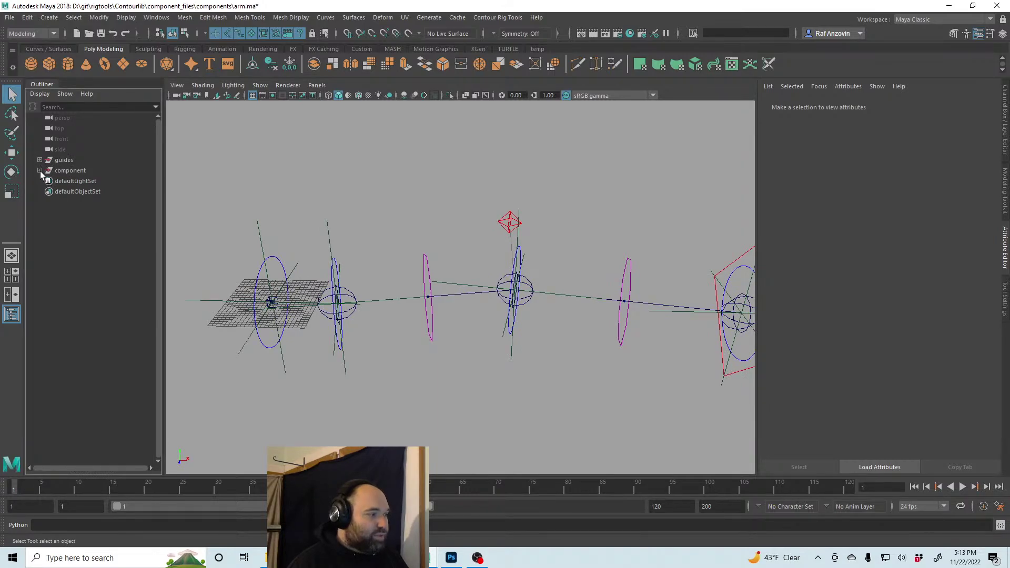
pyautogui.click(79, 225)
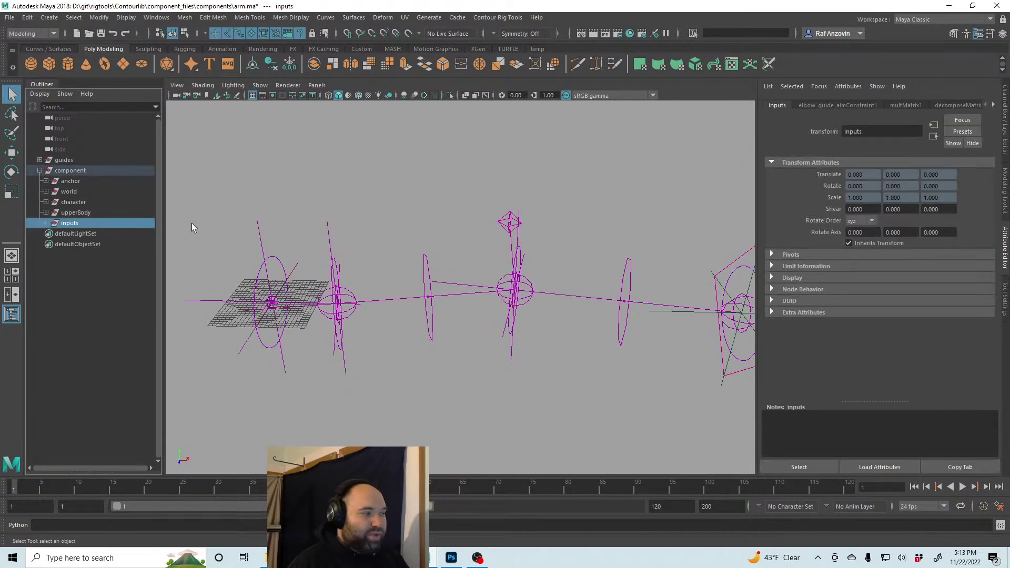
pyautogui.click(1002, 138)
pyautogui.click(1005, 260)
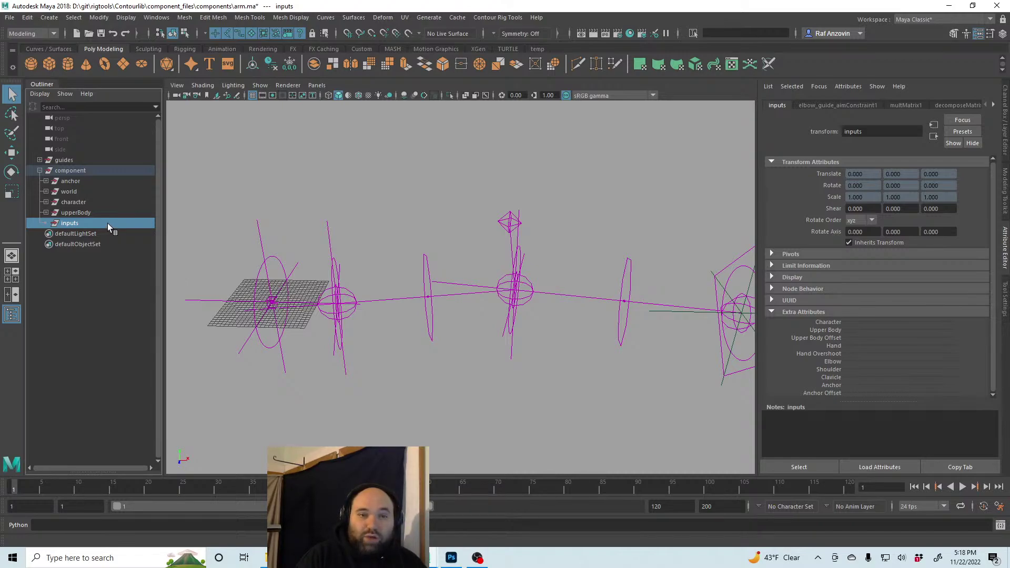
# Create an empty group named outputs and parent it under the component group
pyautogui.click(310, 171)
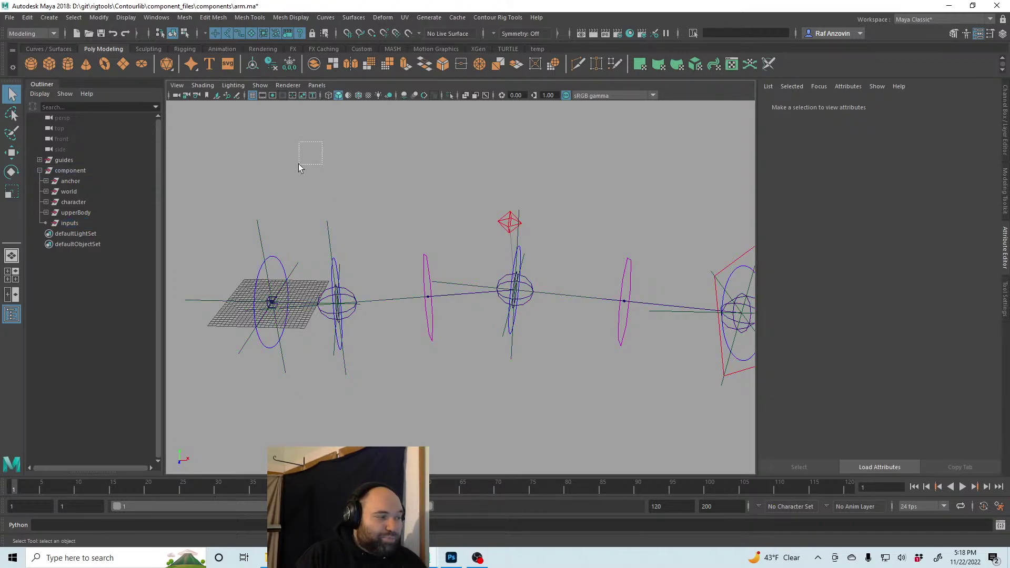
pyautogui.hotkey('ctrl', 'g')
pyautogui.doubleClick(64, 233)
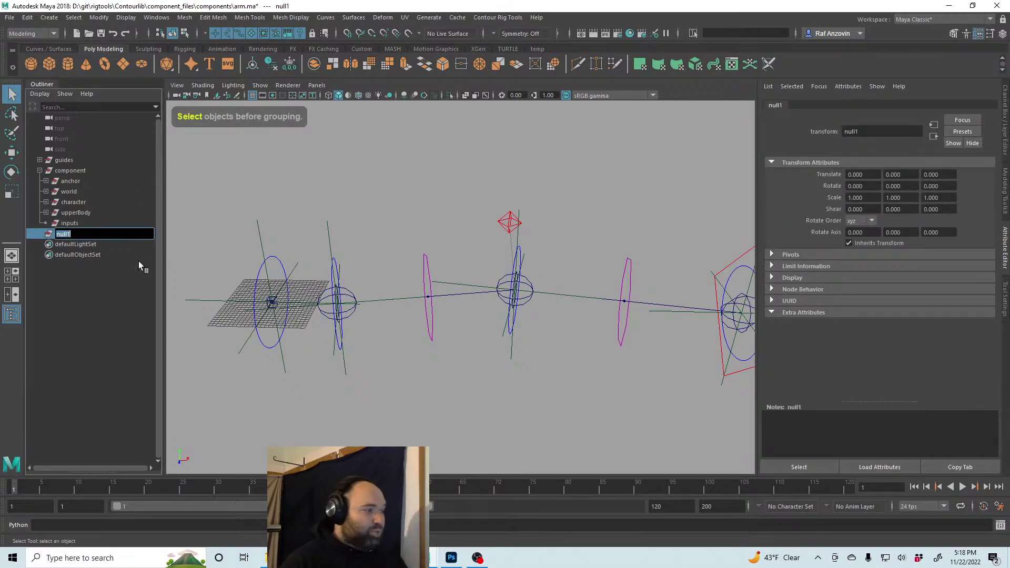
pyautogui.write('outputs')
pyautogui.press('Return')
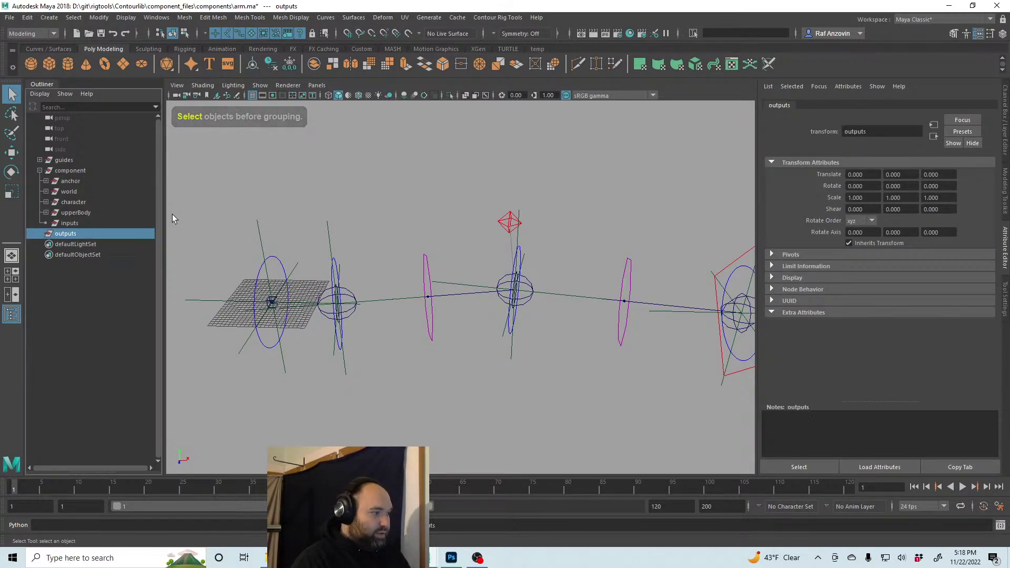
pyautogui.moveTo(97, 235); pyautogui.dragTo(99, 171, button='middle')
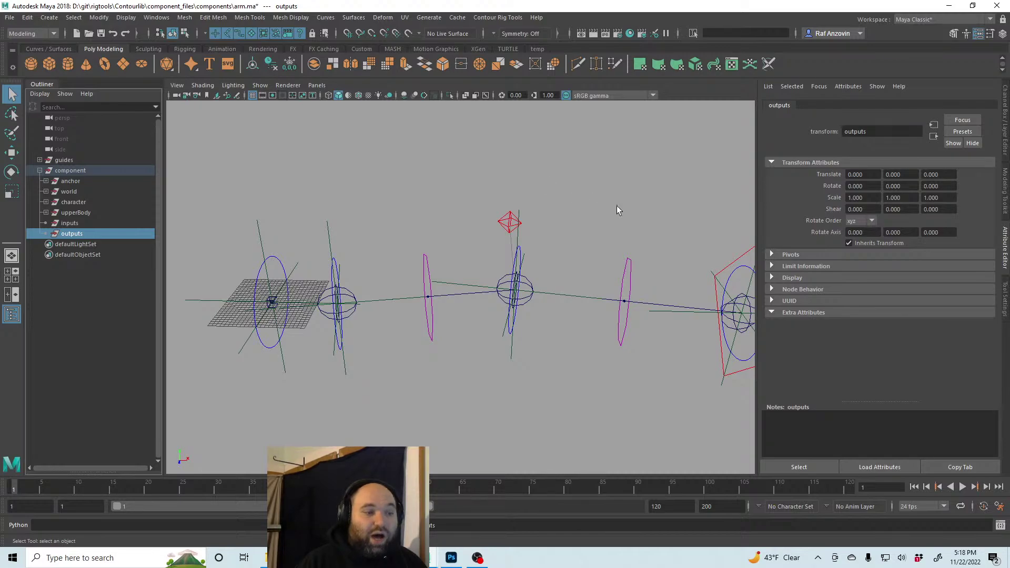
# Inspect the hand FK control and the extra attributes of the inputs node again
pyautogui.click(743, 271)
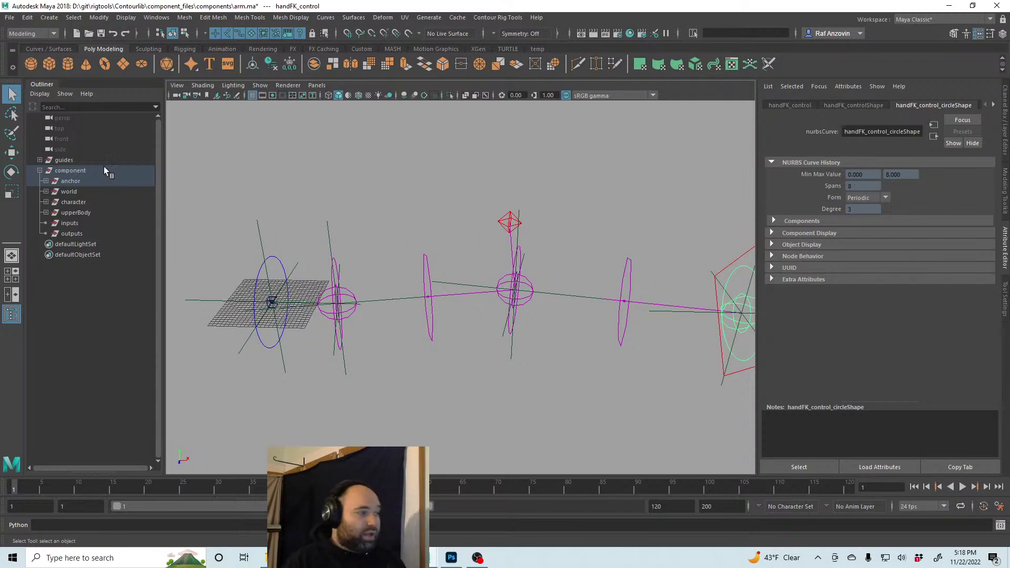
pyautogui.click(85, 223)
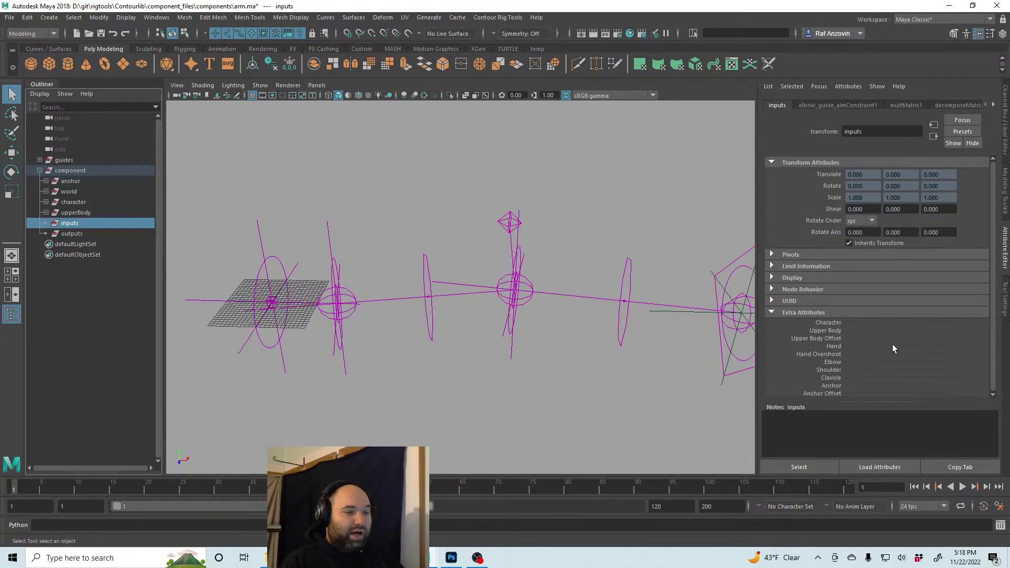
# Try to add a hand matrix attribute to the outputs node with the Python command pa.selected()[0].addAttr('hand', datatype='matrix')
pyautogui.keyDown('alt'); pyautogui.moveTo(667, 346); pyautogui.dragTo(635, 339, button='middle'); pyautogui.keyUp('alt')
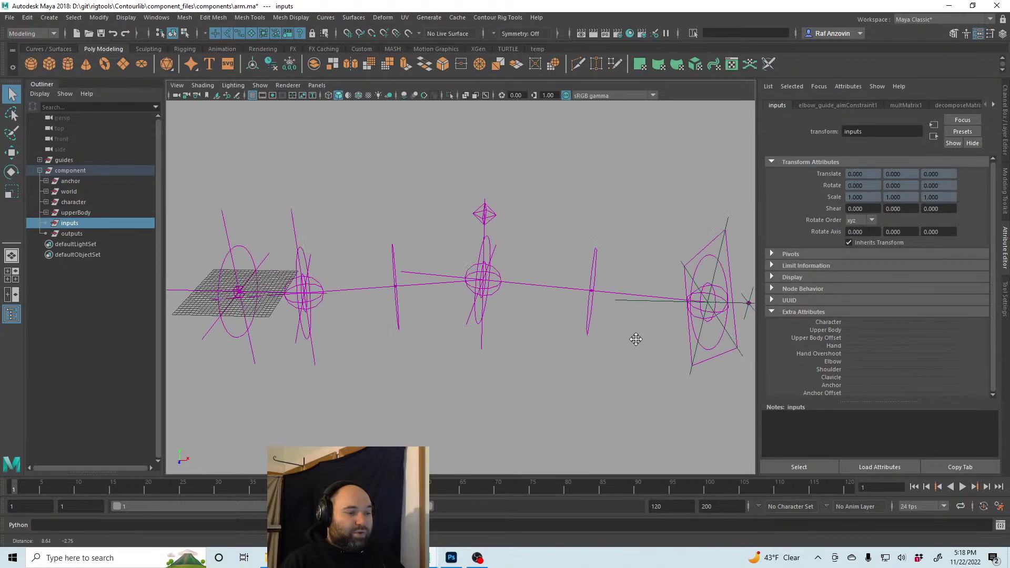
pyautogui.keyDown('alt'); pyautogui.moveTo(636, 338); pyautogui.dragTo(660, 326, button='right'); pyautogui.keyUp('alt')
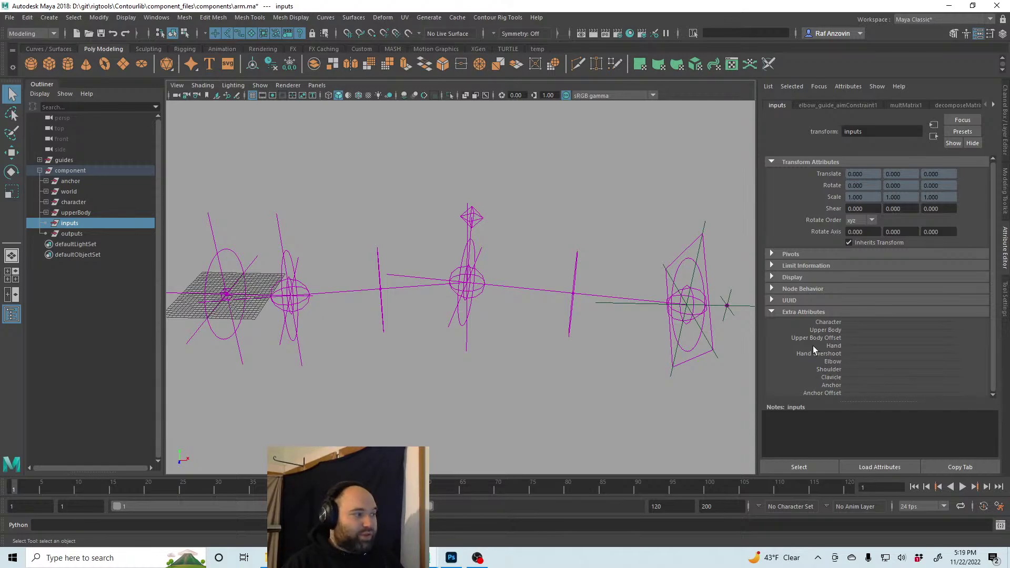
pyautogui.click(84, 233)
pyautogui.click(241, 525)
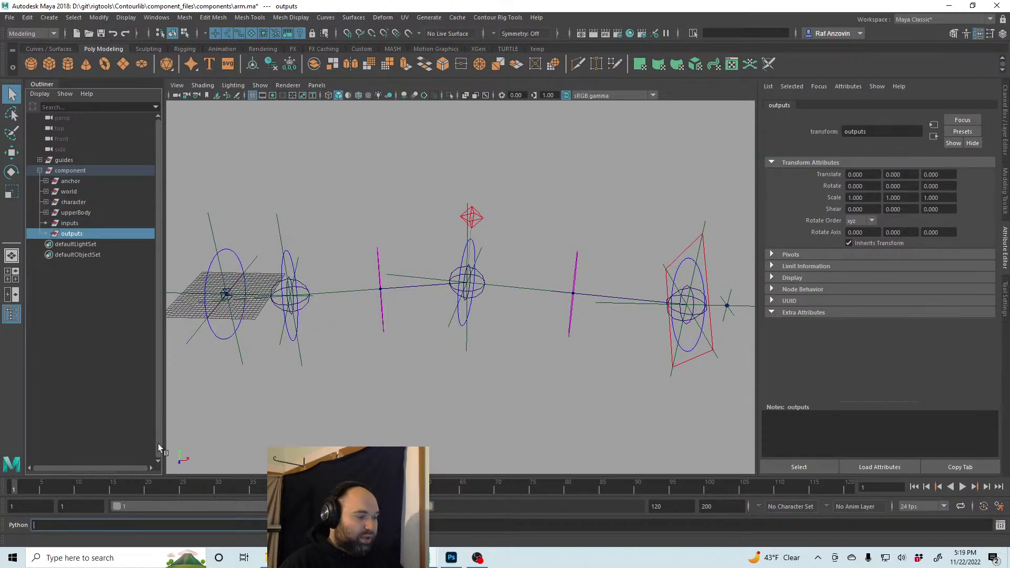
pyautogui.write('pa.')
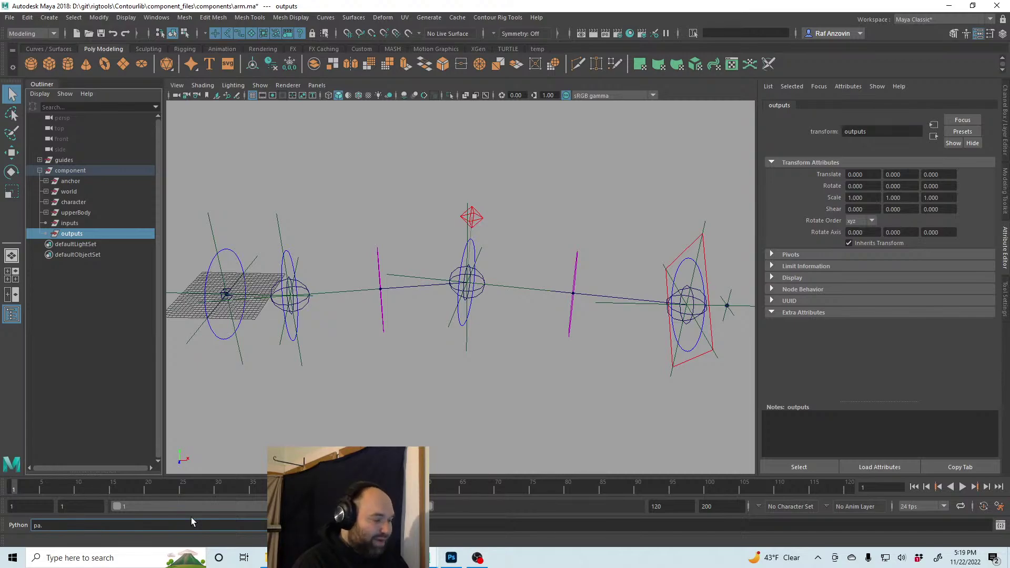
pyautogui.press('BackSpace')
pyautogui.press('BackSpace')
pyautogui.write('pa.s')
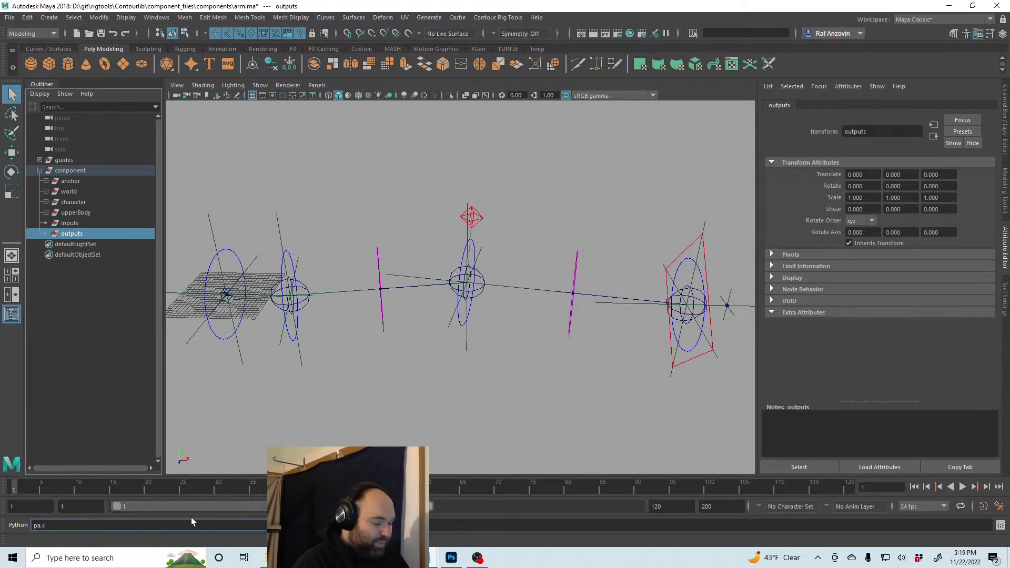
pyautogui.write('elected()[0].')
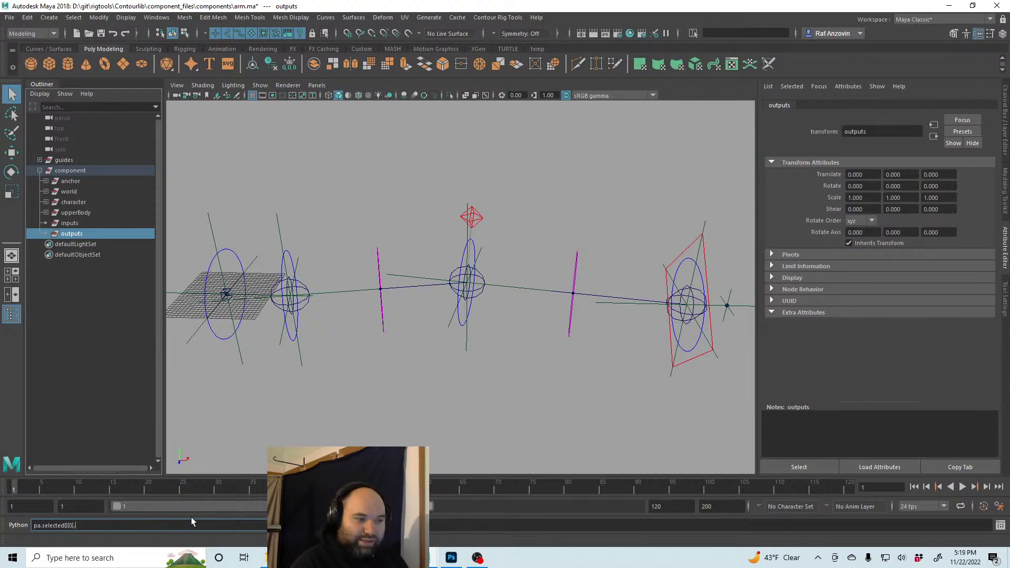
pyautogui.write('add')
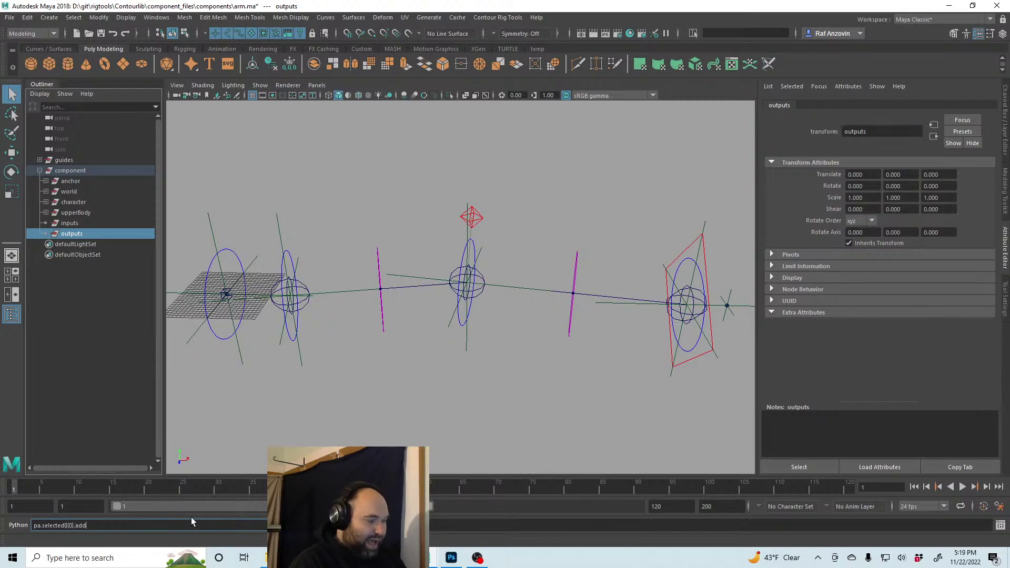
pyautogui.write('At')
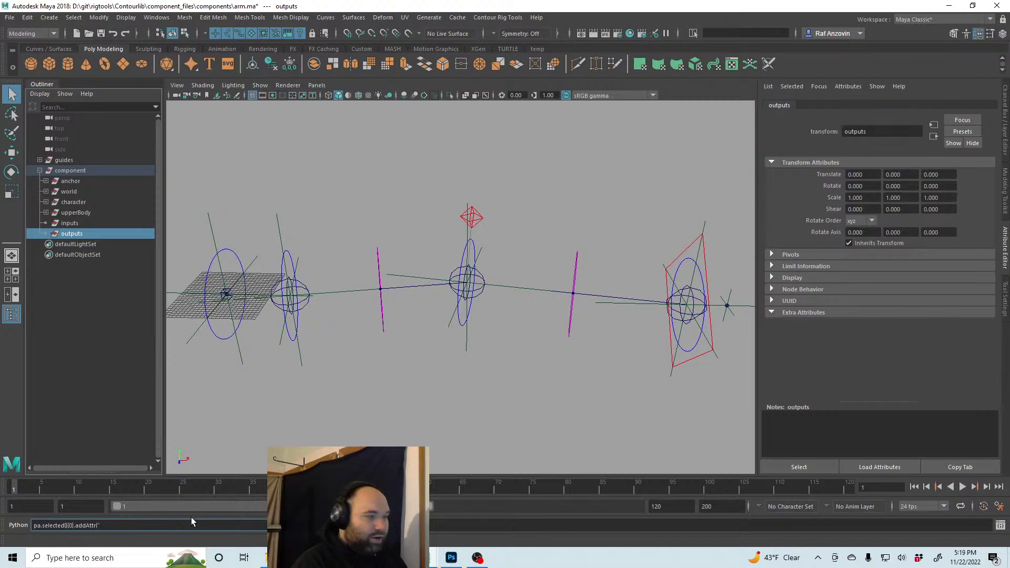
pyautogui.write('tr("')
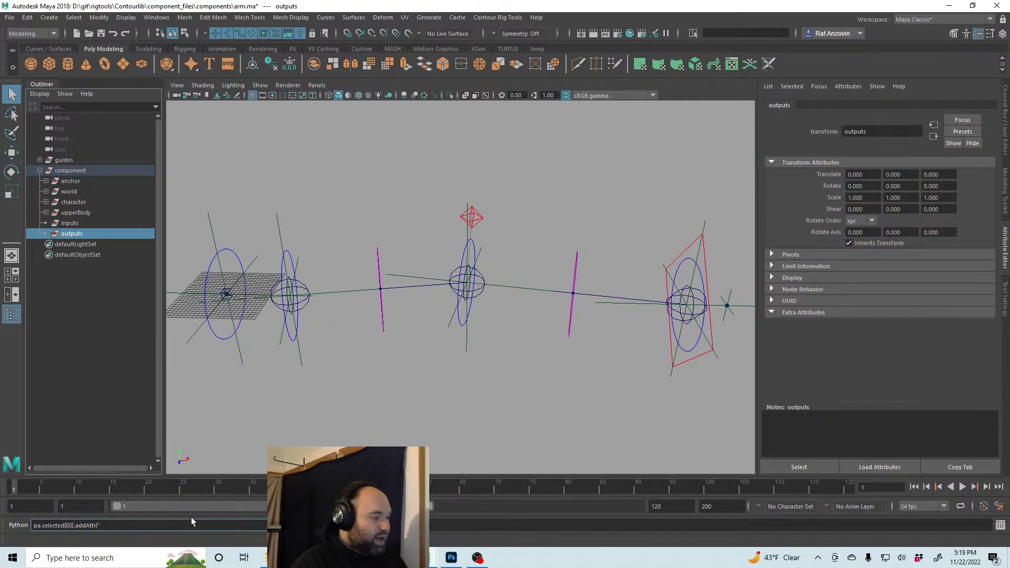
pyautogui.write('hand",')
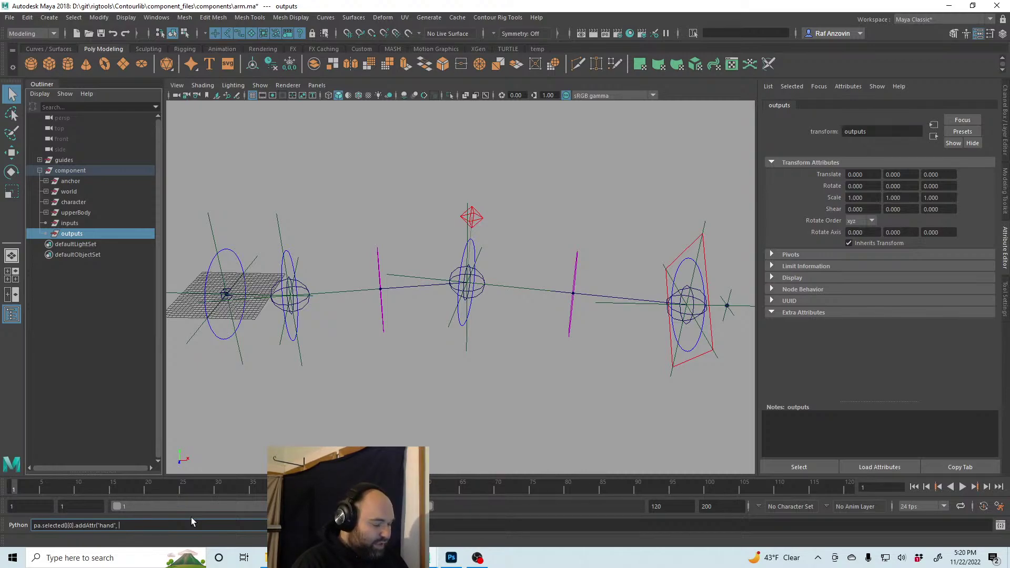
pyautogui.write('datat')
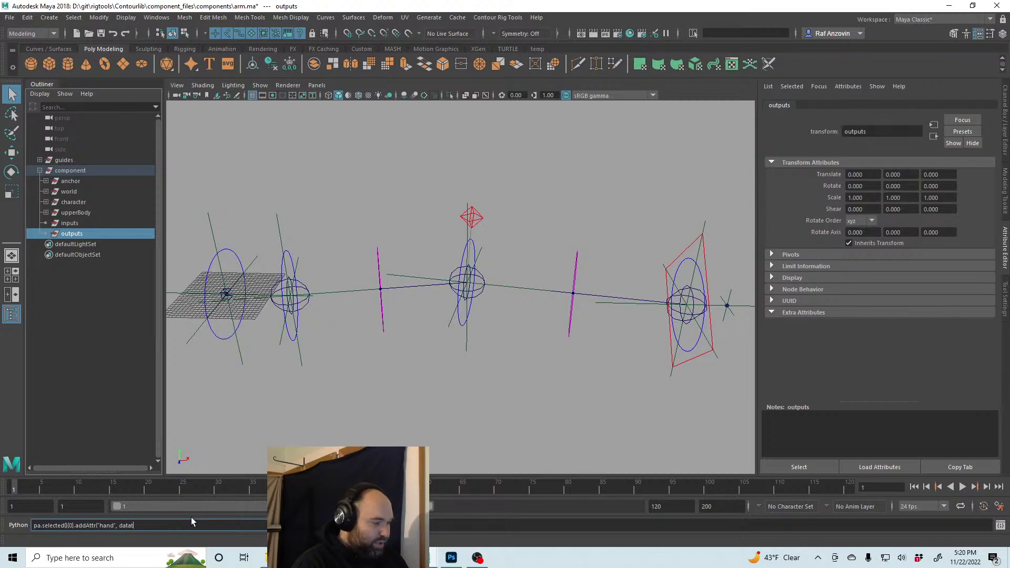
pyautogui.write('ype')
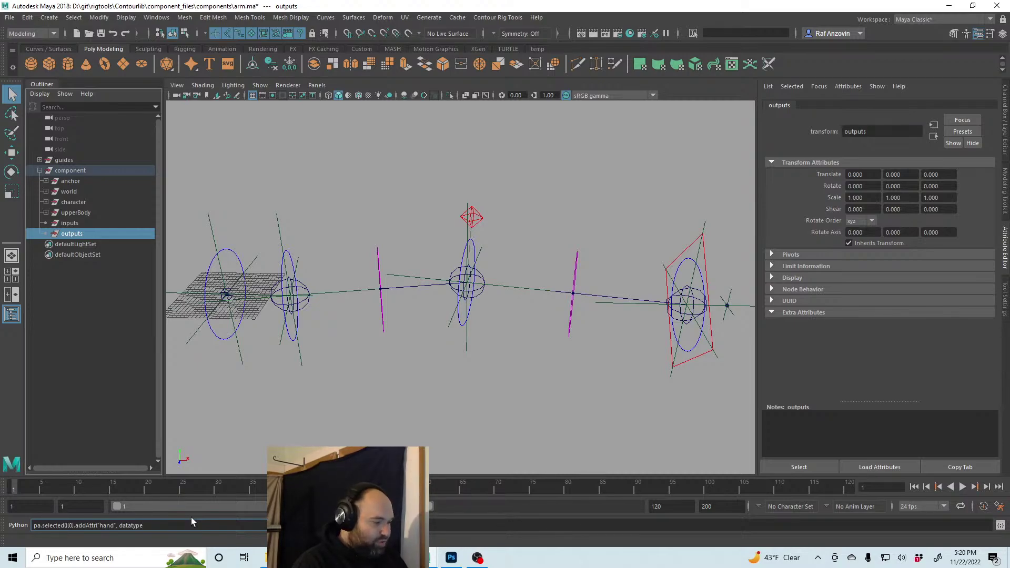
pyautogui.write("='matrix")
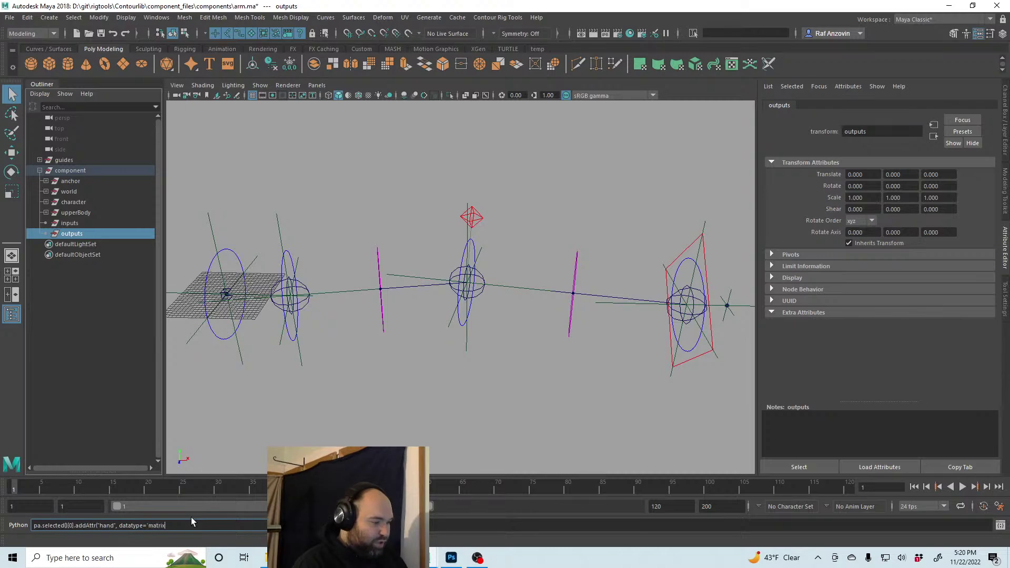
pyautogui.write("'")
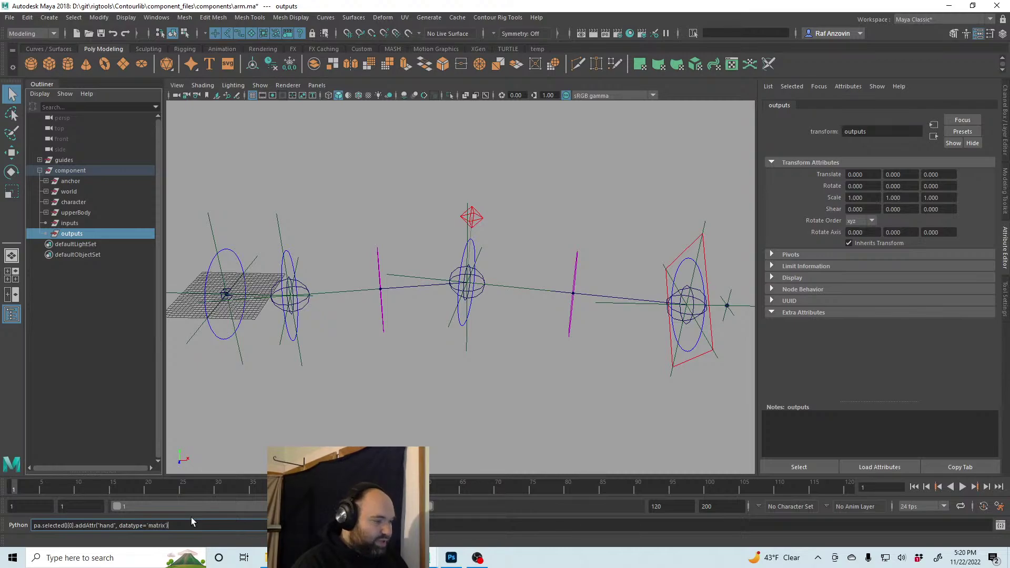
pyautogui.press('Return')
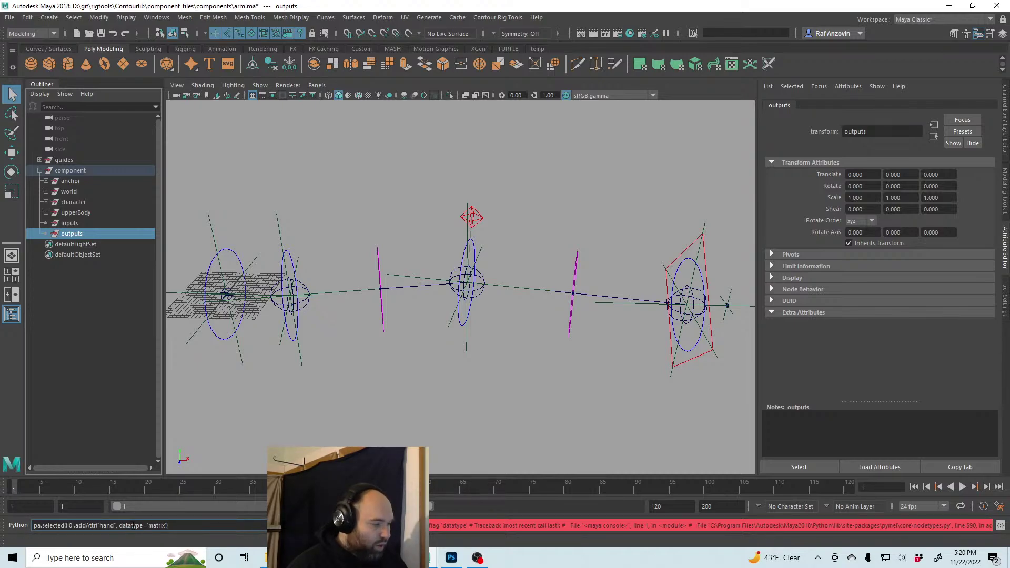
# Correct the command's argument name to dataType and rerun it to add the hand matrix attribute to outputs
pyautogui.moveTo(296, 557)
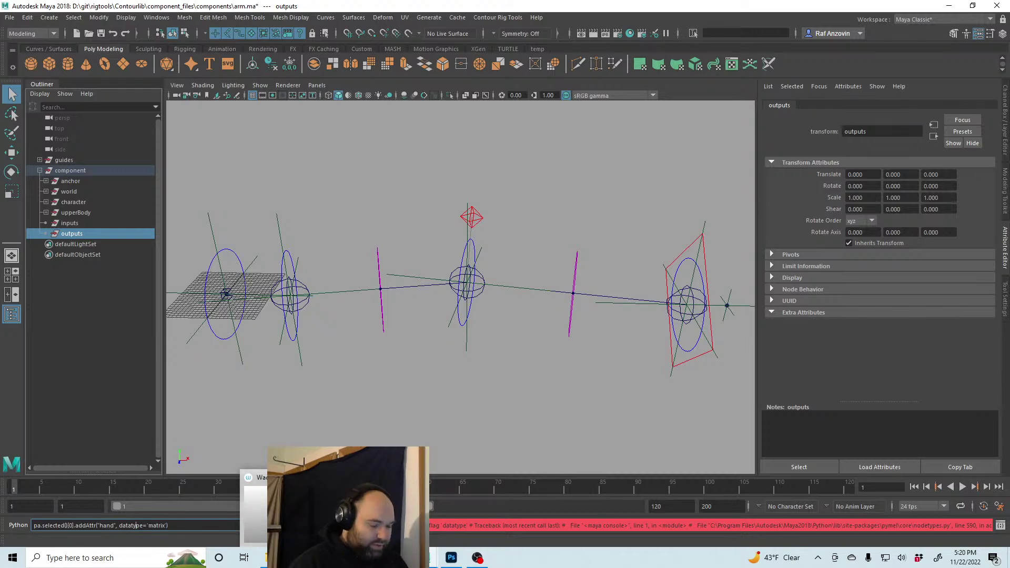
pyautogui.press('Left')
pyautogui.press('BackSpace')
pyautogui.write('T')
pyautogui.press('Return')
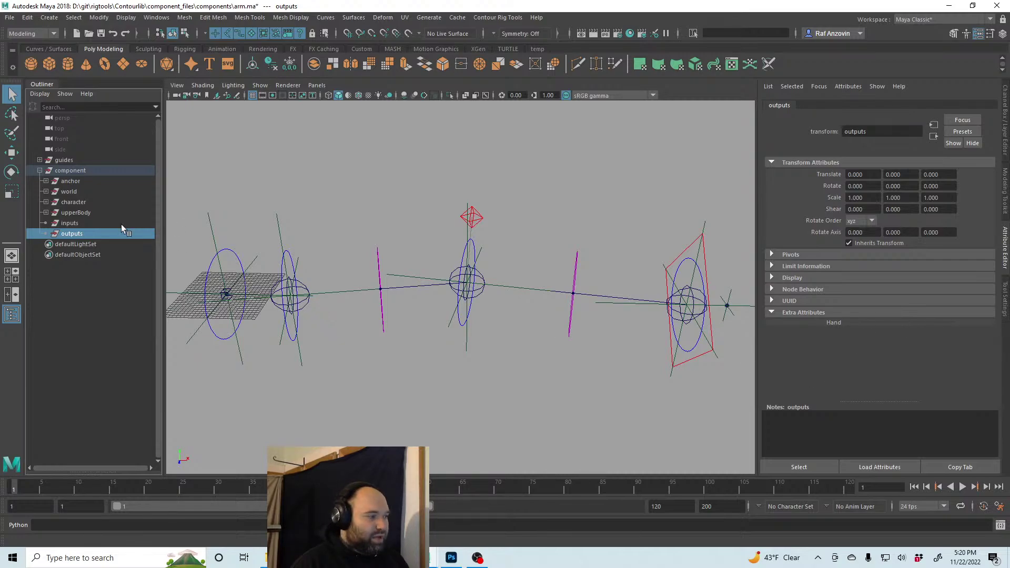
# Check the inputs node's extra attributes, reselect outputs and add an elbow attribute to it with dataType='matrix'
pyautogui.click(89, 223)
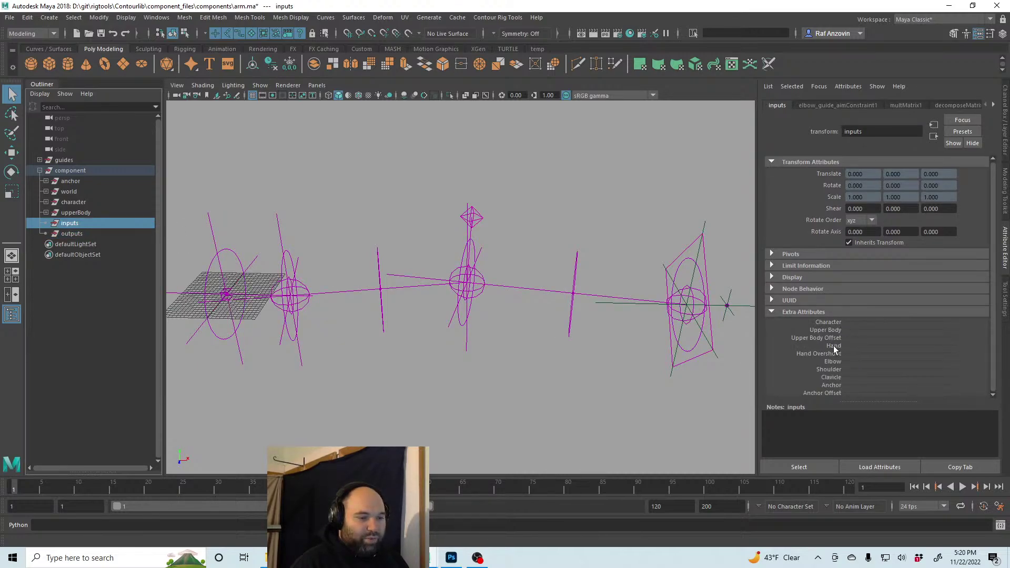
pyautogui.click(102, 234)
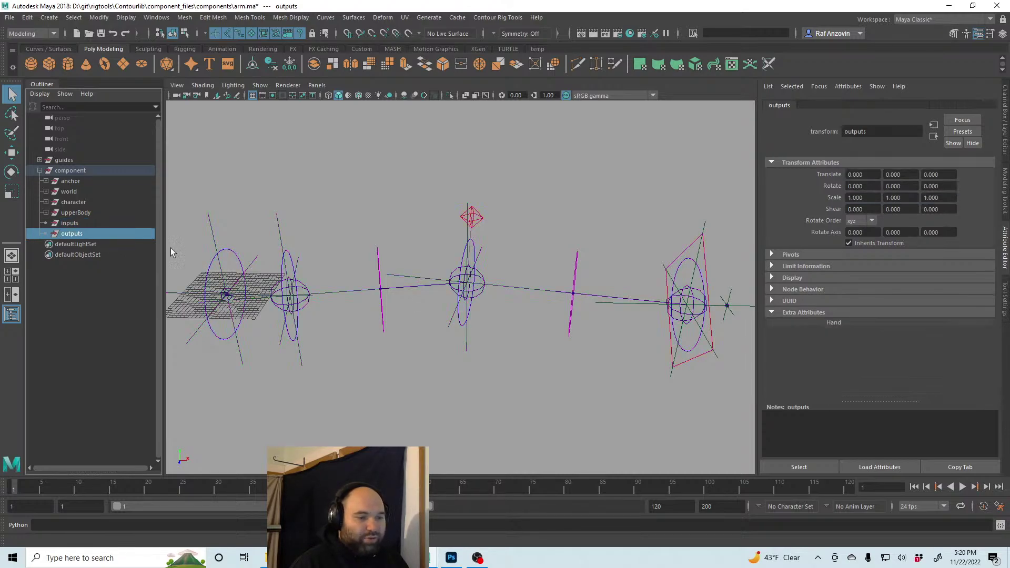
pyautogui.click(116, 526)
pyautogui.write("pm.selected()[0].addAttr('hand', dataType='matrix')")
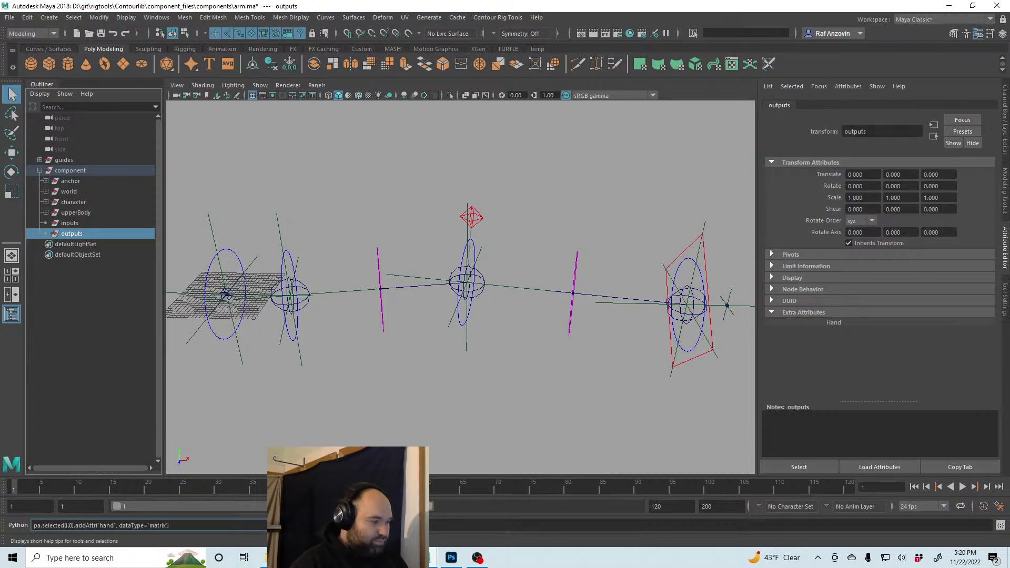
pyautogui.doubleClick(108, 525)
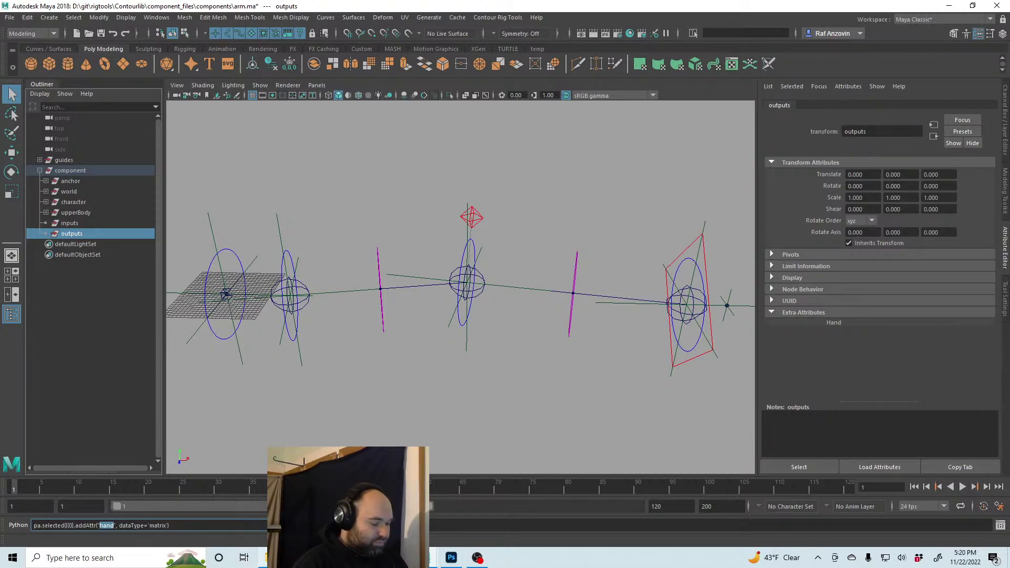
pyautogui.write('elbow')
pyautogui.press('Return')
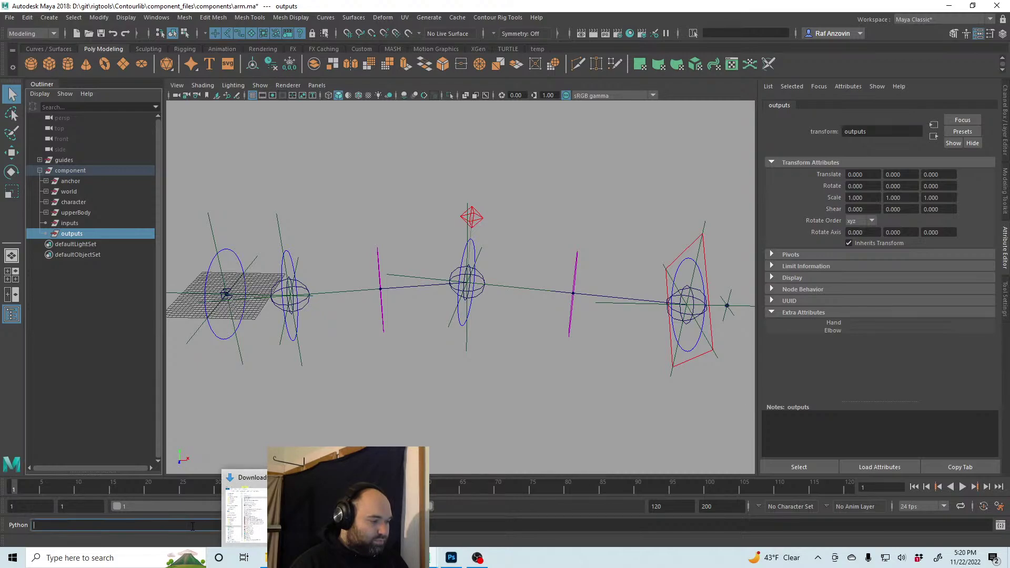
# Reuse the addAttr command to add a shoulder matrix attribute to the outputs node
pyautogui.press('Up')
pyautogui.doubleClick(108, 526)
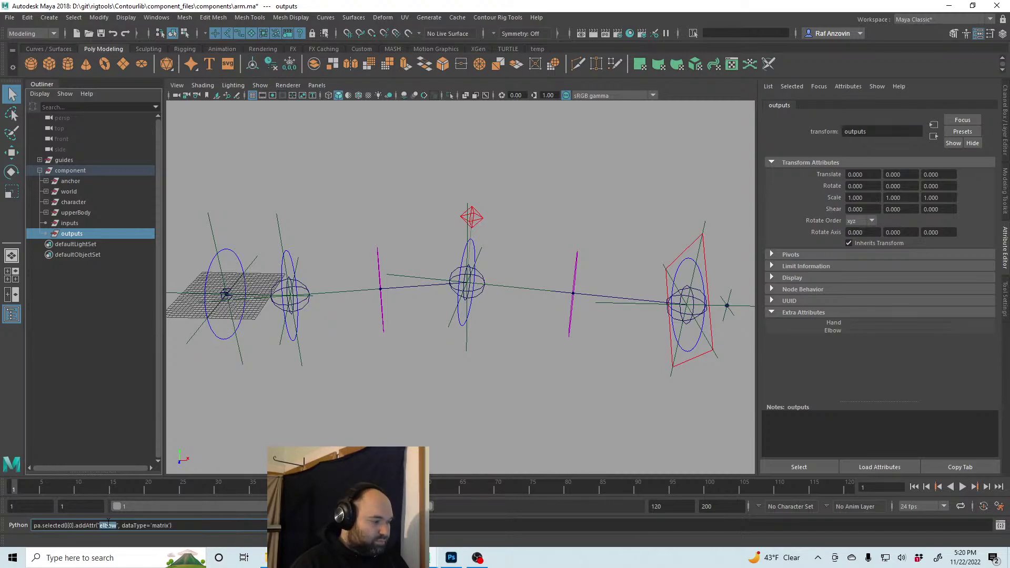
pyautogui.write('shoulder')
pyautogui.press('Return')
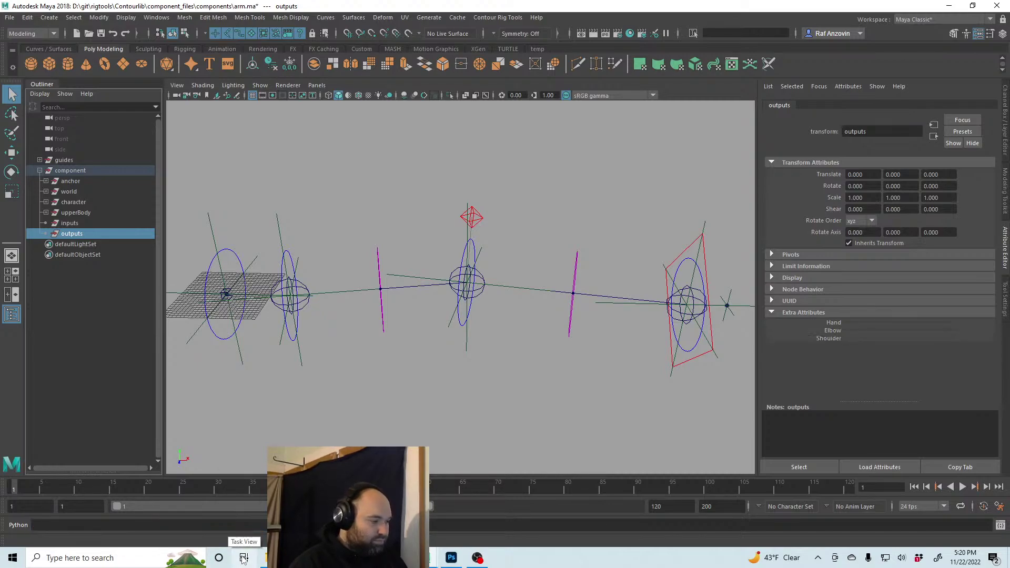
# Change the attribute name in the recalled command to clavicle and run it to add that matrix attribute to outputs
pyautogui.press('Up')
pyautogui.hotkey('alt', 'Tab')
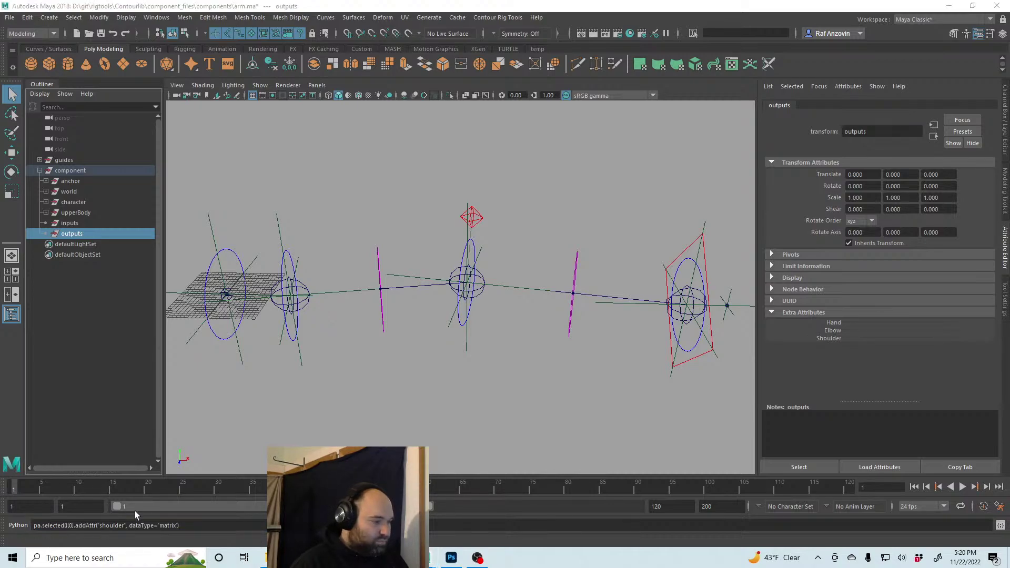
pyautogui.moveTo(115, 525)
pyautogui.mouseDown()
pyautogui.moveTo(100, 526)
pyautogui.moveTo(125, 526)
pyautogui.mouseUp()
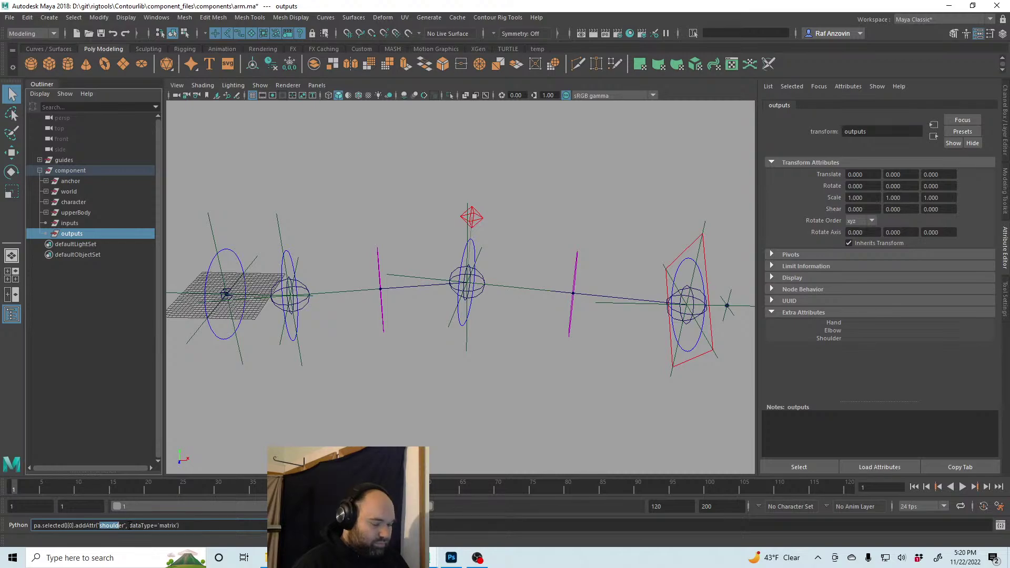
pyautogui.press('BackSpace')
pyautogui.press('BackSpace')
pyautogui.press('BackSpace')
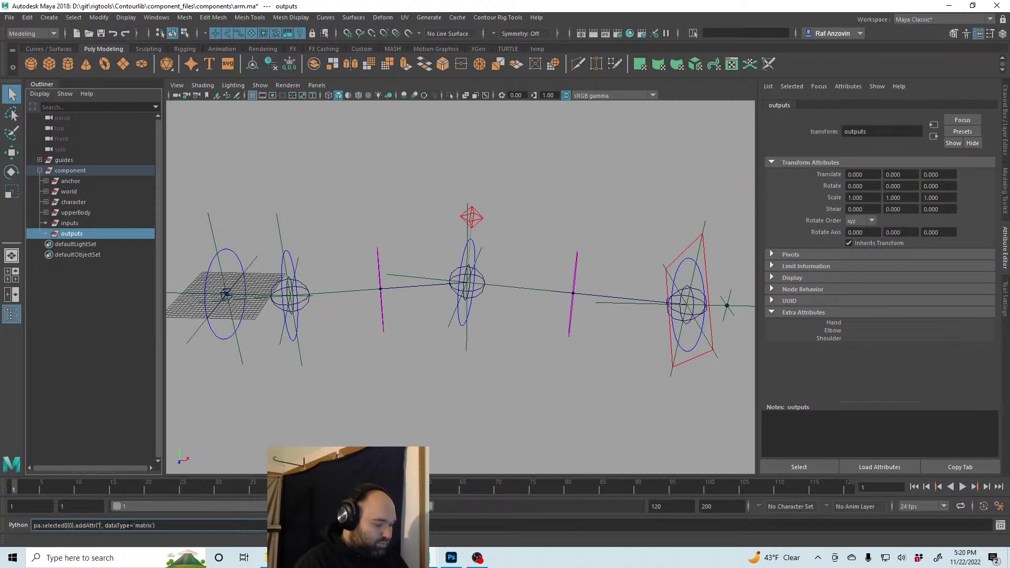
pyautogui.write('clavicle')
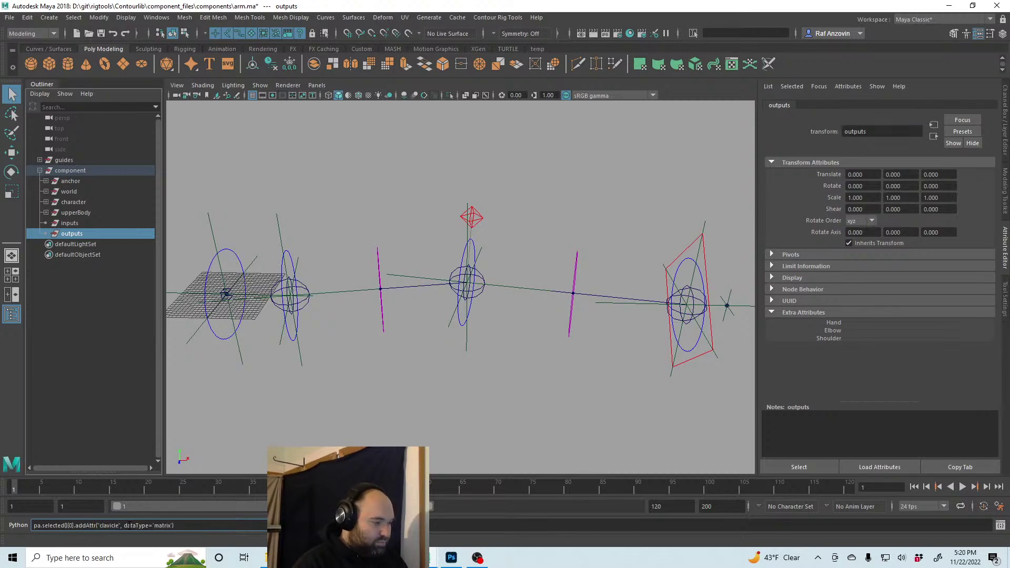
pyautogui.press('Return')
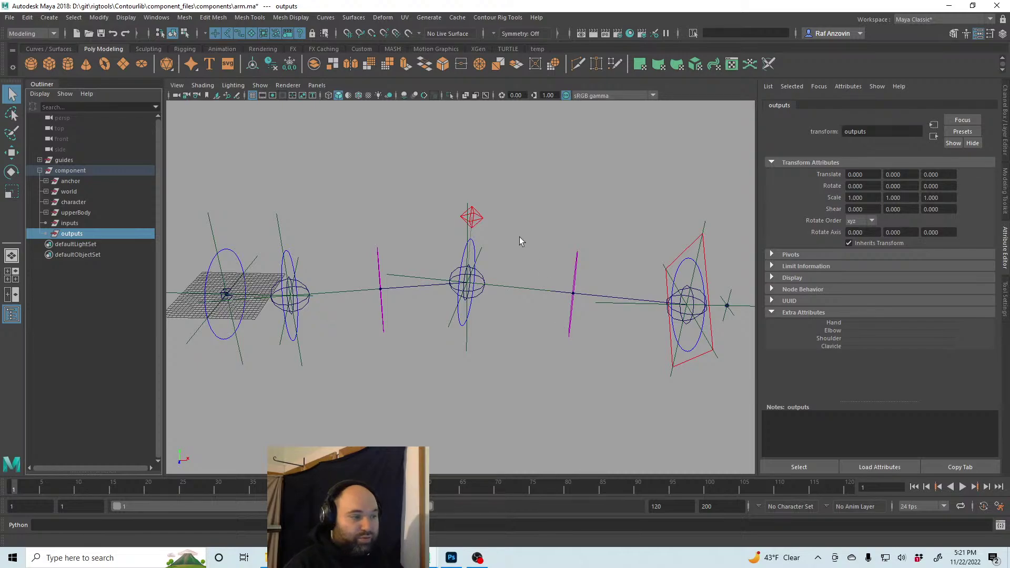
# Open the Node Editor and add a new empty graph tab
pyautogui.click(156, 18)
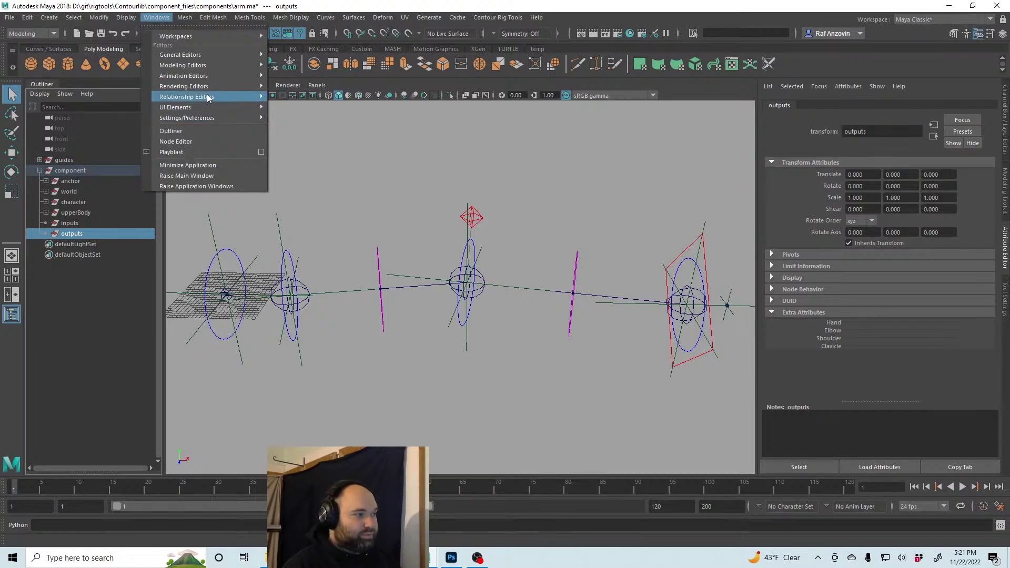
pyautogui.click(220, 141)
pyautogui.moveTo(547, 188); pyautogui.dragTo(434, 176)
pyautogui.click(377, 213)
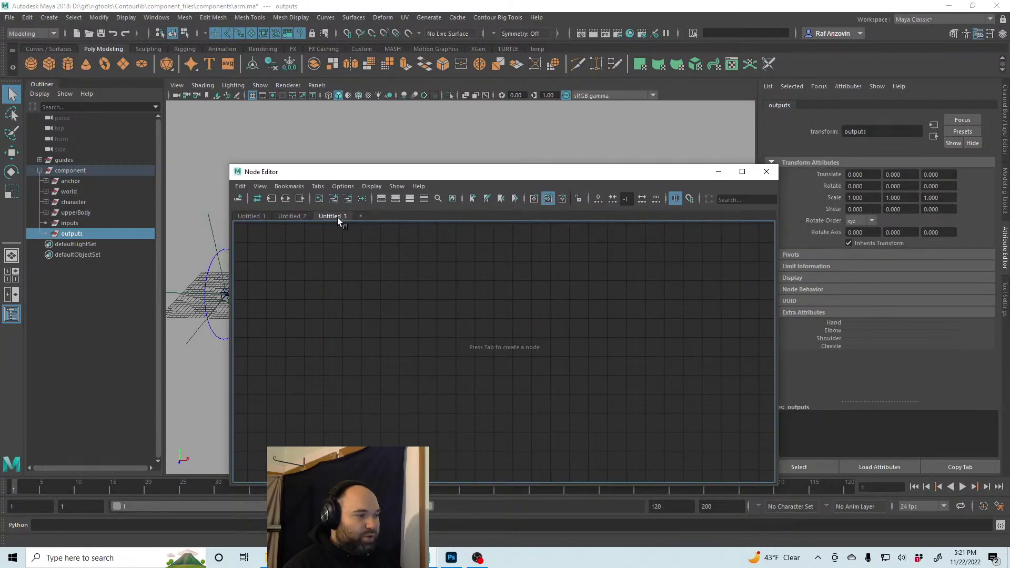
# Close the two older graph tabs, Untitled_1 and Untitled_2, and reposition and resize the Node Editor window over the viewport
pyautogui.click(291, 216)
pyautogui.click(254, 217)
pyautogui.rightClick(298, 216)
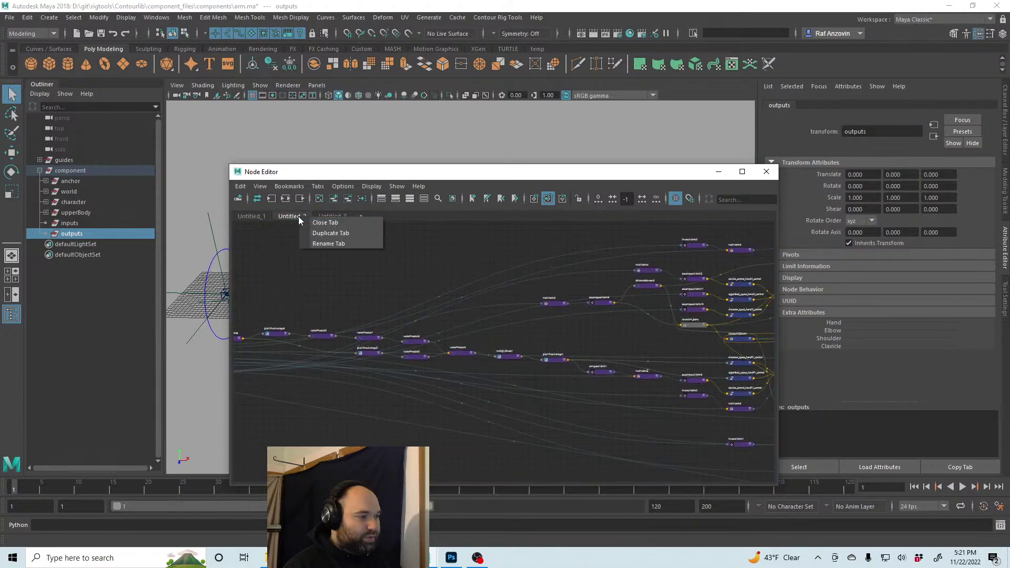
pyautogui.click(324, 223)
pyautogui.rightClick(263, 216)
pyautogui.click(285, 222)
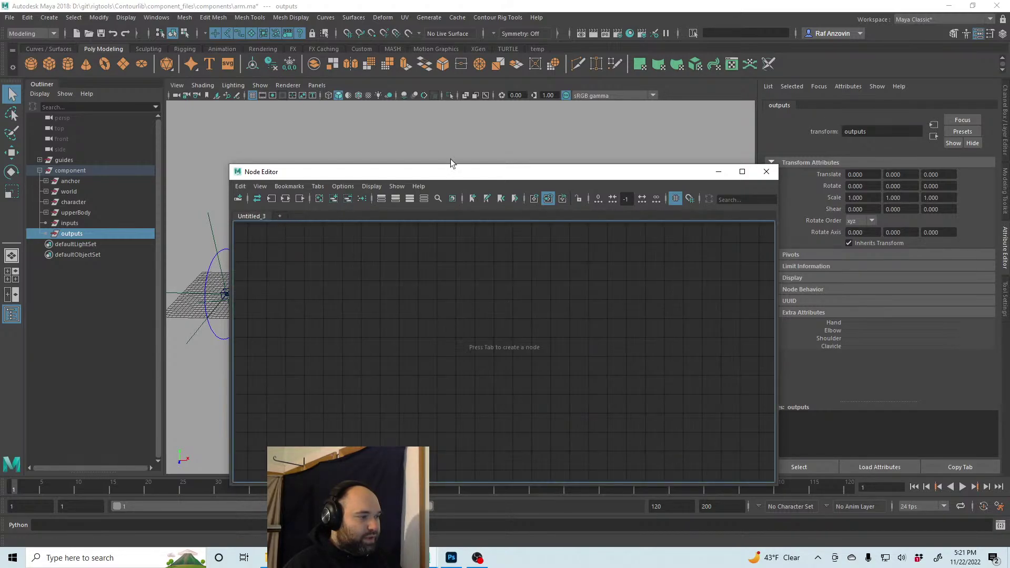
pyautogui.moveTo(448, 178); pyautogui.dragTo(420, 128)
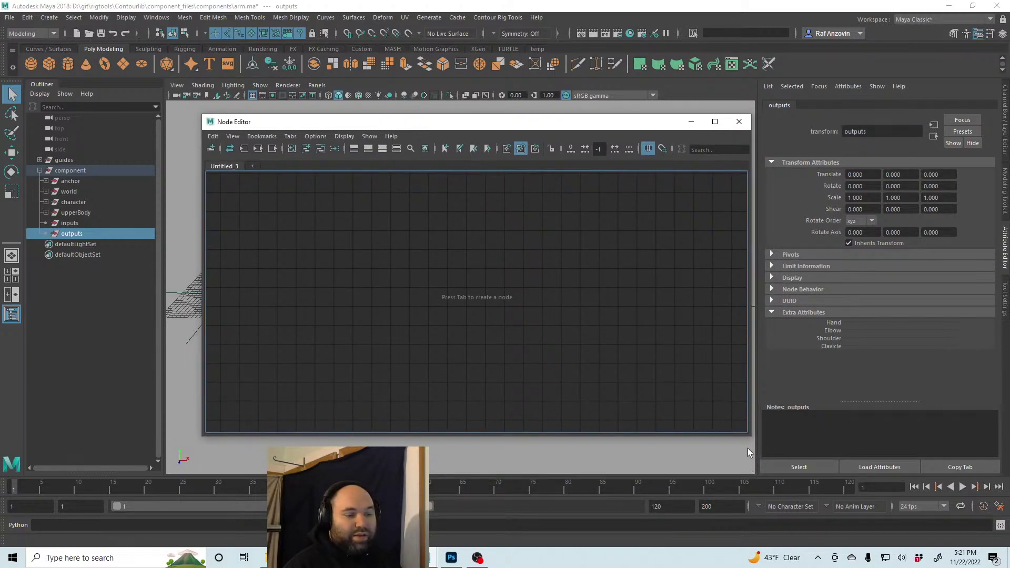
pyautogui.moveTo(749, 437); pyautogui.dragTo(725, 488)
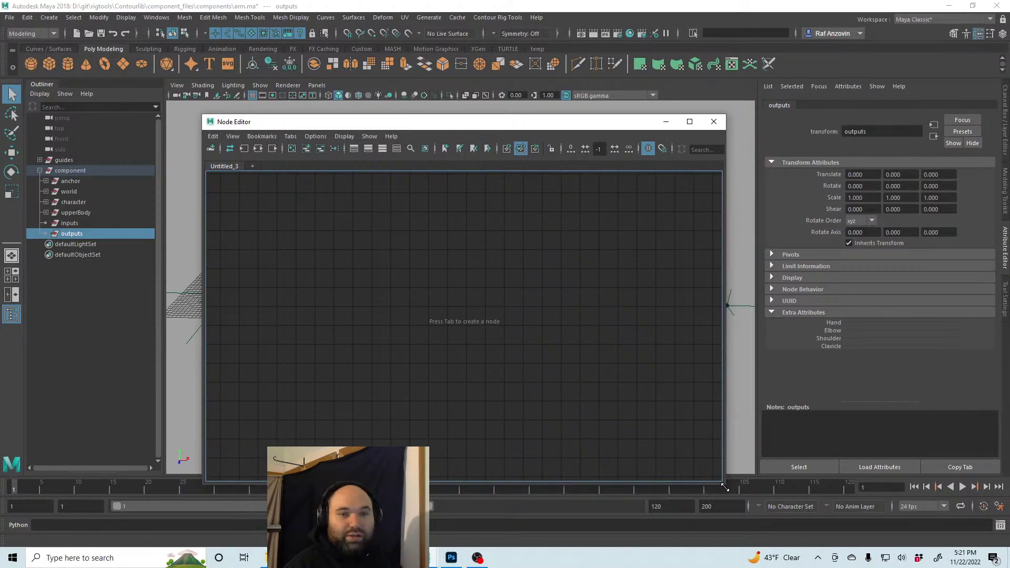
# Add the outputs node to the graph, expand its attributes, and move the Node Editor clear of the arm rig
pyautogui.moveTo(448, 120); pyautogui.dragTo(467, 131)
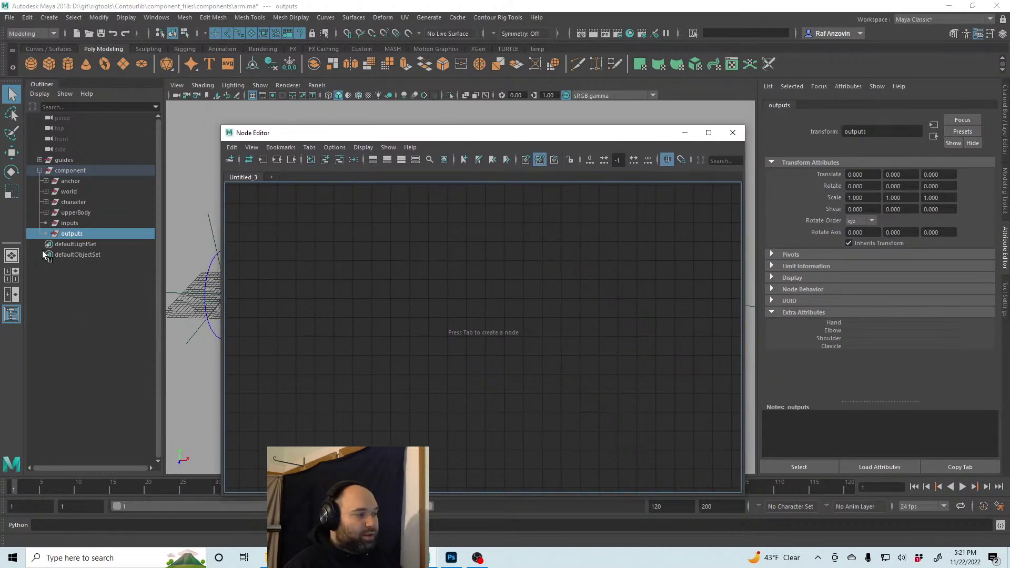
pyautogui.moveTo(72, 234); pyautogui.dragTo(632, 261)
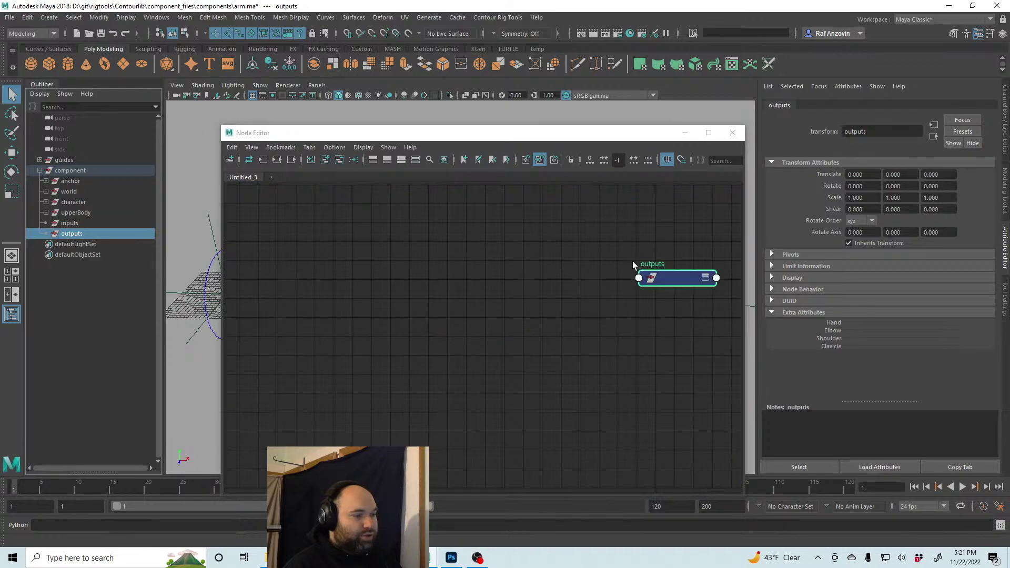
pyautogui.click(705, 277)
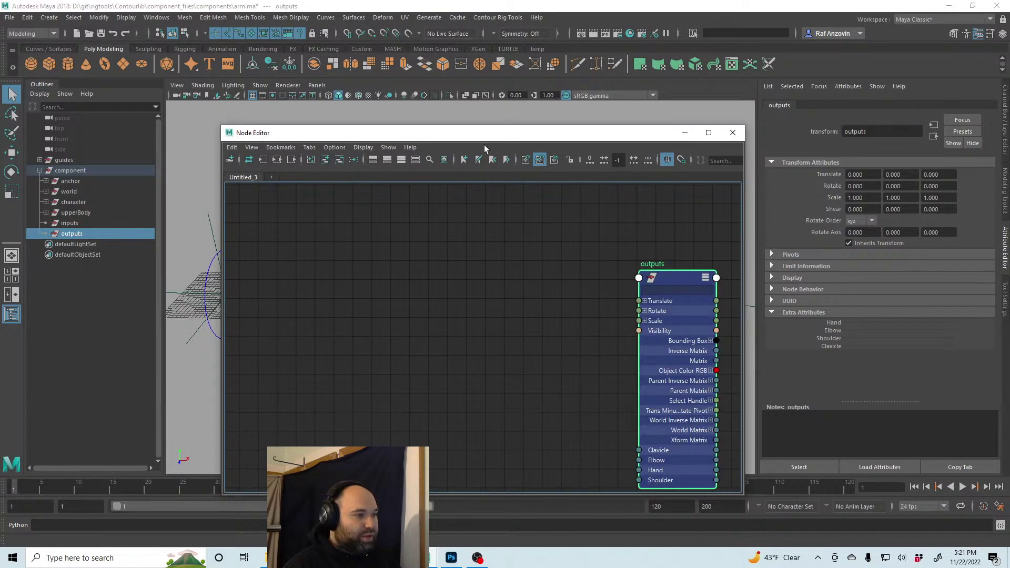
pyautogui.moveTo(482, 144); pyautogui.dragTo(749, 294)
# Select the clavicle, shoulder FK, elbow FK and hand FK controls together in the viewport
pyautogui.moveTo(566, 176); pyautogui.dragTo(313, 315)
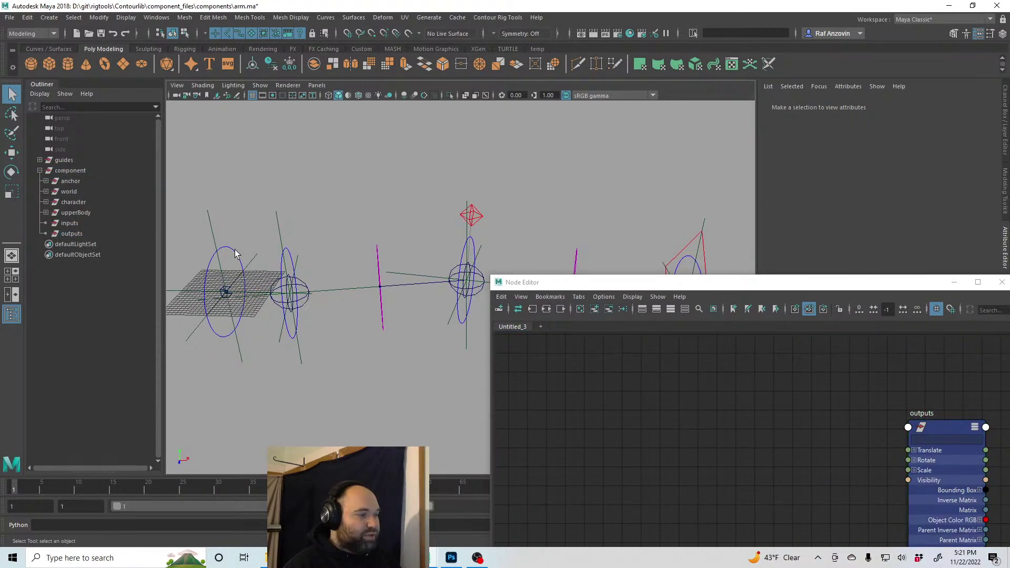
pyautogui.keyDown('alt'); pyautogui.moveTo(369, 315); pyautogui.dragTo(339, 308, button='middle'); pyautogui.keyUp('alt')
pyautogui.click(277, 251)
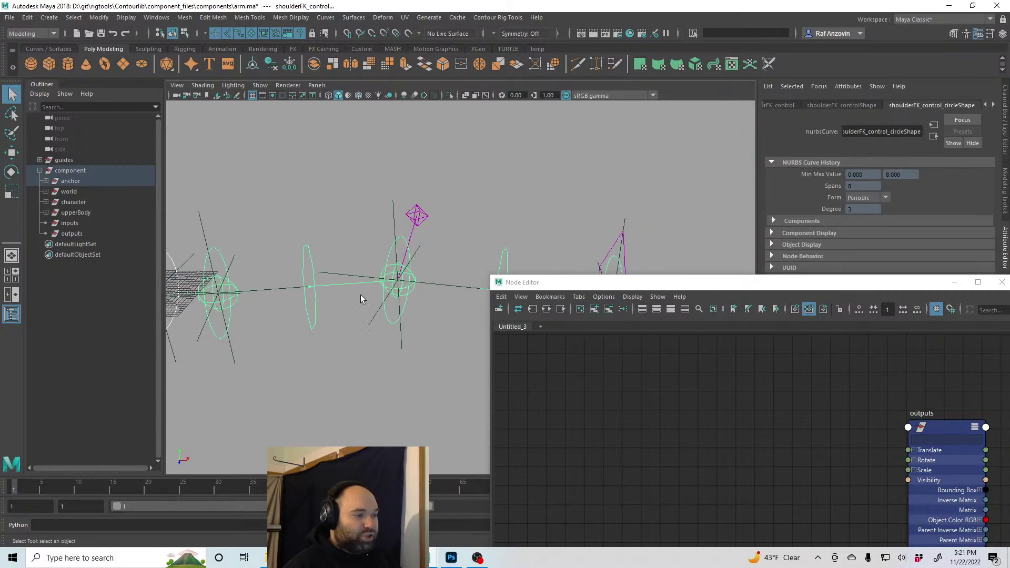
pyautogui.click(402, 239)
pyautogui.keyDown('alt'); pyautogui.moveTo(409, 313); pyautogui.dragTo(345, 305, button='middle'); pyautogui.keyUp('alt')
pyautogui.keyDown('alt'); pyautogui.moveTo(345, 304); pyautogui.dragTo(380, 324); pyautogui.keyUp('alt')
pyautogui.keyDown('alt'); pyautogui.moveTo(433, 320); pyautogui.dragTo(381, 315, button='middle'); pyautogui.keyUp('alt')
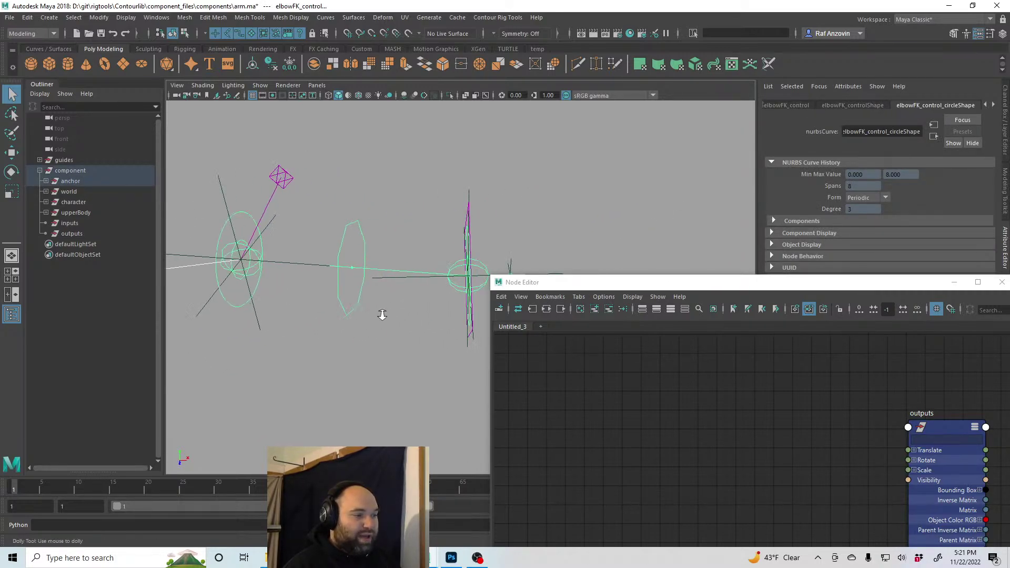
pyautogui.keyDown('alt'); pyautogui.moveTo(407, 294); pyautogui.dragTo(451, 287); pyautogui.keyUp('alt')
pyautogui.click(446, 237)
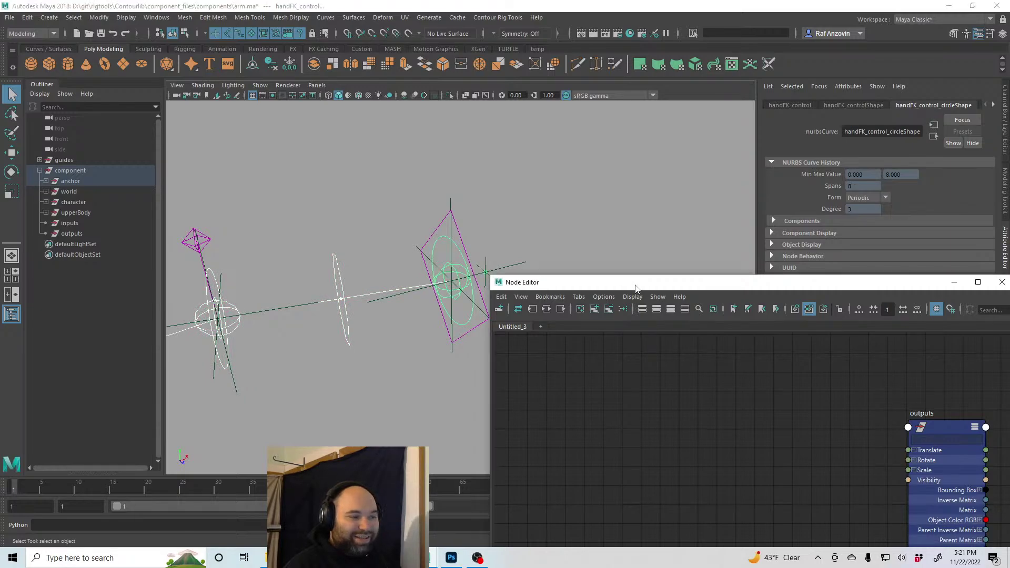
# Reposition the Node Editor window and reveal the four selected controls in the Outliner hierarchy
pyautogui.moveTo(636, 287); pyautogui.dragTo(612, 151)
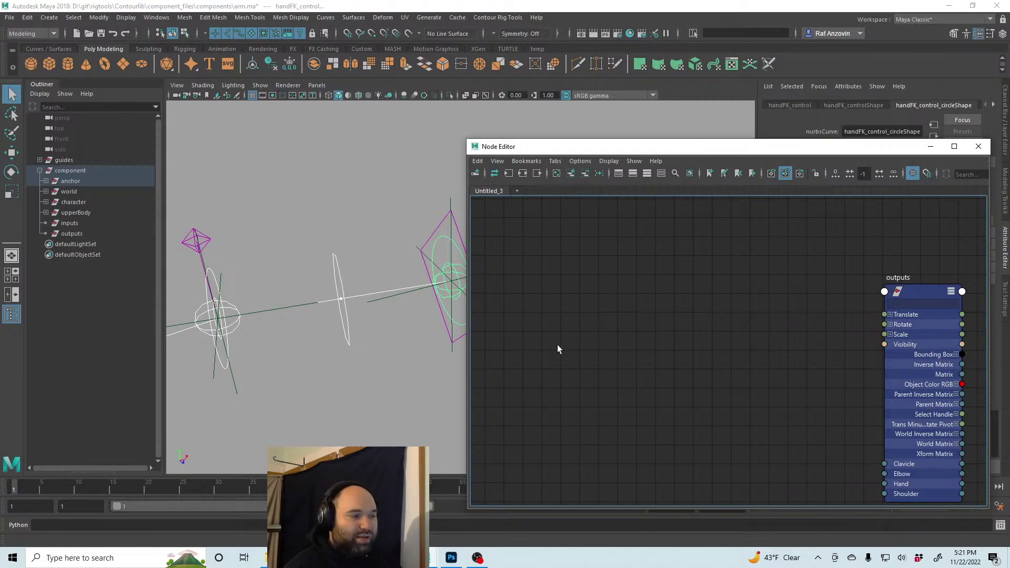
pyautogui.keyDown('alt'); pyautogui.moveTo(345, 368); pyautogui.dragTo(384, 376); pyautogui.keyUp('alt')
pyautogui.rightClick(102, 184)
pyautogui.click(134, 207)
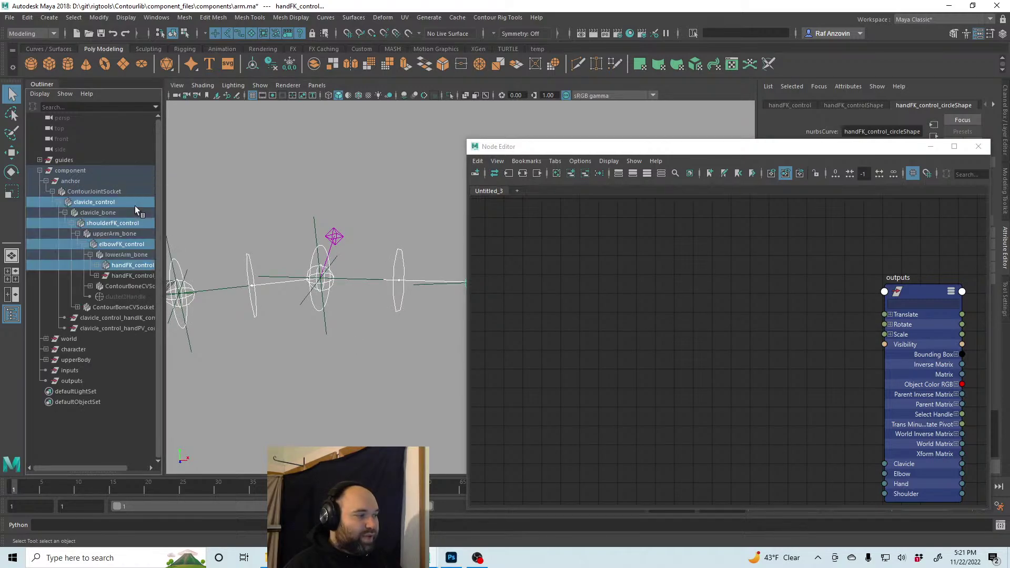
# Add the clavicle, shoulder FK, elbow FK and hand FK controls to the graph and stack them in a column facing the outputs node
pyautogui.moveTo(609, 273); pyautogui.dragTo(584, 314)
pyautogui.click(719, 340)
pyautogui.press('a')
pyautogui.moveTo(747, 279); pyautogui.dragTo(587, 343)
pyautogui.click(840, 279)
pyautogui.moveTo(840, 279); pyautogui.dragTo(587, 382)
pyautogui.keyDown('alt'); pyautogui.moveTo(661, 366); pyautogui.dragTo(676, 362, button='middle'); pyautogui.keyUp('alt')
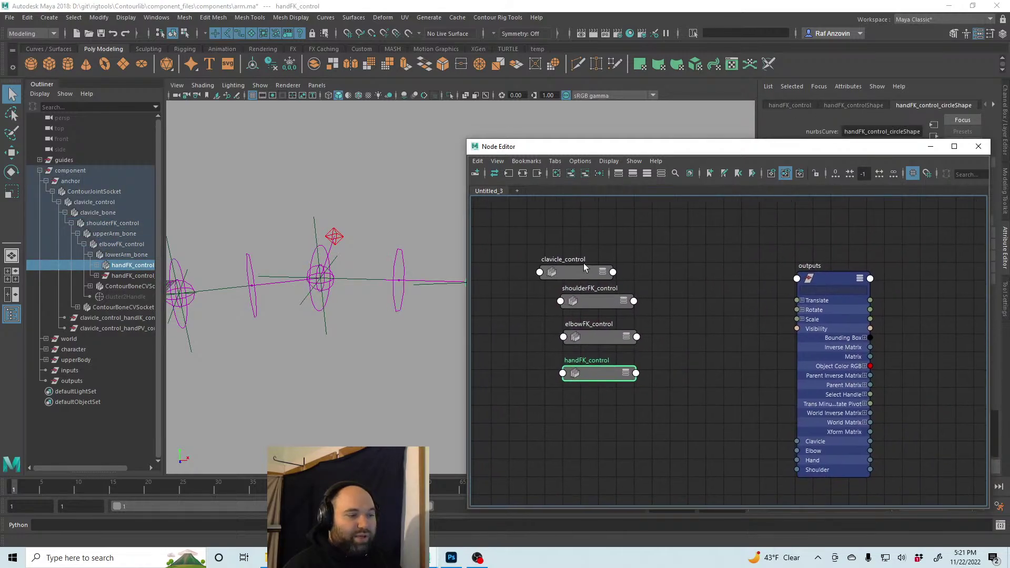
pyautogui.moveTo(583, 263); pyautogui.dragTo(599, 267)
pyautogui.scroll(1, 694, 339)
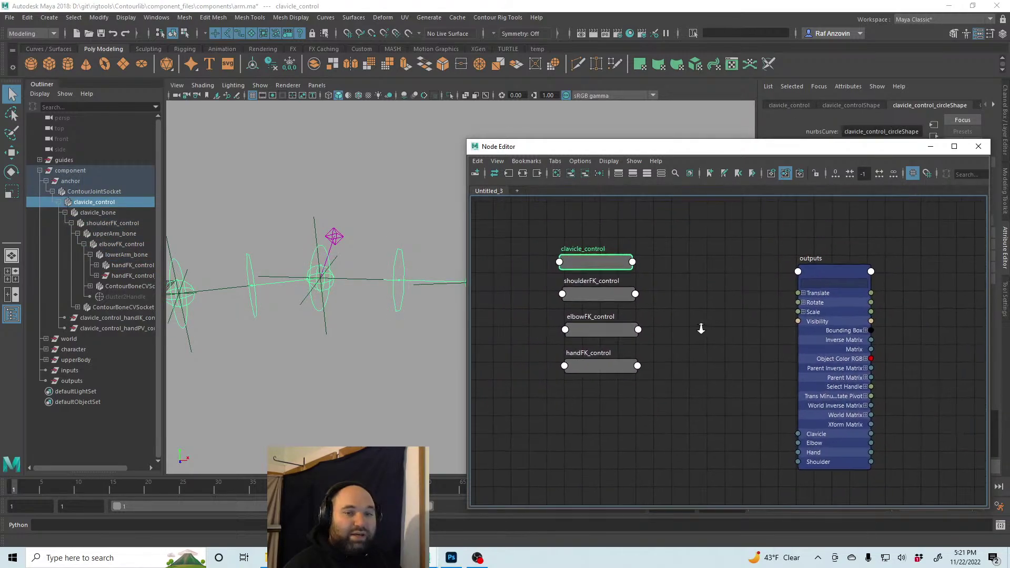
pyautogui.scroll(1, 702, 325)
pyautogui.keyDown('alt'); pyautogui.moveTo(702, 325); pyautogui.dragTo(689, 319, button='middle'); pyautogui.keyUp('alt')
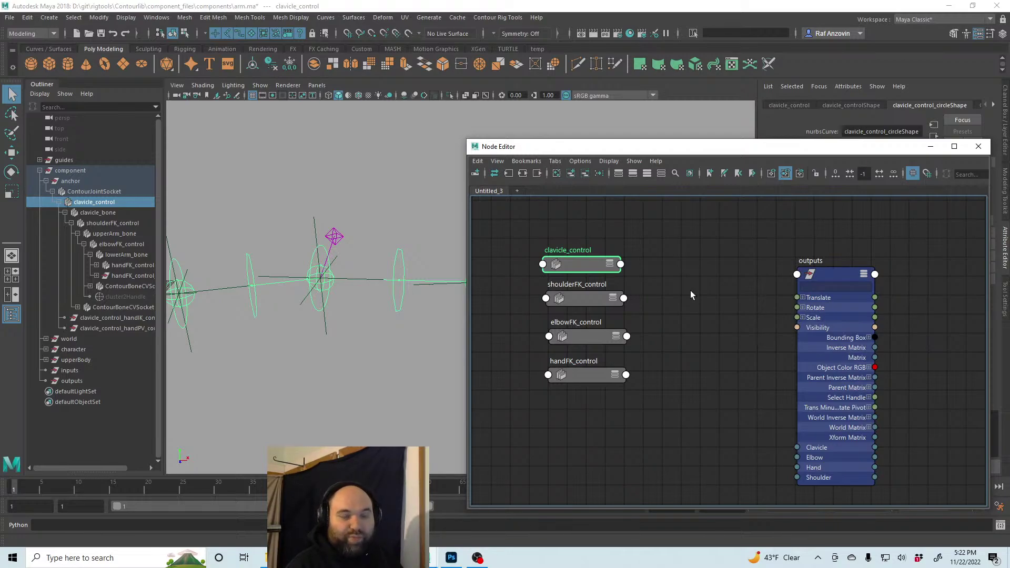
pyautogui.click(621, 264)
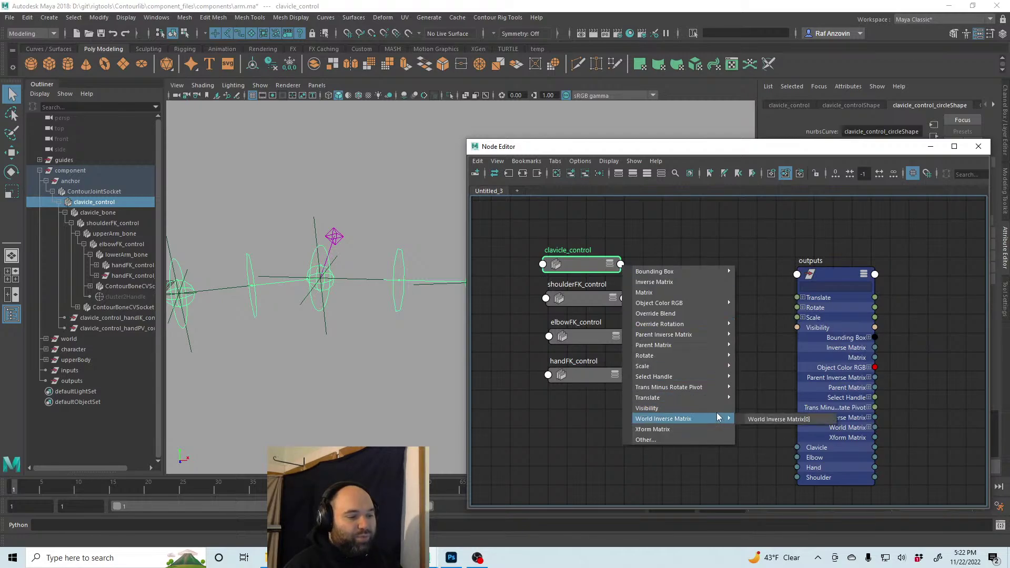
pyautogui.moveTo(706, 334)
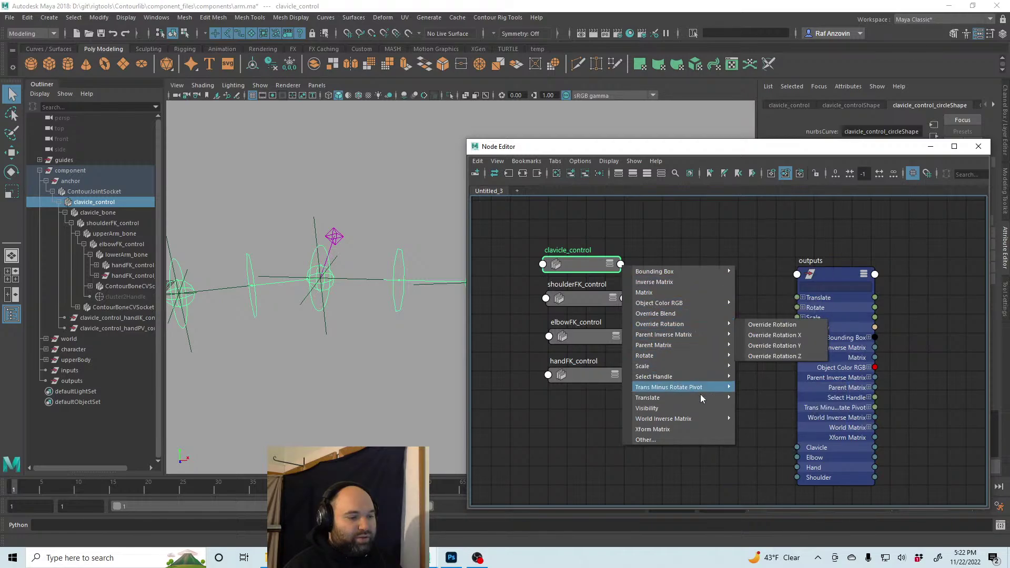
pyautogui.click(588, 432)
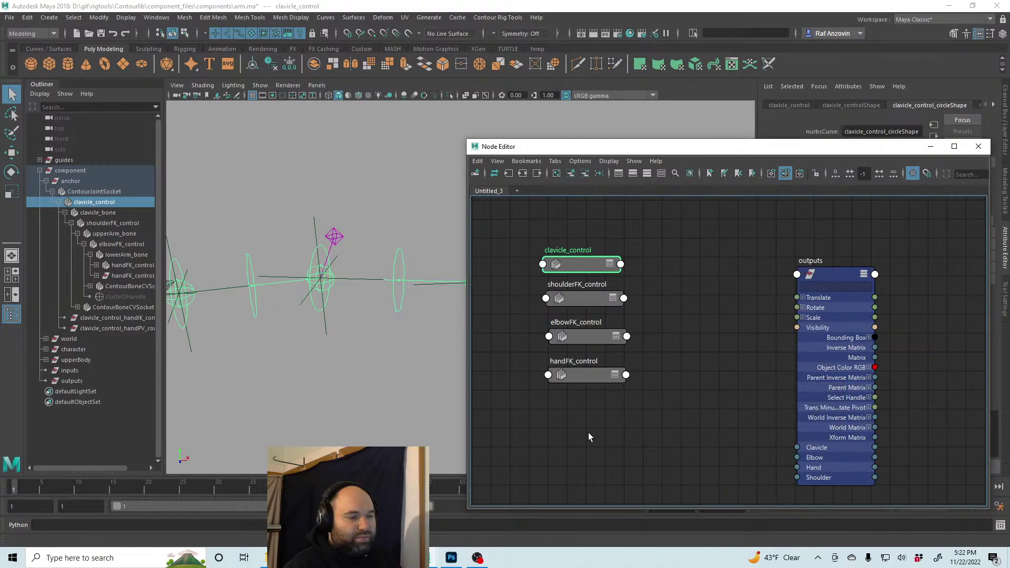
pyautogui.click(619, 264)
pyautogui.click(621, 268)
pyautogui.click(621, 264)
pyautogui.moveTo(600, 289)
pyautogui.mouseDown(button='right')
pyautogui.moveTo(658, 239)
pyautogui.moveTo(618, 232)
pyautogui.moveTo(624, 246)
pyautogui.moveTo(678, 249)
pyautogui.moveTo(618, 258)
pyautogui.mouseUp(button='right')
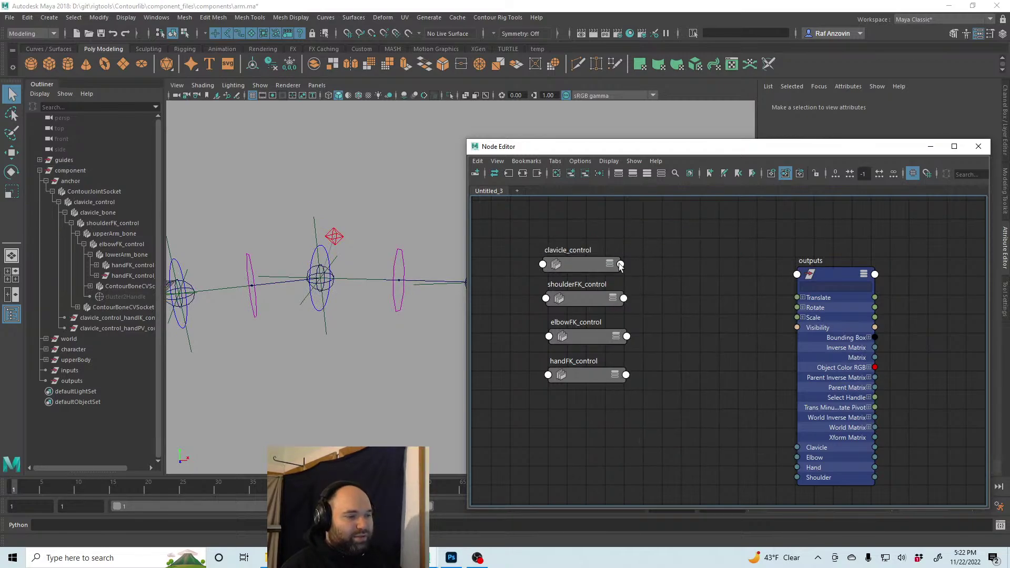
# Expand clavicle_control's attributes and connect its World Matrix[0] to the Clavicle attribute of outputs
pyautogui.click(610, 262)
pyautogui.click(612, 263)
pyautogui.moveTo(610, 262); pyautogui.dragTo(579, 209)
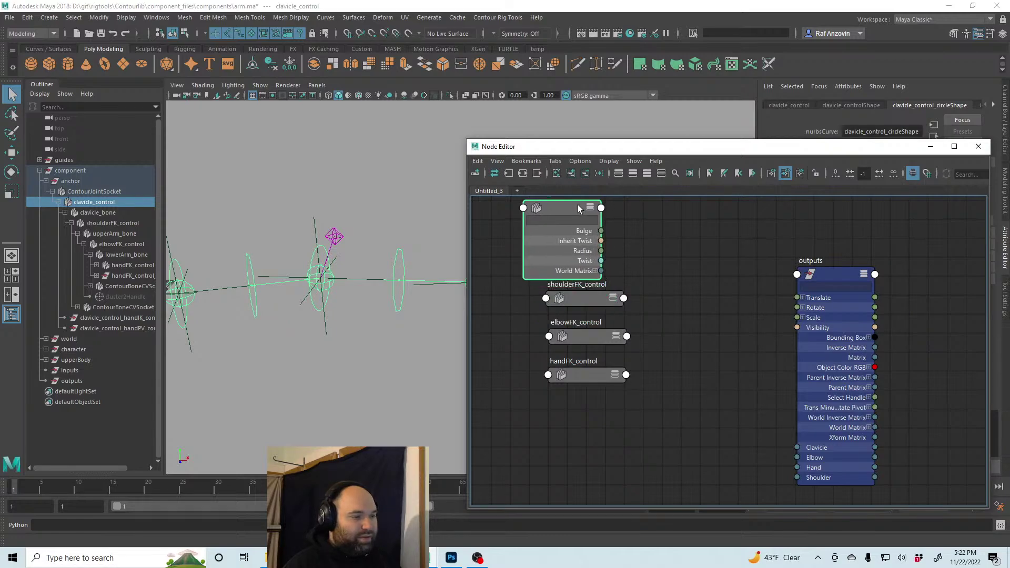
pyautogui.click(595, 271)
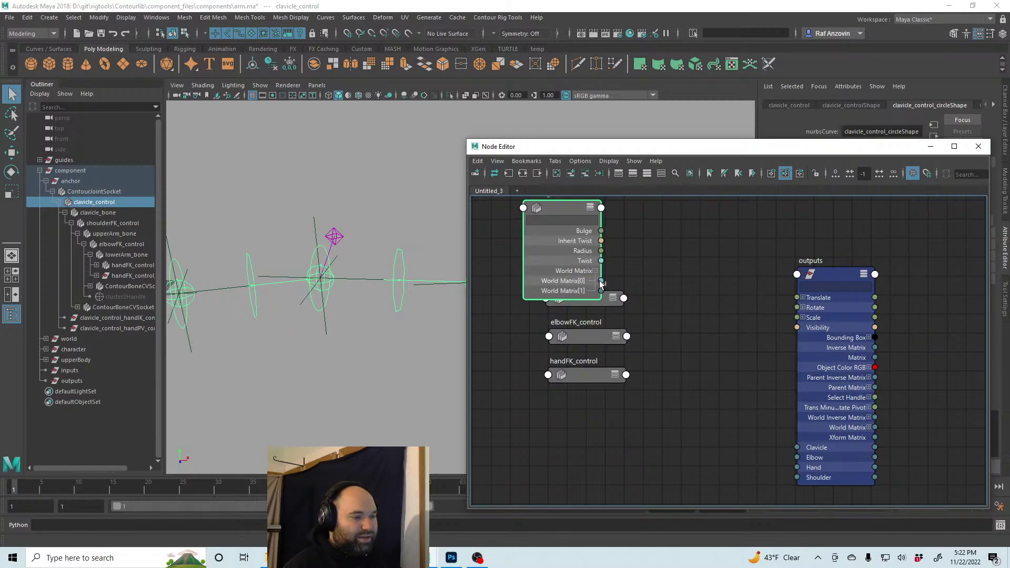
pyautogui.moveTo(601, 284); pyautogui.dragTo(741, 381)
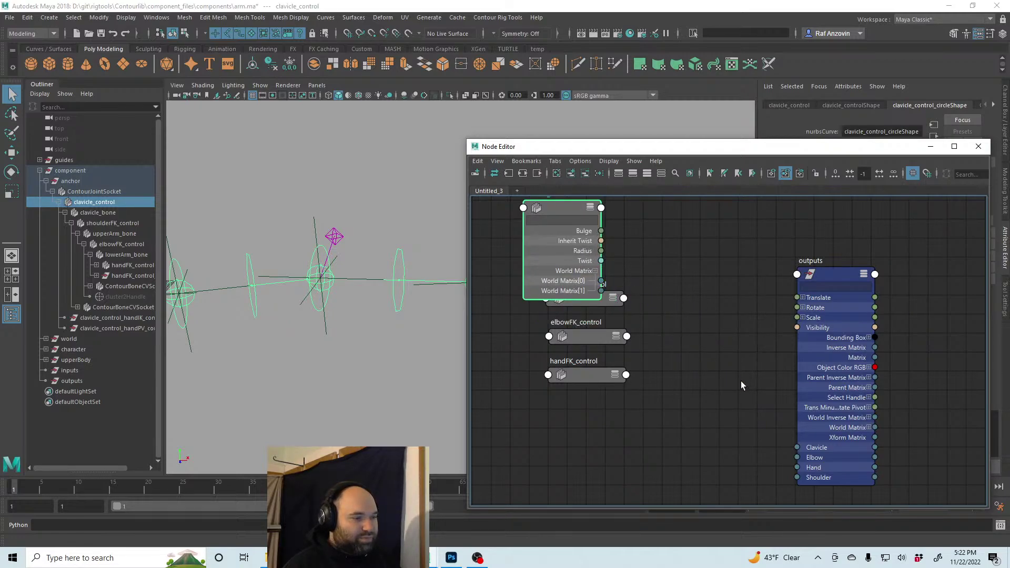
pyautogui.moveTo(708, 302)
pyautogui.keyDown('alt'); pyautogui.mouseDown(button='middle')
pyautogui.moveTo(708, 347)
pyautogui.moveTo(706, 319)
pyautogui.mouseUp(button='middle'); pyautogui.keyUp('alt')
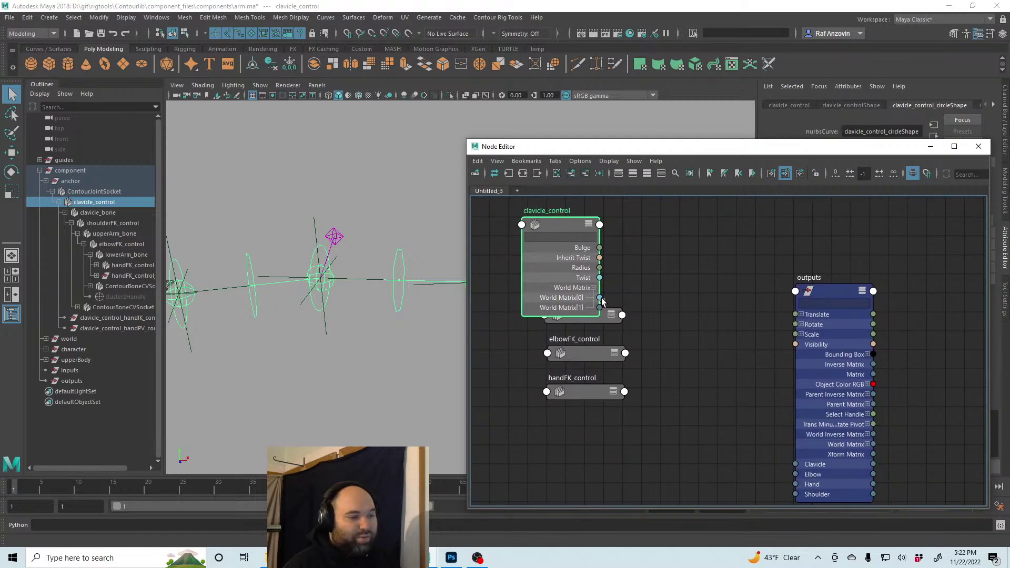
pyautogui.moveTo(601, 298); pyautogui.dragTo(796, 464)
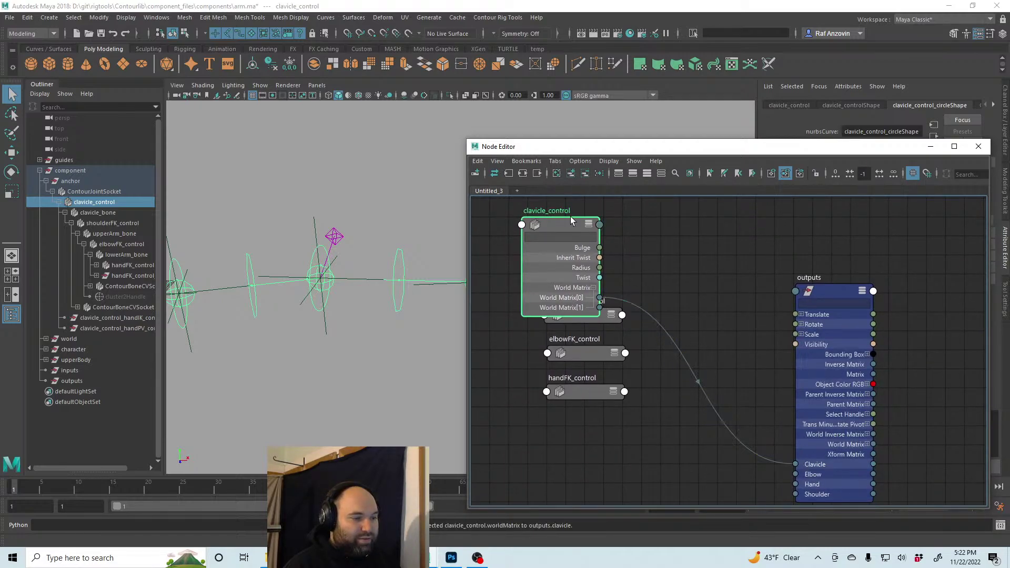
# Move clavicle_control aside, expand shoulderFK_control, and connect its World Matrix[0] to the Shoulder attribute of outputs
pyautogui.moveTo(572, 220); pyautogui.dragTo(617, 198)
pyautogui.click(611, 316)
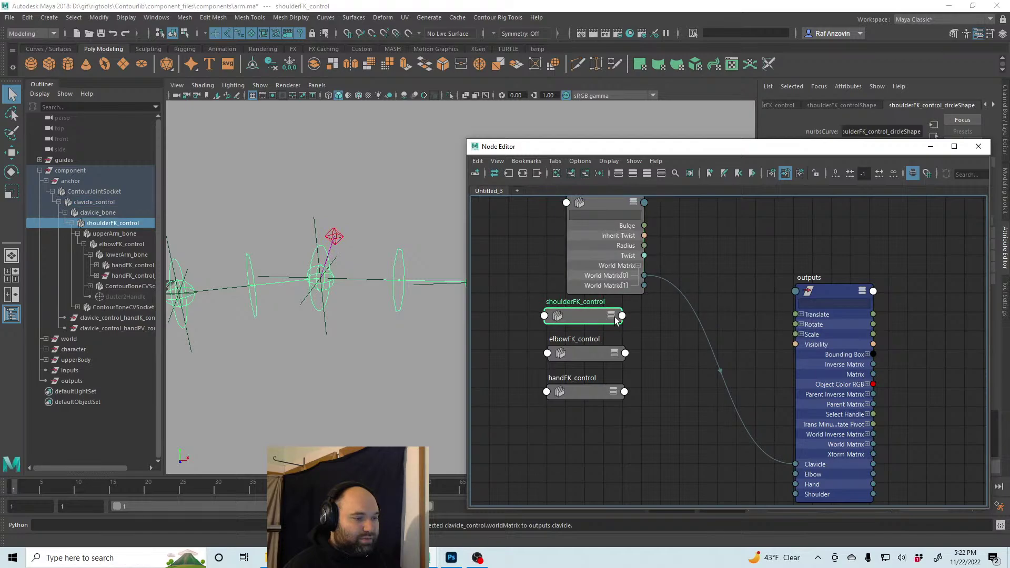
pyautogui.click(611, 315)
pyautogui.moveTo(594, 313); pyautogui.dragTo(529, 266)
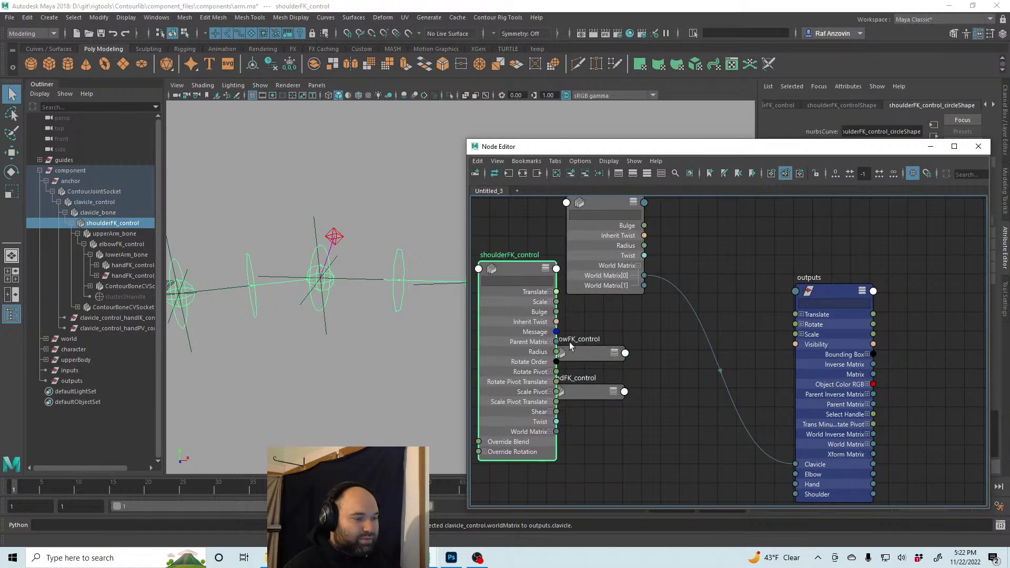
pyautogui.click(551, 432)
pyautogui.moveTo(557, 443); pyautogui.dragTo(796, 495)
# Collapse the shoulderFK_control and clavicle_control nodes, placing the shoulder below the other controls and the clavicle above them
pyautogui.keyDown('alt'); pyautogui.moveTo(733, 301); pyautogui.dragTo(749, 319, button='middle'); pyautogui.keyUp('alt')
pyautogui.click(560, 288)
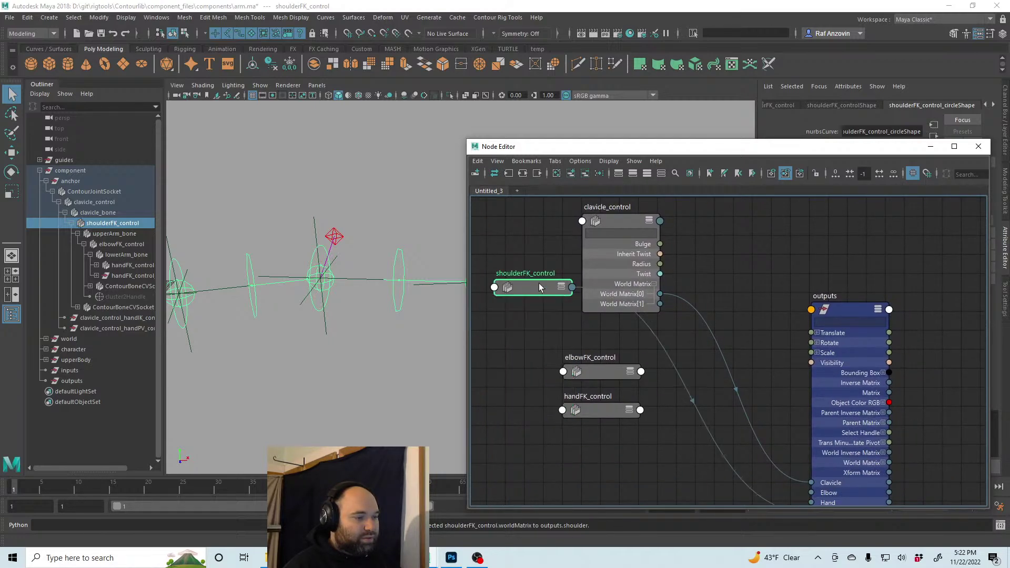
pyautogui.moveTo(539, 283); pyautogui.dragTo(556, 463)
pyautogui.click(649, 220)
pyautogui.click(649, 220)
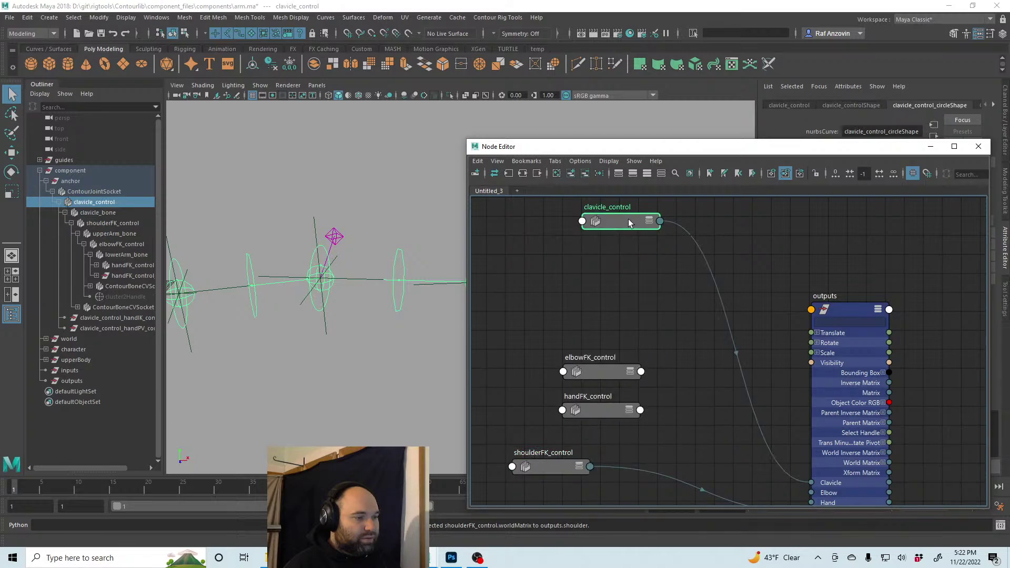
pyautogui.moveTo(629, 221); pyautogui.dragTo(606, 286)
pyautogui.keyDown('alt'); pyautogui.moveTo(677, 384); pyautogui.dragTo(673, 321, button='middle'); pyautogui.keyUp('alt')
pyautogui.scroll(1, 678, 330)
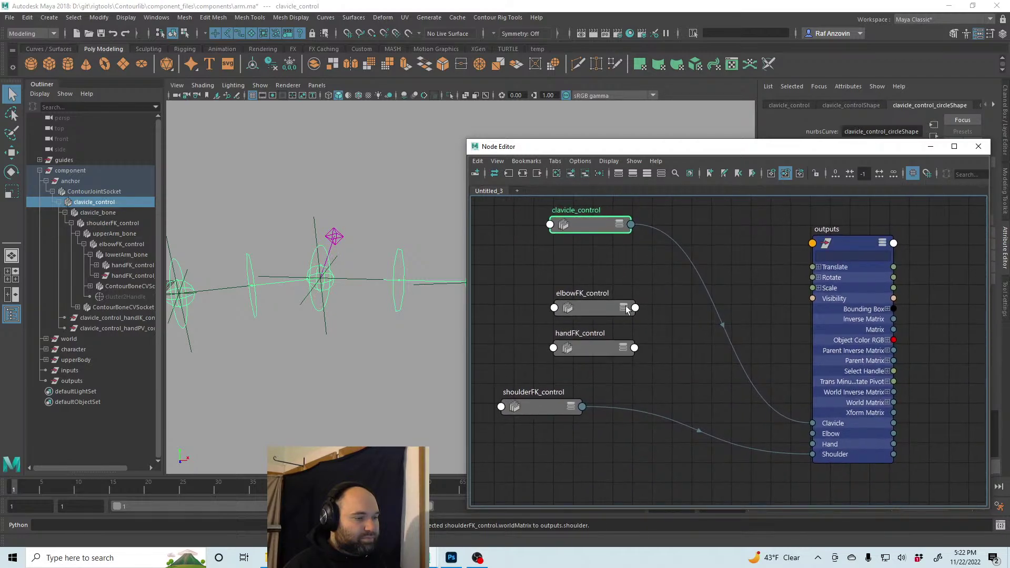
# Connect elbowFK_control's World Matrix[0] to the Elbow attribute of outputs and move the node below shoulderFK_control
pyautogui.click(627, 307)
pyautogui.moveTo(600, 305); pyautogui.dragTo(573, 287)
pyautogui.click(607, 449)
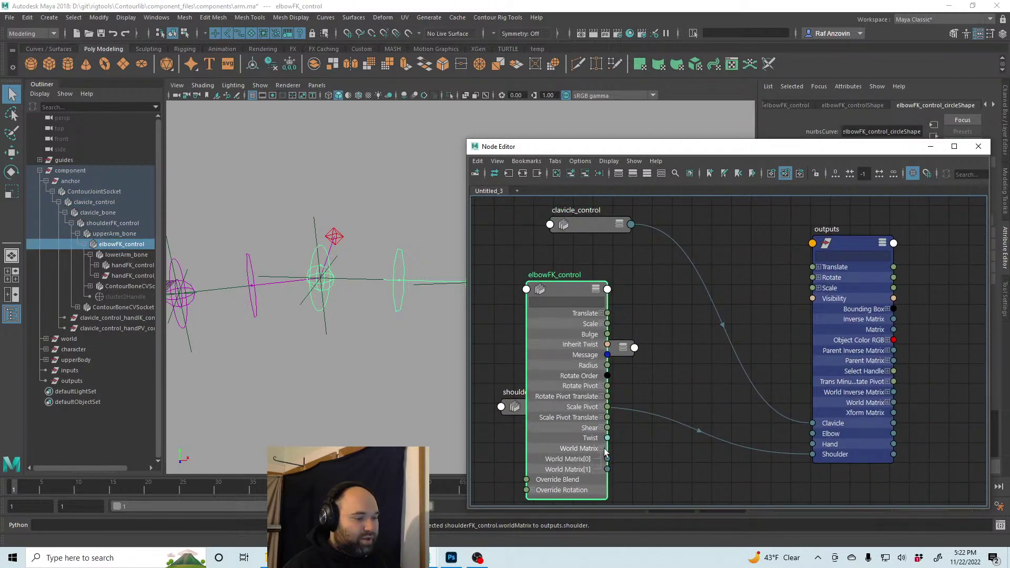
pyautogui.moveTo(607, 458); pyautogui.dragTo(813, 435)
pyautogui.press('1')
pyautogui.moveTo(533, 283); pyautogui.dragTo(529, 469)
# Expand handFK_control and connect its World Matrix[0] to the Hand attribute of outputs, nudging the outputs node closer
pyautogui.click(623, 348)
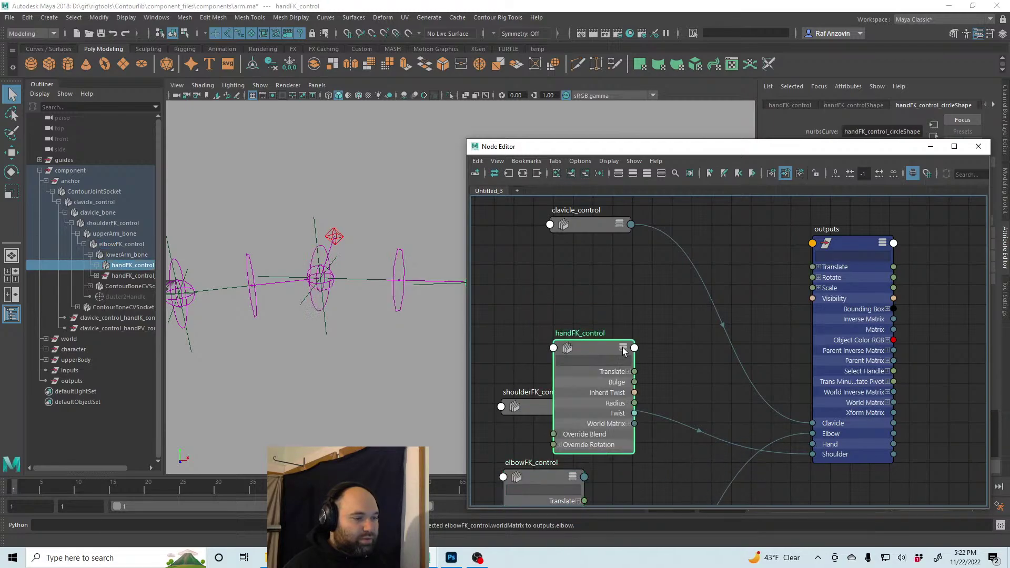
pyautogui.moveTo(623, 348); pyautogui.dragTo(565, 253)
pyautogui.click(592, 341)
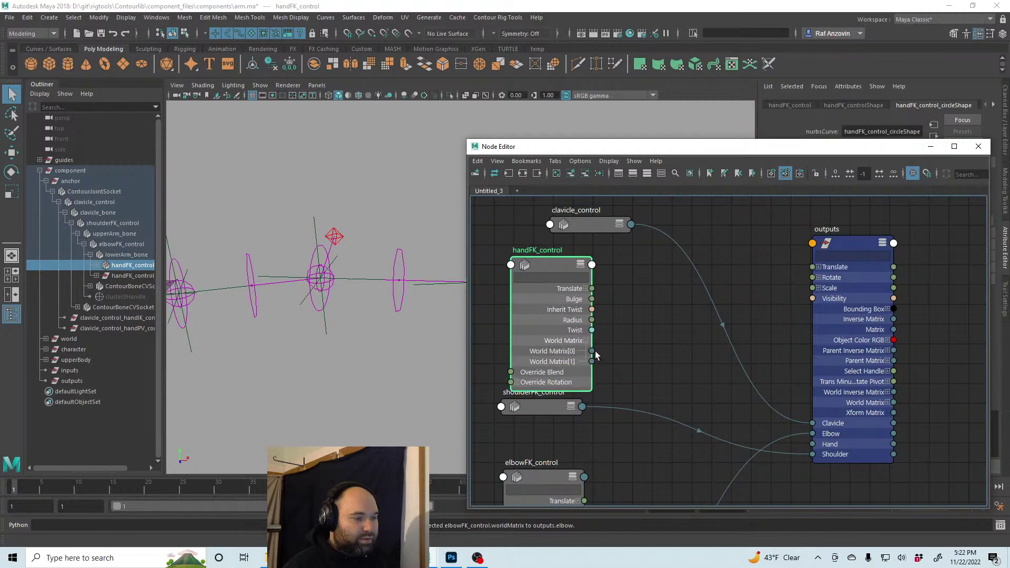
pyautogui.moveTo(592, 351); pyautogui.dragTo(814, 443)
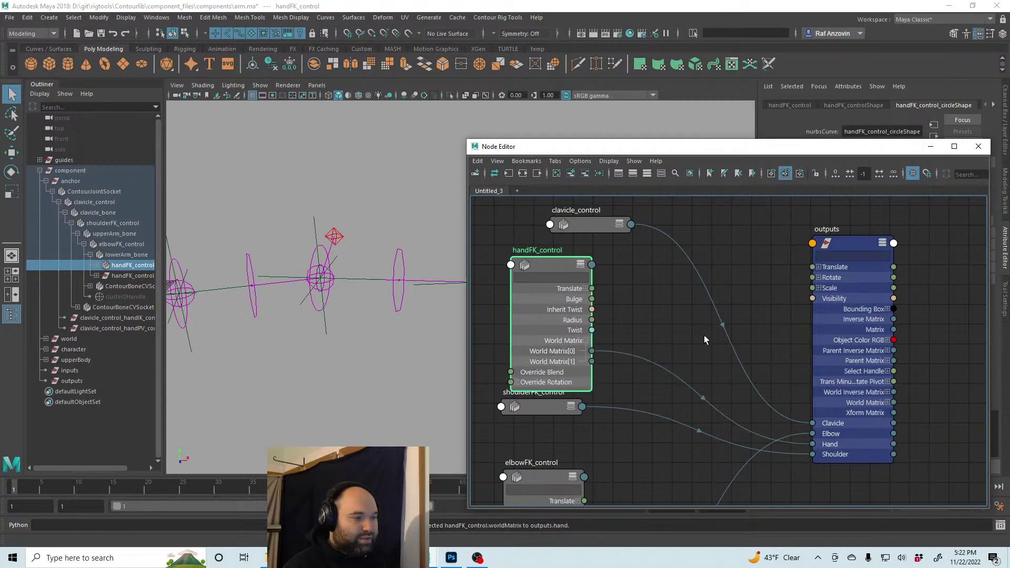
pyautogui.moveTo(849, 243); pyautogui.dragTo(837, 241)
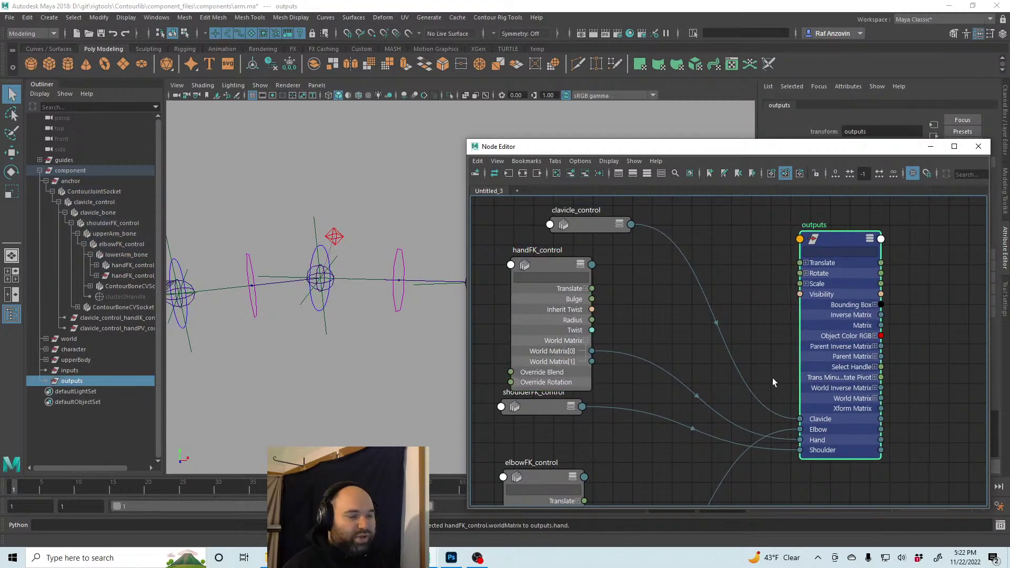
# Examine the connections between the four controls and outputs in the graph, along with the whole arm rig in the viewport
pyautogui.keyDown('alt'); pyautogui.moveTo(772, 378); pyautogui.dragTo(728, 361, button='right'); pyautogui.keyUp('alt')
pyautogui.keyDown('alt'); pyautogui.moveTo(728, 361); pyautogui.dragTo(721, 297, button='middle'); pyautogui.keyUp('alt')
pyautogui.moveTo(608, 230)
pyautogui.mouseDown()
pyautogui.moveTo(702, 416)
pyautogui.moveTo(611, 221)
pyautogui.moveTo(602, 230)
pyautogui.mouseUp()
pyautogui.moveTo(685, 154); pyautogui.dragTo(683, 370)
pyautogui.keyDown('alt'); pyautogui.moveTo(307, 349); pyautogui.dragTo(430, 328, button='middle'); pyautogui.keyUp('alt')
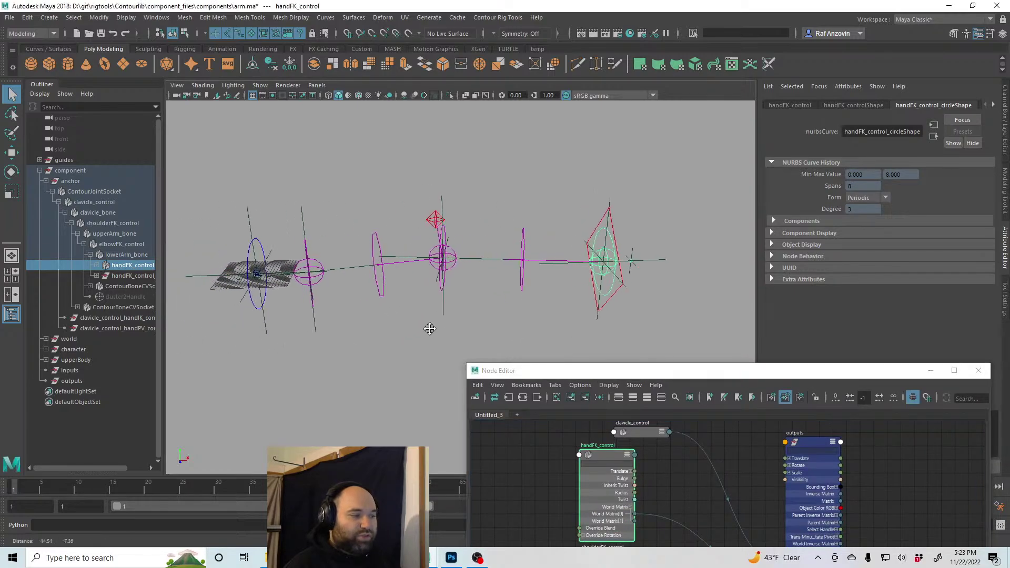
pyautogui.keyDown('alt'); pyautogui.moveTo(430, 328); pyautogui.dragTo(457, 332, button='right'); pyautogui.keyUp('alt')
pyautogui.keyDown('alt'); pyautogui.moveTo(458, 332); pyautogui.dragTo(450, 312, button='middle'); pyautogui.keyUp('alt')
pyautogui.moveTo(722, 377); pyautogui.dragTo(666, 197)
# Clear the selection, save the arm.ma scene and close the Node Editor
pyautogui.click(369, 152)
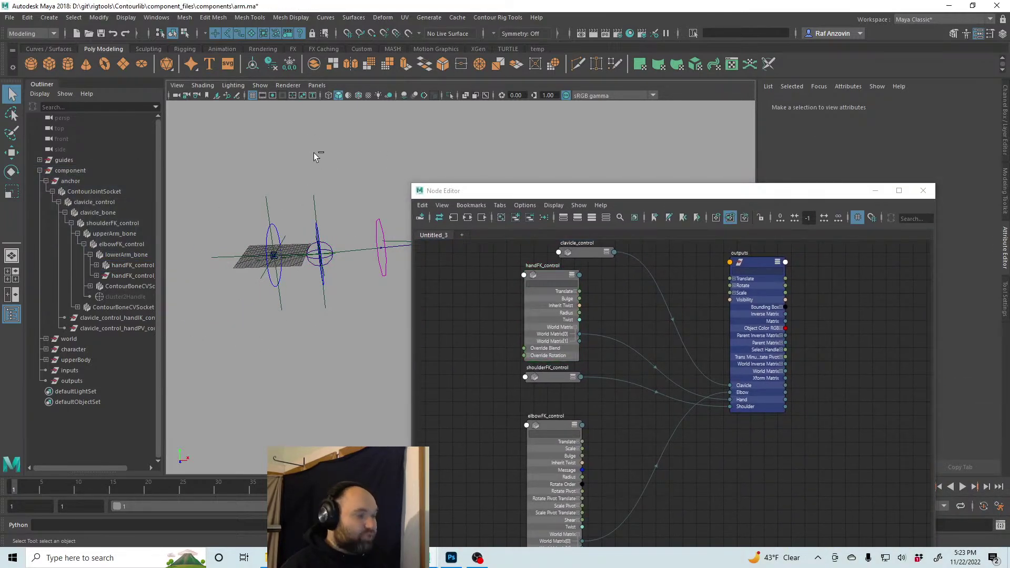
pyautogui.hotkey('ctrl', 's')
pyautogui.press('w')
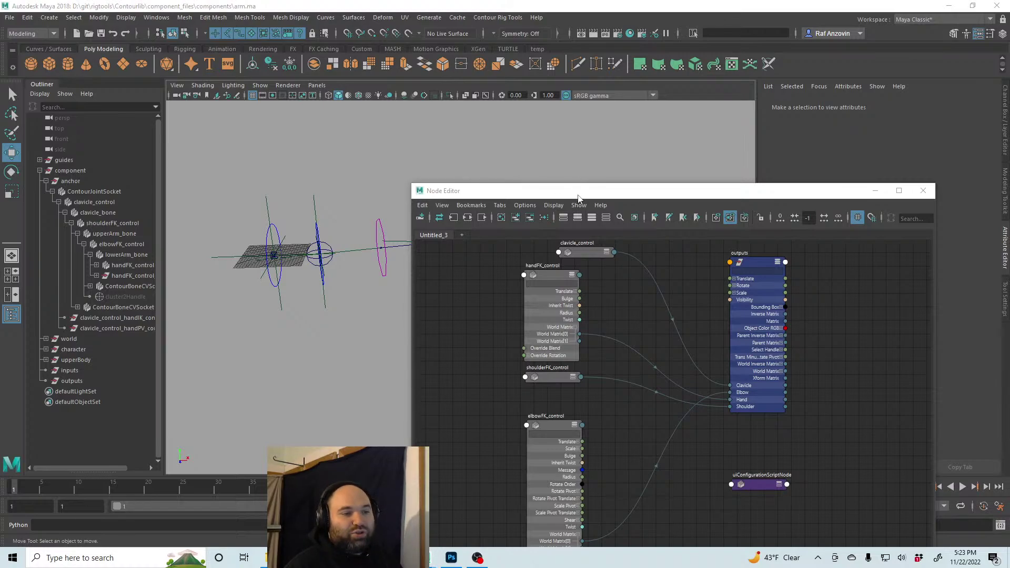
pyautogui.click(923, 190)
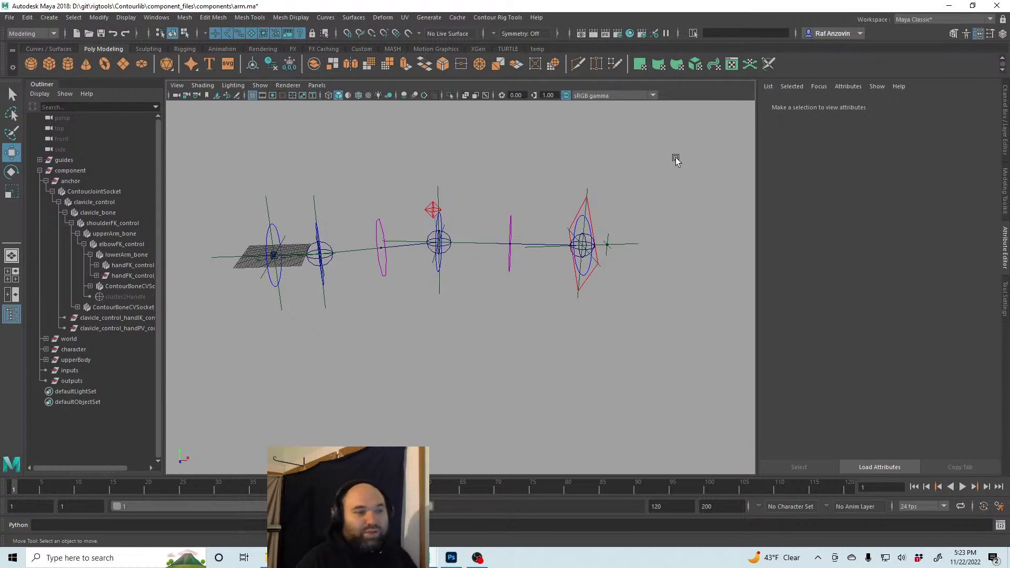
pyautogui.keyDown('alt'); pyautogui.moveTo(648, 188); pyautogui.dragTo(655, 199, button='middle'); pyautogui.keyUp('alt')
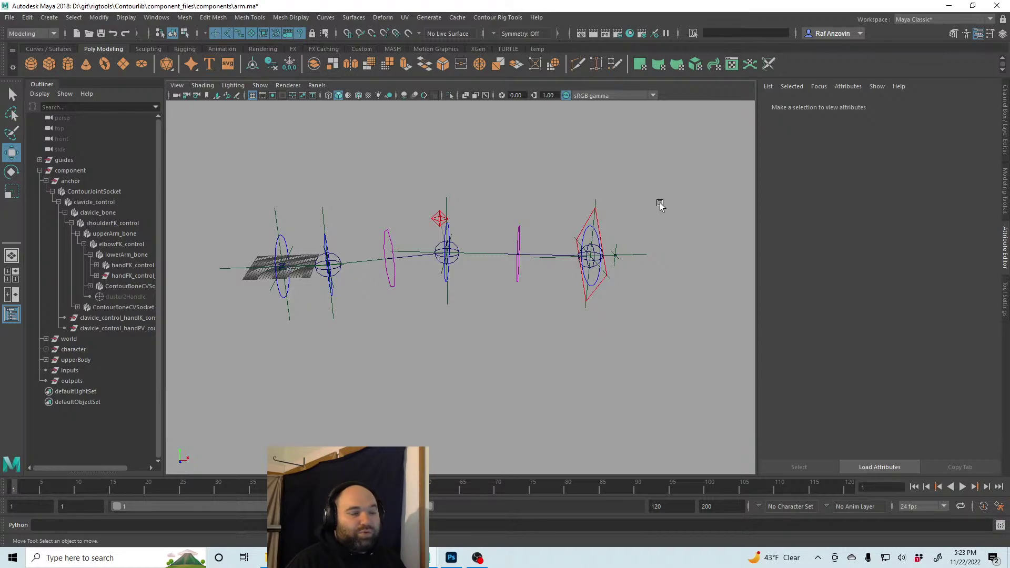
pyautogui.keyDown('alt'); pyautogui.moveTo(651, 205); pyautogui.dragTo(658, 220, button='middle'); pyautogui.keyUp('alt')
pyautogui.moveTo(658, 219)
pyautogui.keyDown('alt'); pyautogui.mouseDown(button='right')
pyautogui.moveTo(672, 225)
pyautogui.moveTo(661, 224)
pyautogui.mouseUp(button='right'); pyautogui.keyUp('alt')
pyautogui.keyDown('alt'); pyautogui.moveTo(661, 223); pyautogui.dragTo(672, 223, button='middle'); pyautogui.keyUp('alt')
pyautogui.keyDown('alt'); pyautogui.moveTo(672, 223); pyautogui.dragTo(684, 222, button='right'); pyautogui.keyUp('alt')
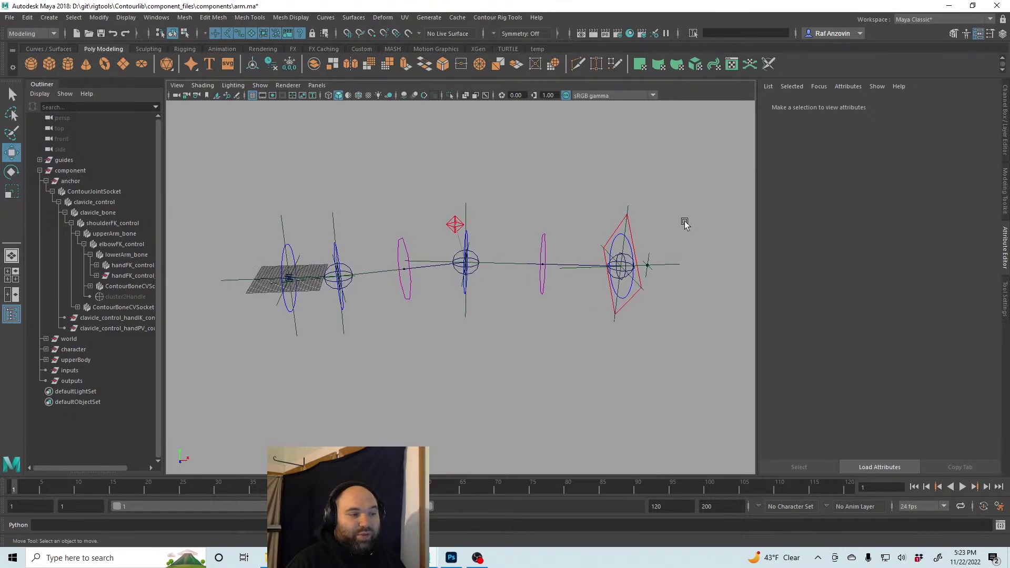
pyautogui.keyDown('alt'); pyautogui.moveTo(684, 222); pyautogui.dragTo(691, 224, button='middle'); pyautogui.keyUp('alt')
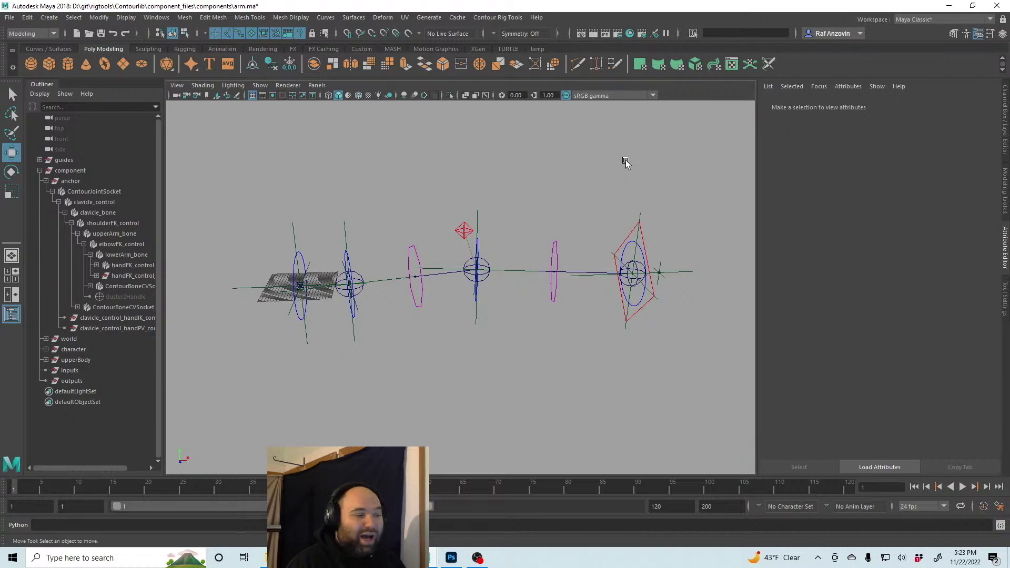
# Try to move the elbow guide freely in its horizontal plane and clear the selection
pyautogui.moveTo(550, 183); pyautogui.dragTo(536, 221)
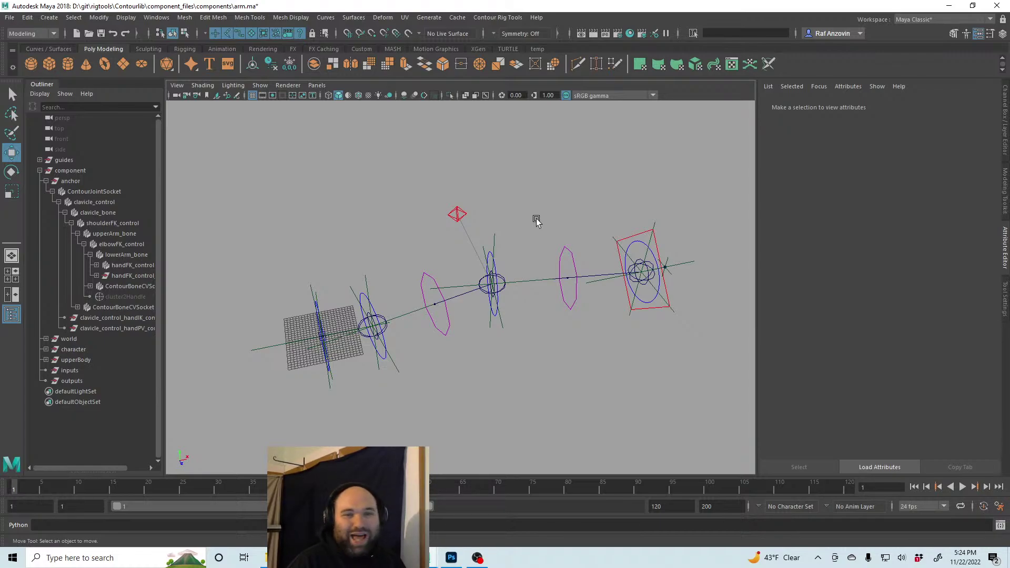
pyautogui.keyDown('alt'); pyautogui.moveTo(529, 226); pyautogui.dragTo(545, 318); pyautogui.keyUp('alt')
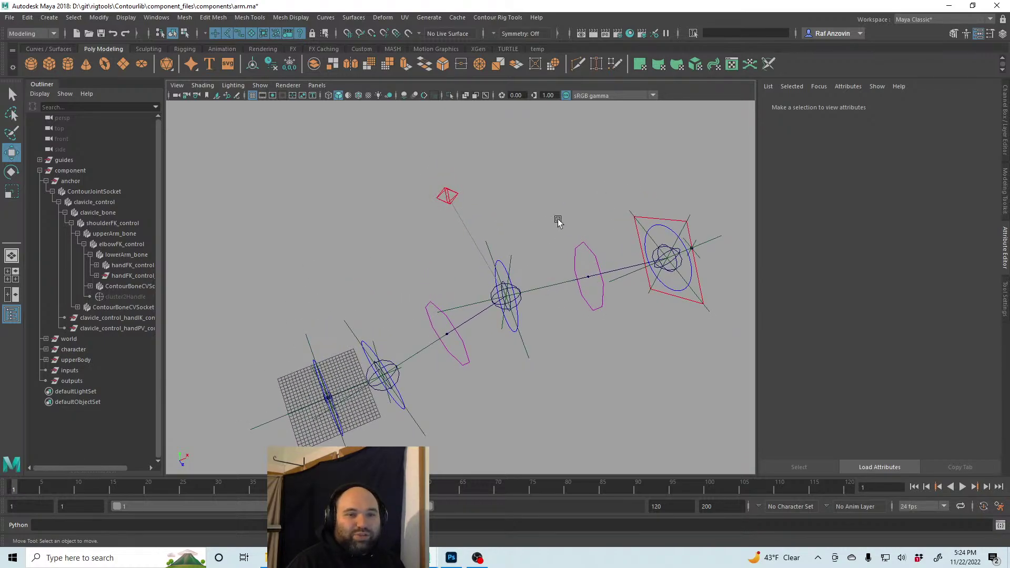
pyautogui.keyDown('alt'); pyautogui.moveTo(569, 286); pyautogui.dragTo(538, 239); pyautogui.keyUp('alt')
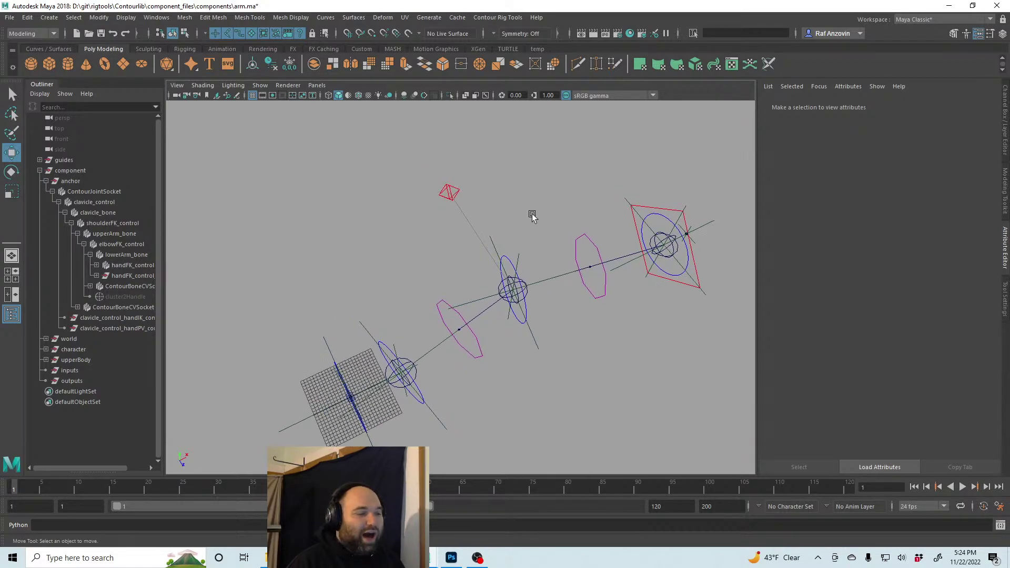
pyautogui.click(515, 263)
pyautogui.keyDown('alt'); pyautogui.moveTo(588, 332); pyautogui.dragTo(448, 298); pyautogui.keyUp('alt')
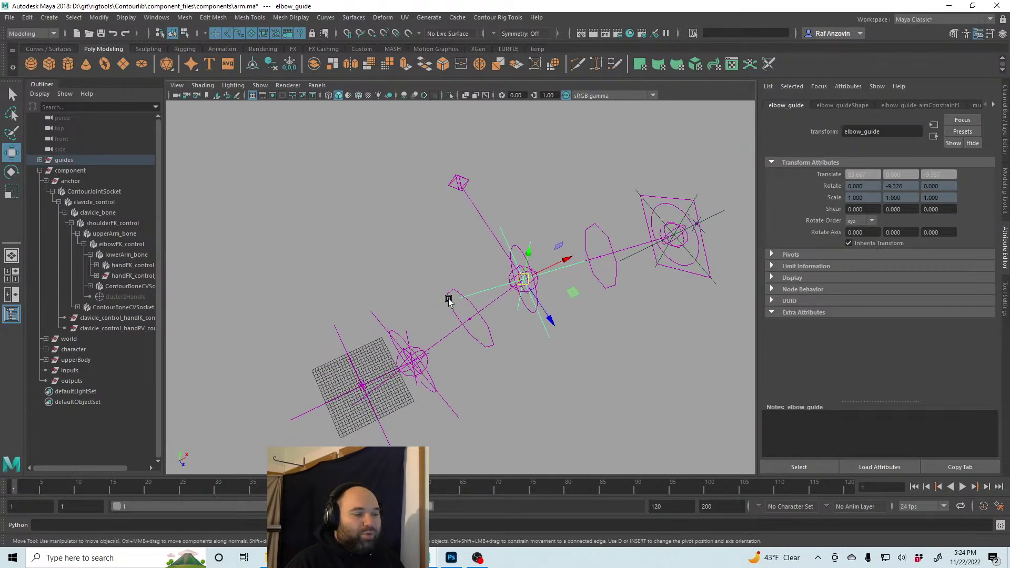
pyautogui.keyDown('alt'); pyautogui.moveTo(549, 322); pyautogui.dragTo(579, 313); pyautogui.keyUp('alt')
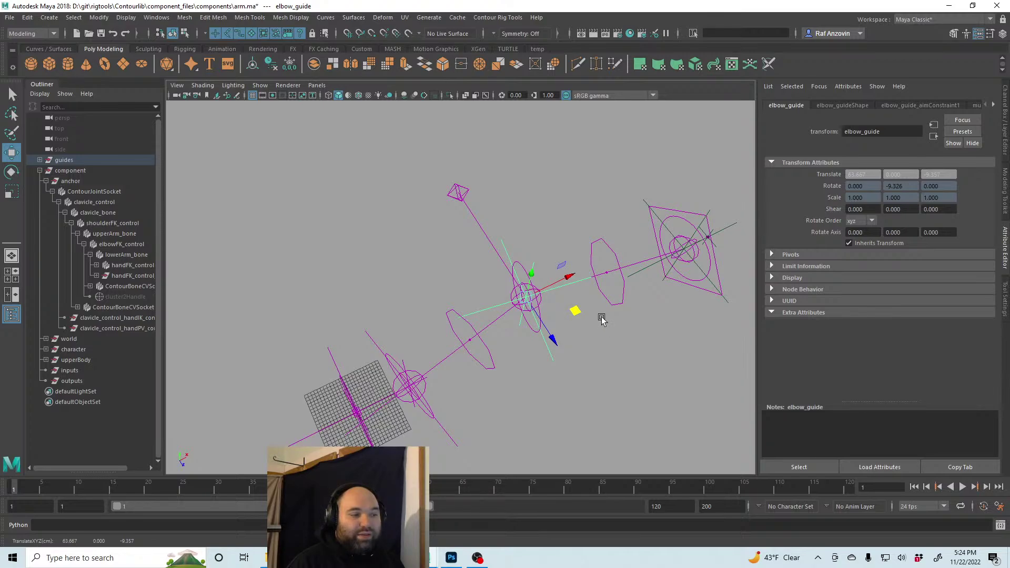
pyautogui.moveTo(593, 318)
pyautogui.mouseDown()
pyautogui.moveTo(518, 259)
pyautogui.moveTo(548, 229)
pyautogui.moveTo(583, 319)
pyautogui.moveTo(570, 255)
pyautogui.moveTo(537, 314)
pyautogui.moveTo(615, 291)
pyautogui.moveTo(536, 274)
pyautogui.moveTo(571, 235)
pyautogui.moveTo(597, 305)
pyautogui.moveTo(577, 247)
pyautogui.moveTo(601, 266)
pyautogui.moveTo(540, 288)
pyautogui.moveTo(585, 265)
pyautogui.moveTo(519, 324)
pyautogui.moveTo(616, 267)
pyautogui.moveTo(553, 264)
pyautogui.moveTo(588, 257)
pyautogui.moveTo(523, 311)
pyautogui.moveTo(593, 279)
pyautogui.moveTo(567, 323)
pyautogui.moveTo(577, 266)
pyautogui.moveTo(564, 262)
pyautogui.moveTo(544, 321)
pyautogui.moveTo(575, 263)
pyautogui.moveTo(561, 265)
pyautogui.moveTo(577, 310)
pyautogui.mouseUp()
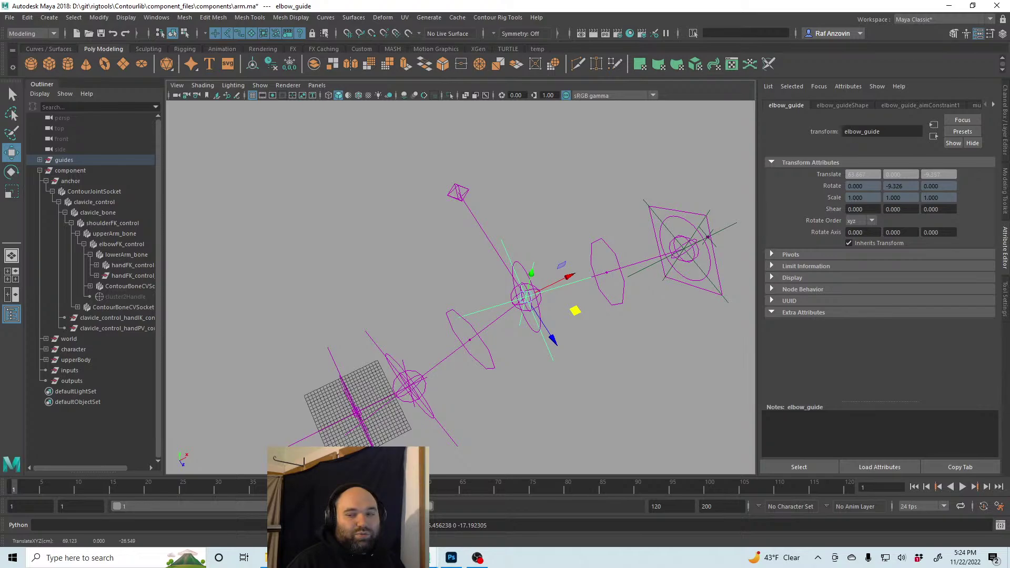
pyautogui.click(646, 336)
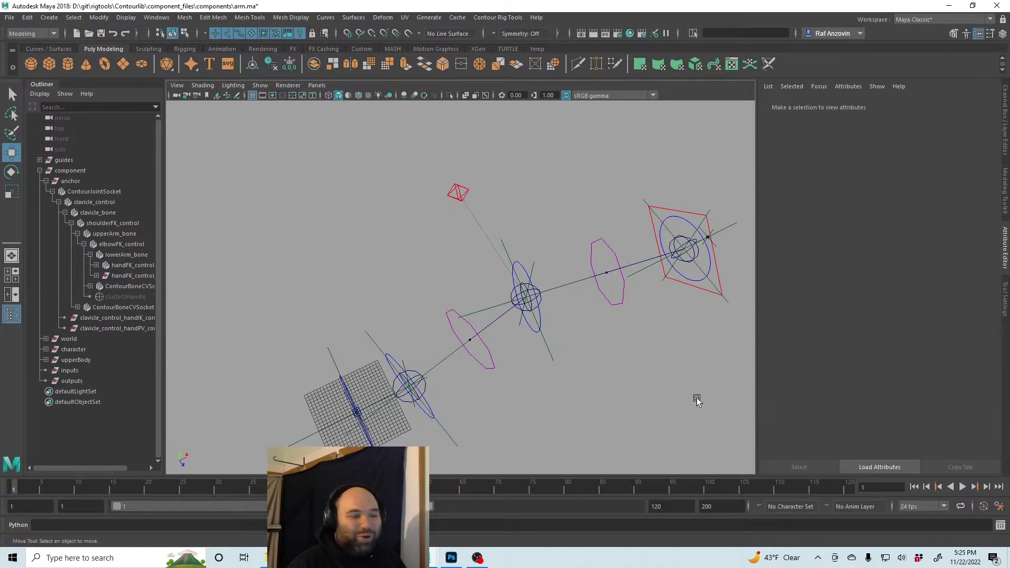
# Save the arm.ma scene with the whole arm rig in view
pyautogui.keyDown('alt'); pyautogui.moveTo(694, 384); pyautogui.dragTo(581, 328); pyautogui.keyUp('alt')
pyautogui.moveTo(581, 327)
pyautogui.keyDown('alt'); pyautogui.mouseDown(button='middle')
pyautogui.moveTo(579, 298)
pyautogui.moveTo(593, 345)
pyautogui.moveTo(571, 330)
pyautogui.moveTo(581, 341)
pyautogui.mouseUp(button='middle'); pyautogui.keyUp('alt')
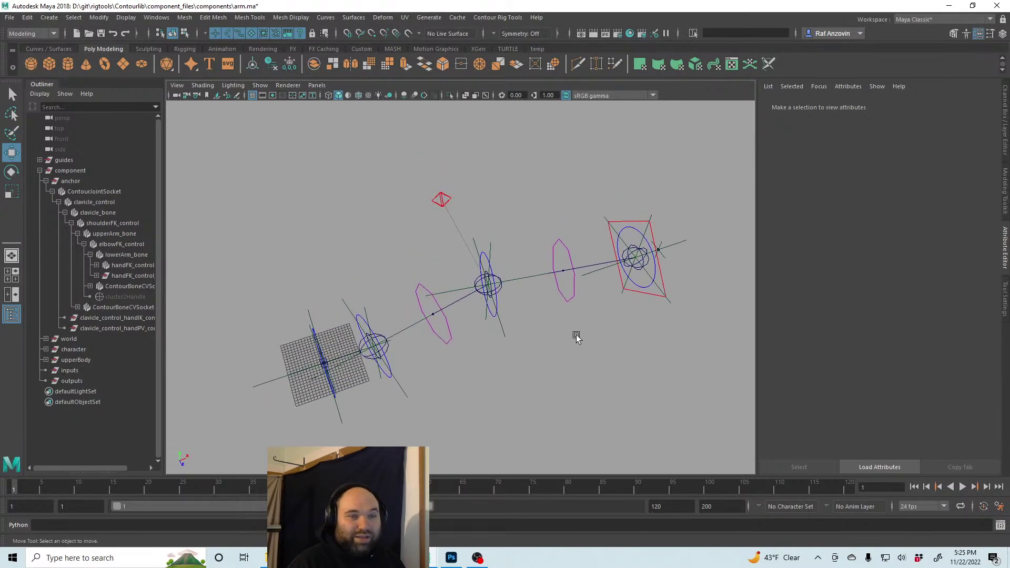
pyautogui.hotkey('ctrl', 's')
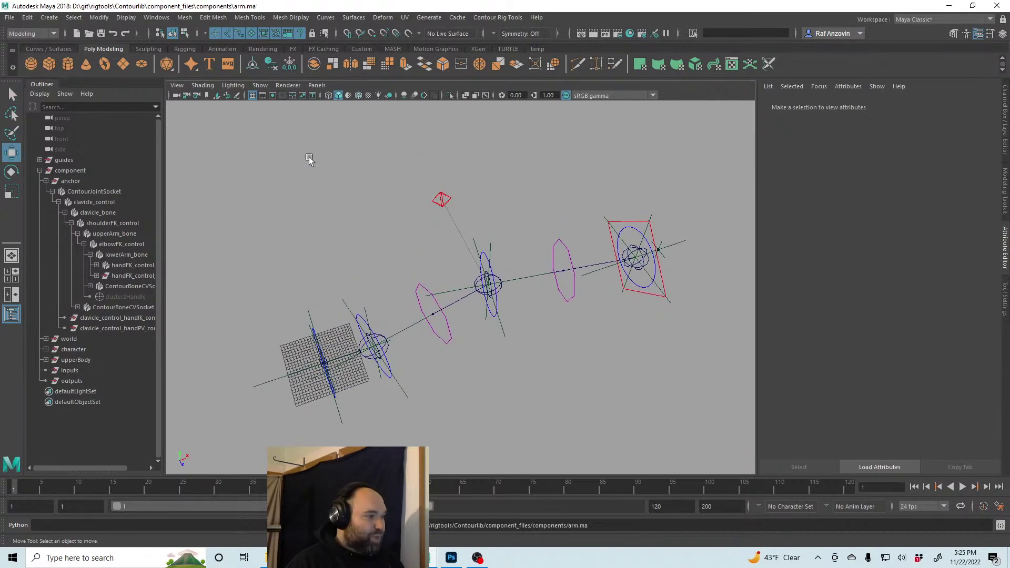
# Start opening another scene and browse to the components folder of Contourlib's component_files
pyautogui.click(10, 18)
pyautogui.click(52, 49)
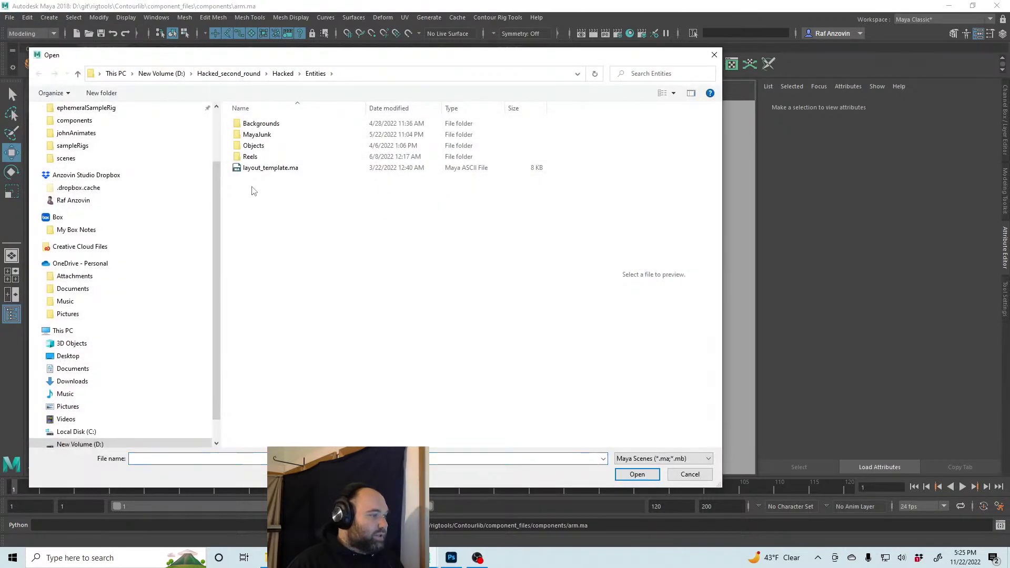
pyautogui.scroll(3, 220, 330)
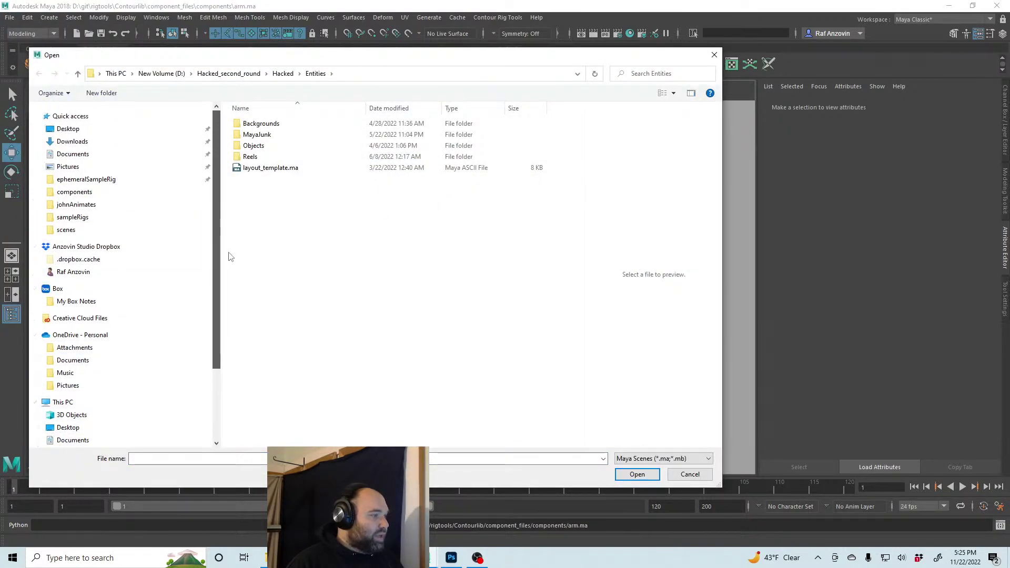
pyautogui.click(97, 192)
# Rename leg.ma as finger.ma within the components folder and open it
pyautogui.click(257, 136)
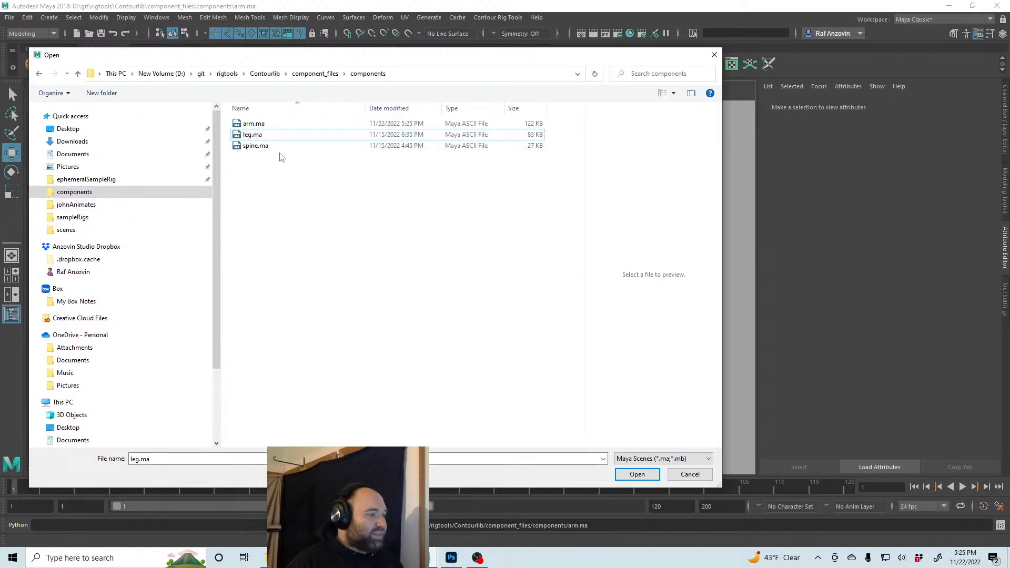
pyautogui.click(258, 137)
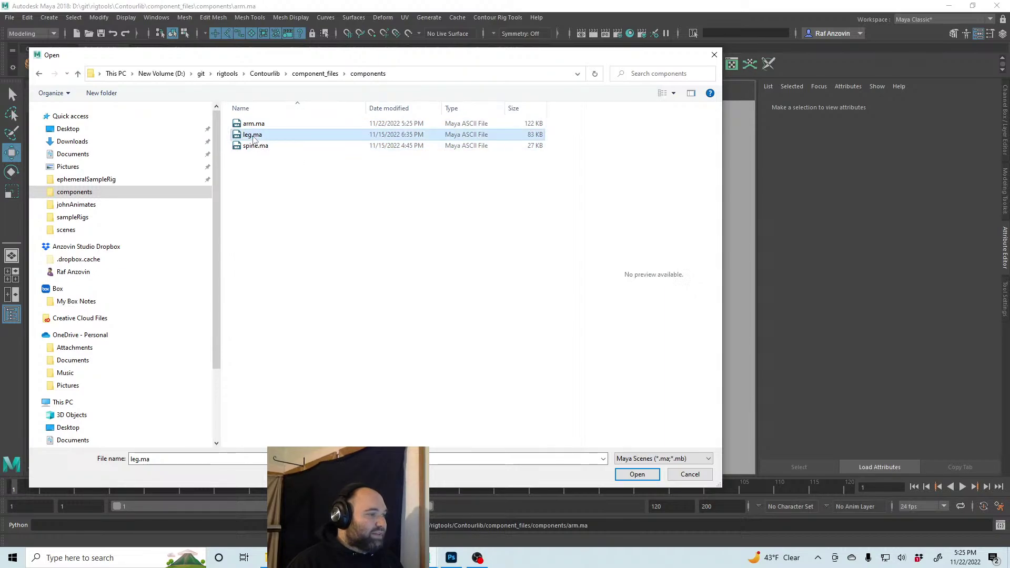
pyautogui.click(257, 138)
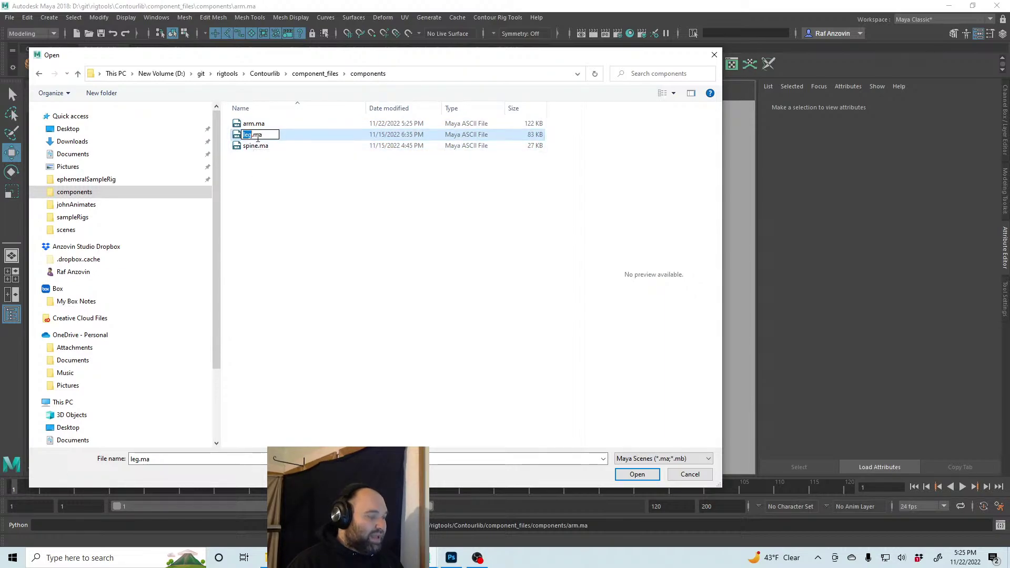
pyautogui.write('finger')
pyautogui.press('Return')
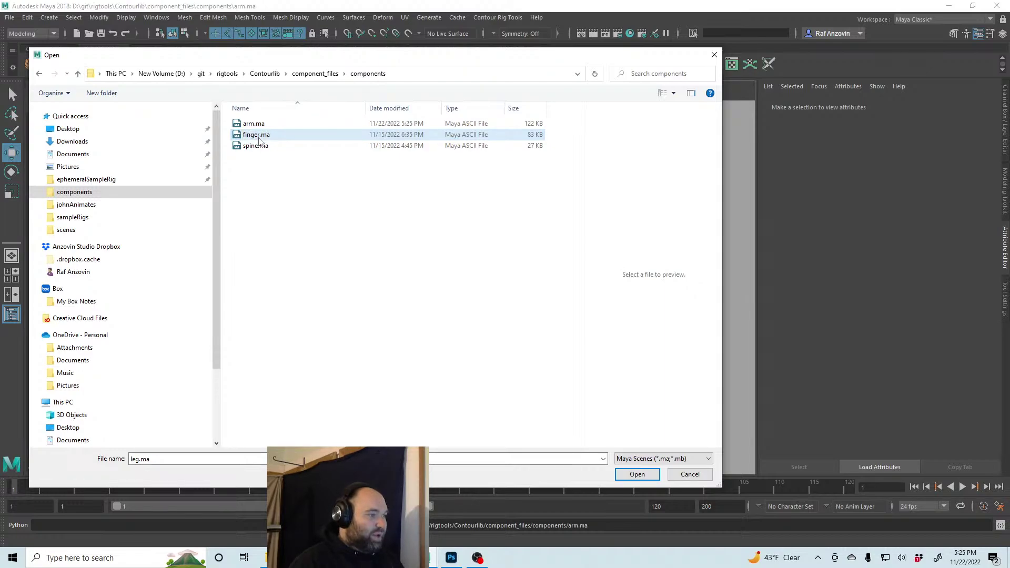
pyautogui.doubleClick(253, 136)
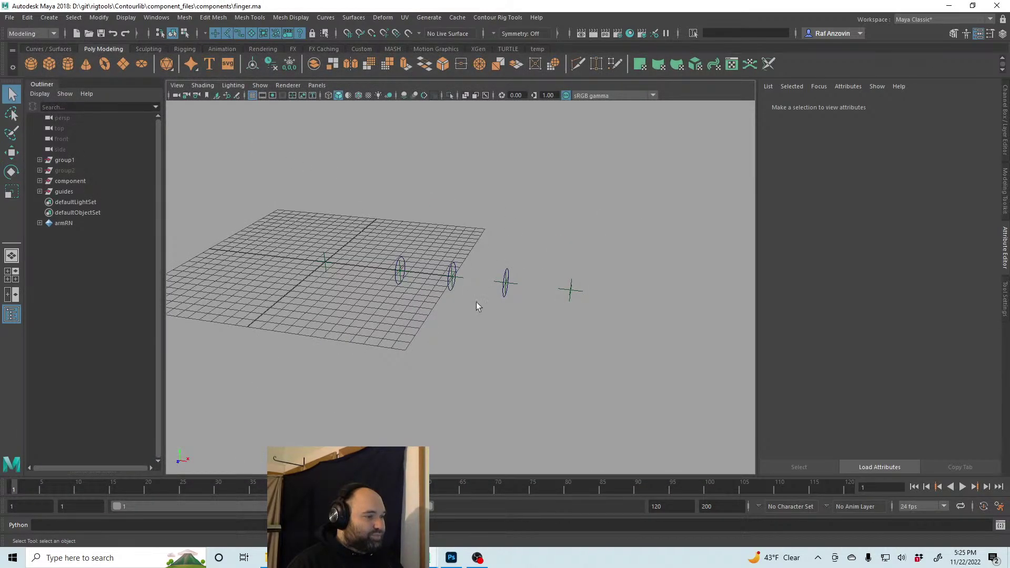
# Expand the guides, component, group2 and group1 hierarchies and examine the attributes of the finger component's inputs node
pyautogui.keyDown('alt'); pyautogui.moveTo(476, 305); pyautogui.dragTo(390, 293); pyautogui.keyUp('alt')
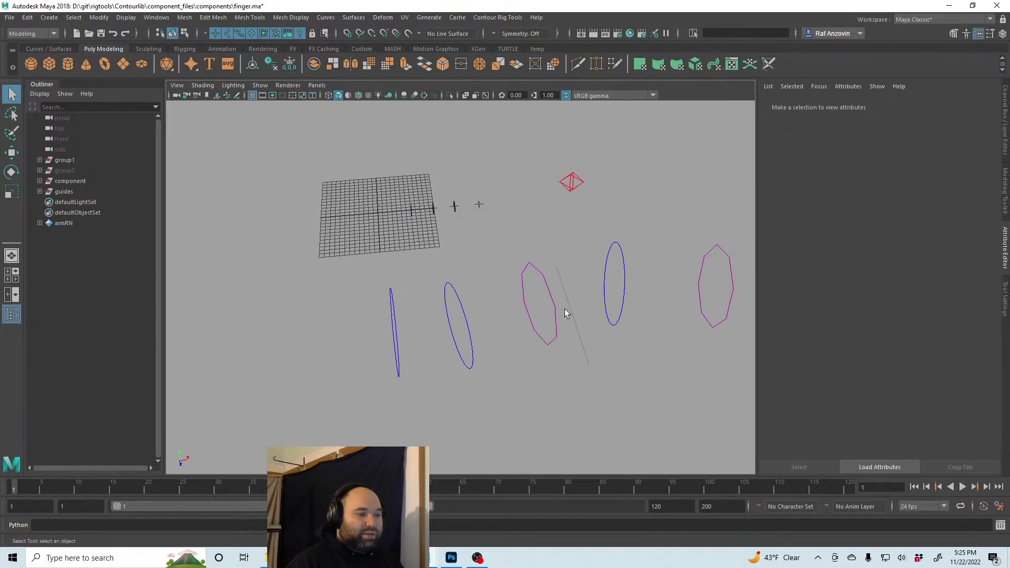
pyautogui.keyDown('alt'); pyautogui.moveTo(564, 313); pyautogui.dragTo(550, 339); pyautogui.keyUp('alt')
pyautogui.keyDown('alt'); pyautogui.moveTo(550, 338); pyautogui.dragTo(486, 294, button='right'); pyautogui.keyUp('alt')
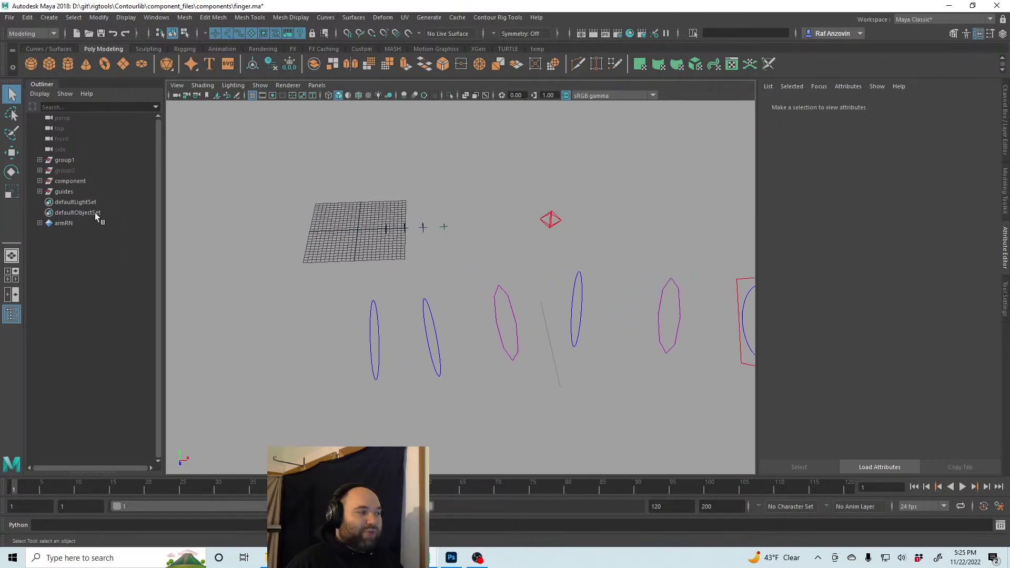
pyautogui.click(39, 192)
pyautogui.click(39, 181)
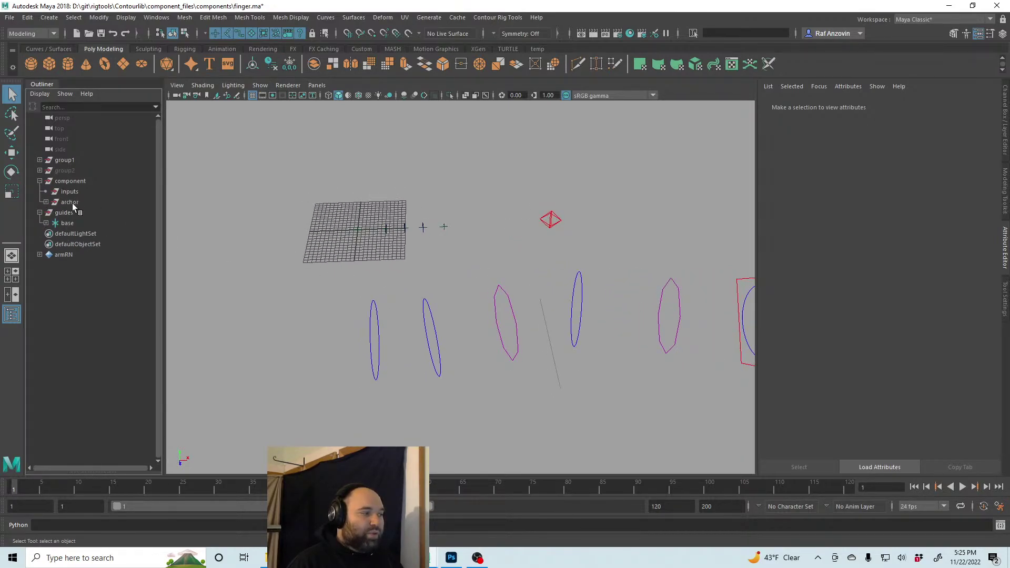
pyautogui.click(40, 171)
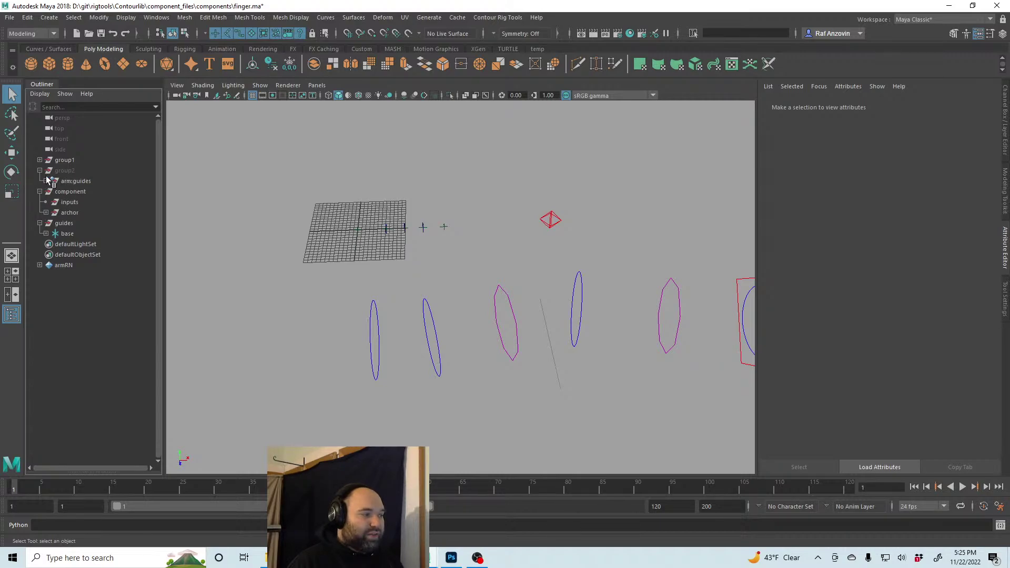
pyautogui.click(40, 160)
pyautogui.click(46, 171)
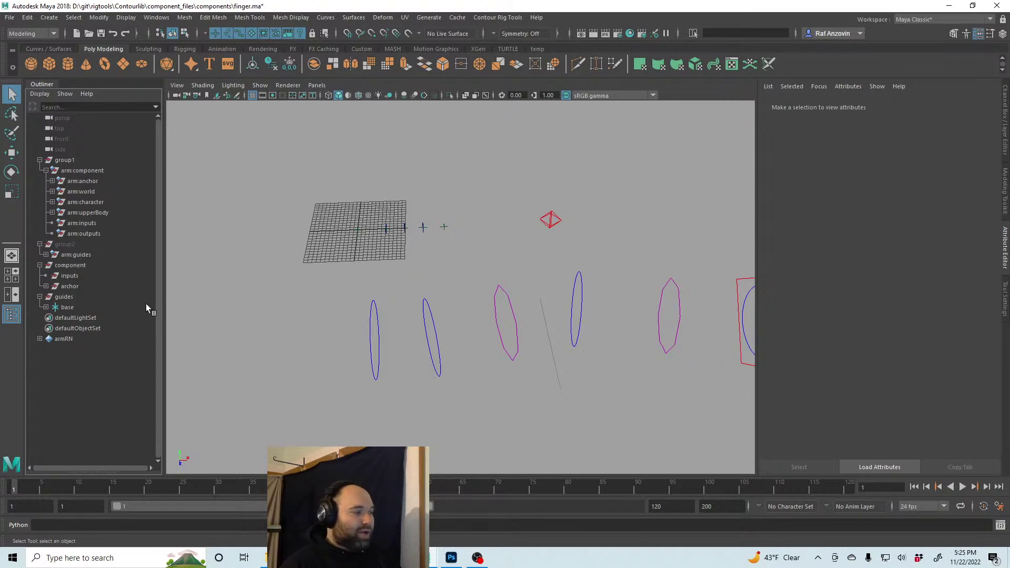
pyautogui.click(88, 278)
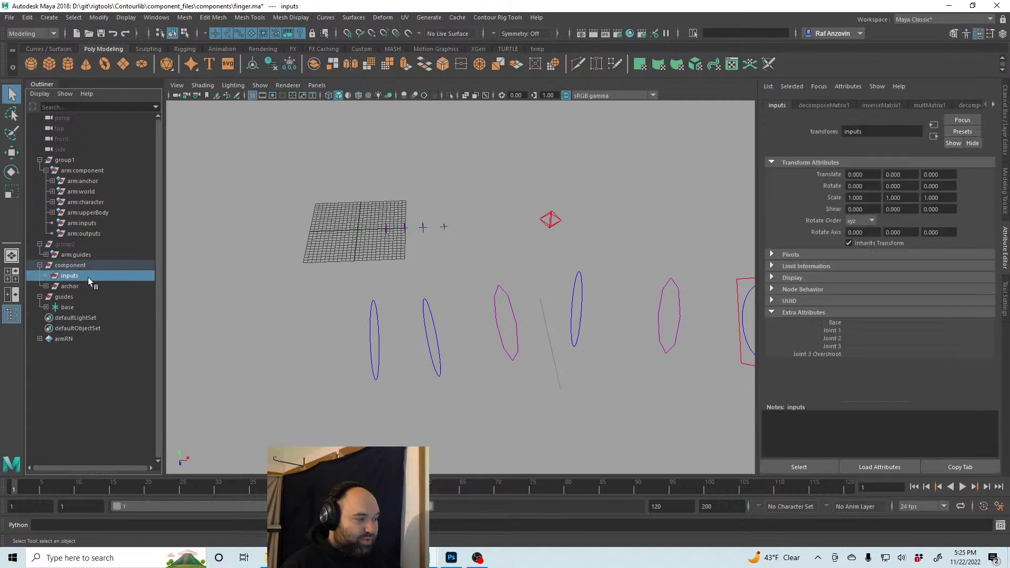
pyautogui.keyDown('alt'); pyautogui.moveTo(627, 348); pyautogui.dragTo(298, 315); pyautogui.keyUp('alt')
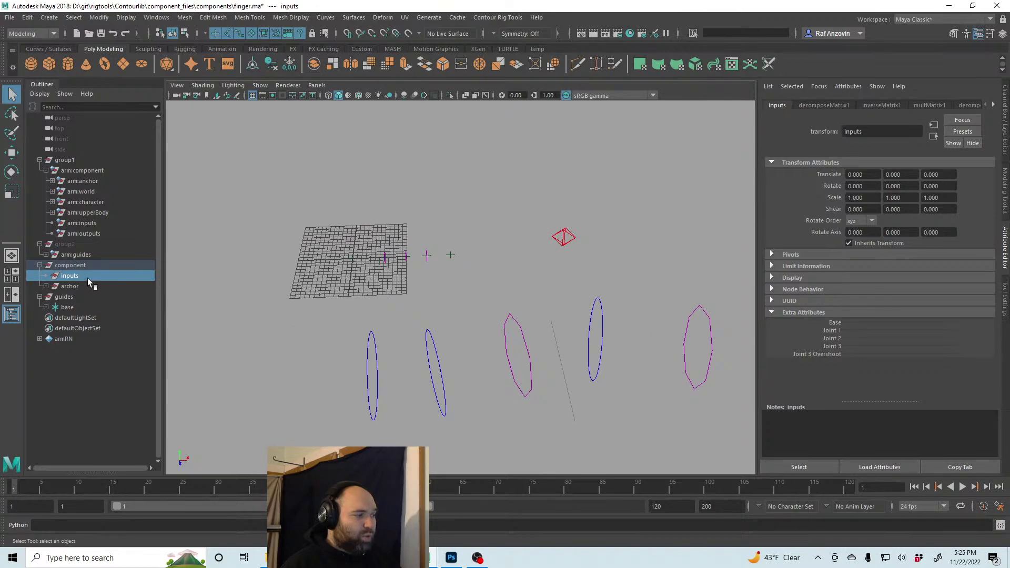
# Expand the archor group under component and rename it as anchor
pyautogui.click(47, 286)
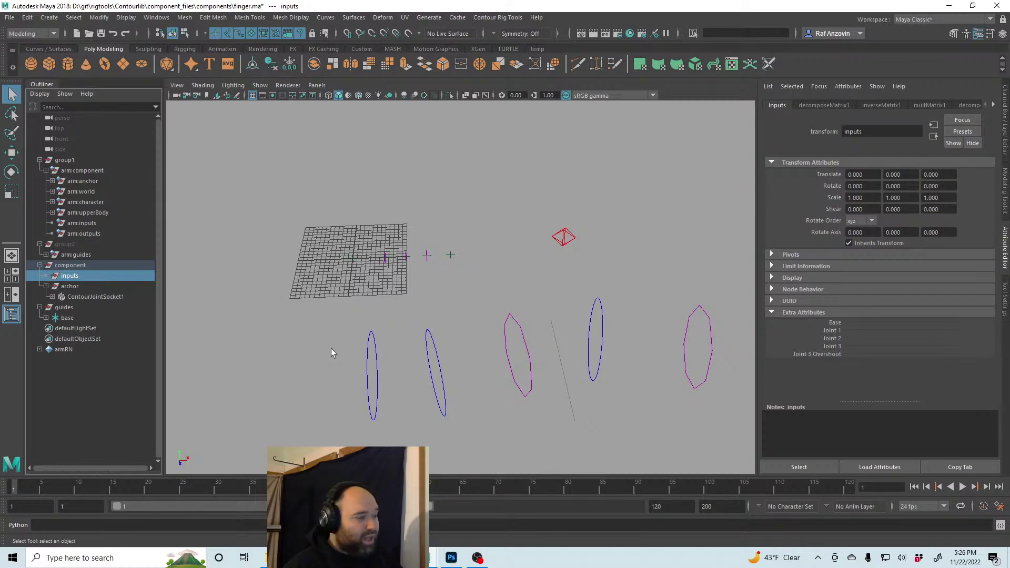
pyautogui.click(73, 286)
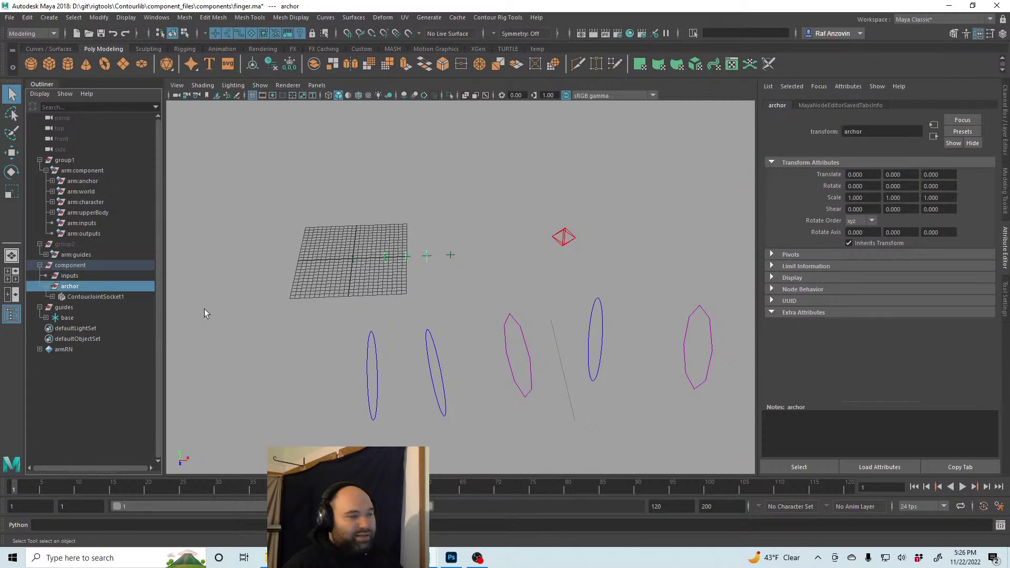
pyautogui.doubleClick(74, 287)
pyautogui.write('anchor')
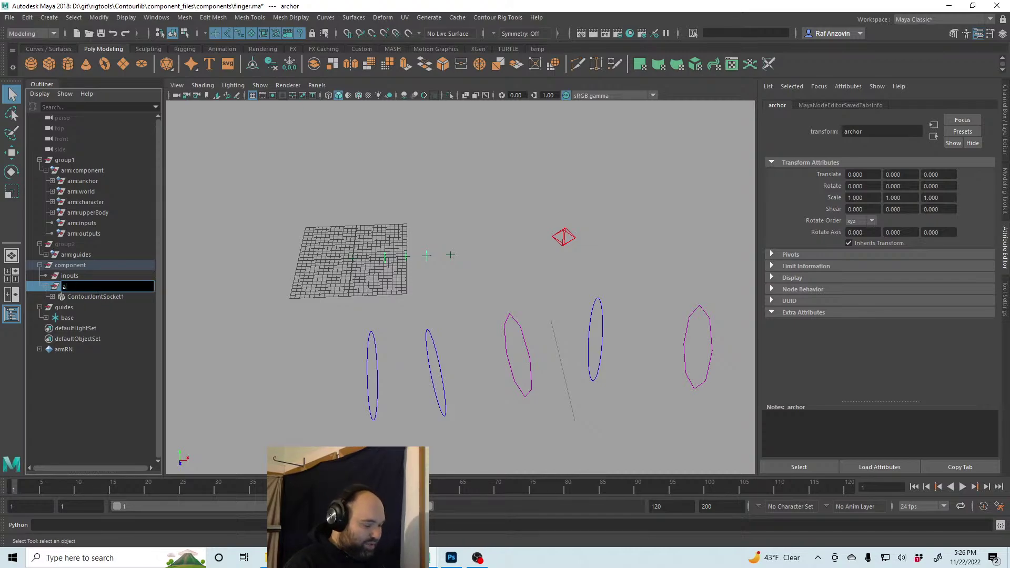
pyautogui.press('Return')
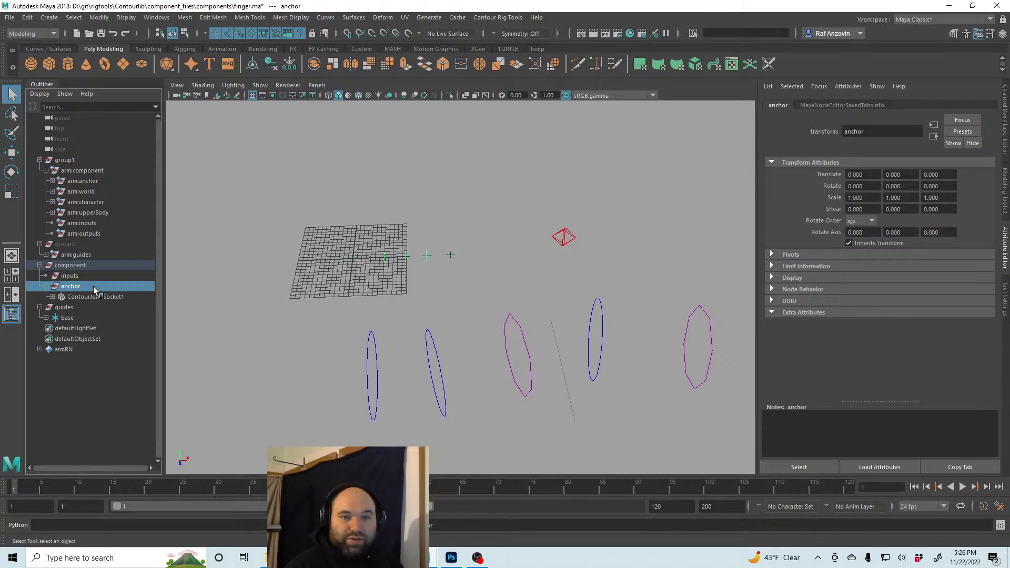
# Look closely at the finger controls, check the extra attributes of inputs again and clear the selection
pyautogui.scroll(10, 222, 317)
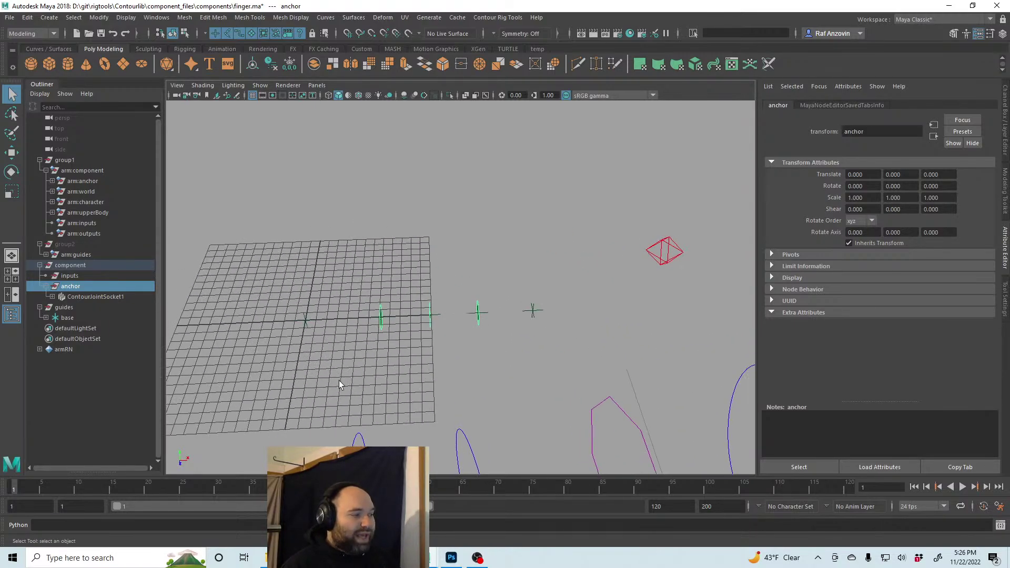
pyautogui.scroll(-3, 483, 326)
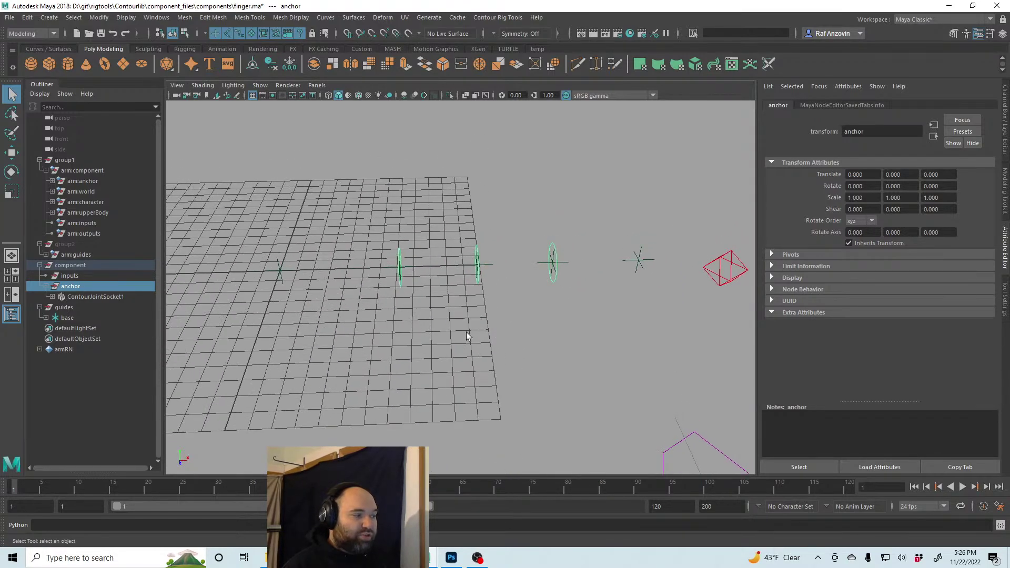
pyautogui.click(88, 277)
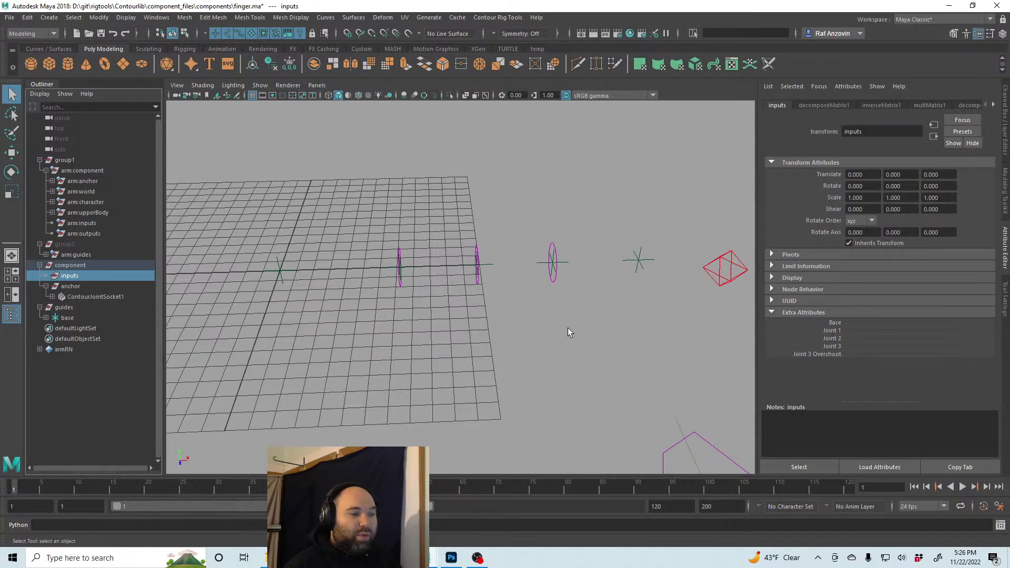
pyautogui.click(534, 333)
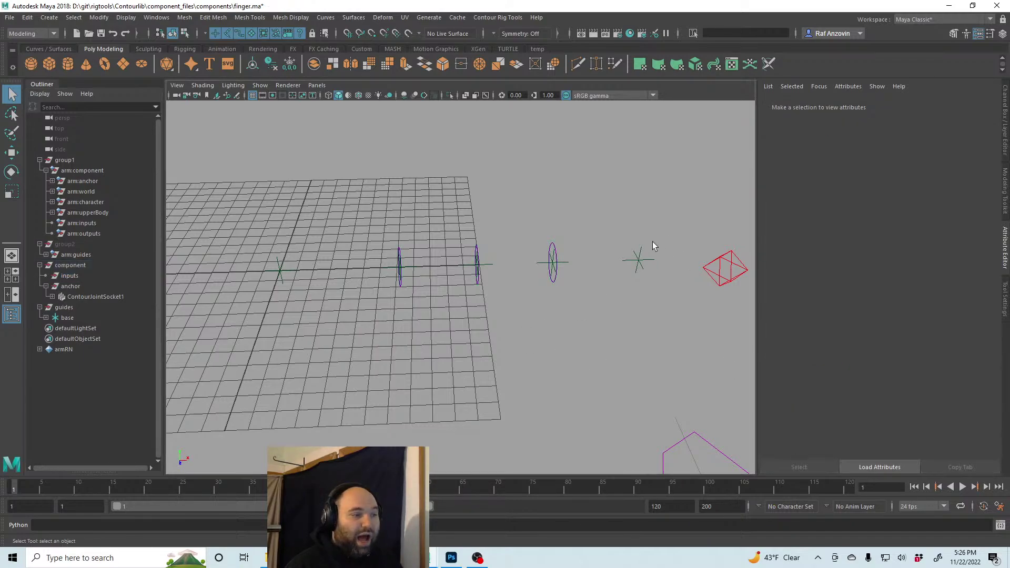
# Try rotating the joint3 guide of the finger, and undo the rotation
pyautogui.click(552, 263)
pyautogui.press('e')
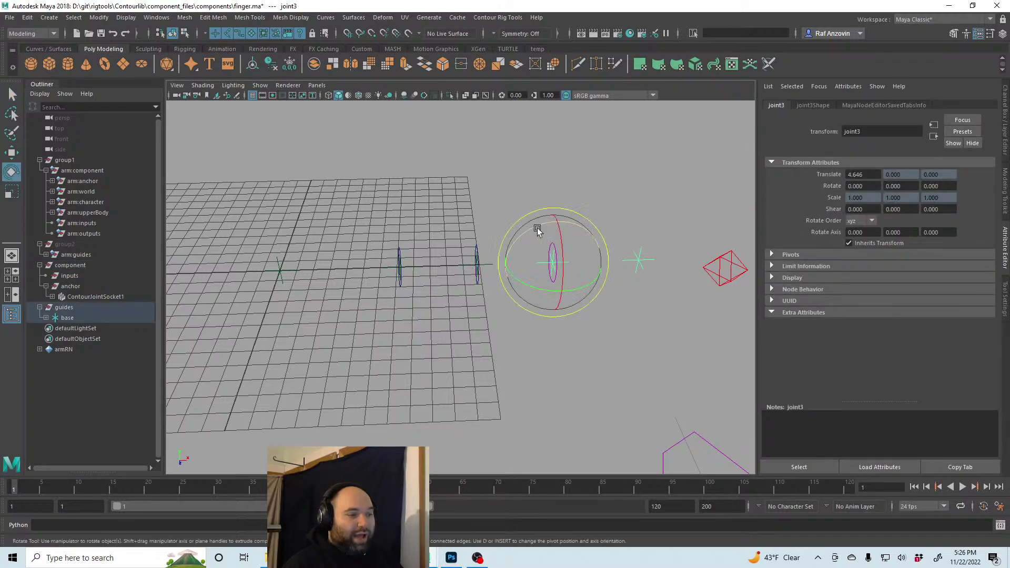
pyautogui.moveTo(536, 225); pyautogui.dragTo(540, 186)
pyautogui.hotkey('ctrl', 'z')
pyautogui.hotkey('ctrl', 'z')
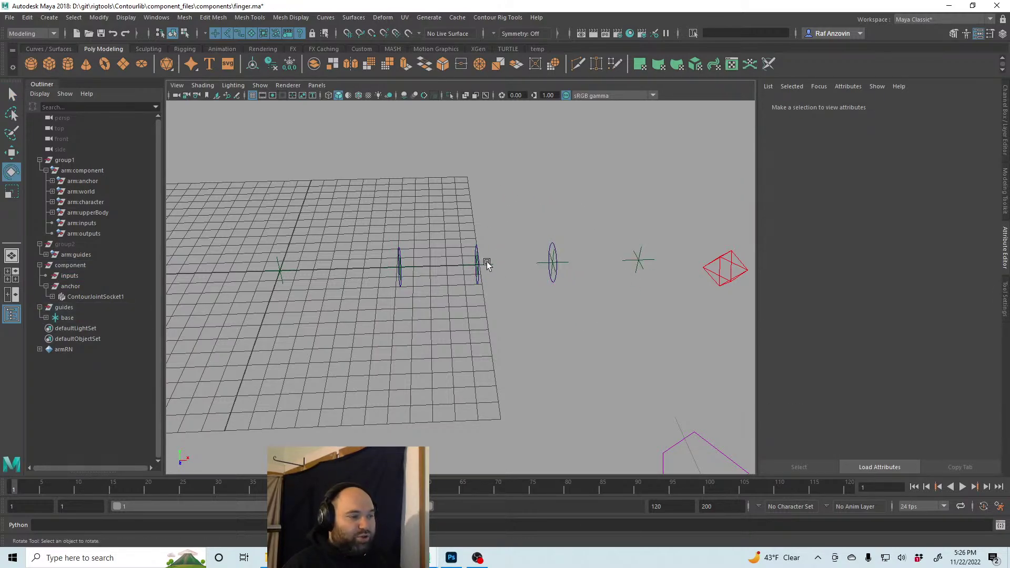
# Try rotating the joint2 guide about Z to bend the end of the finger downward, and undo it
pyautogui.click(484, 263)
pyautogui.keyDown('alt'); pyautogui.moveTo(506, 278); pyautogui.dragTo(498, 245); pyautogui.keyUp('alt')
pyautogui.moveTo(468, 188); pyautogui.dragTo(613, 342)
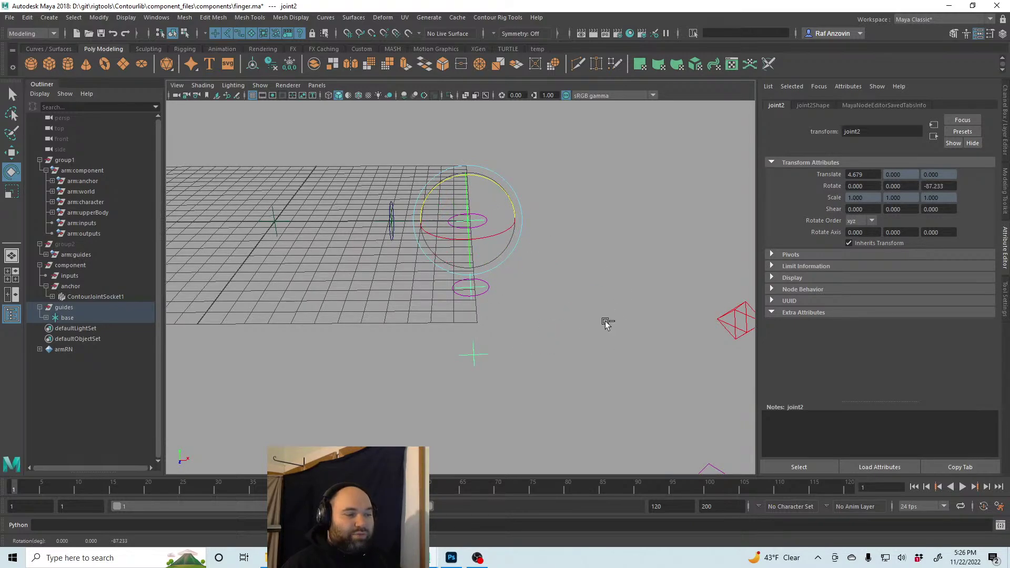
pyautogui.hotkey('ctrl', 'z')
pyautogui.hotkey('ctrl', 'z')
pyautogui.keyDown('alt'); pyautogui.moveTo(526, 300); pyautogui.dragTo(497, 357); pyautogui.keyUp('alt')
pyautogui.keyDown('alt'); pyautogui.moveTo(498, 355); pyautogui.dragTo(530, 355, button='right'); pyautogui.keyUp('alt')
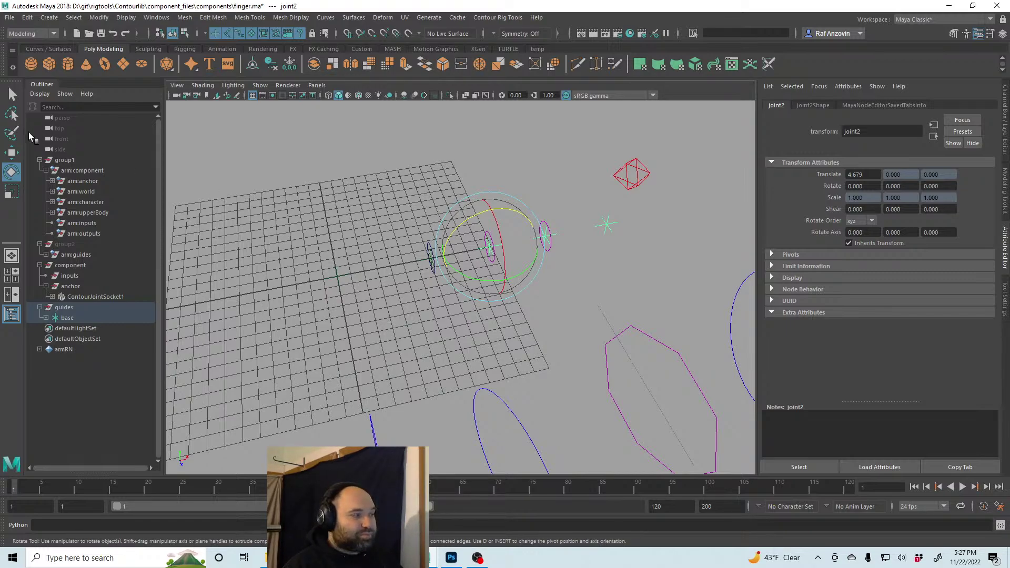
# Select the circle control of the finger's end joint and expand ContourJointSocket1 under anchor to examine the joint hierarchy
pyautogui.press('w')
pyautogui.keyDown('alt'); pyautogui.moveTo(558, 277); pyautogui.dragTo(489, 329); pyautogui.keyUp('alt')
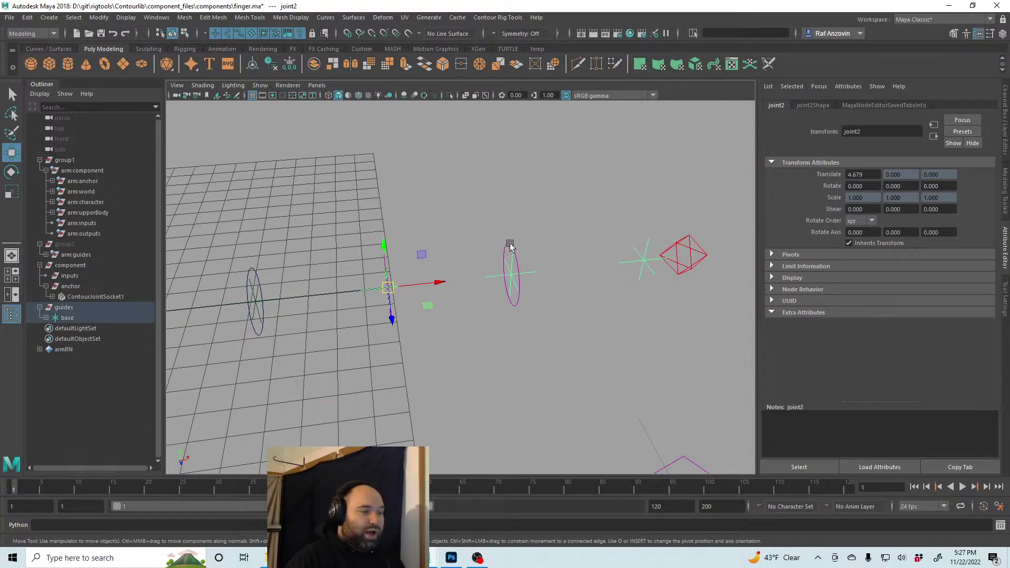
pyautogui.click(511, 274)
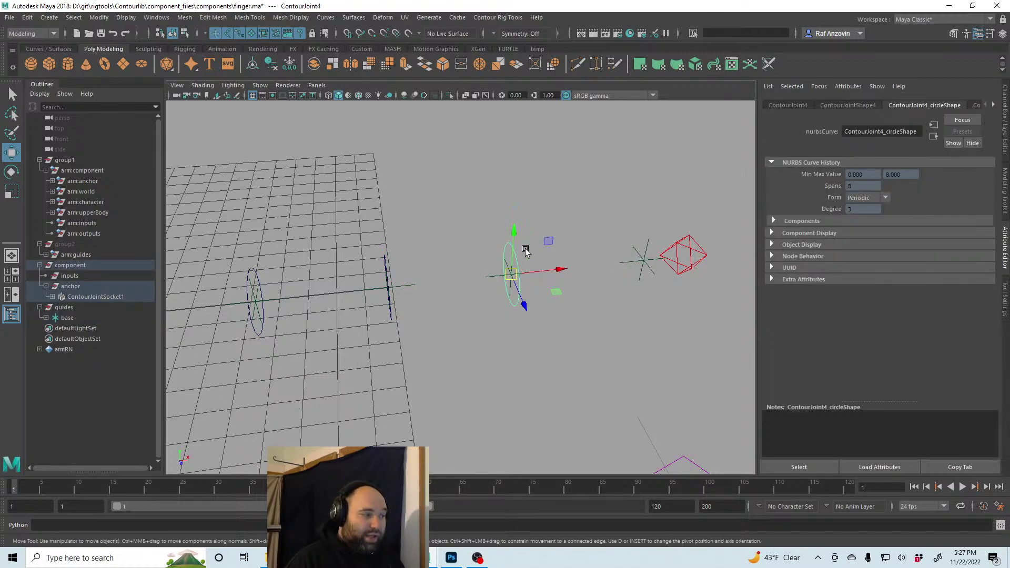
pyautogui.click(52, 297)
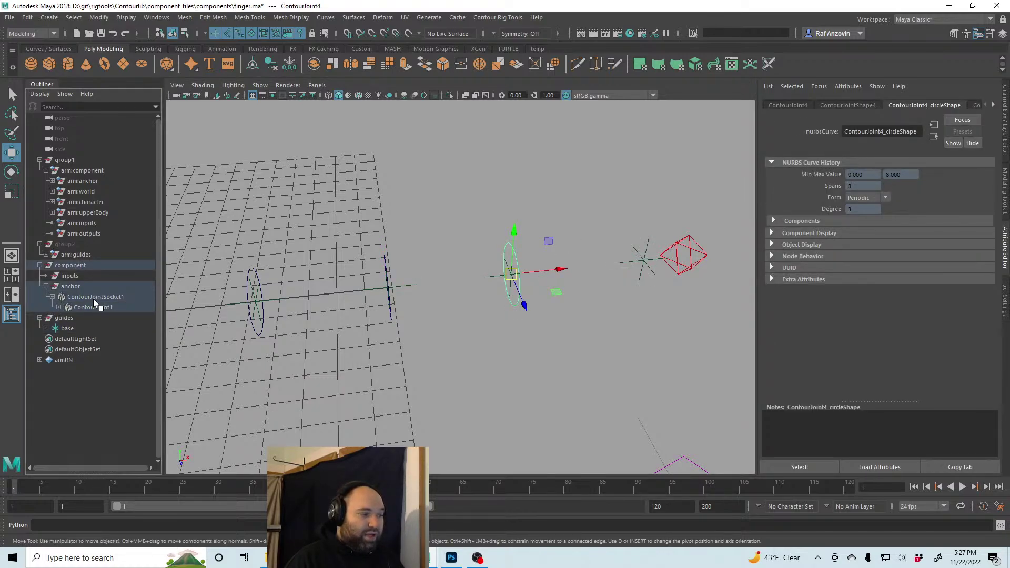
pyautogui.keyDown('alt'); pyautogui.moveTo(375, 359); pyautogui.dragTo(507, 338); pyautogui.keyUp('alt')
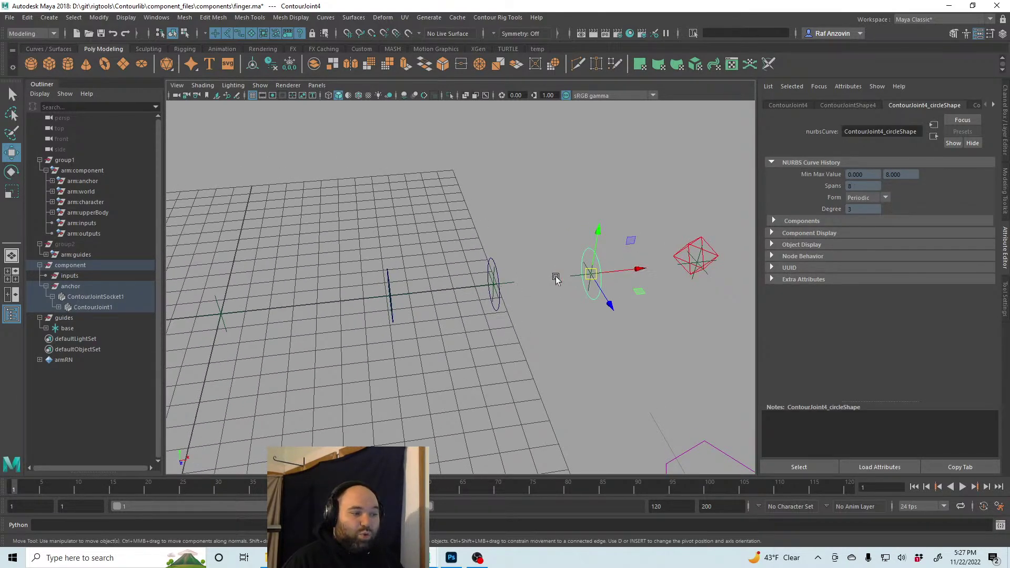
pyautogui.keyDown('alt'); pyautogui.moveTo(557, 343); pyautogui.dragTo(526, 331); pyautogui.keyUp('alt')
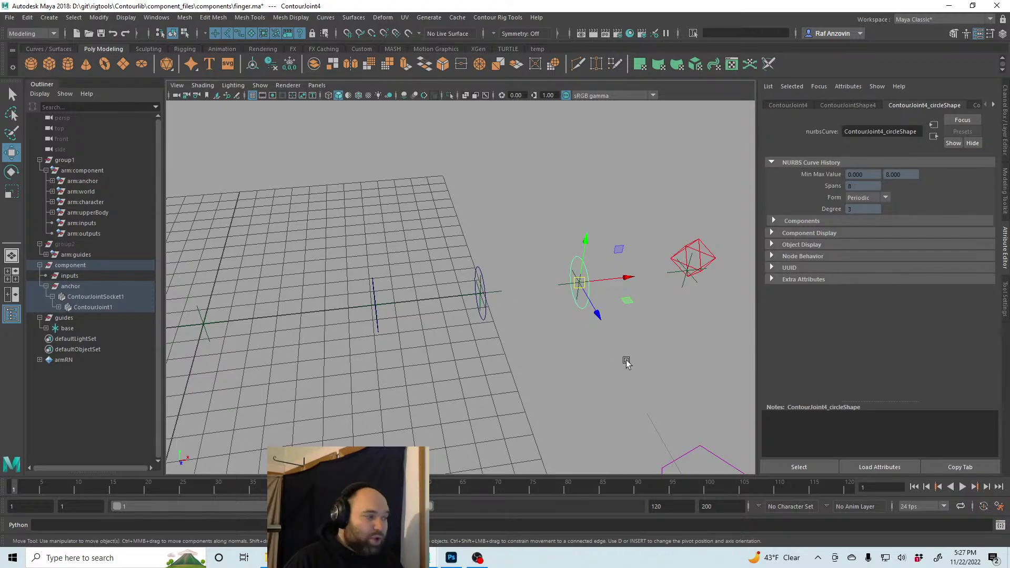
# Open the Node Editor for the component's inputs node and graph only its output connections
pyautogui.click(81, 277)
pyautogui.click(156, 17)
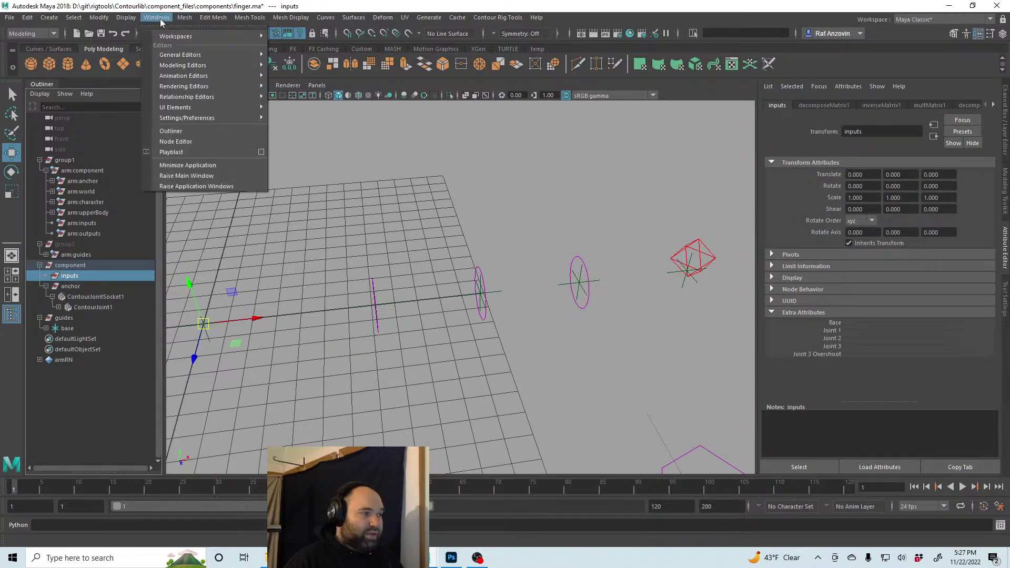
pyautogui.click(202, 147)
pyautogui.moveTo(481, 190); pyautogui.dragTo(363, 100)
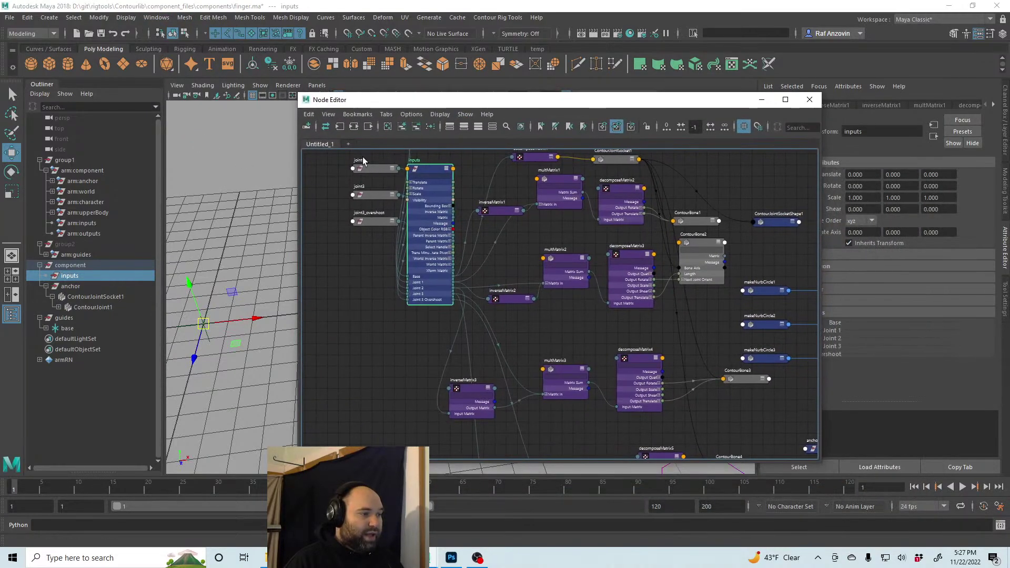
pyautogui.click(368, 127)
pyautogui.moveTo(389, 177); pyautogui.dragTo(357, 180)
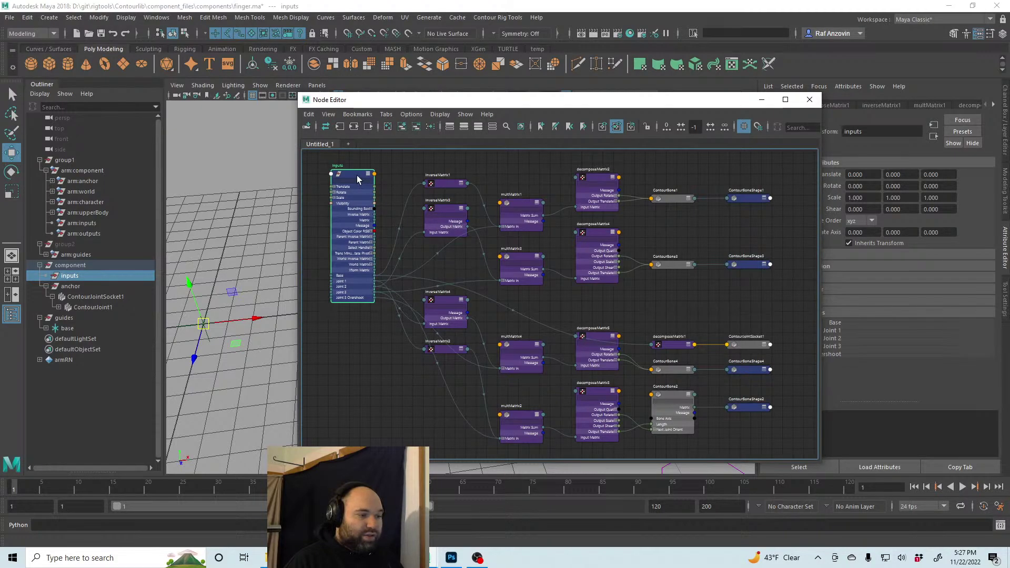
pyautogui.scroll(3, 401, 343)
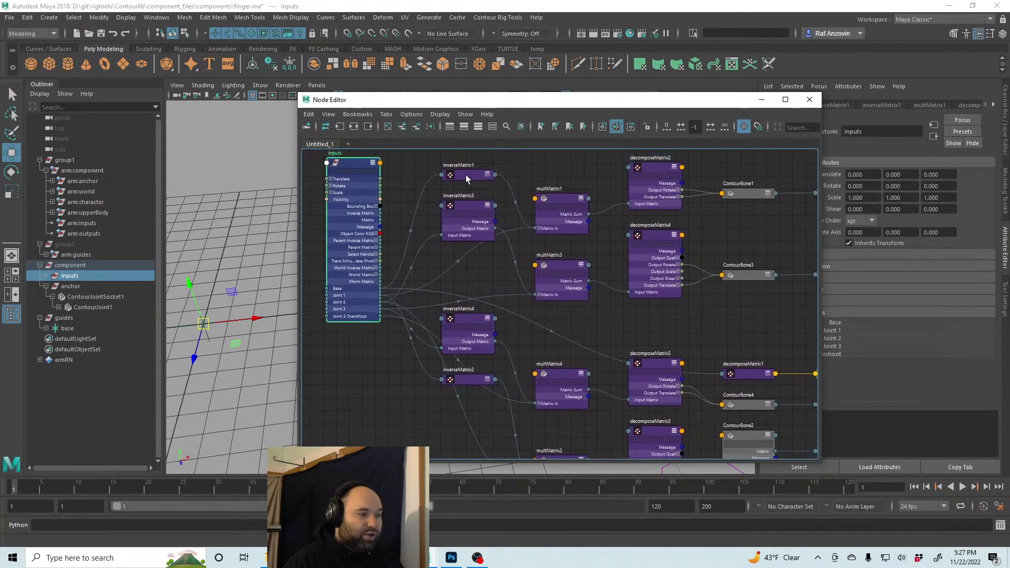
pyautogui.keyDown('alt'); pyautogui.moveTo(616, 282); pyautogui.dragTo(634, 351, button='middle'); pyautogui.keyUp('alt')
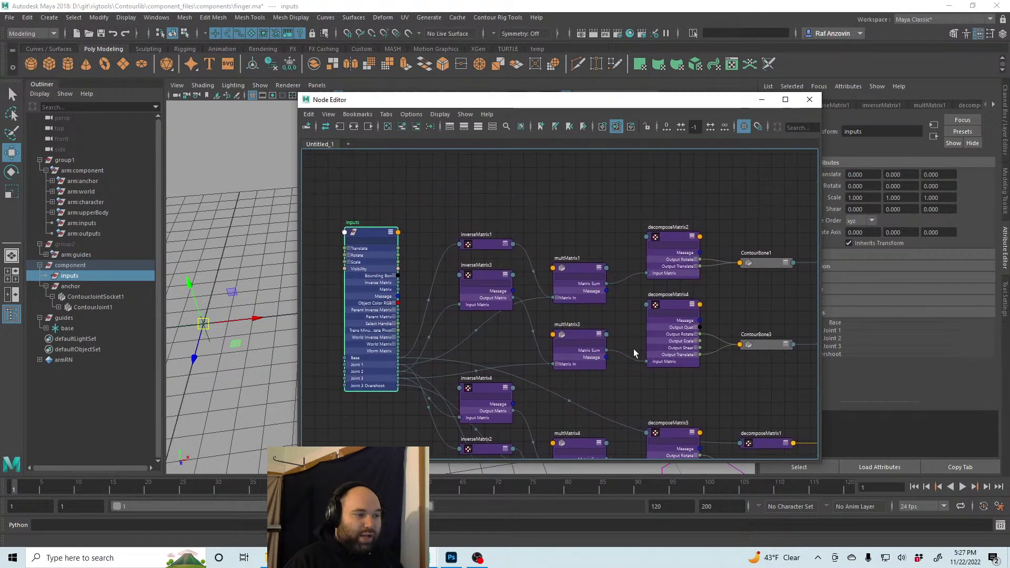
# Spread out the multMatrix1, inverseMatrix1, inverseMatrix3 and decomposeMatrix2 nodes, placing inverseMatrix3 beside multMatrix3
pyautogui.moveTo(570, 263); pyautogui.dragTo(579, 223)
pyautogui.moveTo(488, 247); pyautogui.dragTo(481, 197)
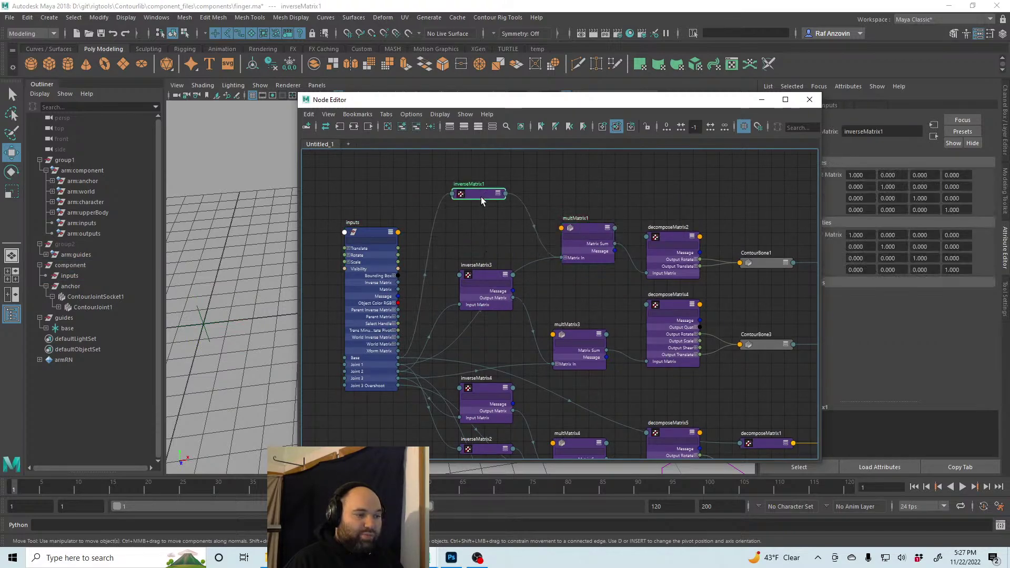
pyautogui.moveTo(484, 277); pyautogui.dragTo(469, 221)
pyautogui.moveTo(678, 238); pyautogui.dragTo(693, 227)
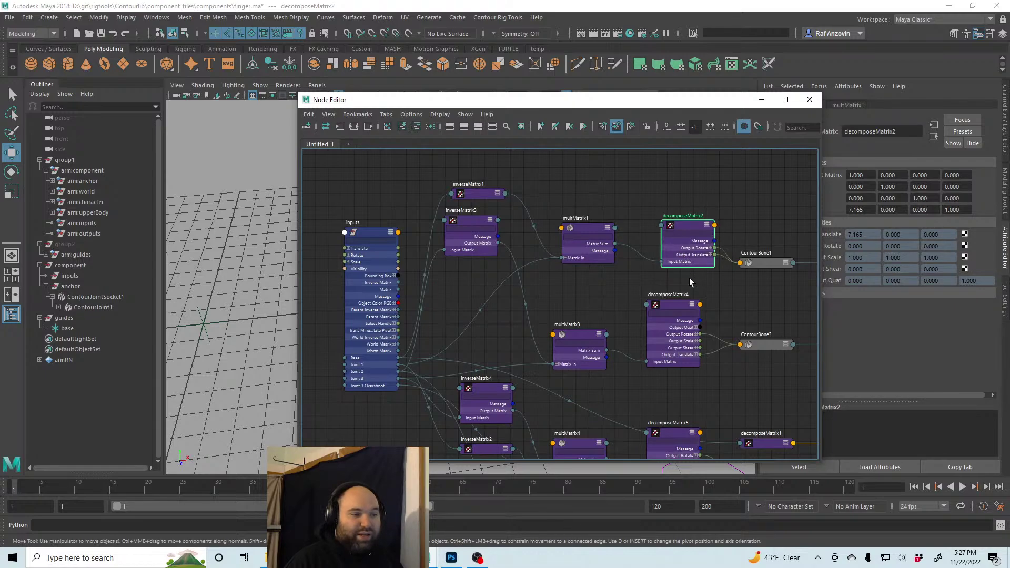
pyautogui.moveTo(634, 285); pyautogui.dragTo(627, 283, button='middle')
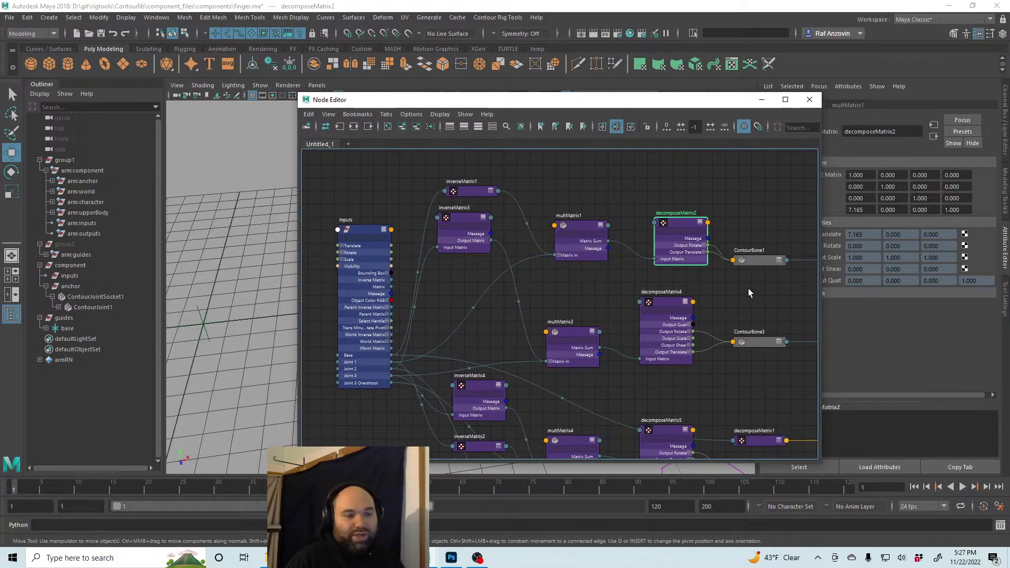
pyautogui.moveTo(564, 288); pyautogui.dragTo(614, 302, button='middle')
pyautogui.moveTo(509, 222); pyautogui.dragTo(533, 322)
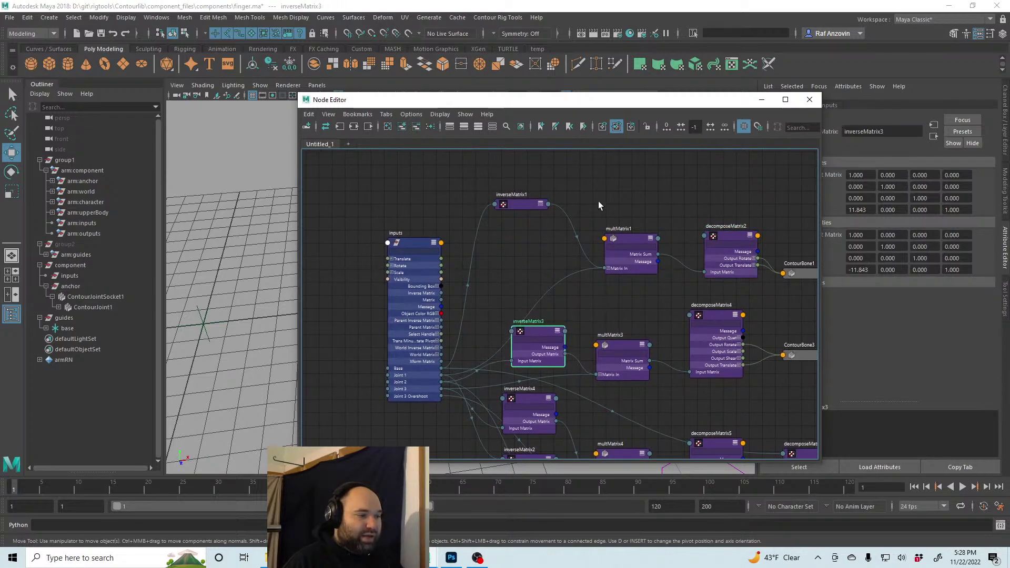
# Expand the Matrix In entries of multMatrix1 and arrange inverseMatrix1 between the inputs node and multMatrix1 to make the connections readable
pyautogui.moveTo(523, 204); pyautogui.dragTo(527, 233)
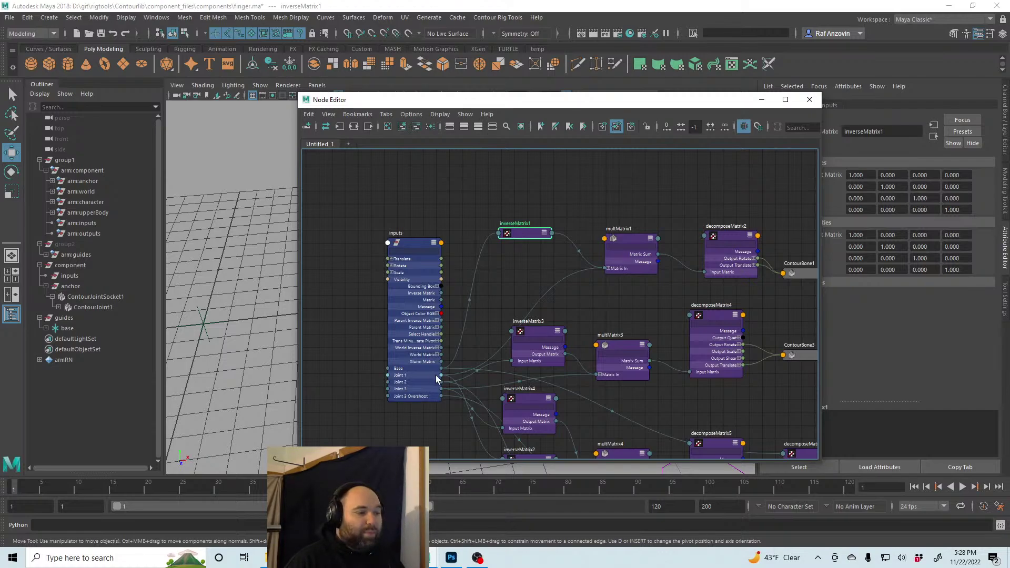
pyautogui.click(608, 268)
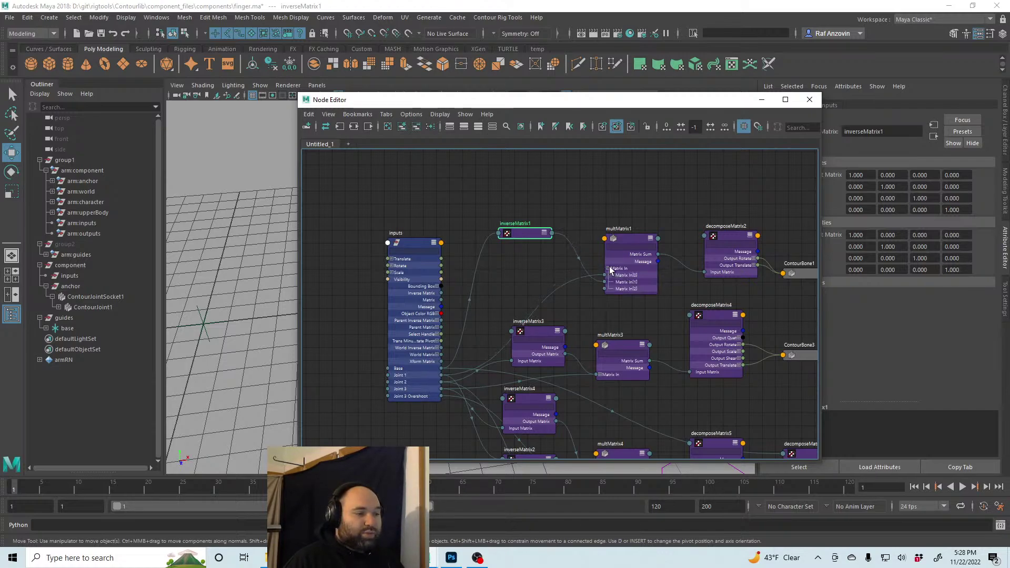
pyautogui.moveTo(632, 241); pyautogui.dragTo(634, 230)
pyautogui.moveTo(530, 232); pyautogui.dragTo(526, 246)
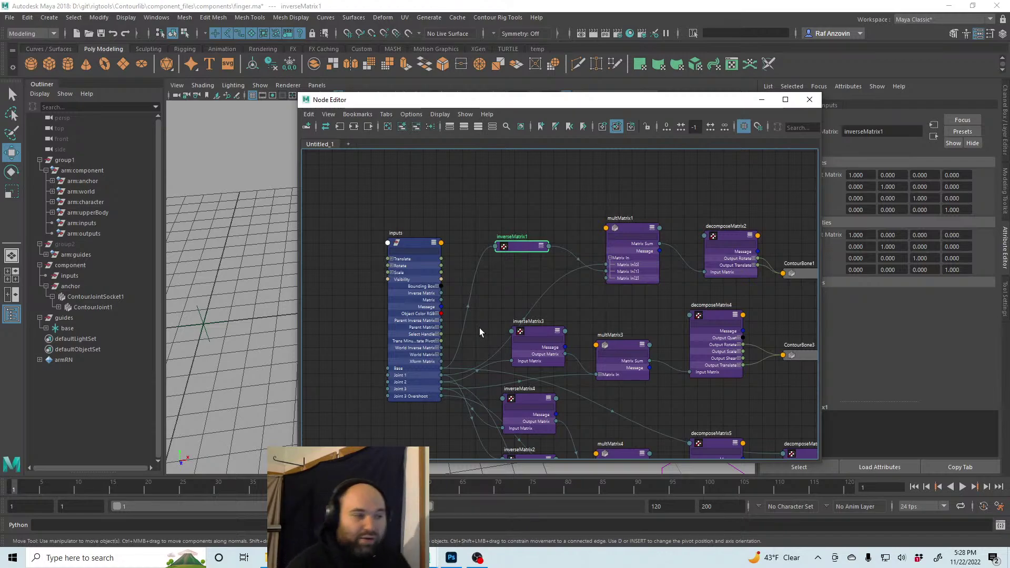
pyautogui.moveTo(514, 247); pyautogui.dragTo(523, 268)
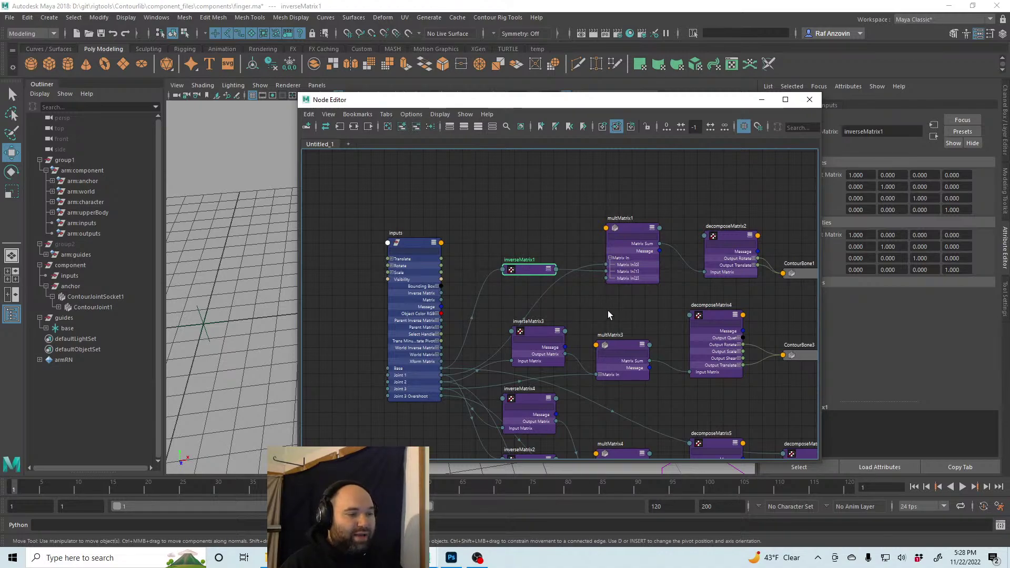
pyautogui.keyDown('alt'); pyautogui.moveTo(608, 310); pyautogui.dragTo(542, 319, button='middle'); pyautogui.keyUp('alt')
pyautogui.keyDown('alt'); pyautogui.moveTo(542, 320); pyautogui.dragTo(579, 330, button='right'); pyautogui.keyUp('alt')
pyautogui.keyDown('alt'); pyautogui.moveTo(579, 330); pyautogui.dragTo(591, 331, button='middle'); pyautogui.keyUp('alt')
pyautogui.click(573, 234)
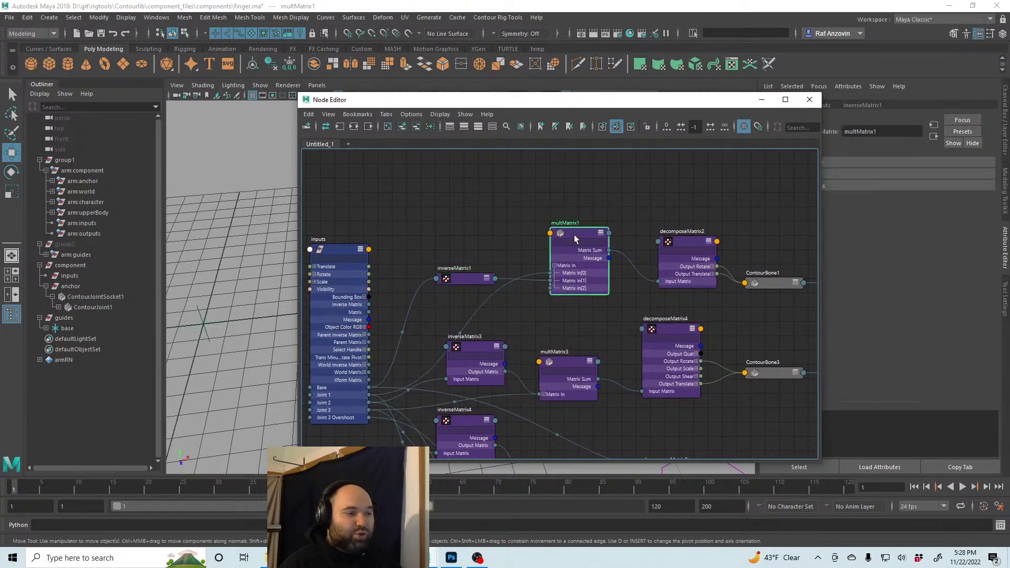
# Move the Node Editor off the viewport and place ContourBone1 beside decomposeMatrix2 with its connected attributes shown
pyautogui.moveTo(500, 99); pyautogui.dragTo(687, 313)
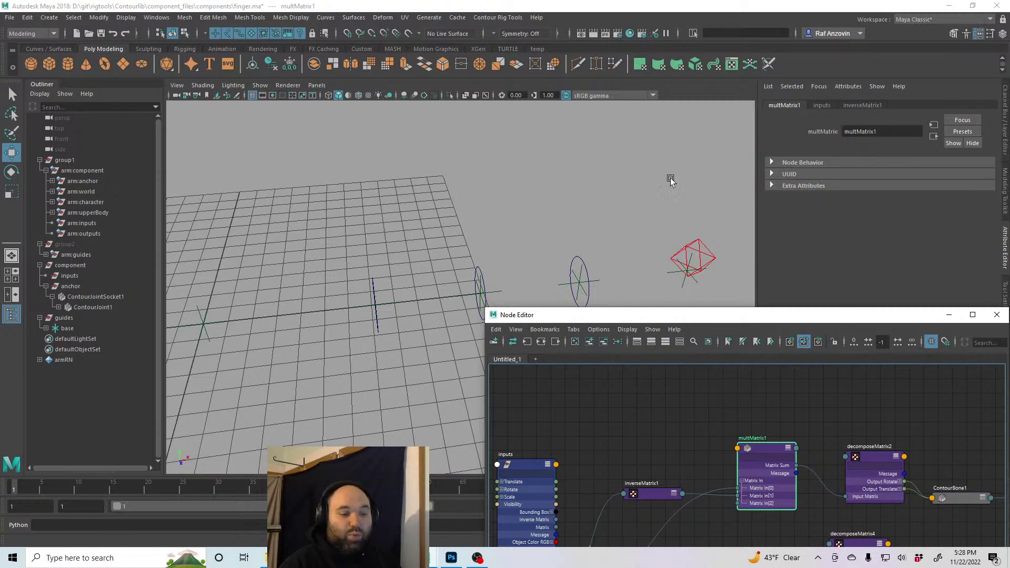
pyautogui.moveTo(966, 498); pyautogui.dragTo(965, 451)
pyautogui.keyDown('alt'); pyautogui.moveTo(939, 429); pyautogui.dragTo(837, 390, button='middle'); pyautogui.keyUp('alt')
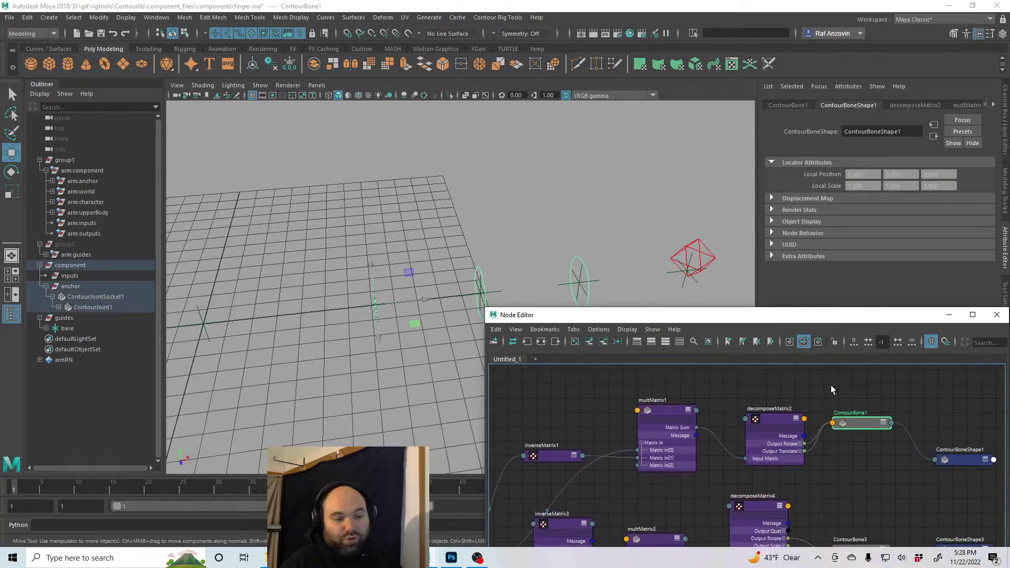
pyautogui.scroll(1, 831, 385)
pyautogui.click(887, 420)
pyautogui.moveTo(869, 416); pyautogui.dragTo(871, 411)
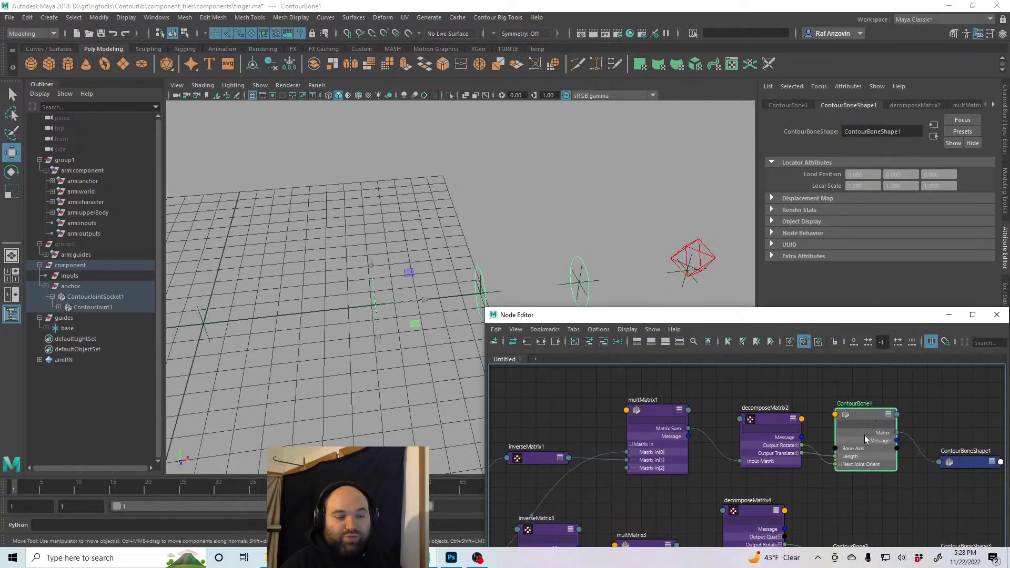
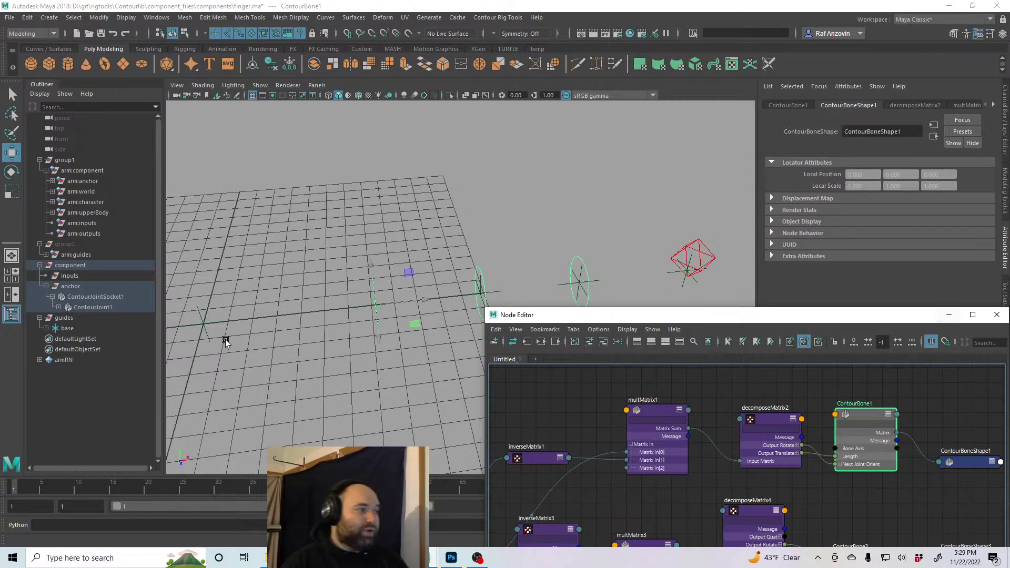
# Clear the selection and create a polygon cube and a polygon sphere as demonstration objects
pyautogui.click(899, 502)
pyautogui.click(32, 63)
pyautogui.click(31, 62)
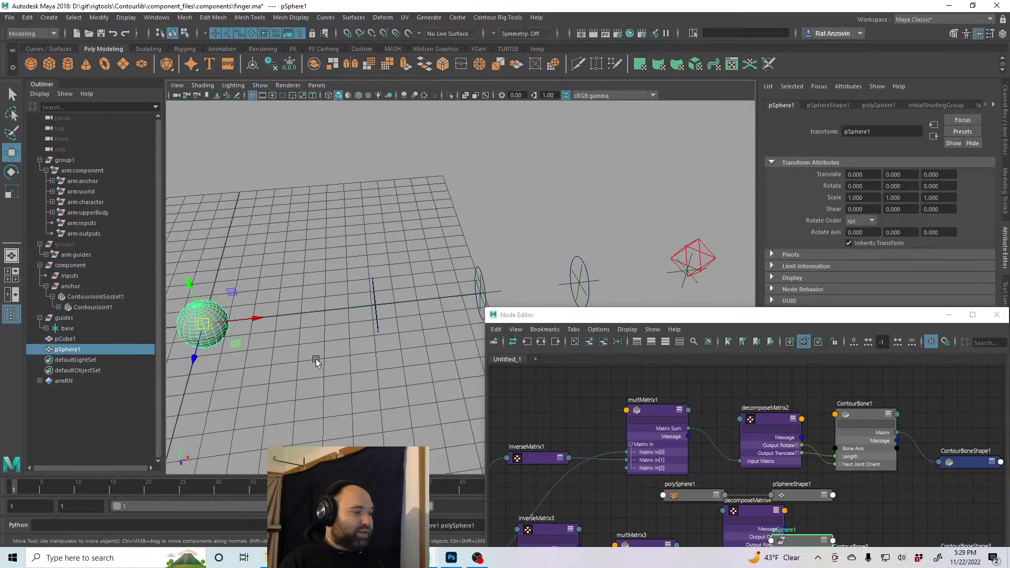
# Move the cube to about (-0.6, 4.5, -3.5) and the sphere to about (2.9, 3.0, -1.7), and rotate both off-axis
pyautogui.moveTo(207, 329); pyautogui.dragTo(361, 233)
pyautogui.click(303, 318)
pyautogui.click(287, 324)
pyautogui.press('e')
pyautogui.click(351, 237)
pyautogui.press('w')
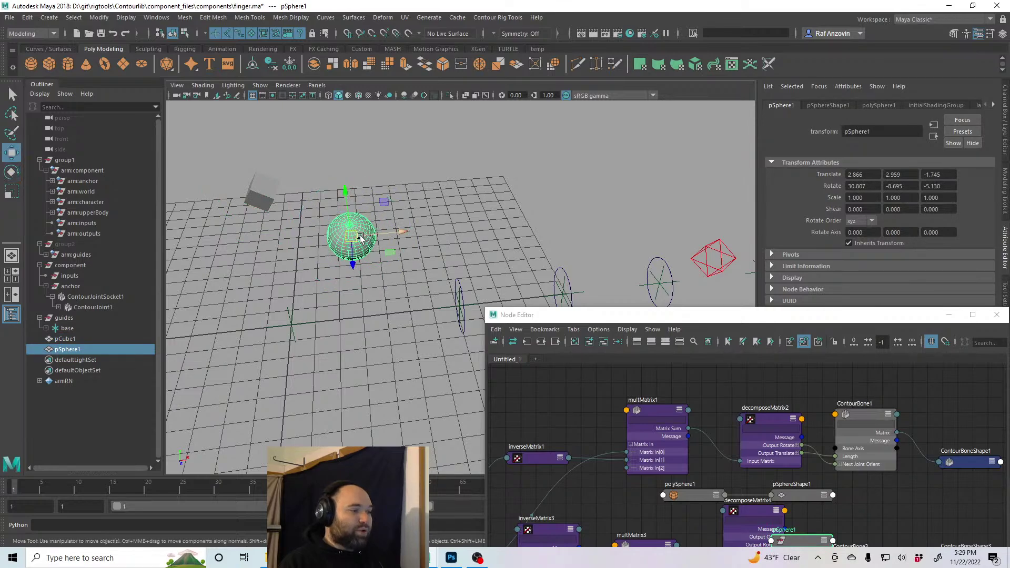
# Parent the sphere under the cube relatively by running pa.parent(r=True) as a Python command
pyautogui.keyDown('shift'); pyautogui.click(266, 191); pyautogui.keyUp('shift')
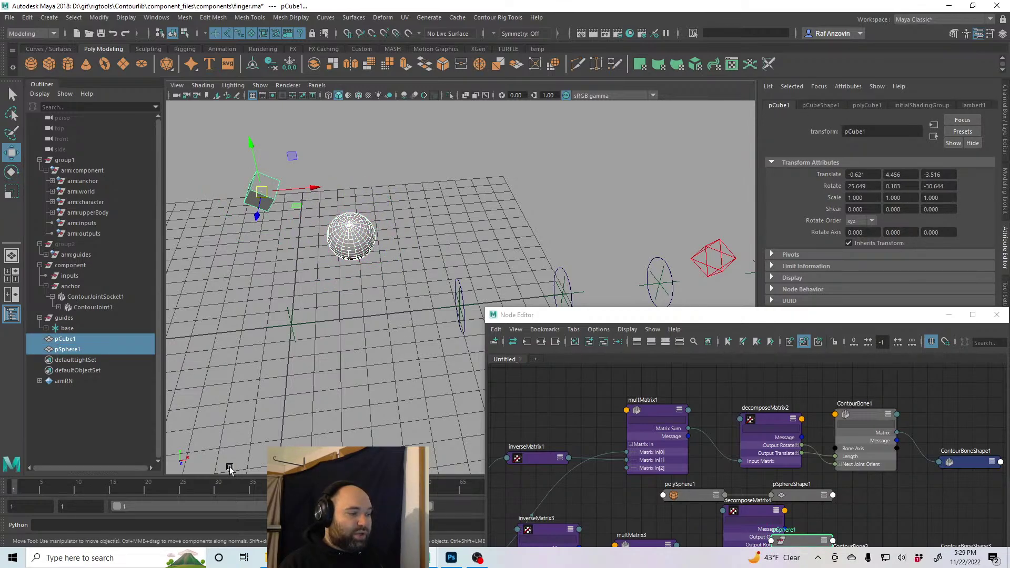
pyautogui.click(200, 526)
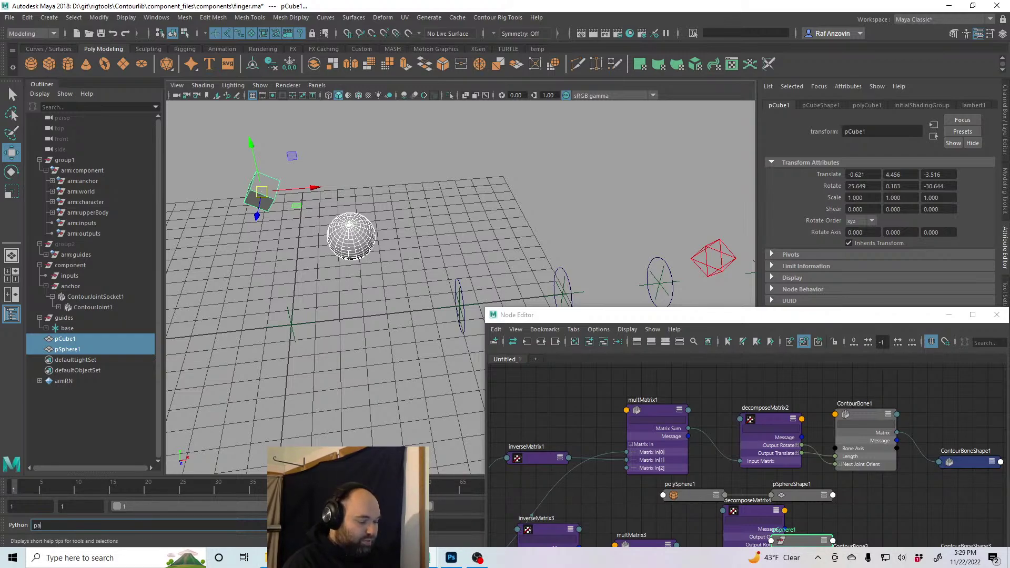
pyautogui.write('ent(r=True')
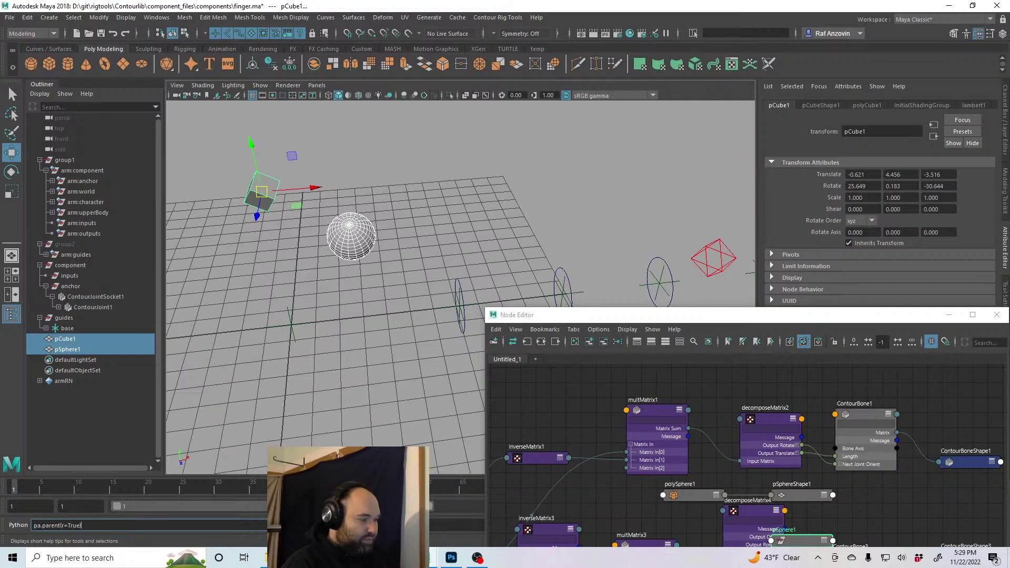
pyautogui.press('Return')
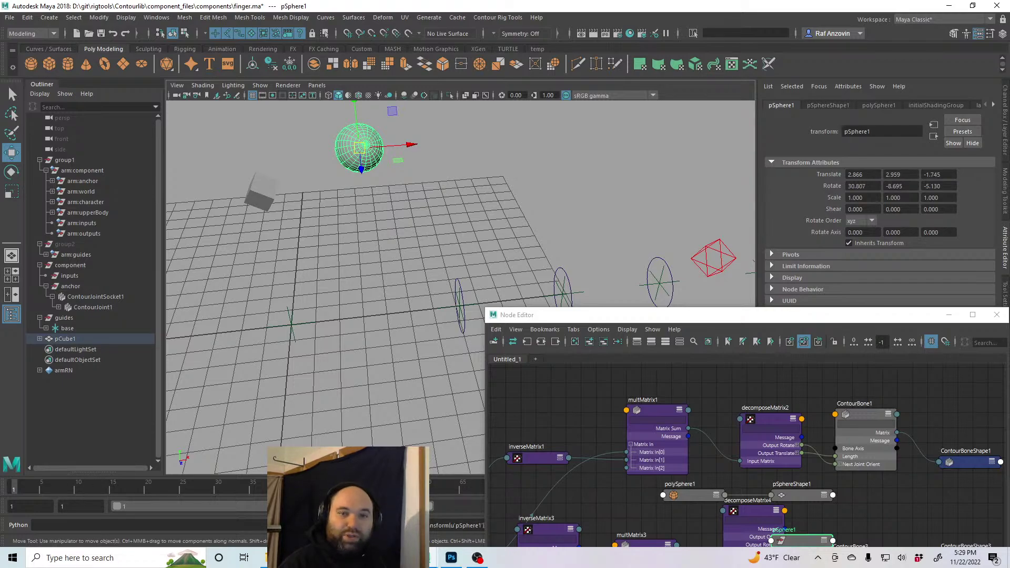
# Undo the relative parenting of the sphere and select the sphere on its own again
pyautogui.click(522, 216)
pyautogui.hotkey('ctrl', 'z')
pyautogui.hotkey('ctrl', 'z')
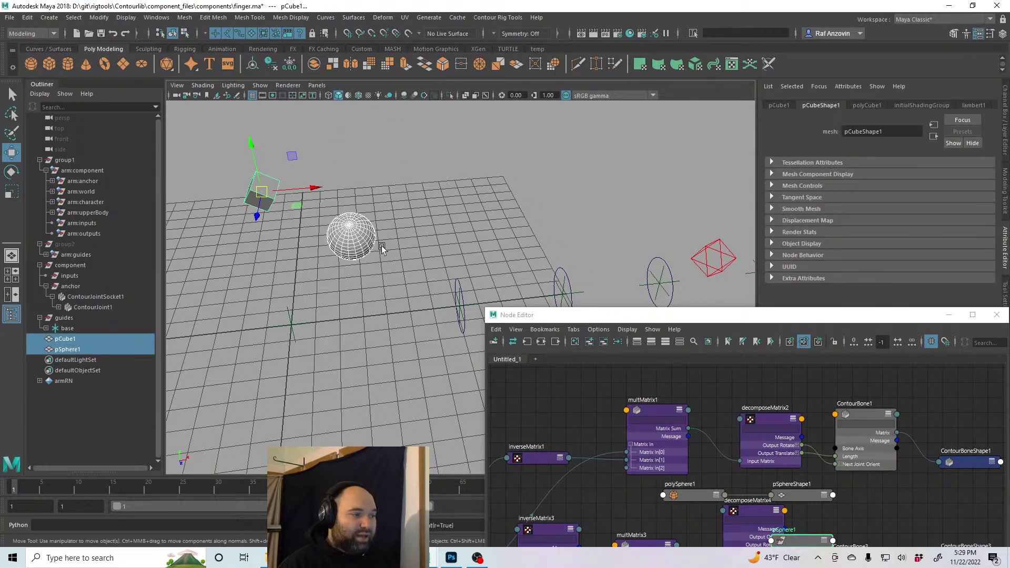
pyautogui.click(379, 243)
pyautogui.click(363, 238)
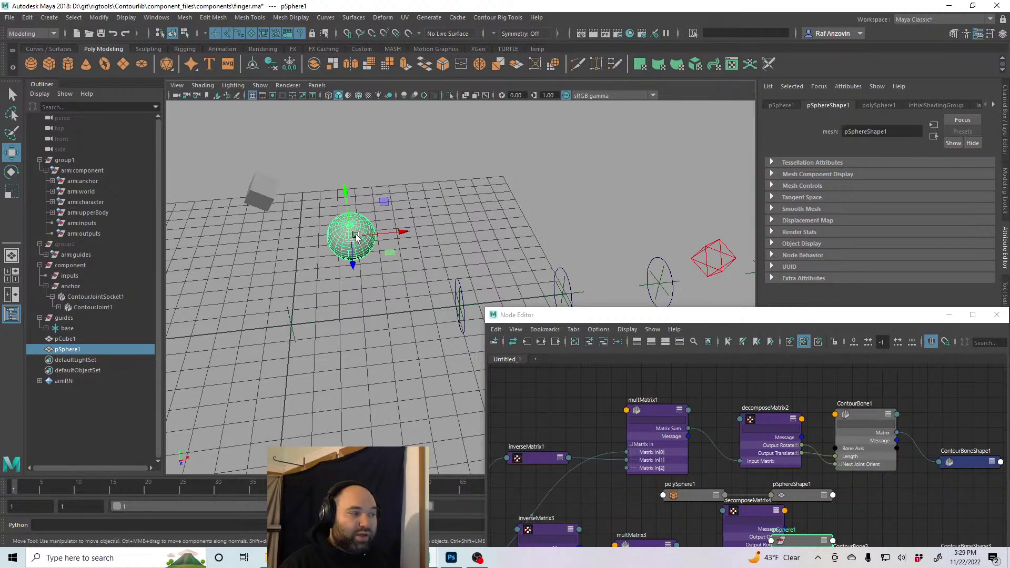
# Parent the sphere under the cube with the standard parenting operation
pyautogui.click(258, 181)
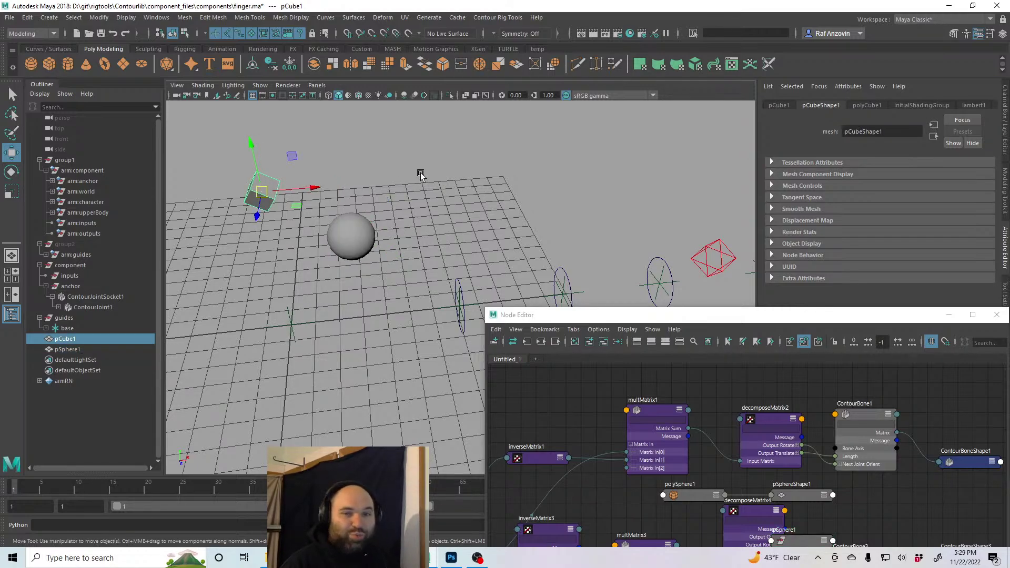
pyautogui.click(364, 231)
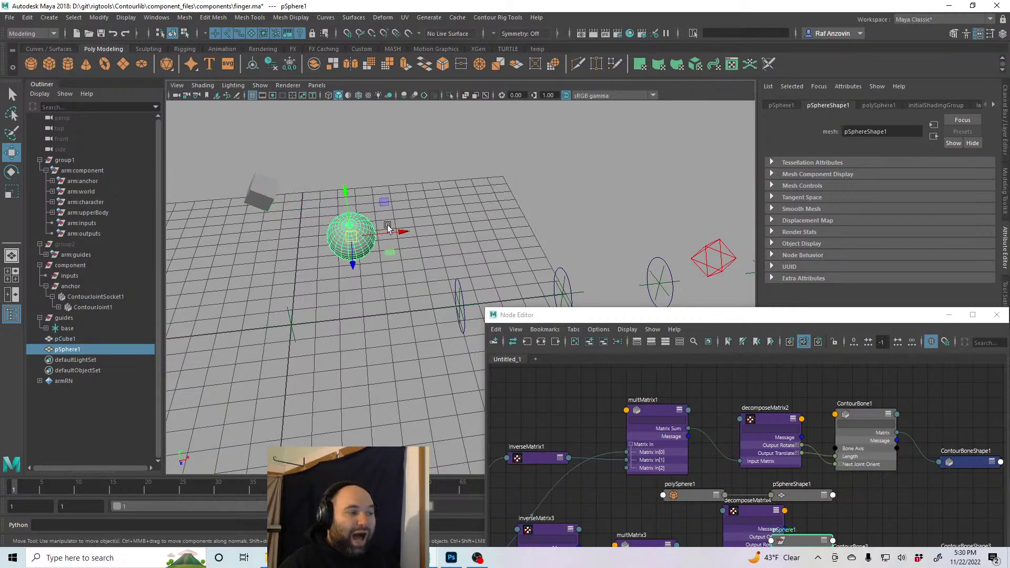
pyautogui.keyDown('shift'); pyautogui.click(262, 190); pyautogui.keyUp('shift')
pyautogui.press('p')
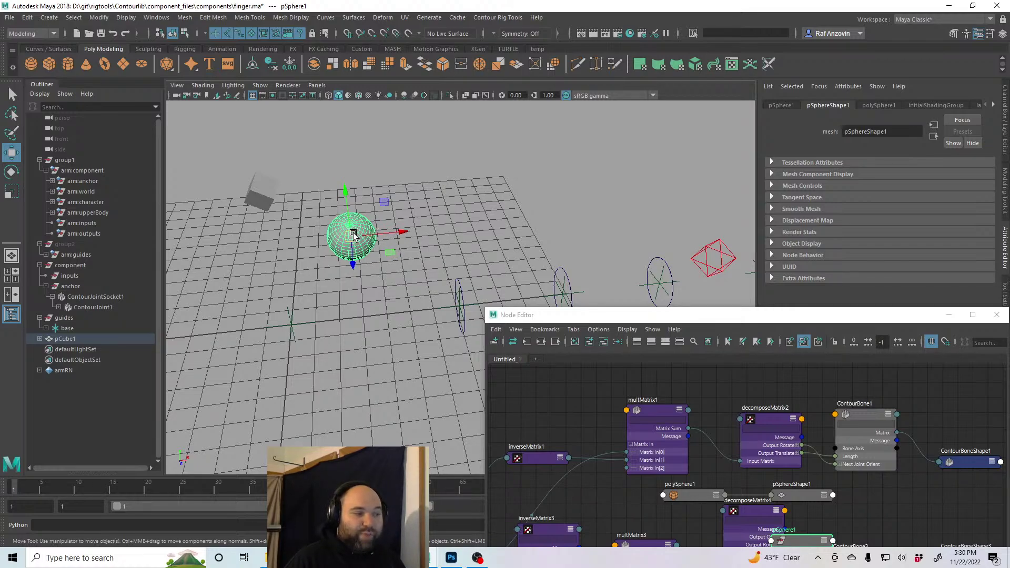
# Clear the selection and undo back past the creation of the demonstration cube and sphere
pyautogui.click(268, 182)
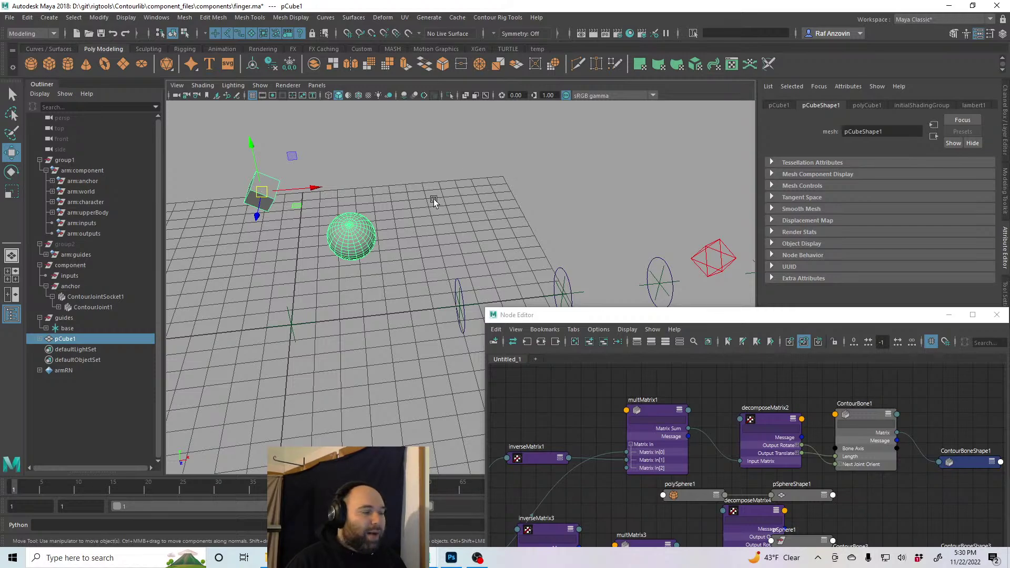
pyautogui.click(377, 162)
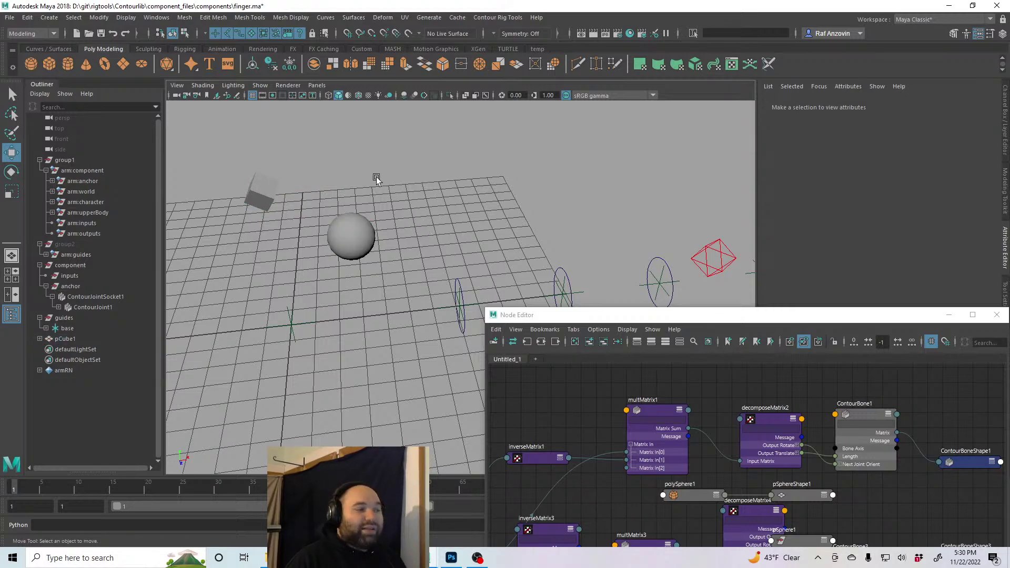
pyautogui.hotkey('ctrl', 'z')
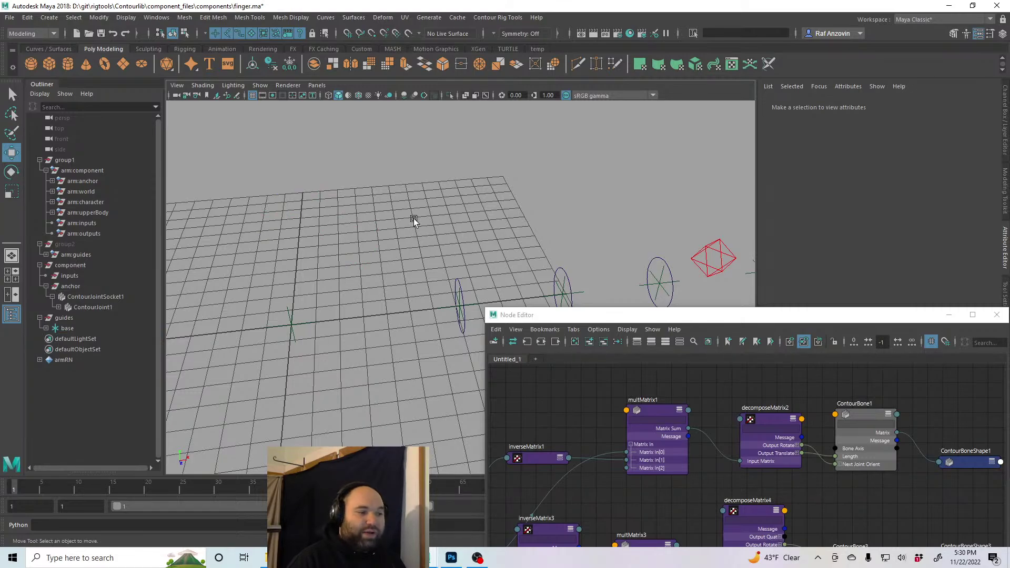
# Examine the finger's joint controls in the viewport and the inputs node's connections to the inverse and multiply matrix nodes
pyautogui.keyDown('alt'); pyautogui.moveTo(599, 226); pyautogui.dragTo(462, 226); pyautogui.keyUp('alt')
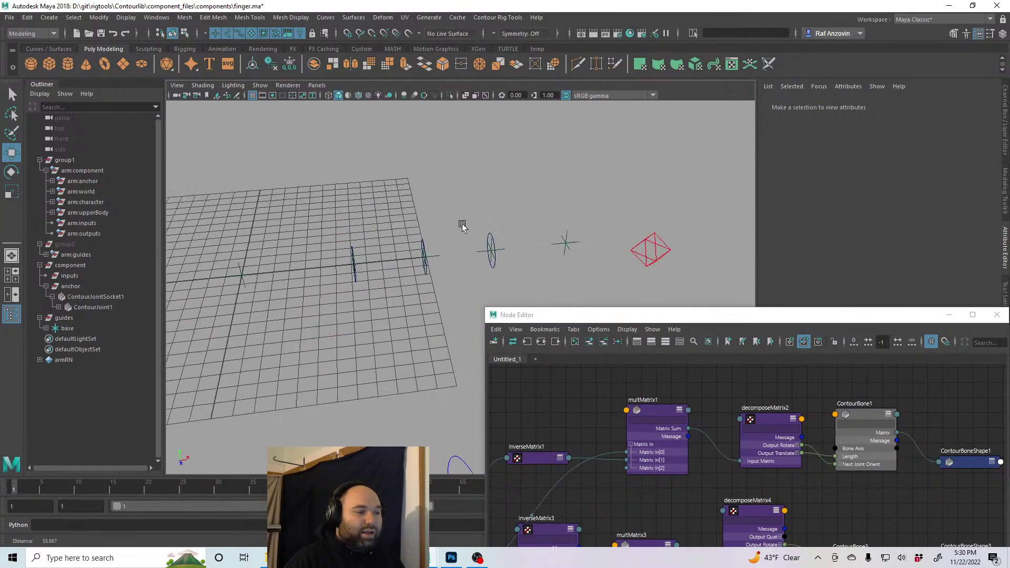
pyautogui.keyDown('alt'); pyautogui.moveTo(463, 225); pyautogui.dragTo(460, 214, button='right'); pyautogui.keyUp('alt')
pyautogui.keyDown('alt'); pyautogui.moveTo(460, 215); pyautogui.dragTo(462, 216); pyautogui.keyUp('alt')
pyautogui.keyDown('alt'); pyautogui.moveTo(462, 217); pyautogui.dragTo(523, 213, button='middle'); pyautogui.keyUp('alt')
pyautogui.keyDown('alt'); pyautogui.moveTo(523, 212); pyautogui.dragTo(547, 217, button='right'); pyautogui.keyUp('alt')
pyautogui.keyDown('alt'); pyautogui.moveTo(547, 216); pyautogui.dragTo(545, 225, button='middle'); pyautogui.keyUp('alt')
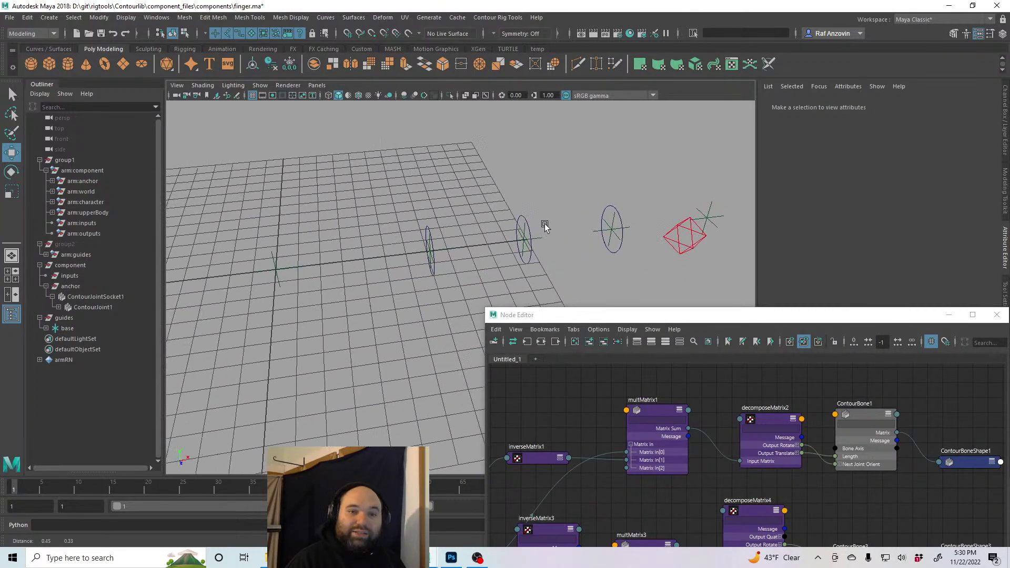
pyautogui.moveTo(553, 219)
pyautogui.keyDown('alt'); pyautogui.mouseDown()
pyautogui.moveTo(512, 210)
pyautogui.moveTo(547, 214)
pyautogui.mouseUp(); pyautogui.keyUp('alt')
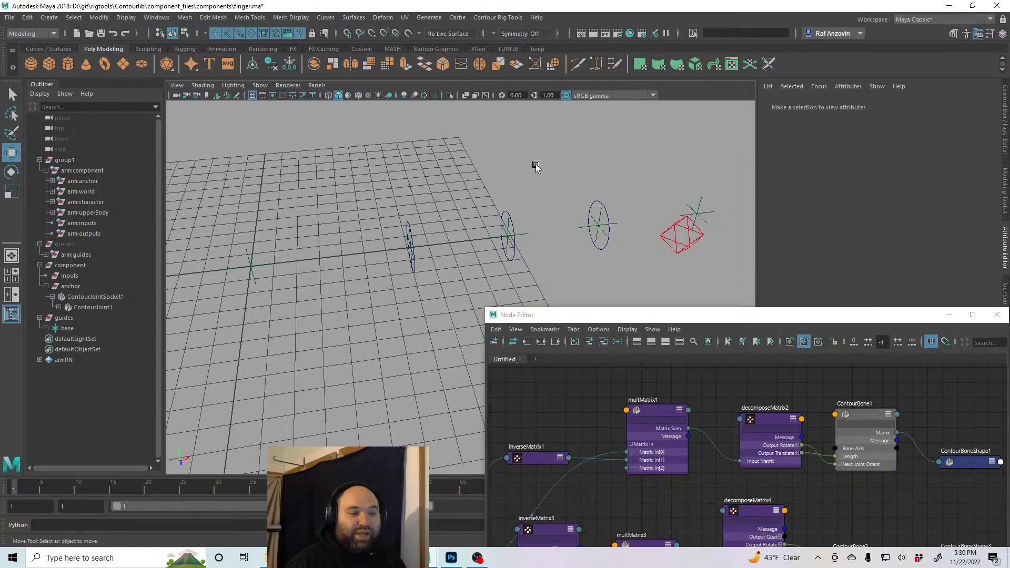
pyautogui.moveTo(595, 316); pyautogui.dragTo(509, 235)
pyautogui.keyDown('alt'); pyautogui.moveTo(519, 354); pyautogui.dragTo(636, 347, button='middle'); pyautogui.keyUp('alt')
pyautogui.scroll(-1, 636, 340)
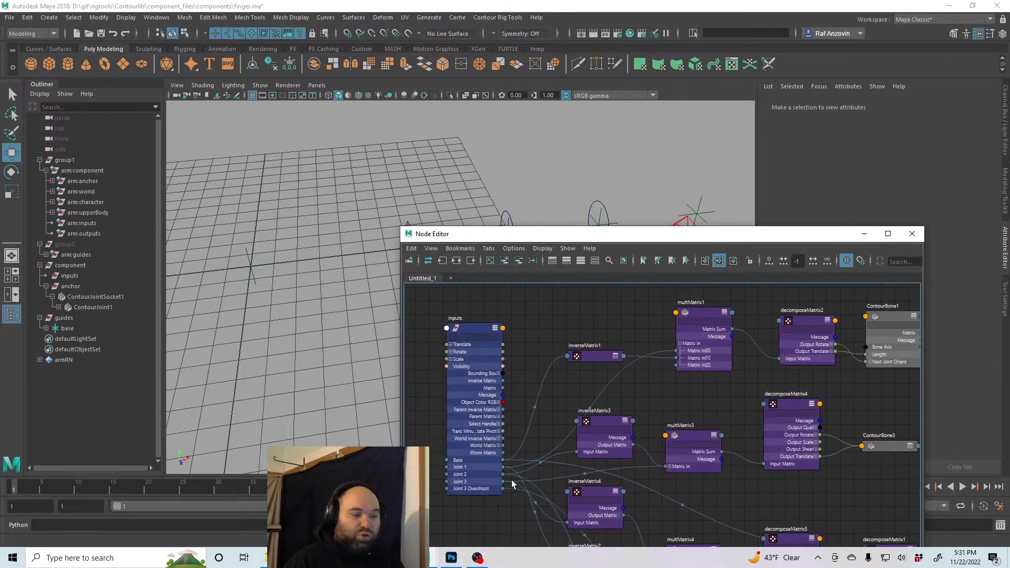
pyautogui.keyDown('alt'); pyautogui.moveTo(637, 417); pyautogui.dragTo(618, 424, button='middle'); pyautogui.keyUp('alt')
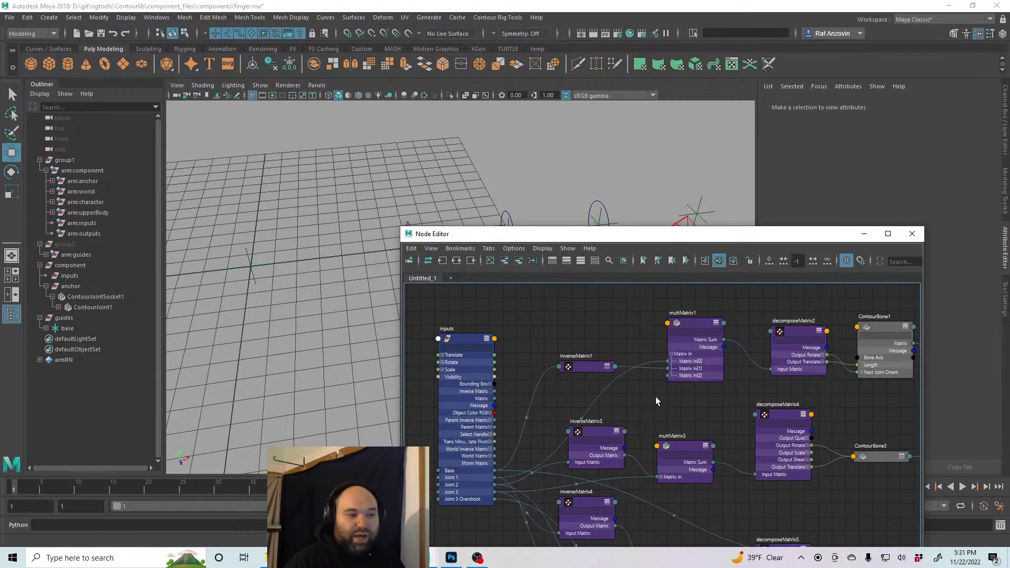
pyautogui.moveTo(609, 241); pyautogui.dragTo(609, 360)
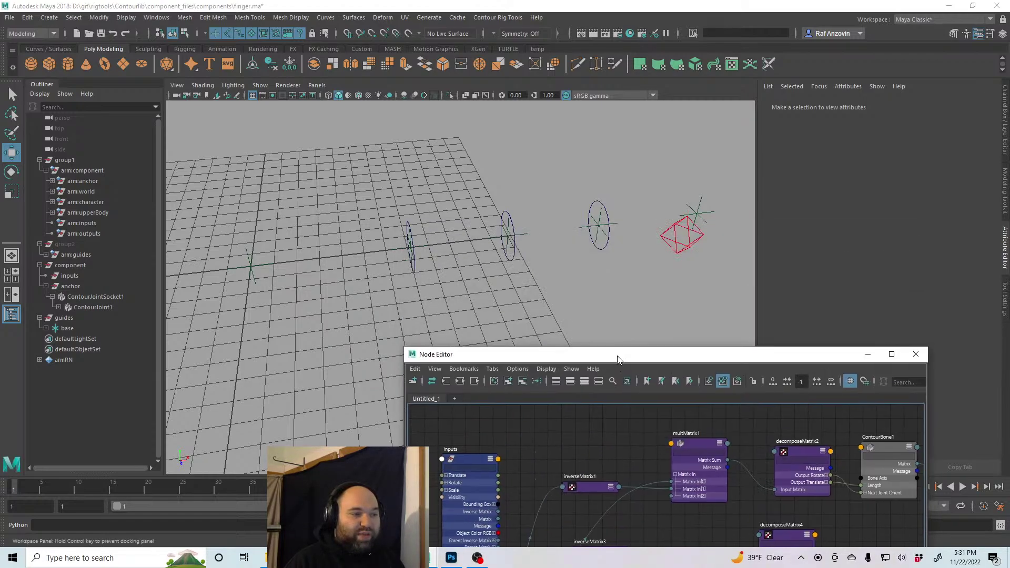
# Select the ContourJoint3 control and trace the matrix connections from the inputs node to the contour bones
pyautogui.click(509, 227)
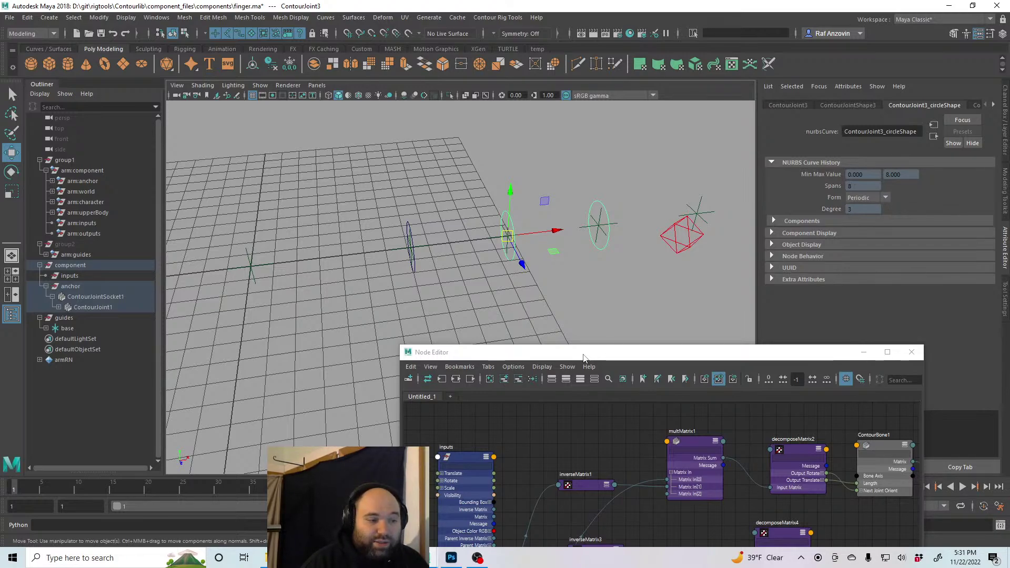
pyautogui.click(642, 360)
pyautogui.moveTo(641, 359); pyautogui.dragTo(610, 73)
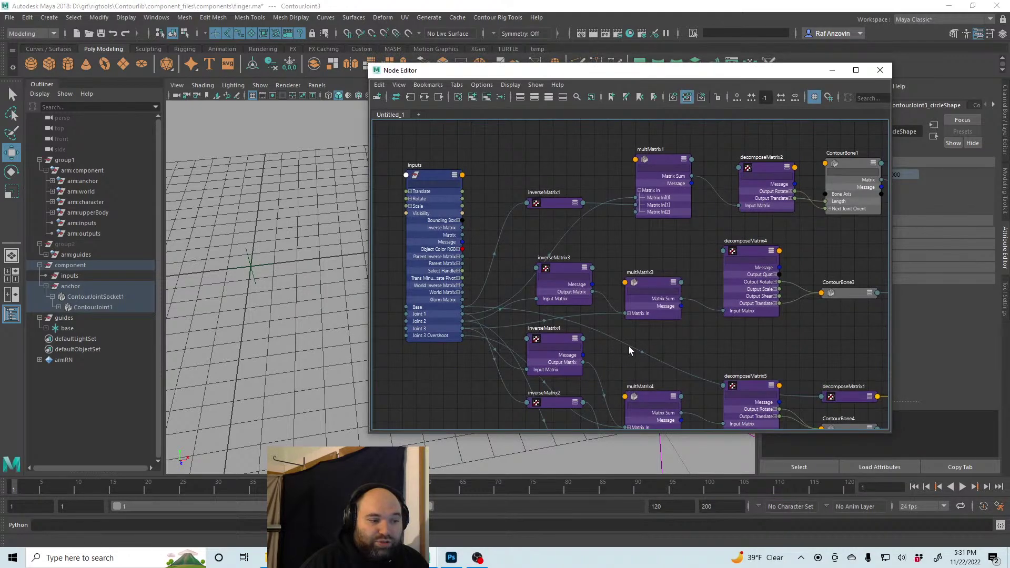
pyautogui.keyDown('alt'); pyautogui.moveTo(682, 342); pyautogui.dragTo(679, 306, button='middle'); pyautogui.keyUp('alt')
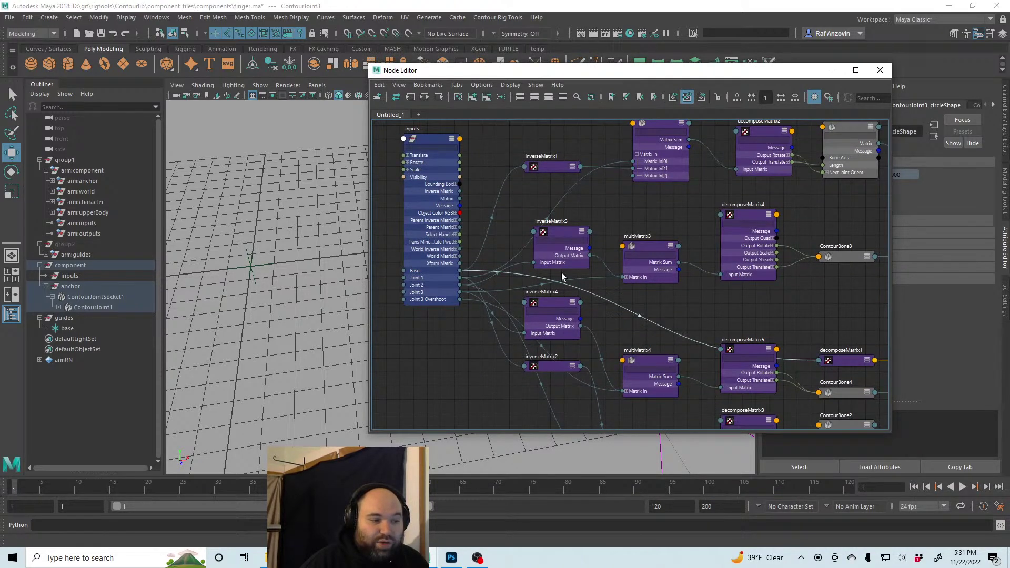
pyautogui.keyDown('alt'); pyautogui.moveTo(679, 211); pyautogui.dragTo(678, 233, button='middle'); pyautogui.keyUp('alt')
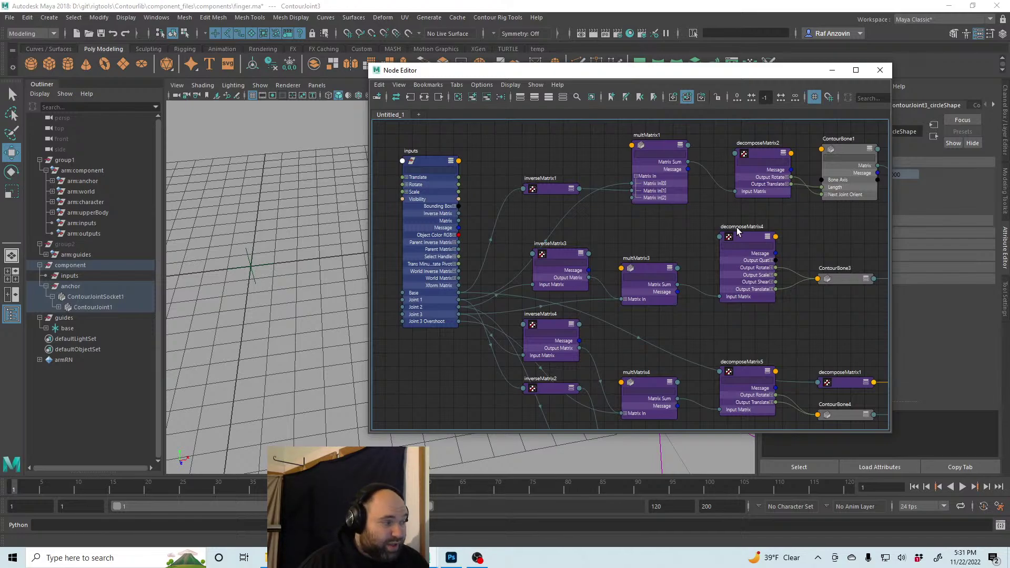
pyautogui.moveTo(526, 70); pyautogui.dragTo(569, 315)
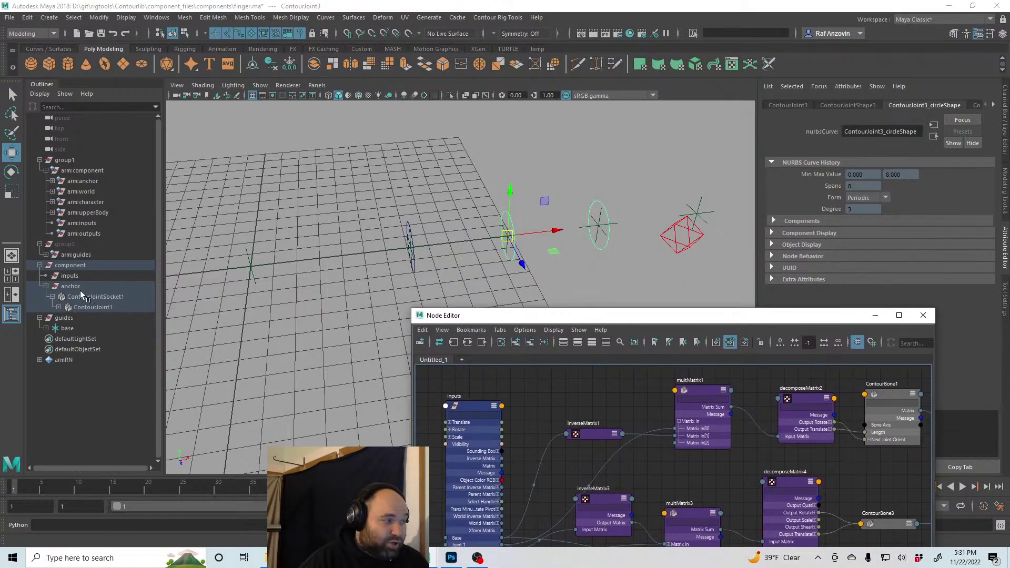
# Select the anchor group under the finger component, with the matrix node network open beside it
pyautogui.click(84, 287)
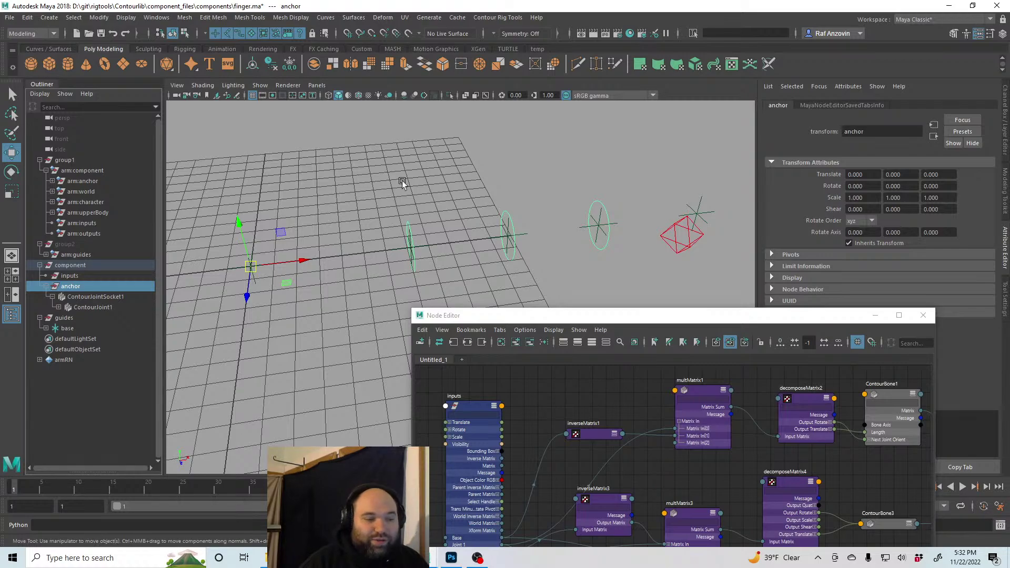
pyautogui.moveTo(638, 317); pyautogui.dragTo(577, 177)
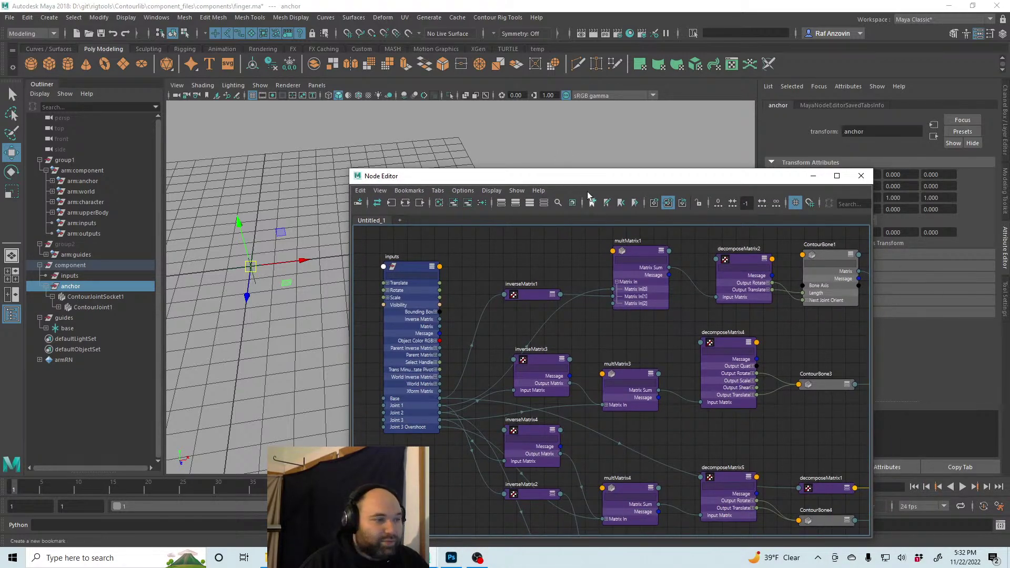
pyautogui.moveTo(589, 175); pyautogui.dragTo(618, 165)
pyautogui.click(119, 285)
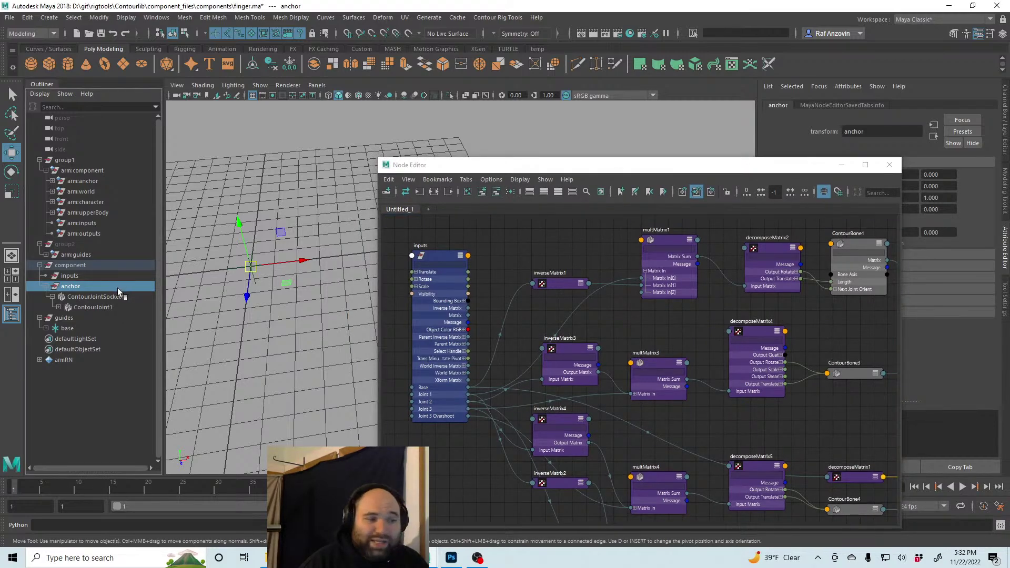
pyautogui.moveTo(473, 165); pyautogui.dragTo(518, 195)
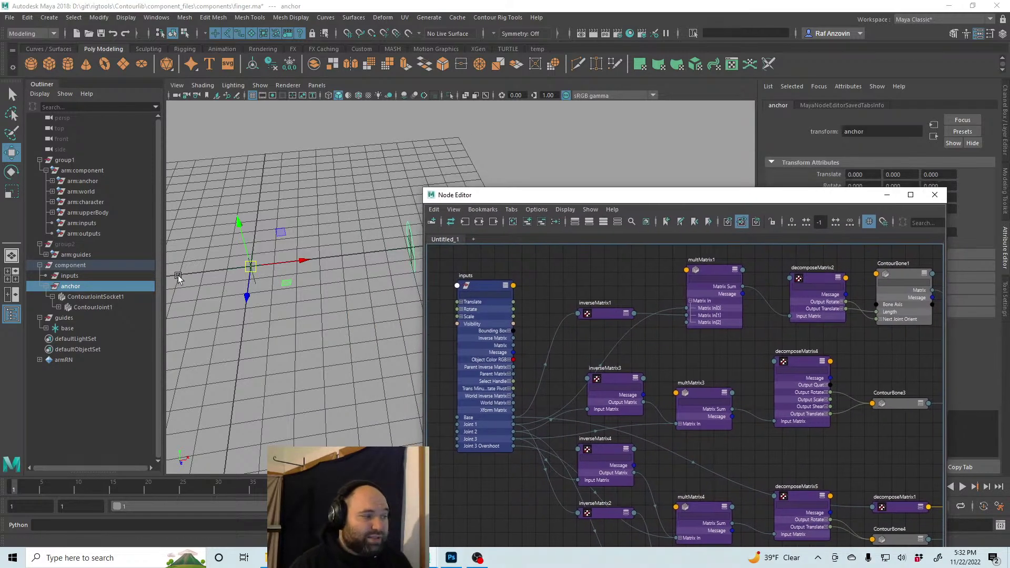
pyautogui.keyDown('alt'); pyautogui.moveTo(334, 315); pyautogui.dragTo(327, 338); pyautogui.keyUp('alt')
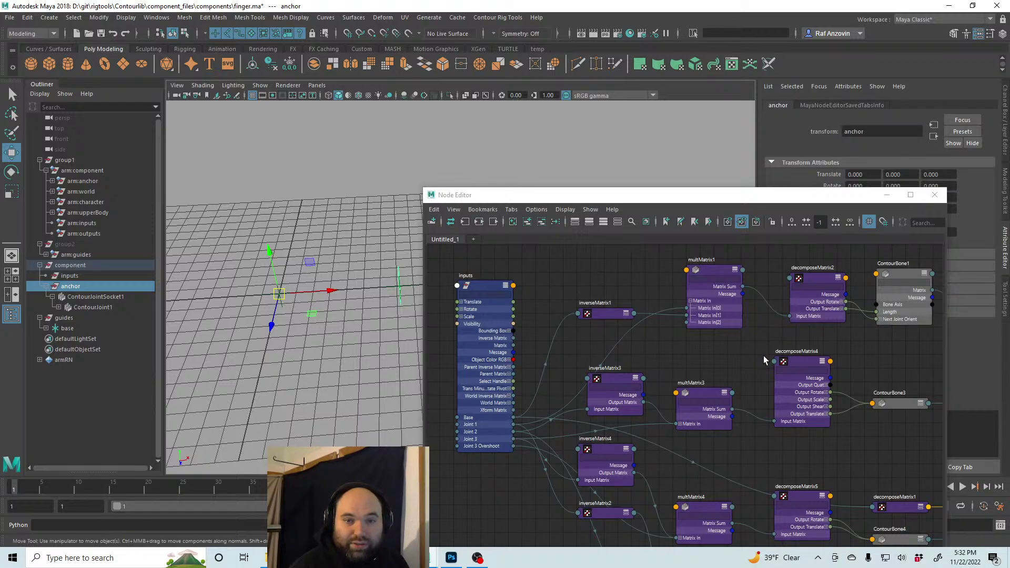
pyautogui.moveTo(722, 201); pyautogui.dragTo(691, 139)
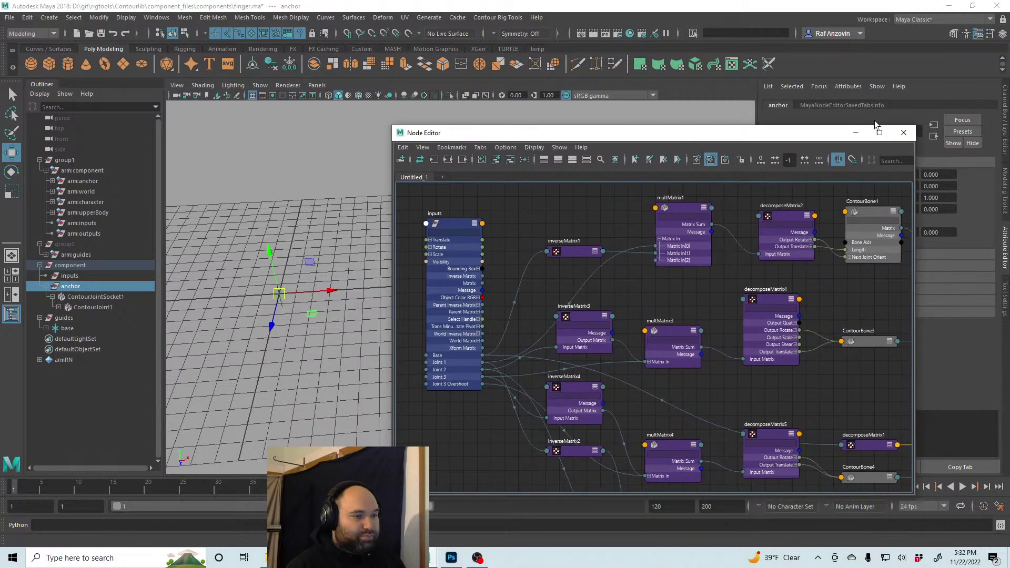
# Reopen the Node Editor, clear its graph and add the finger component's anchor node
pyautogui.click(901, 134)
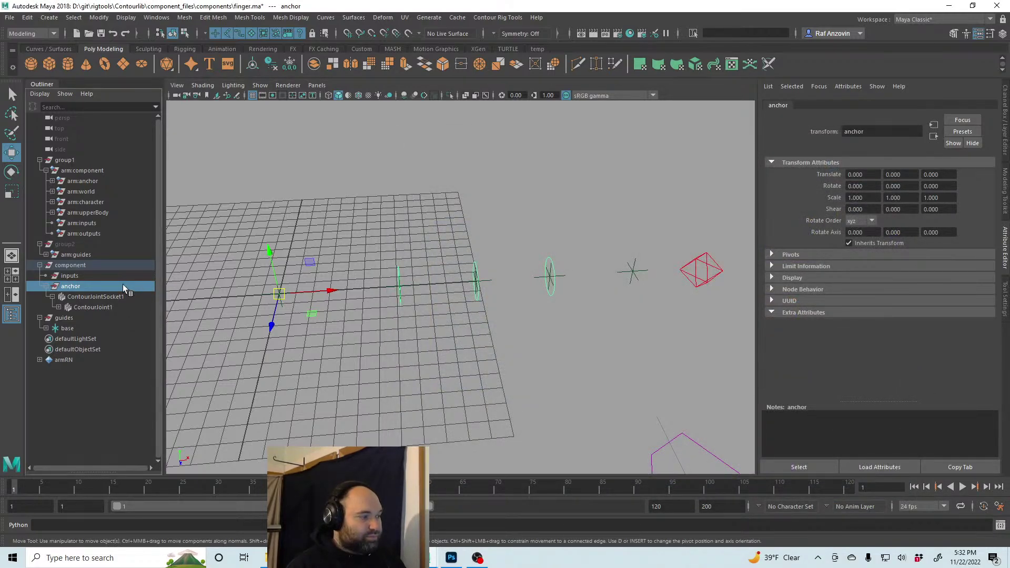
pyautogui.click(157, 17)
pyautogui.click(176, 141)
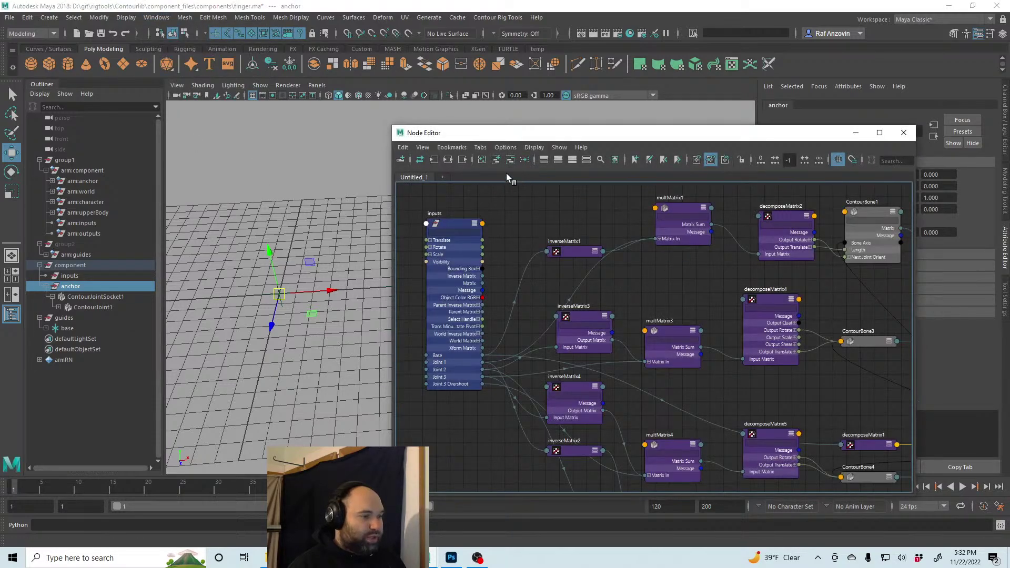
pyautogui.click(483, 160)
pyautogui.moveTo(78, 286); pyautogui.dragTo(678, 289, button='middle')
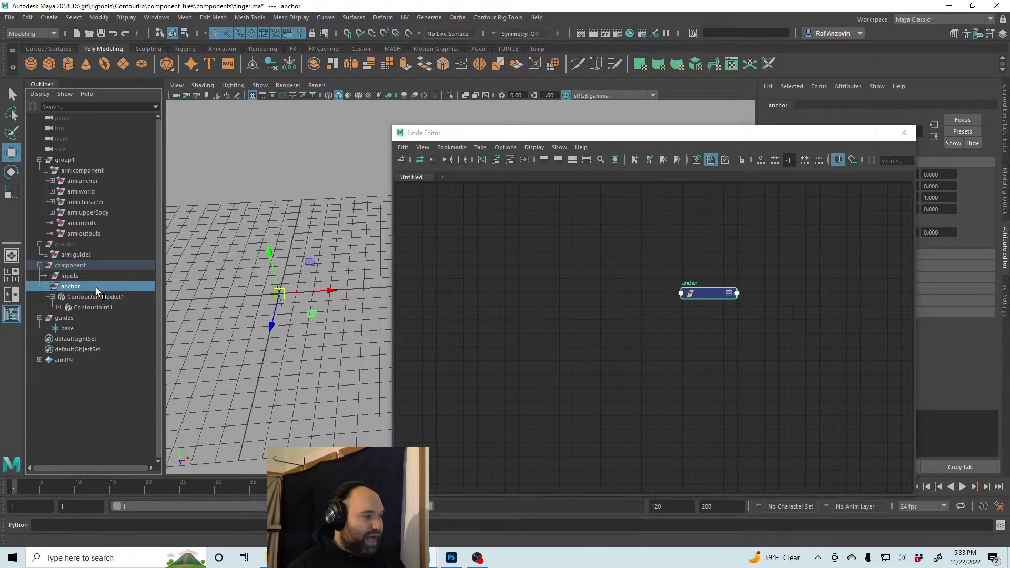
# Add the arm:inputs and arm:outputs nodes to the graph beside the anchor node
pyautogui.click(87, 237)
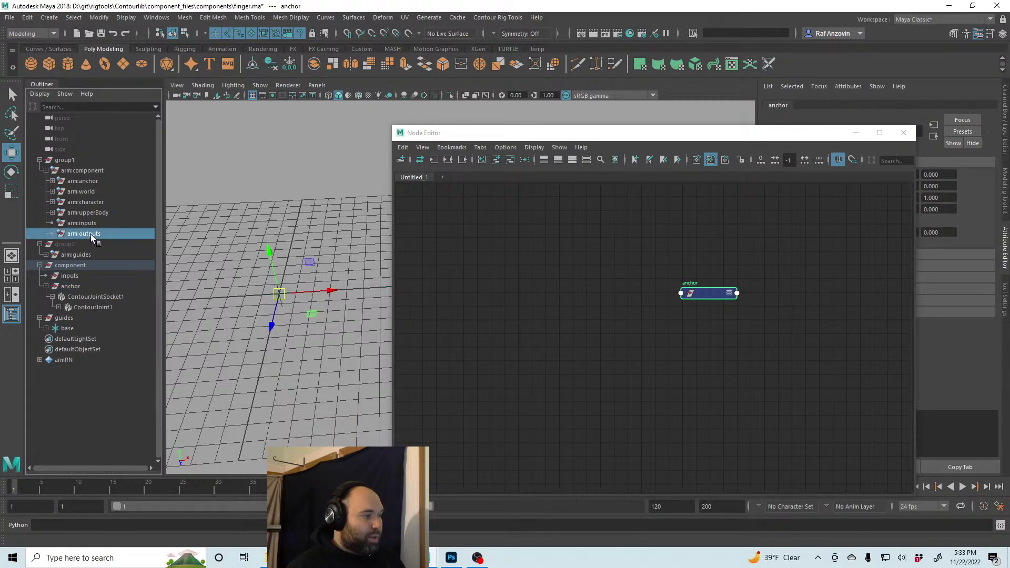
pyautogui.keyDown('shift'); pyautogui.click(91, 225); pyautogui.keyUp('shift')
pyautogui.moveTo(102, 224); pyautogui.dragTo(515, 283, button='middle')
pyautogui.click(603, 314)
pyautogui.click(531, 298)
pyautogui.moveTo(530, 298); pyautogui.dragTo(517, 295)
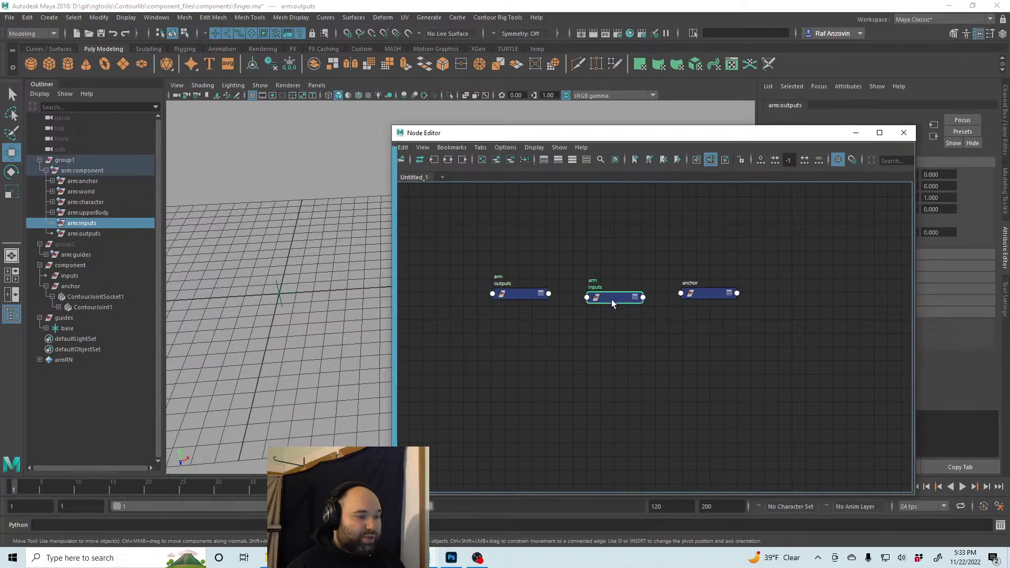
# Expand the arm:inputs and arm:outputs nodes to show their custom attributes, and stack them away from the anchor node
pyautogui.moveTo(611, 299); pyautogui.dragTo(595, 317)
pyautogui.click(614, 316)
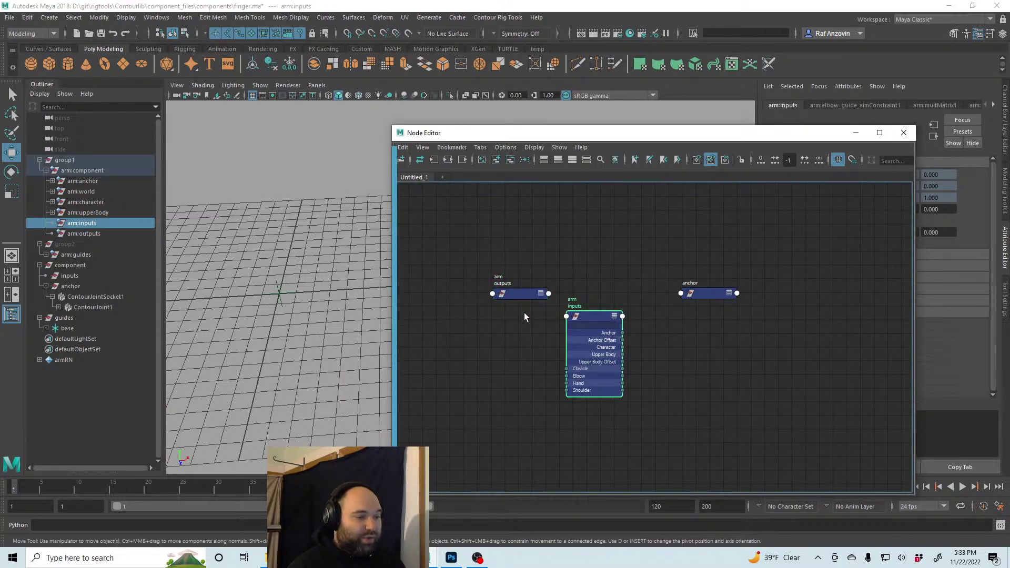
pyautogui.click(520, 294)
pyautogui.press('3')
pyautogui.moveTo(522, 293); pyautogui.dragTo(488, 258)
pyautogui.moveTo(602, 320); pyautogui.dragTo(506, 324)
pyautogui.click(575, 256)
# Add the finger component's inputs node to the graph next to the anchor node
pyautogui.click(70, 275)
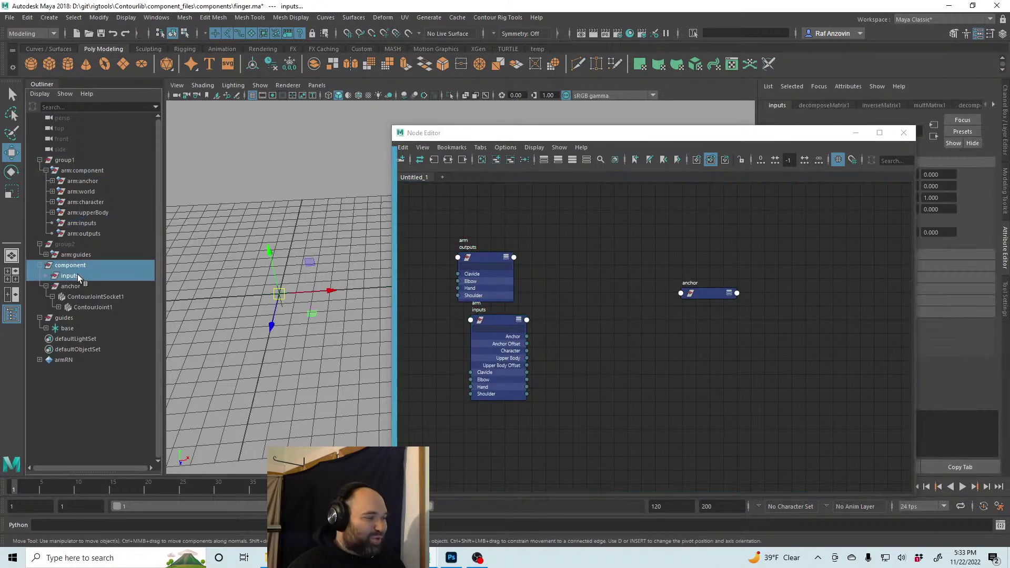
pyautogui.moveTo(282, 265); pyautogui.dragTo(601, 264, button='middle')
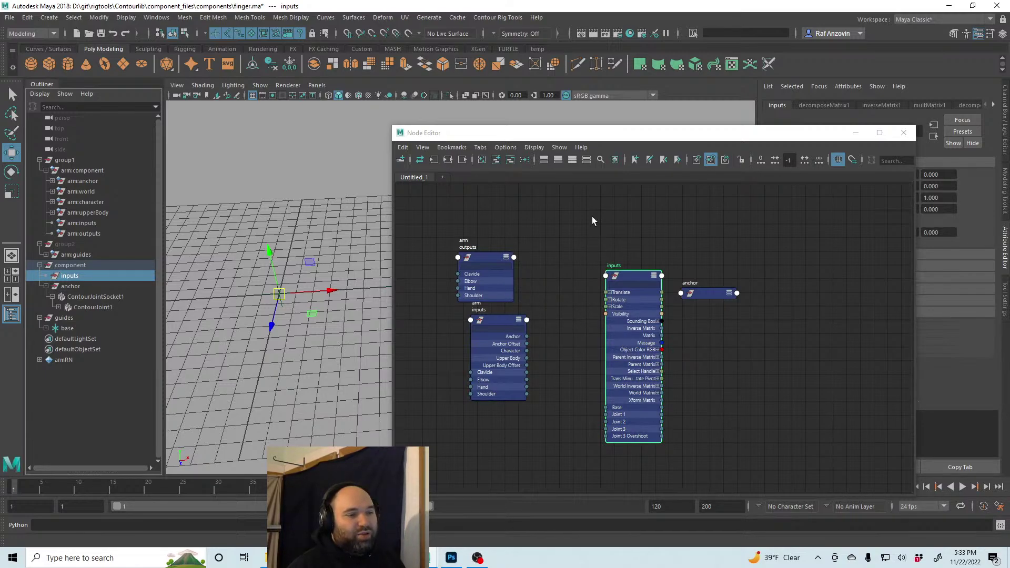
pyautogui.click(581, 243)
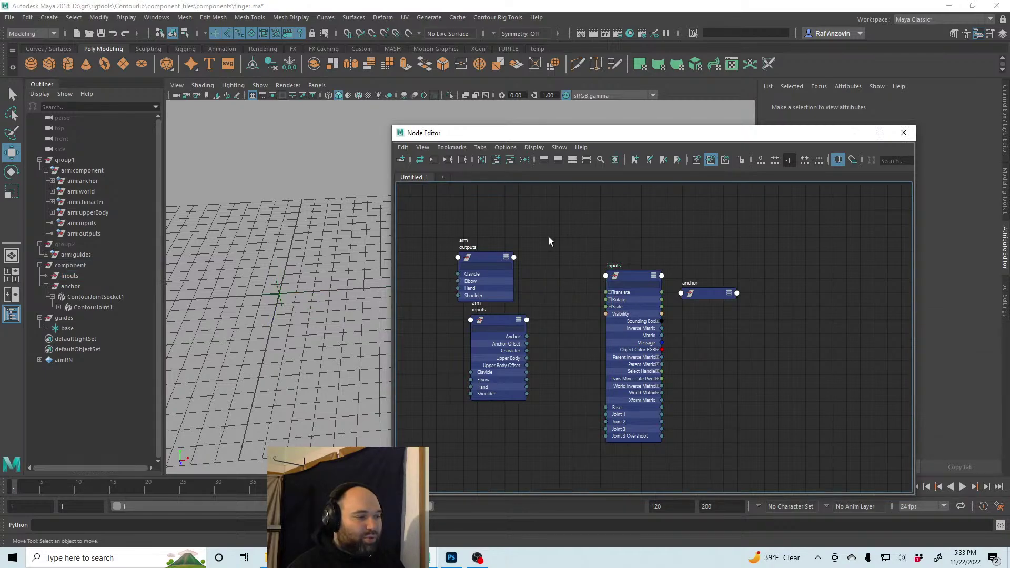
# Remove the arm:inputs and arm:outputs nodes from the graph and move the finger's inputs node farther from the anchor node
pyautogui.moveTo(549, 241); pyautogui.dragTo(458, 346)
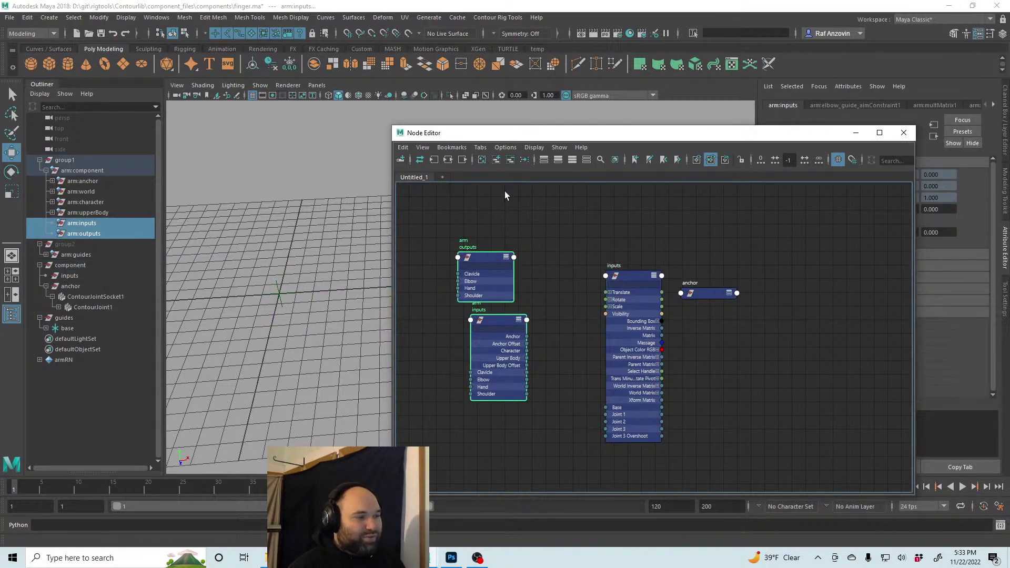
pyautogui.click(510, 160)
pyautogui.moveTo(639, 276); pyautogui.dragTo(565, 256)
pyautogui.click(661, 415)
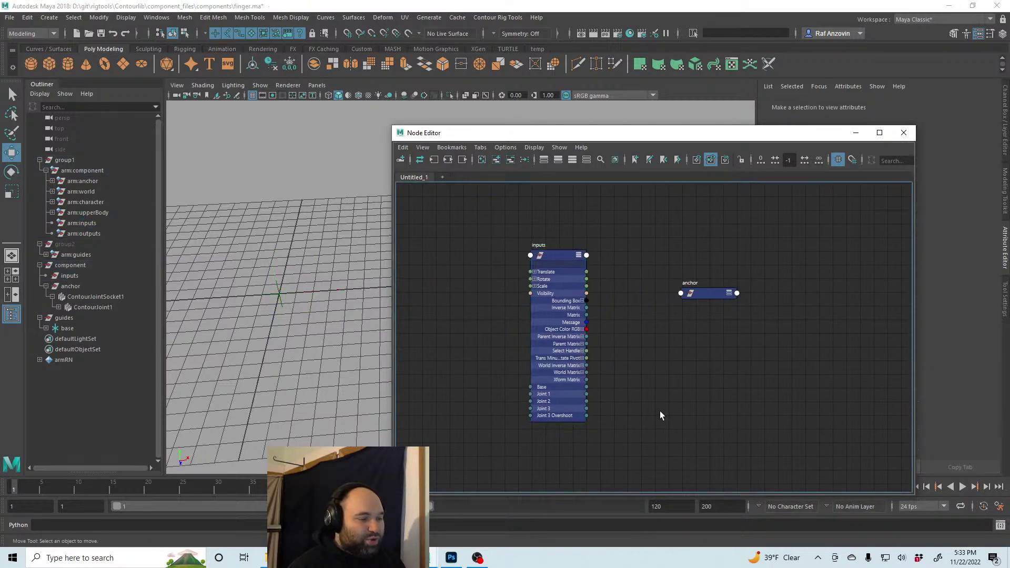
pyautogui.keyDown('alt'); pyautogui.moveTo(621, 384); pyautogui.dragTo(611, 321, button='middle'); pyautogui.keyUp('alt')
pyautogui.keyDown('alt'); pyautogui.moveTo(610, 320); pyautogui.dragTo(701, 364, button='right'); pyautogui.keyUp('alt')
pyautogui.keyDown('alt'); pyautogui.moveTo(615, 317); pyautogui.dragTo(628, 383, button='middle'); pyautogui.keyUp('alt')
pyautogui.keyDown('alt'); pyautogui.moveTo(627, 383); pyautogui.dragTo(594, 368, button='right'); pyautogui.keyUp('alt')
pyautogui.keyDown('alt'); pyautogui.moveTo(624, 343); pyautogui.dragTo(619, 355, button='middle'); pyautogui.keyUp('alt')
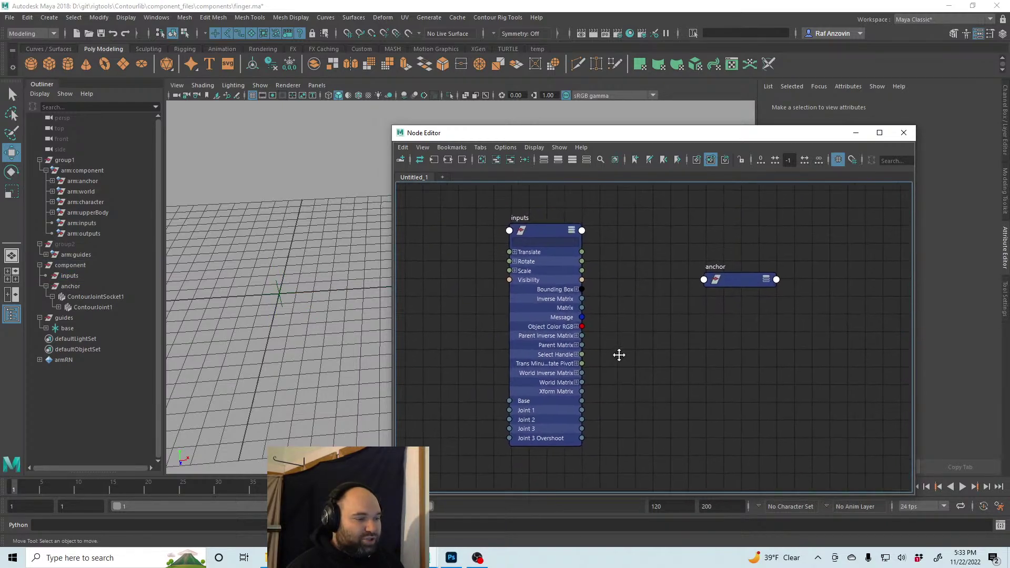
# Compare the extra attributes on the finger's inputs node with those on arm:inputs
pyautogui.click(551, 234)
pyautogui.moveTo(651, 132); pyautogui.dragTo(544, 124)
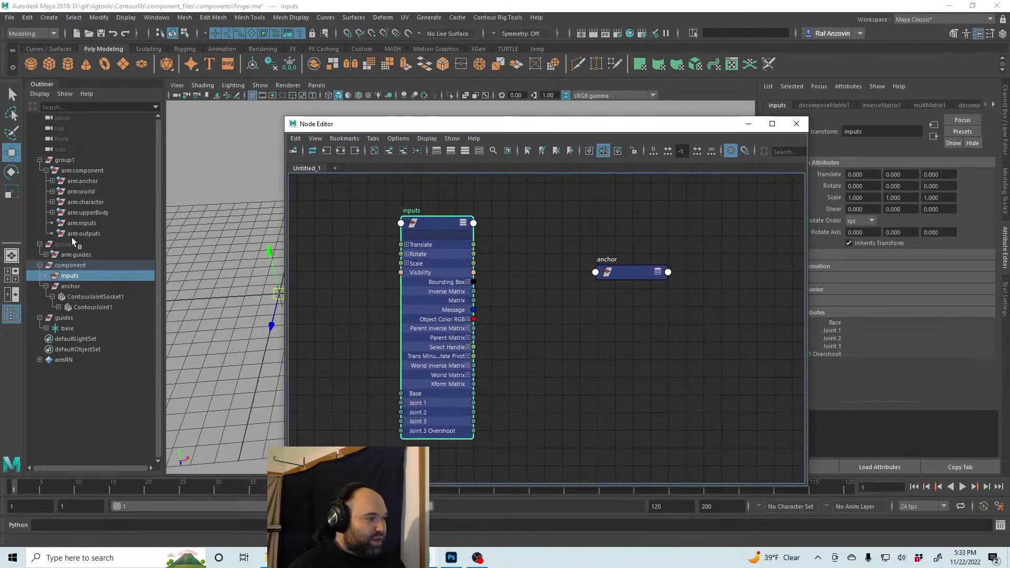
pyautogui.click(84, 224)
pyautogui.moveTo(659, 127); pyautogui.dragTo(607, 128)
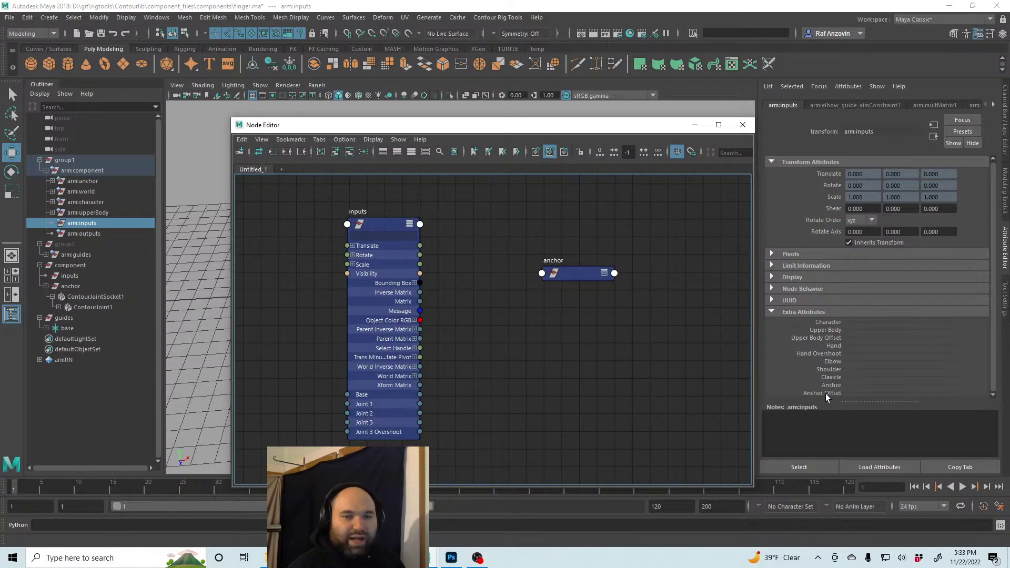
pyautogui.moveTo(453, 125); pyautogui.dragTo(467, 121)
# Add a matrix attribute to the finger's inputs node with the Python command addAttr('anchor', dataType='matrix')
pyautogui.moveTo(403, 219); pyautogui.dragTo(435, 217)
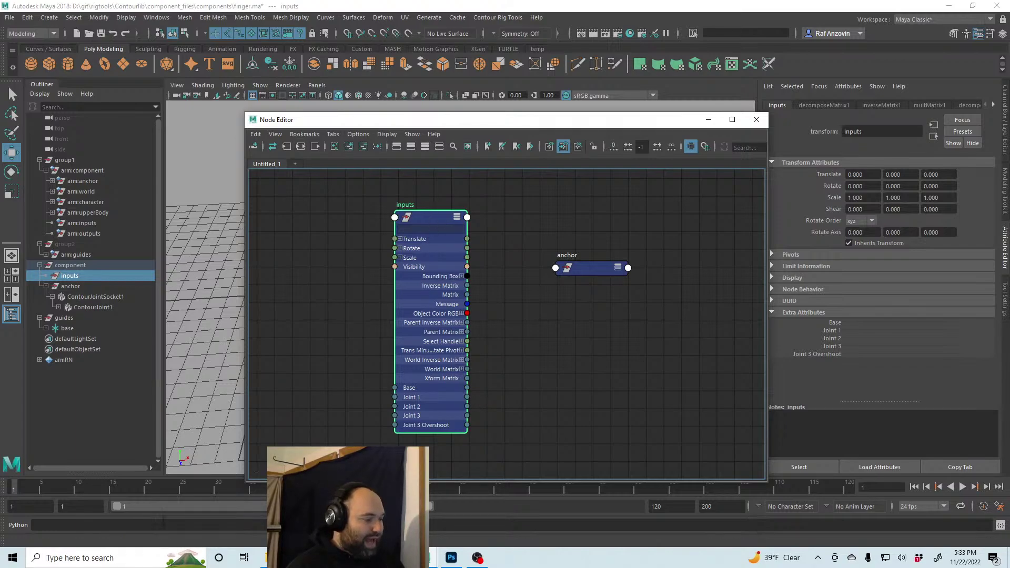
pyautogui.click(132, 525)
pyautogui.press('Up')
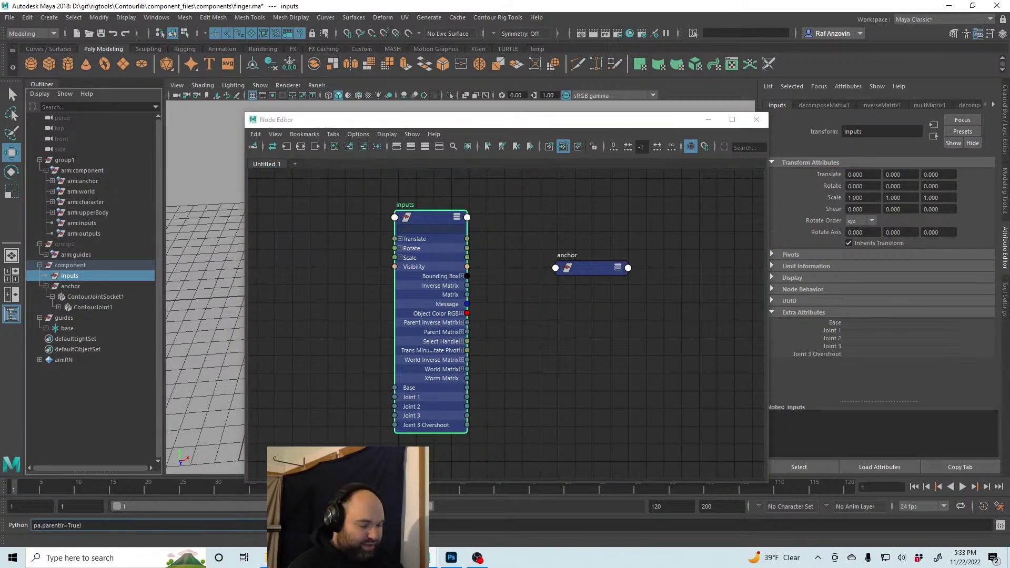
pyautogui.press('Up')
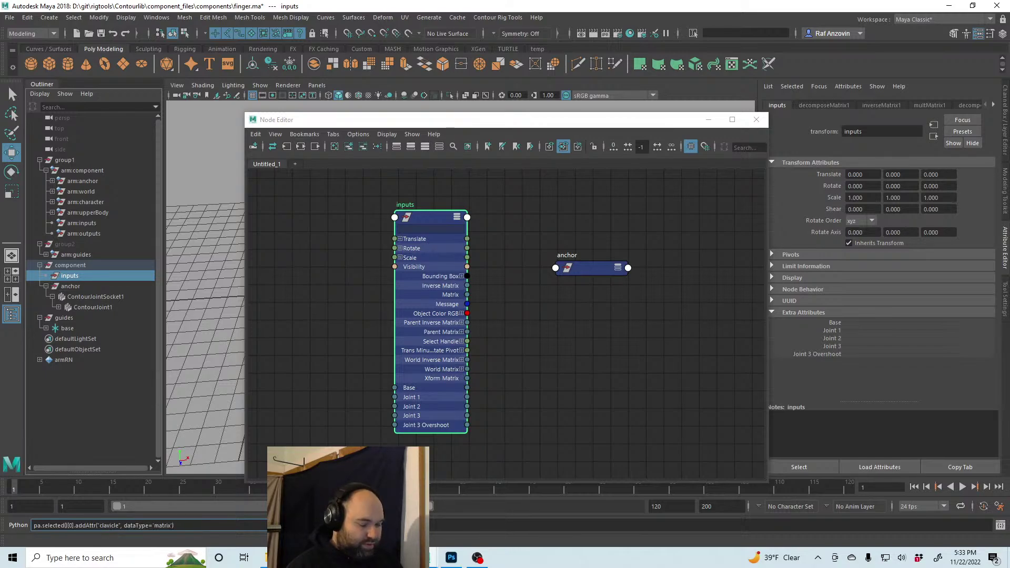
pyautogui.hotkey('ctrl', 'Left')
pyautogui.hotkey('ctrl', 'Left')
pyautogui.hotkey('ctrl', 'Left')
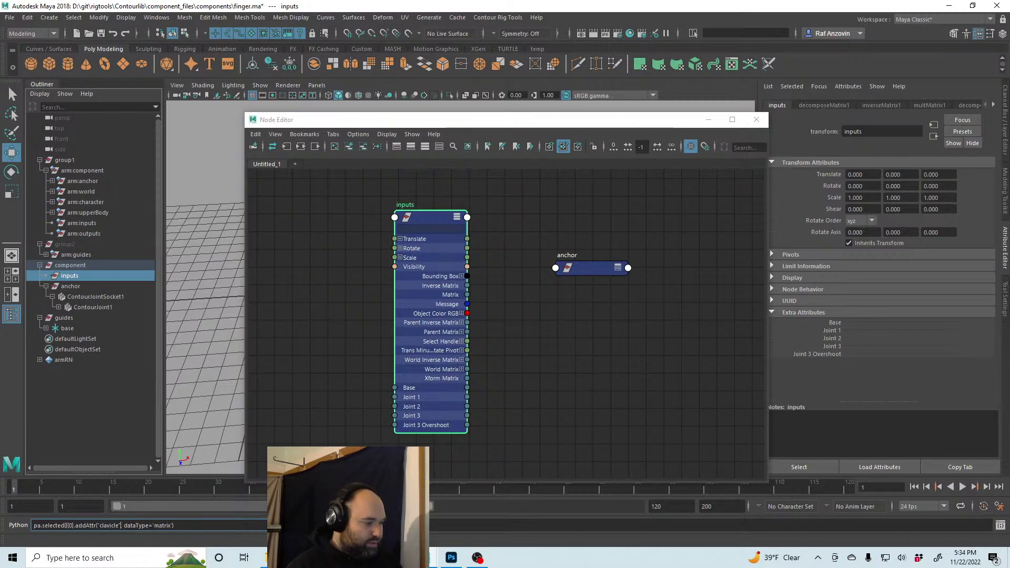
pyautogui.press('BackSpace')
pyautogui.press('BackSpace')
pyautogui.press('BackSpace')
pyautogui.press('BackSpace')
pyautogui.press('BackSpace')
pyautogui.press('BackSpace')
pyautogui.press('BackSpace')
pyautogui.press('BackSpace')
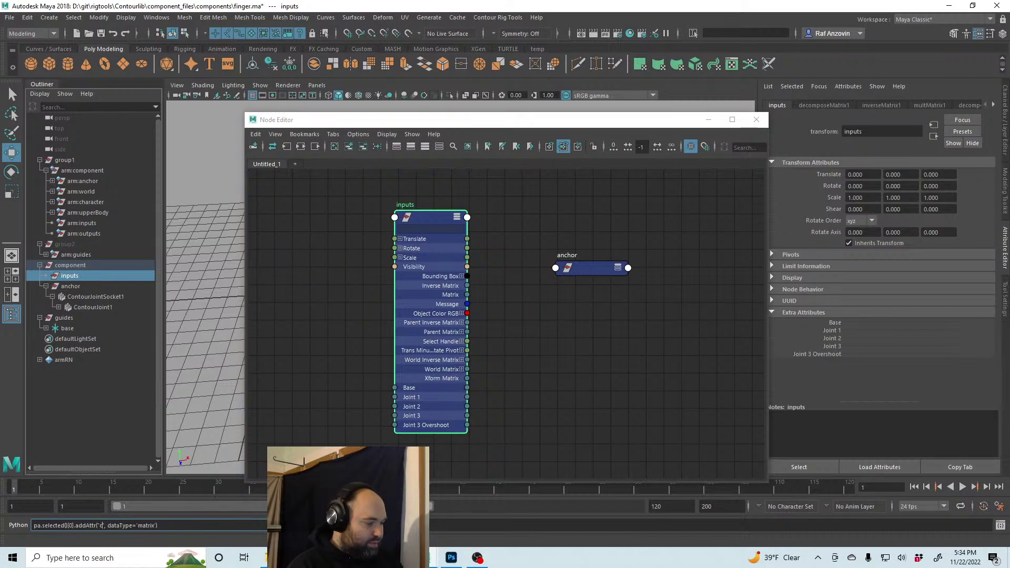
pyautogui.write('anchor')
pyautogui.press('Return')
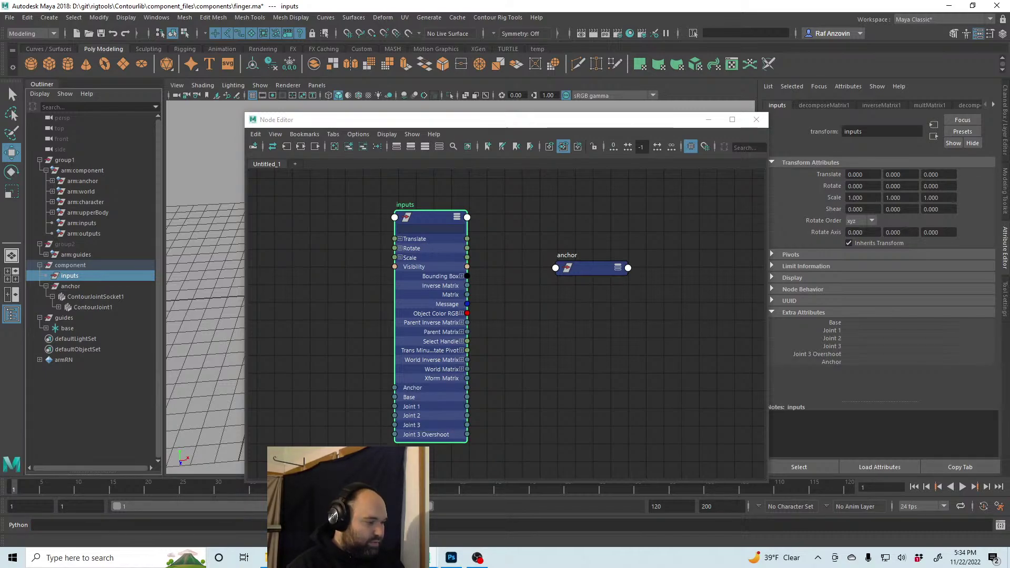
# Add a second matrix attribute, anchor_offset, to the inputs node by reusing the previous addAttr command
pyautogui.click(149, 525)
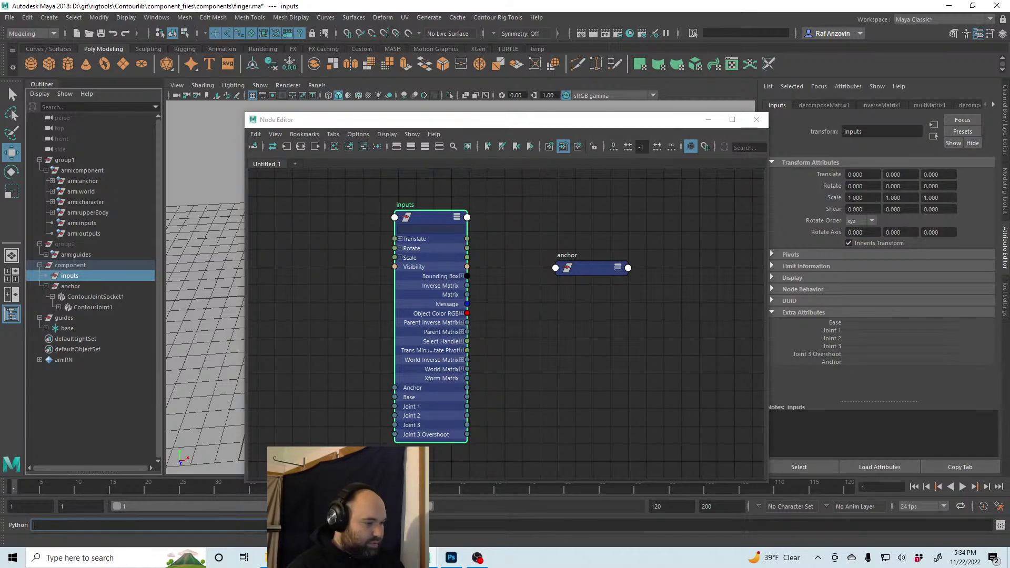
pyautogui.press('Up')
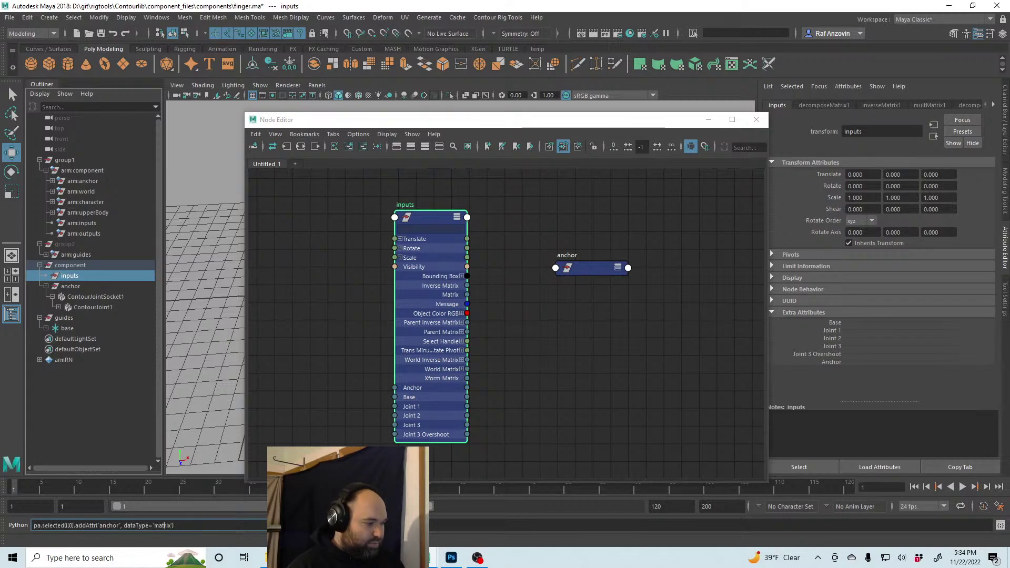
pyautogui.press('Left')
pyautogui.press('Left')
pyautogui.press('Left')
pyautogui.write('_off')
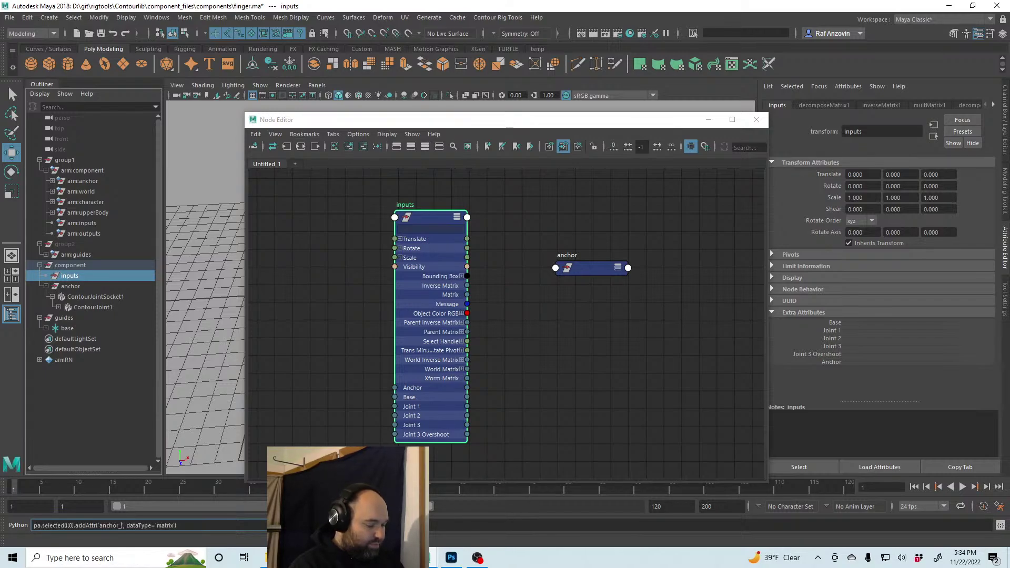
pyautogui.write('set')
pyautogui.press('Return')
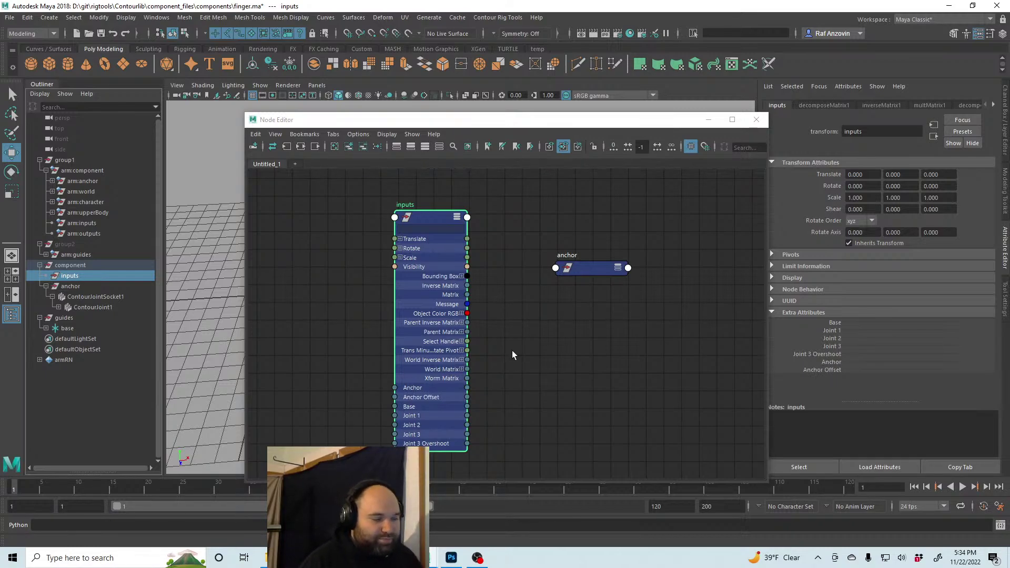
# Reposition the inputs and anchor nodes in the graph and move the Node Editor clear of the viewport's origin
pyautogui.moveTo(412, 212); pyautogui.dragTo(396, 209)
pyautogui.moveTo(595, 269); pyautogui.dragTo(593, 255)
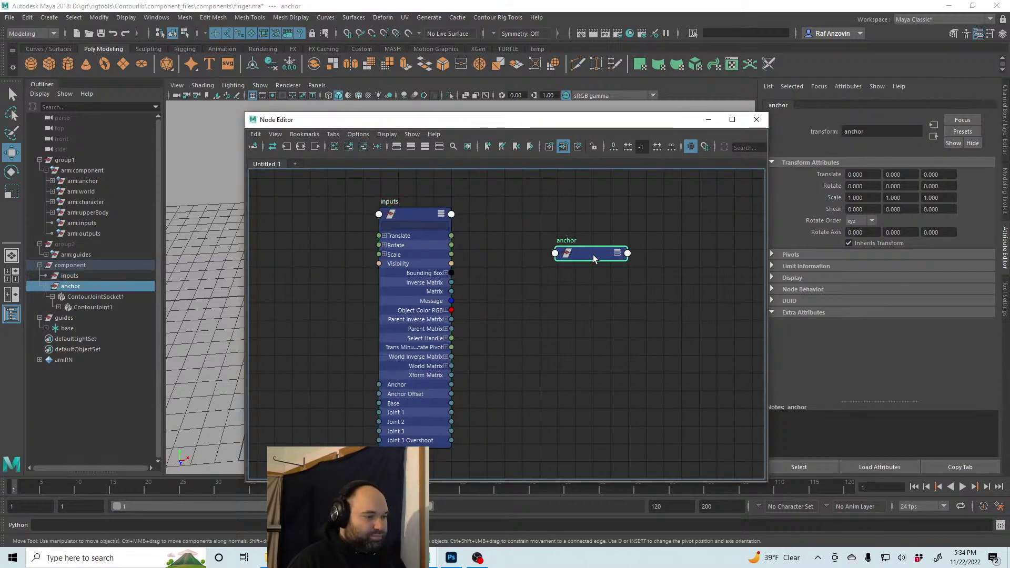
pyautogui.keyDown('alt'); pyautogui.moveTo(528, 353); pyautogui.dragTo(520, 358, button='middle'); pyautogui.keyUp('alt')
pyautogui.keyDown('alt'); pyautogui.moveTo(520, 357); pyautogui.dragTo(532, 359, button='right'); pyautogui.keyUp('alt')
pyautogui.moveTo(466, 387)
pyautogui.keyDown('alt'); pyautogui.mouseDown(button='middle')
pyautogui.moveTo(456, 407)
pyautogui.moveTo(474, 399)
pyautogui.mouseUp(button='middle'); pyautogui.keyUp('alt')
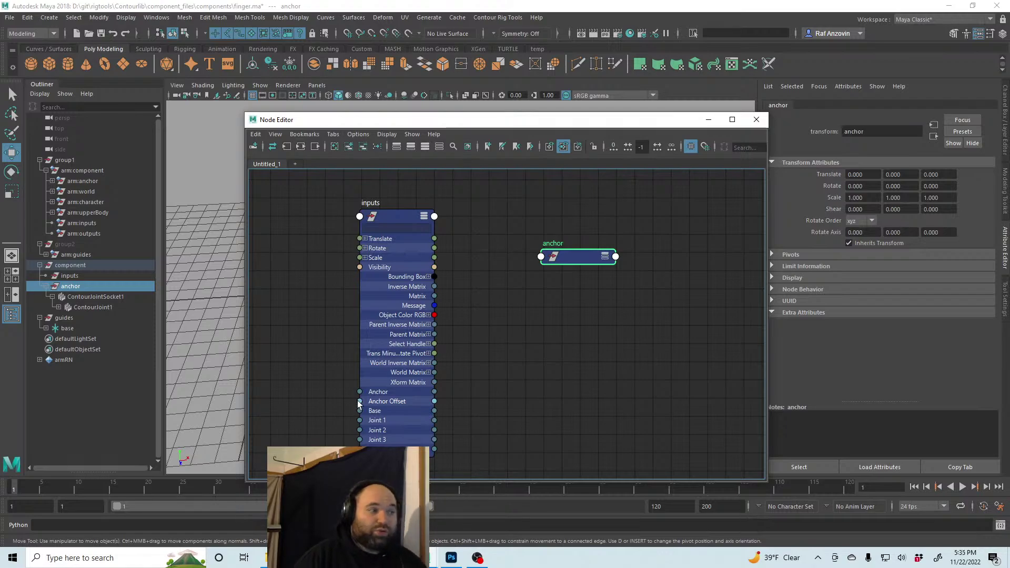
pyautogui.moveTo(422, 120); pyautogui.dragTo(578, 155)
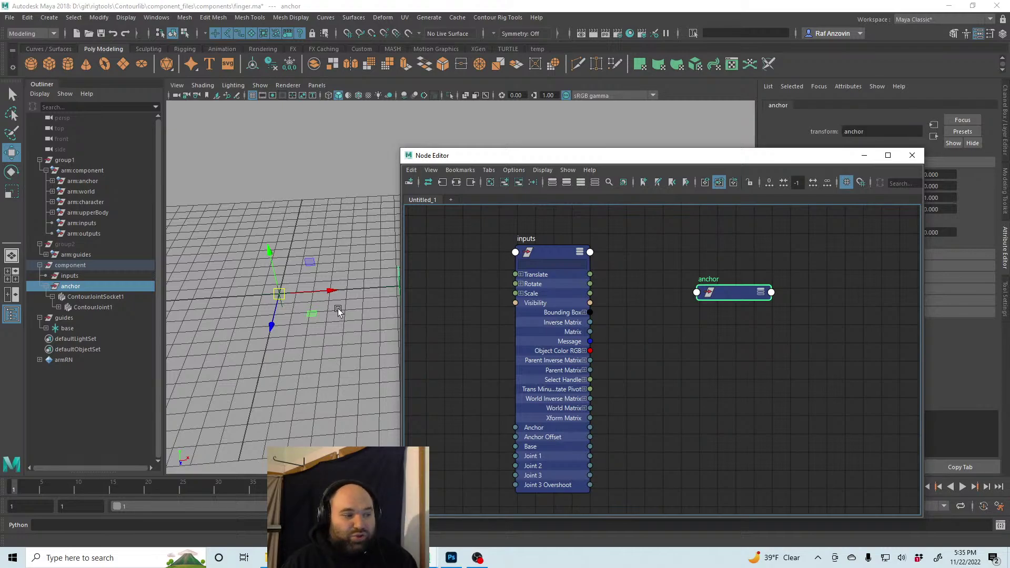
# Create an inverseMatrix node and connect the inputs node's Anchor Offset to its inputMatrix
pyautogui.click(686, 387)
pyautogui.rightClick(665, 424)
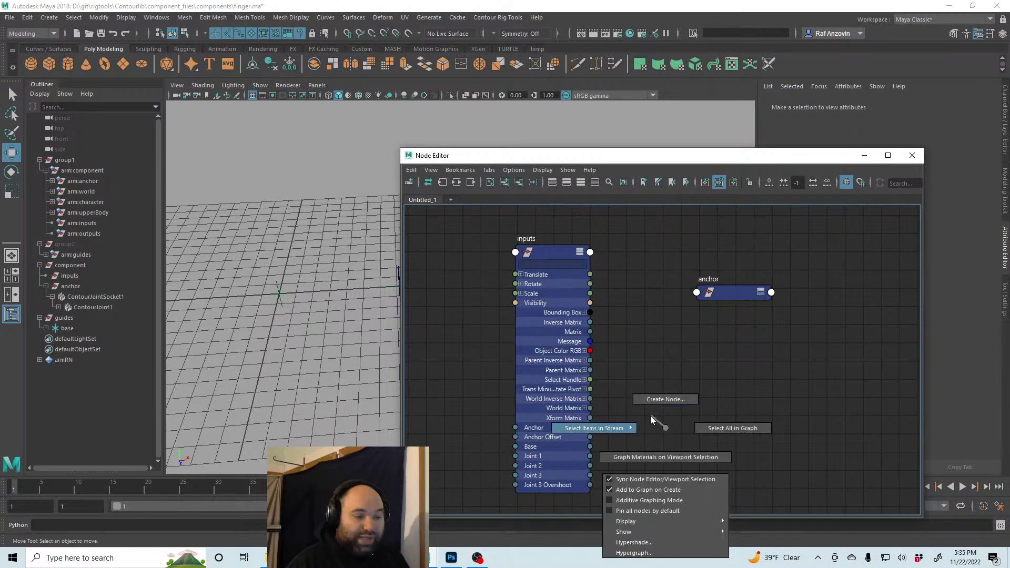
pyautogui.keyDown('alt'); pyautogui.moveTo(610, 398); pyautogui.dragTo(591, 375, button='middle'); pyautogui.keyUp('alt')
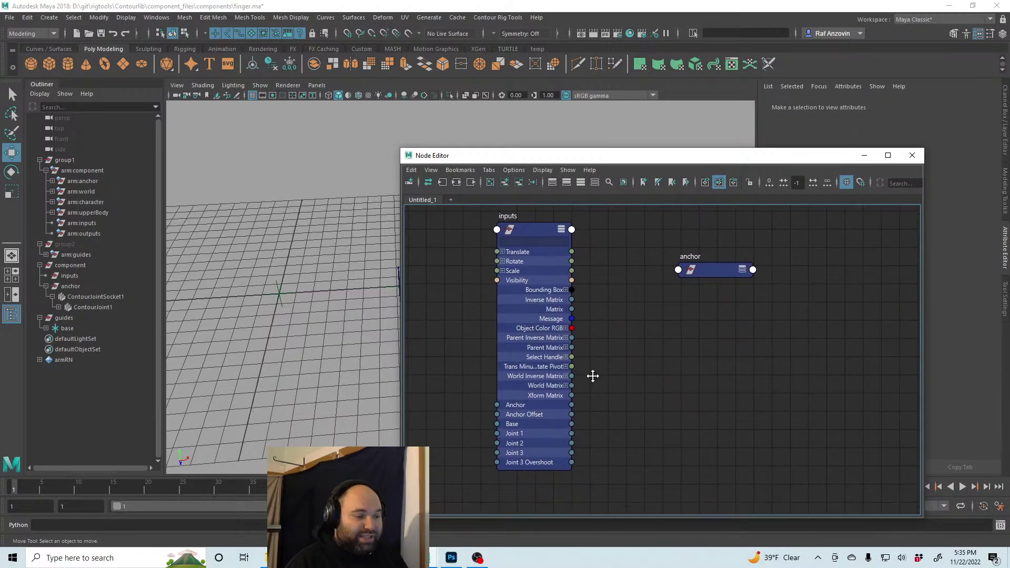
pyautogui.moveTo(592, 375); pyautogui.dragTo(629, 356, button='right')
pyautogui.click(619, 390)
pyautogui.keyDown('alt'); pyautogui.moveTo(620, 391); pyautogui.dragTo(522, 436, button='middle'); pyautogui.keyUp('alt')
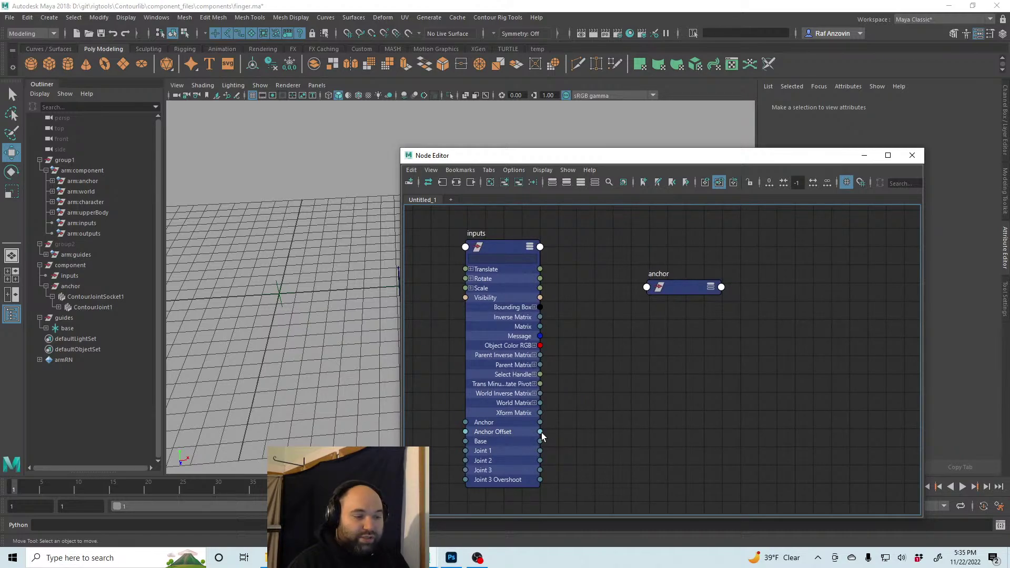
pyautogui.press('Tab')
pyautogui.write('inverseMatrix')
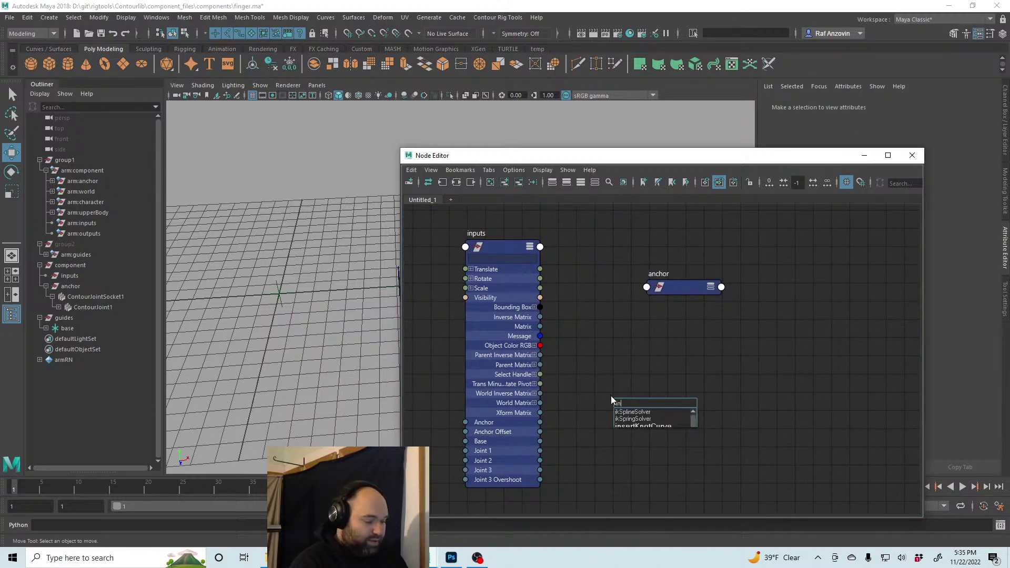
pyautogui.press('Return')
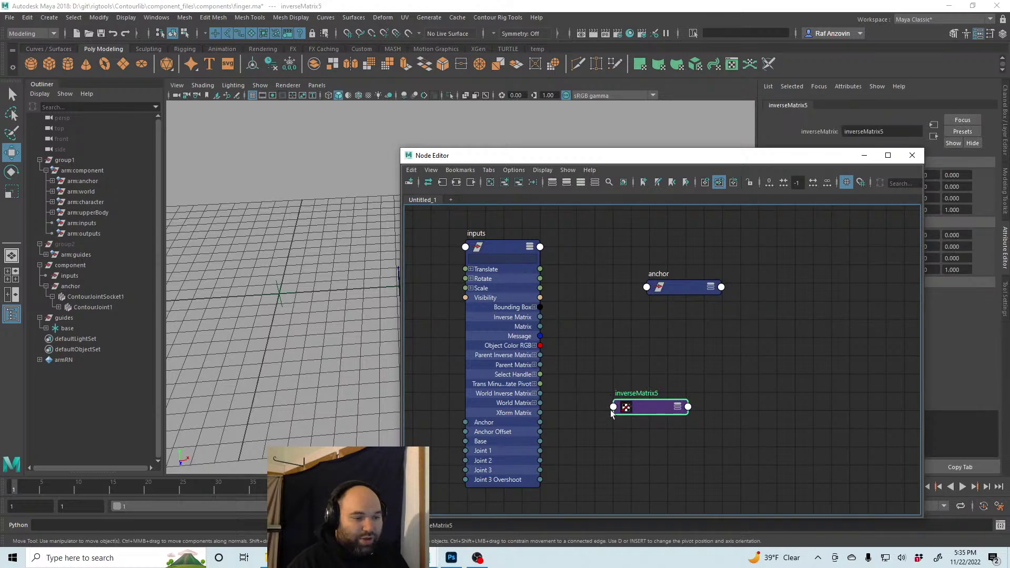
pyautogui.moveTo(626, 407); pyautogui.dragTo(605, 423)
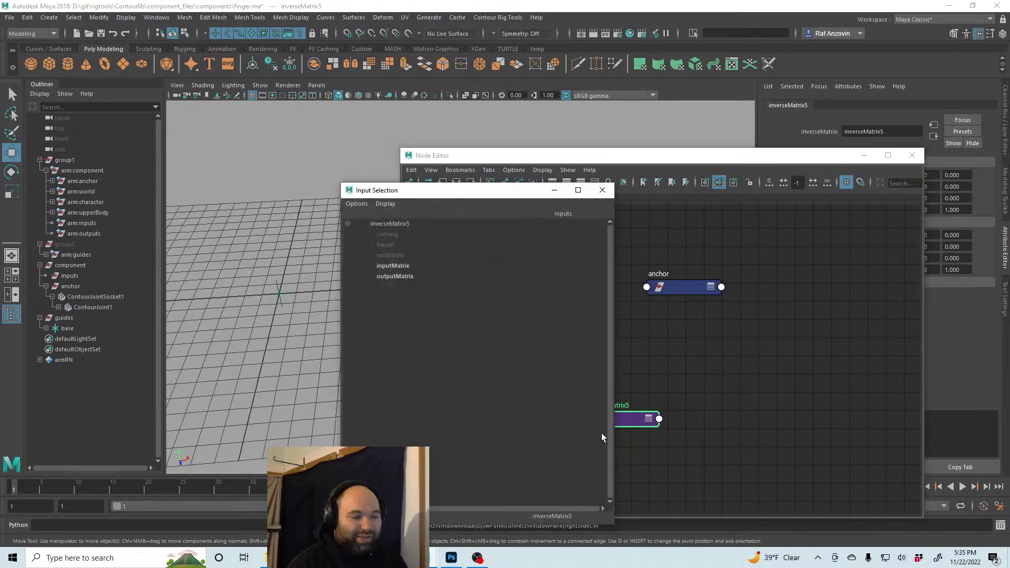
pyautogui.click(394, 266)
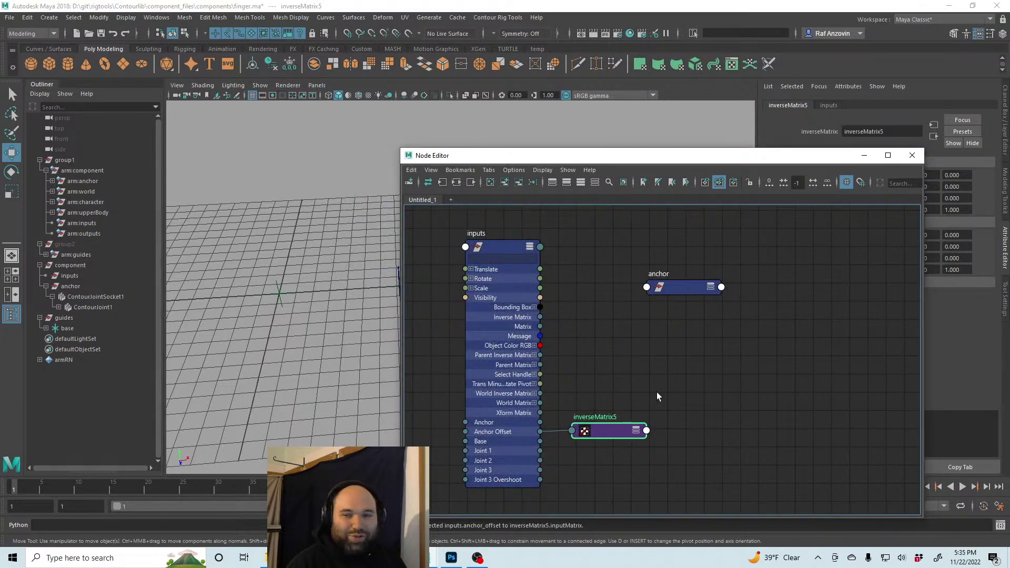
# Create a multMatrix node below the anchor node and expand it to show its attributes
pyautogui.keyDown('alt'); pyautogui.moveTo(664, 374); pyautogui.dragTo(659, 367, button='middle'); pyautogui.keyUp('alt')
pyautogui.click(668, 370)
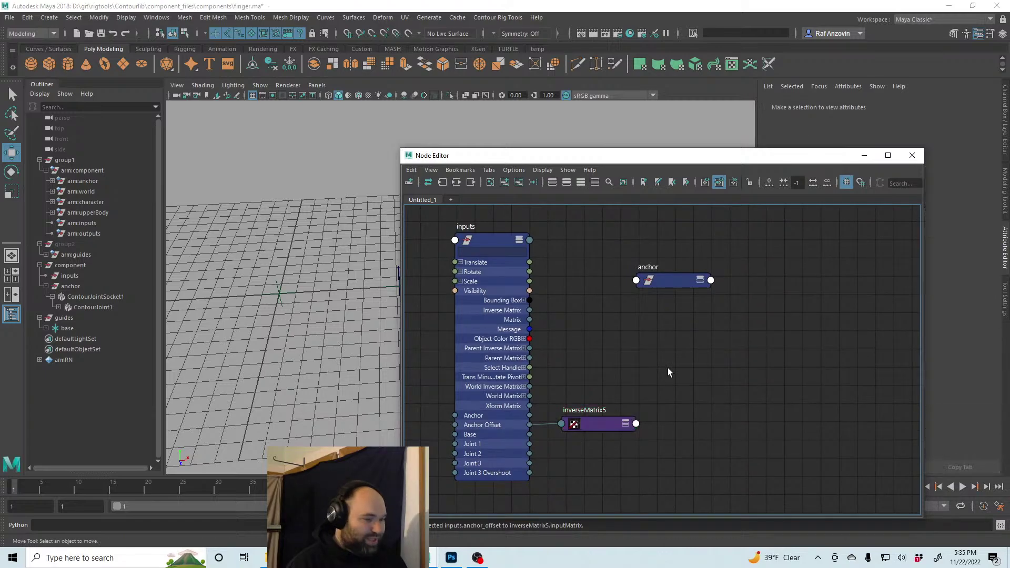
pyautogui.press('Tab')
pyautogui.write('mult')
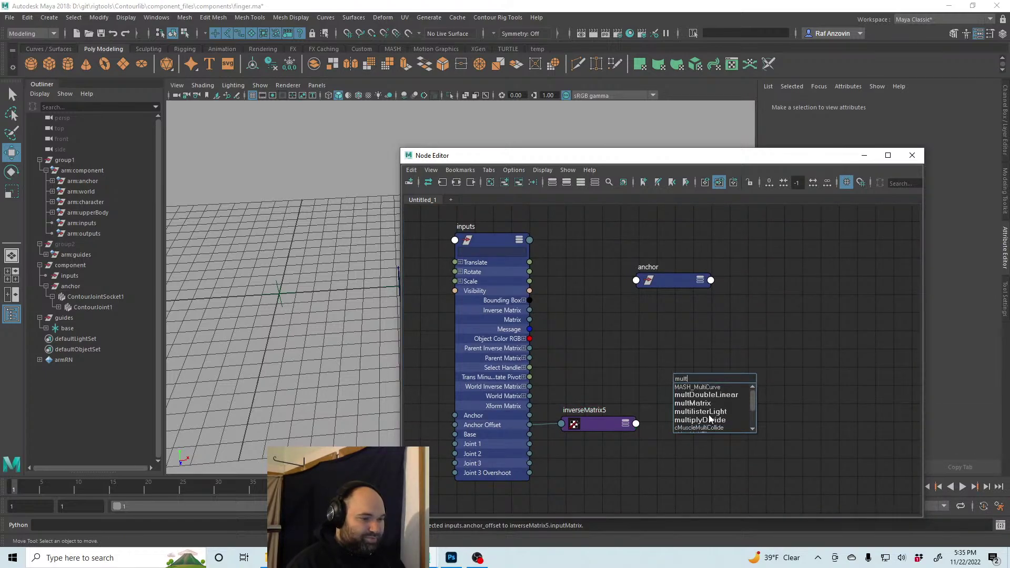
pyautogui.click(699, 403)
pyautogui.click(737, 383)
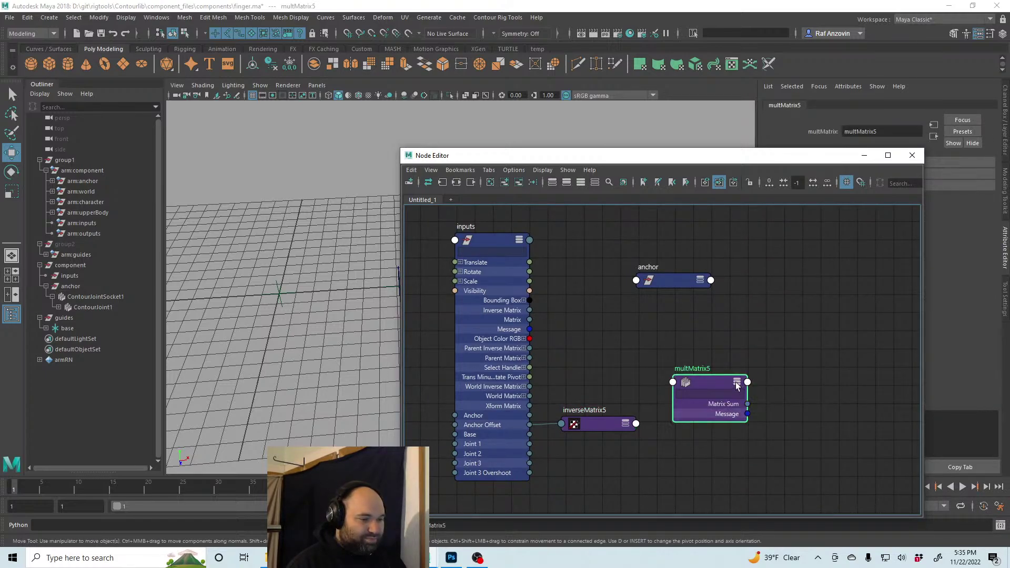
pyautogui.click(588, 368)
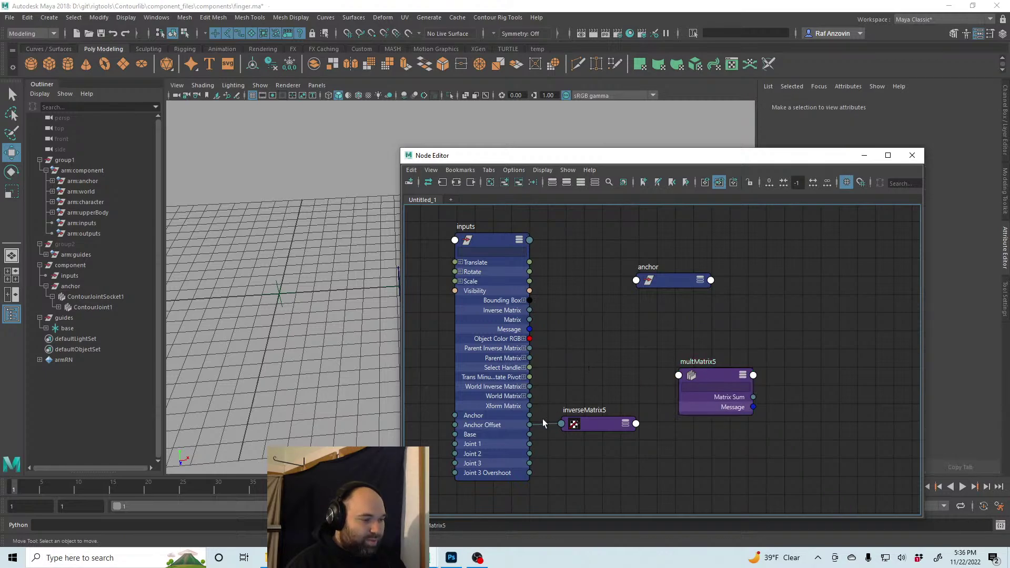
# Connect Anchor to the multMatrix node's Matrix In[0] and the inverseMatrix output to Matrix In[1]
pyautogui.moveTo(531, 416); pyautogui.dragTo(681, 374)
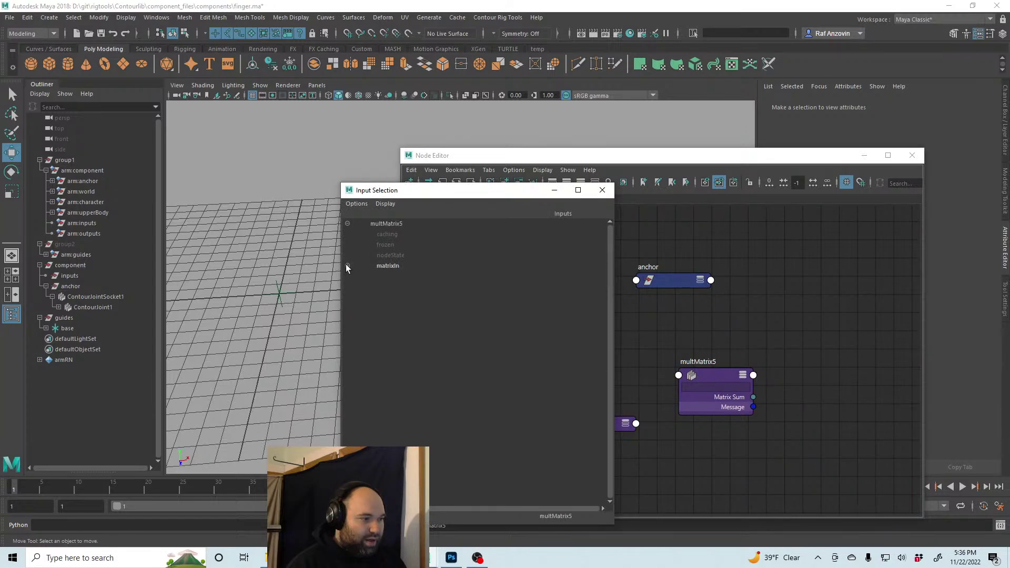
pyautogui.click(391, 266)
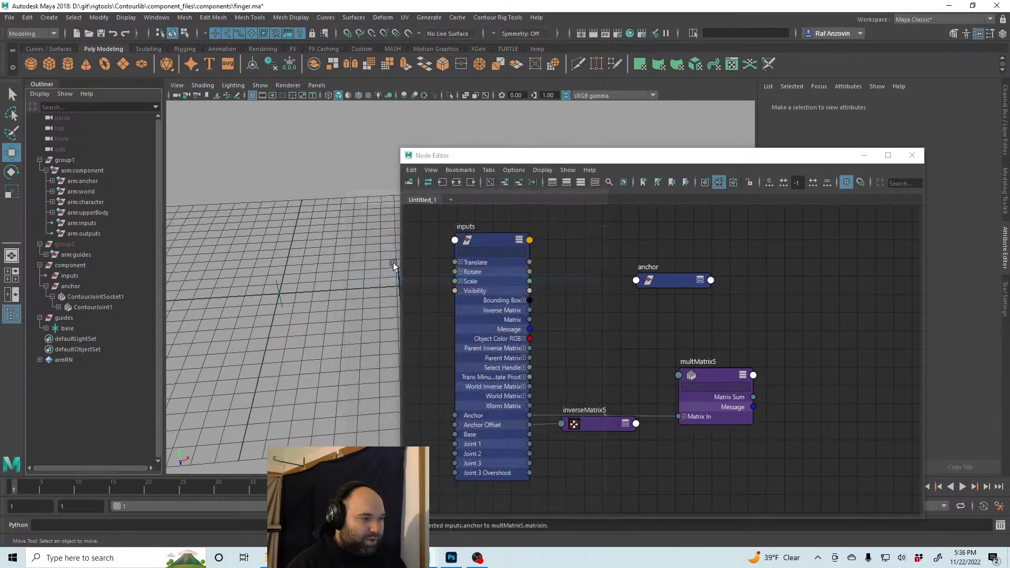
pyautogui.click(685, 416)
pyautogui.click(598, 428)
pyautogui.moveTo(598, 428); pyautogui.dragTo(678, 435)
pyautogui.moveTo(586, 454); pyautogui.dragTo(593, 450)
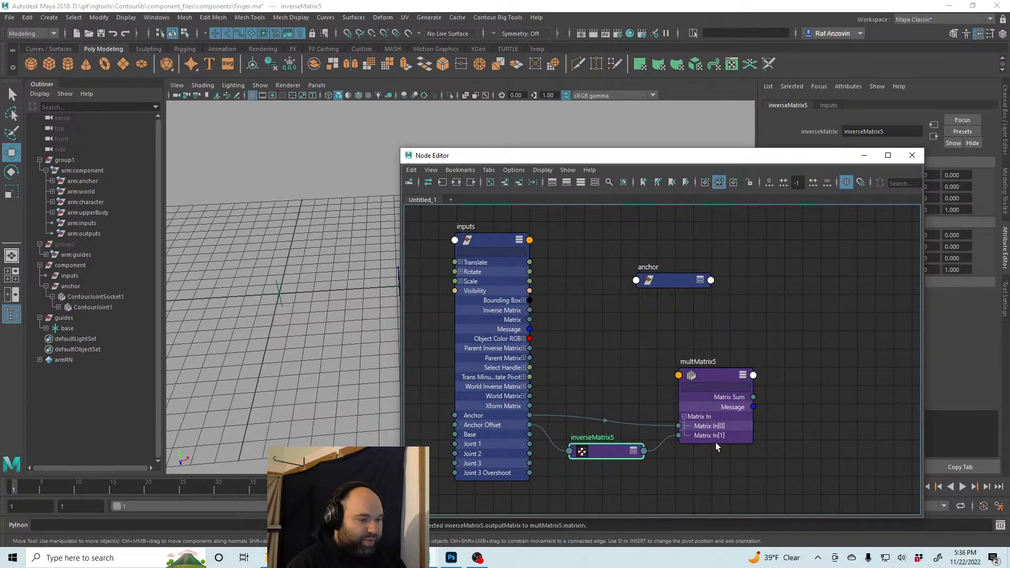
# Expand the inverseMatrix node, connect its Output Matrix to Matrix In[0], and reconnect Anchor to Matrix In[2] of the multMatrix node
pyautogui.click(644, 452)
pyautogui.click(634, 452)
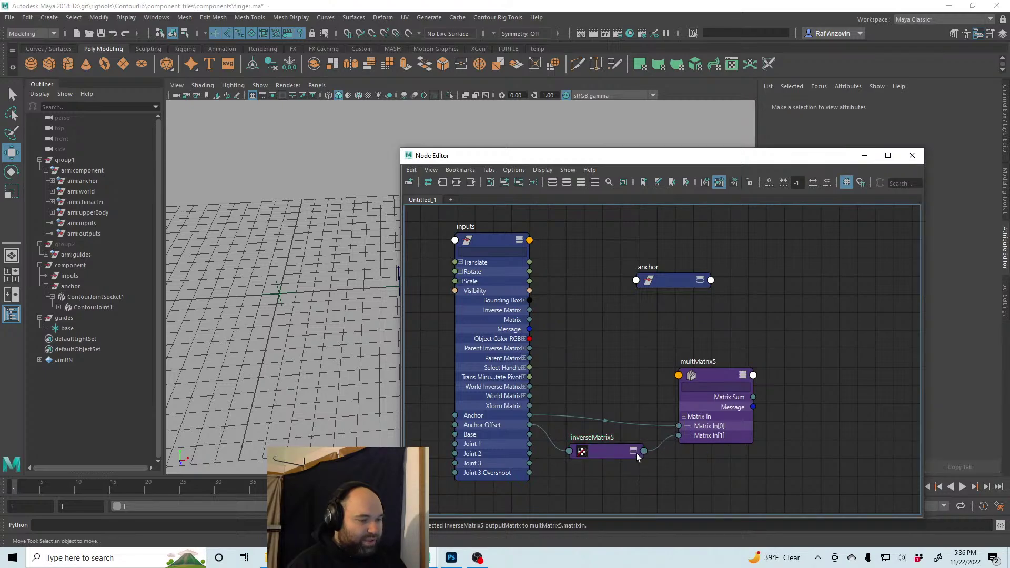
pyautogui.click(634, 451)
pyautogui.moveTo(637, 477); pyautogui.dragTo(678, 427)
pyautogui.moveTo(529, 415); pyautogui.dragTo(679, 445)
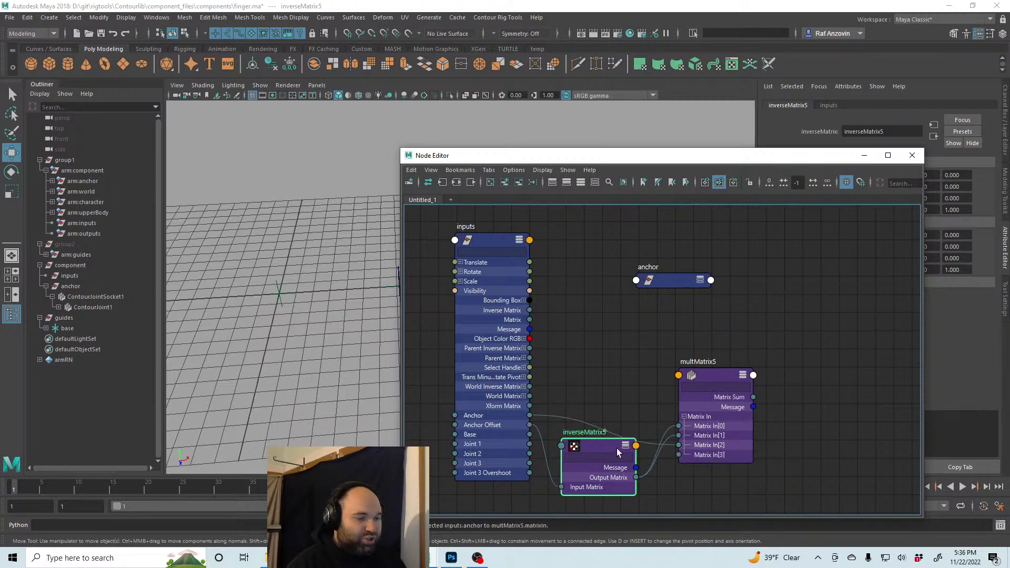
pyautogui.moveTo(614, 447); pyautogui.dragTo(604, 448)
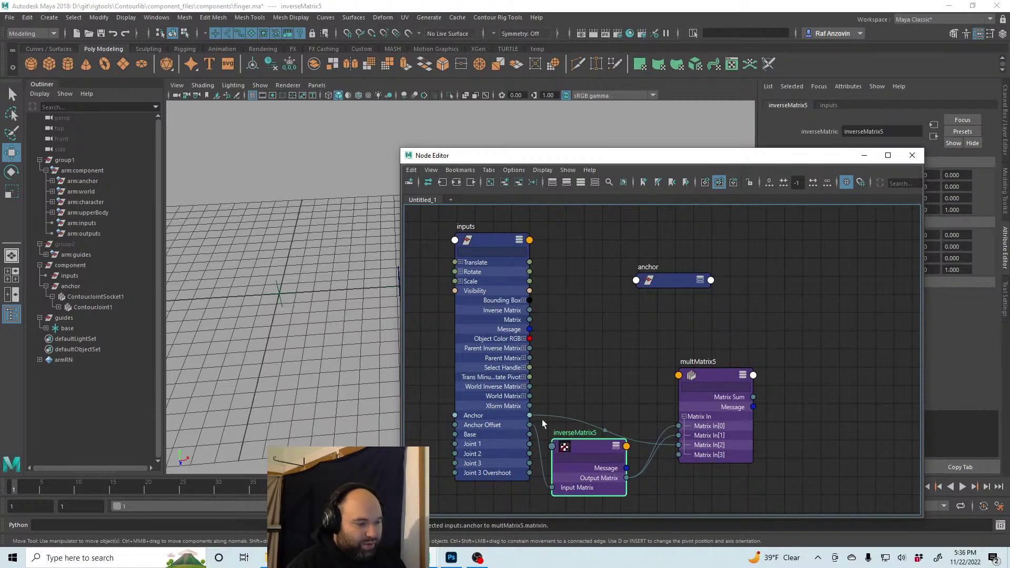
# Switch the Anchor connection from Matrix In[2] to Matrix In[1] and place the inverseMatrix node below the Anchor connection line
pyautogui.click(640, 446)
pyautogui.press('Delete')
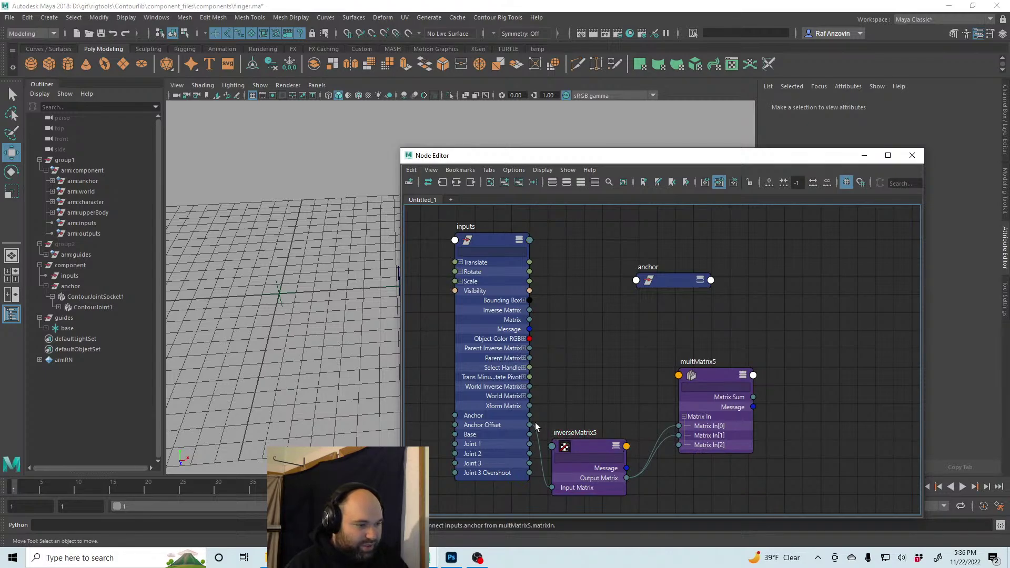
pyautogui.moveTo(535, 417); pyautogui.dragTo(678, 435)
pyautogui.moveTo(591, 434); pyautogui.dragTo(611, 338)
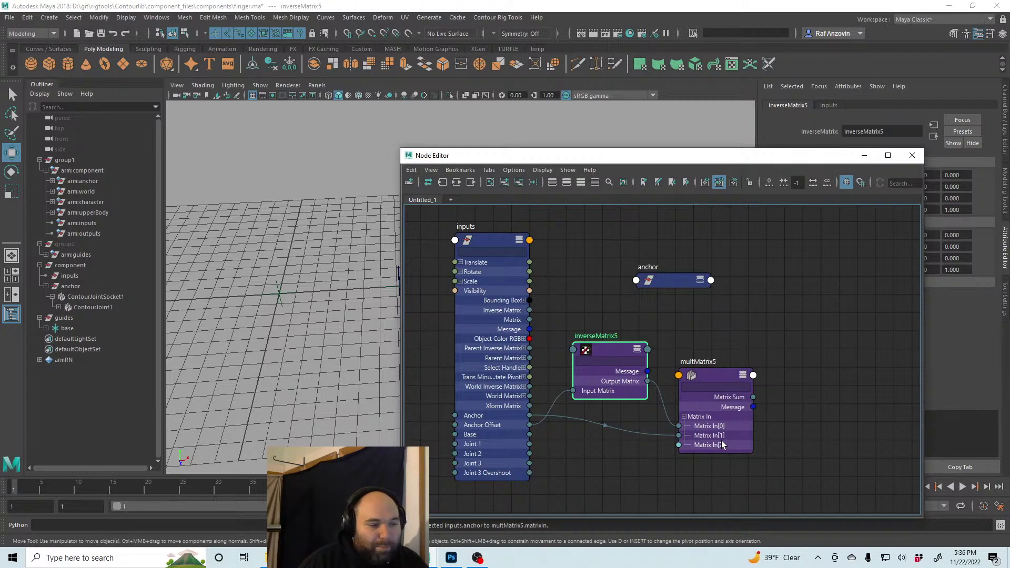
pyautogui.moveTo(608, 361); pyautogui.dragTo(610, 462)
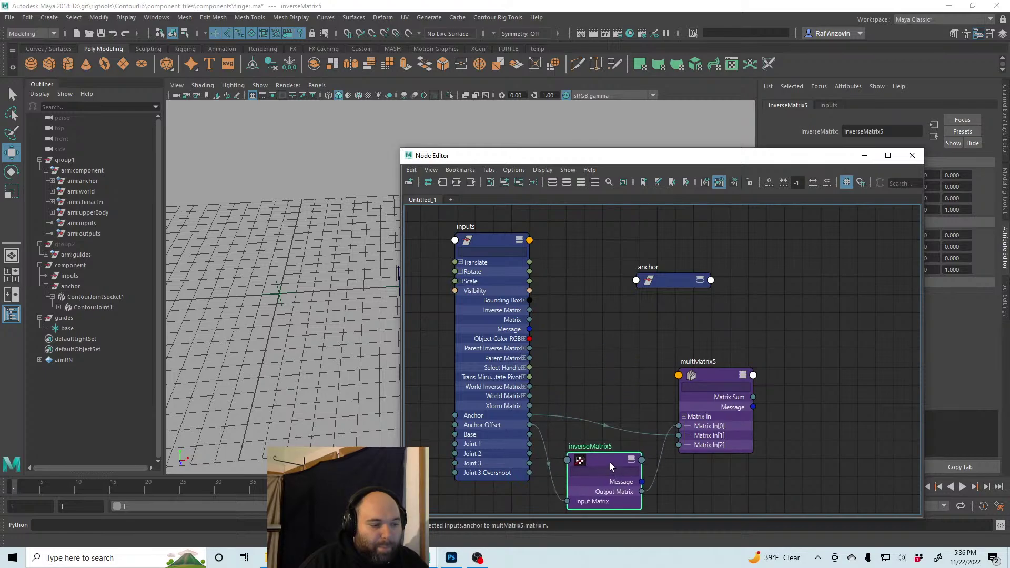
# Create a polygon cube, move it above the grid to about X 16.5, Y 24, and rotate it slightly
pyautogui.click(576, 337)
pyautogui.moveTo(579, 155); pyautogui.dragTo(697, 169)
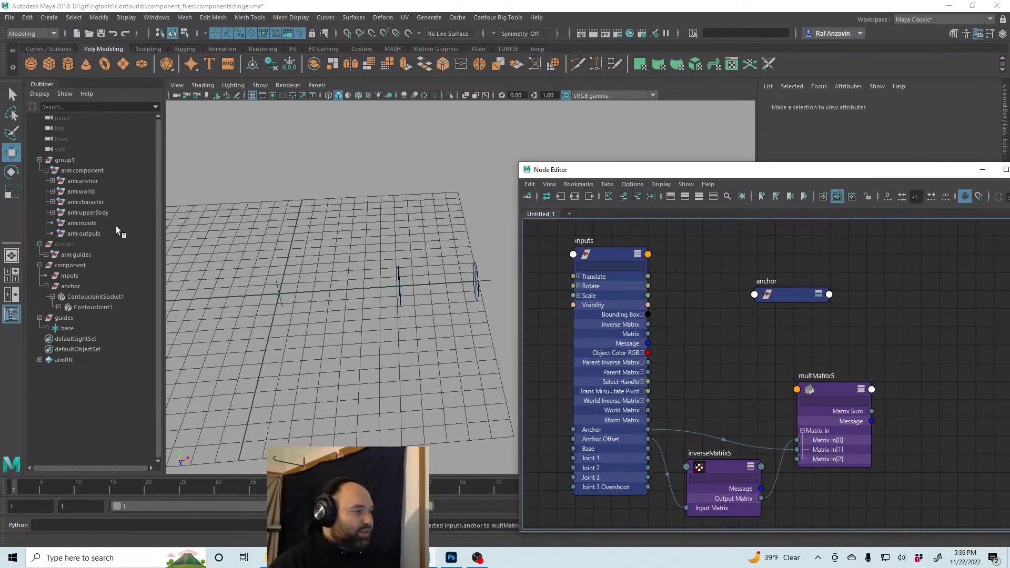
pyautogui.scroll(-5, 332, 263)
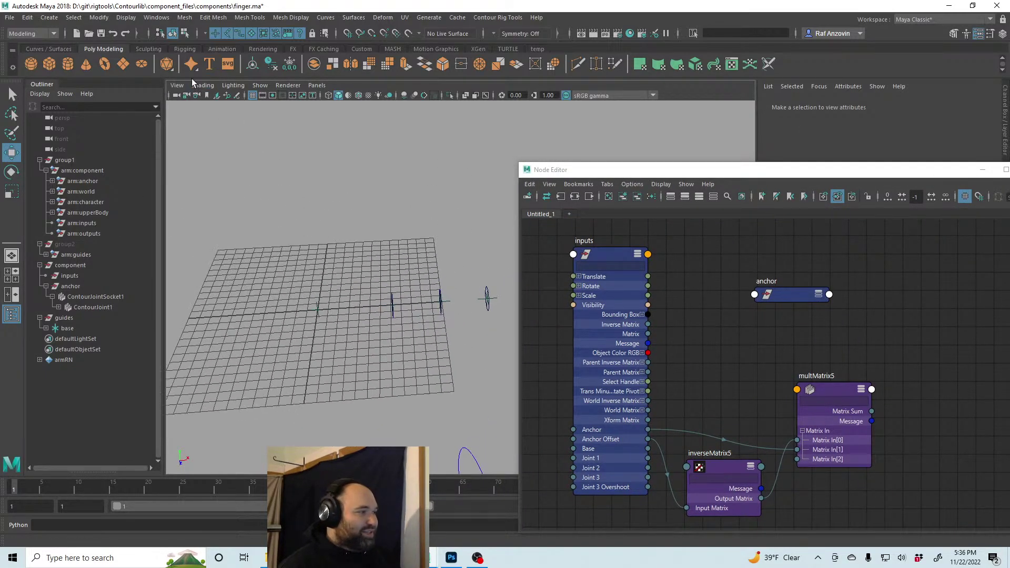
pyautogui.click(49, 64)
pyautogui.keyDown('alt'); pyautogui.moveTo(395, 278); pyautogui.dragTo(448, 139); pyautogui.keyUp('alt')
pyautogui.press('e')
pyautogui.press('w')
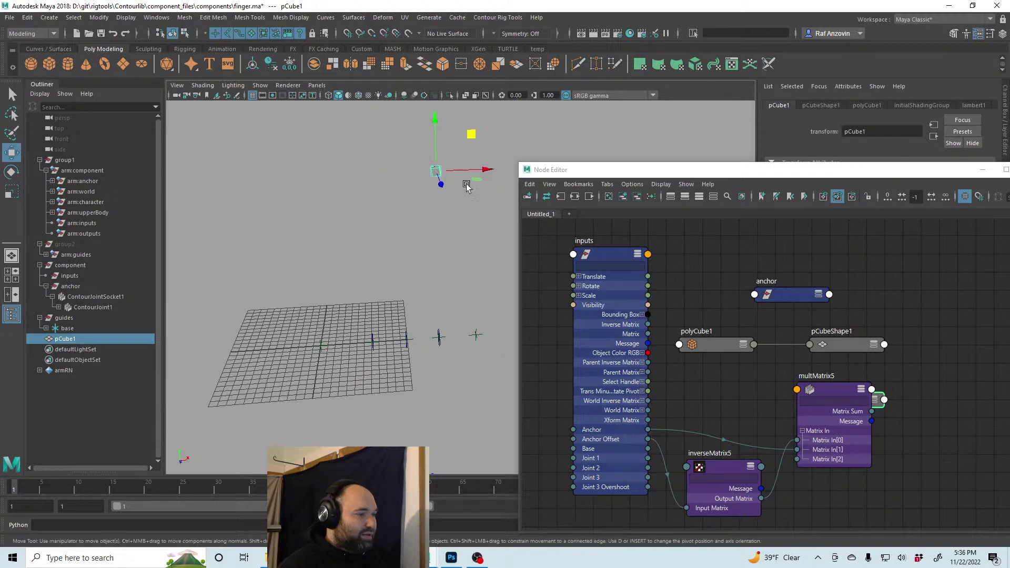
pyautogui.keyDown('alt'); pyautogui.moveTo(450, 230); pyautogui.dragTo(446, 230, button='middle'); pyautogui.keyUp('alt')
# Duplicate the cube and place the copy closer to the grid at about X 5.3, Y 13.2, Z 3.8
pyautogui.hotkey('ctrl', 'd')
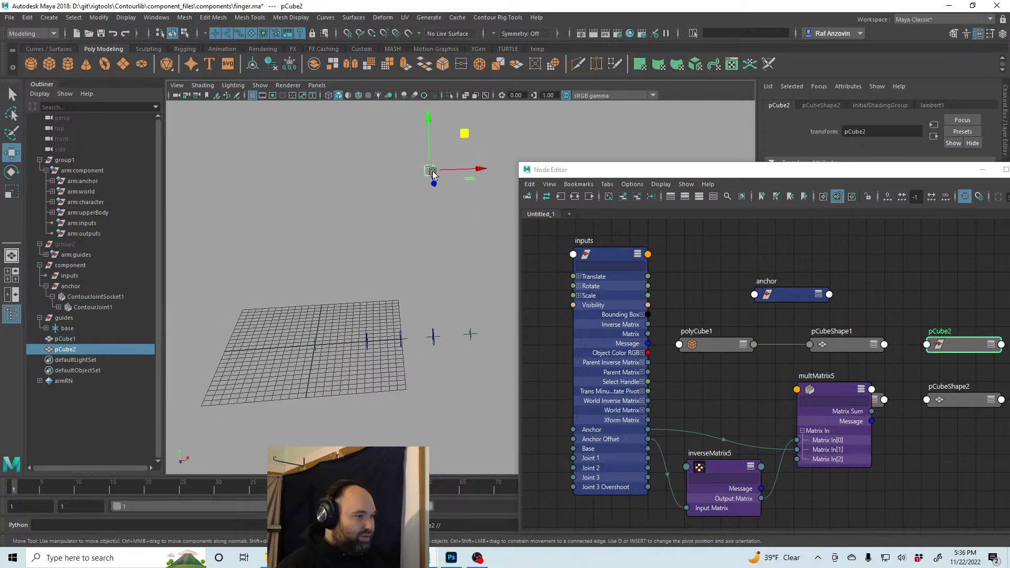
pyautogui.moveTo(432, 171); pyautogui.dragTo(346, 270)
pyautogui.moveTo(573, 171); pyautogui.dragTo(595, 212)
pyautogui.click(426, 215)
# Open a new Node Editor graph, add the original cube pCube1 to it, and expand its transform node's attributes
pyautogui.click(433, 172)
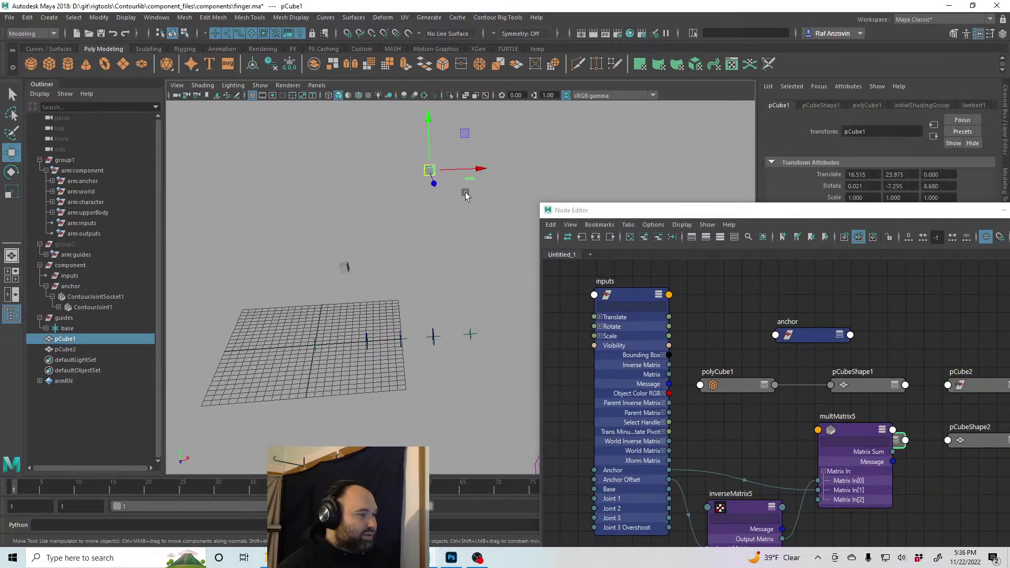
pyautogui.moveTo(666, 210); pyautogui.dragTo(581, 202)
pyautogui.click(554, 255)
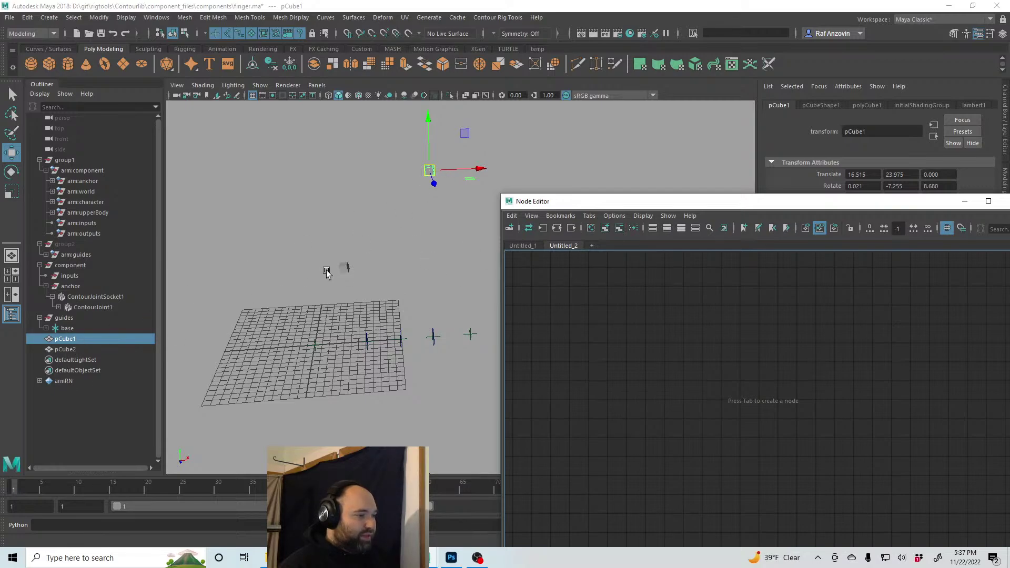
pyautogui.moveTo(104, 351); pyautogui.dragTo(630, 319, button='middle')
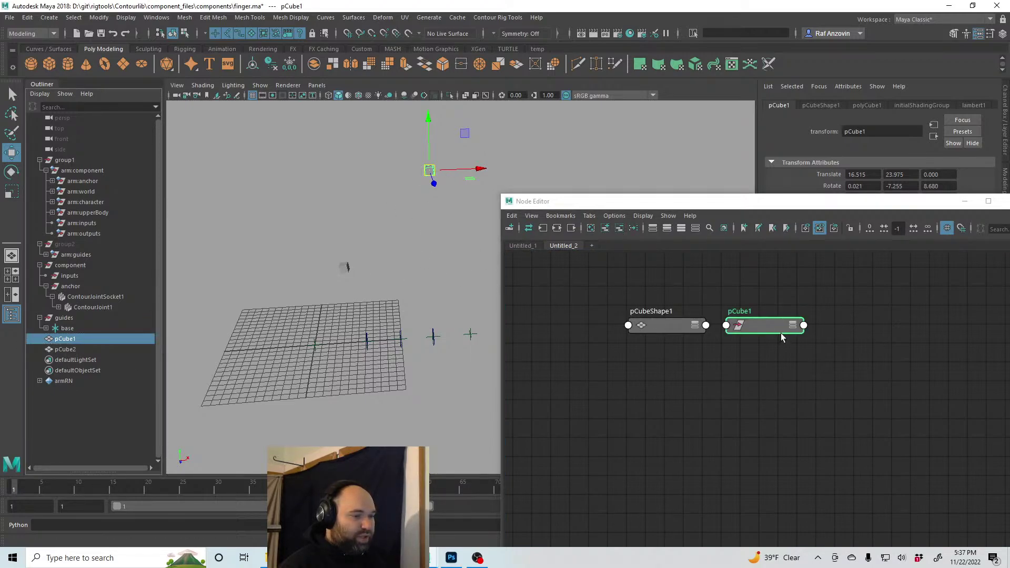
pyautogui.click(703, 308)
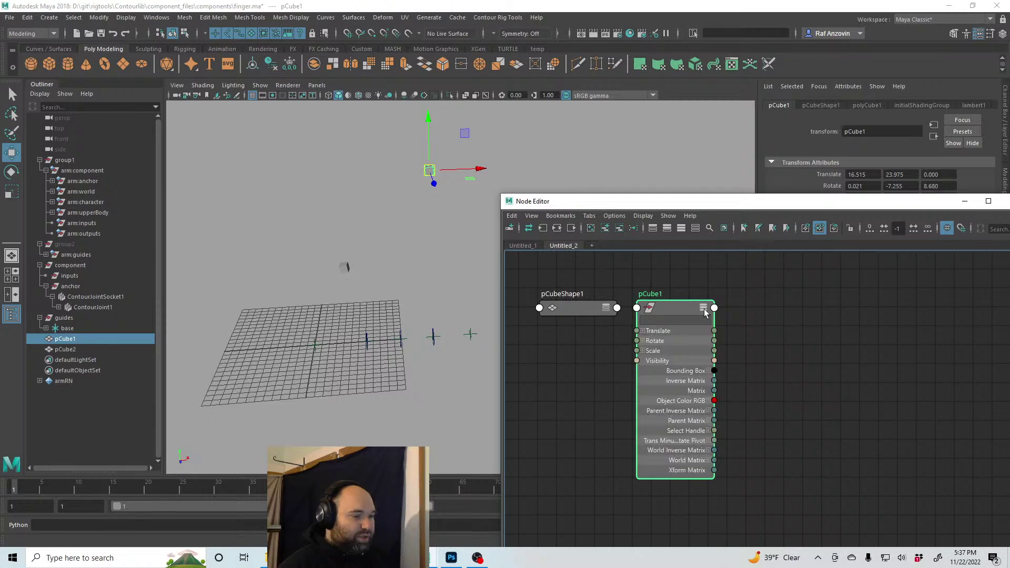
pyautogui.keyDown('alt'); pyautogui.moveTo(731, 414); pyautogui.dragTo(722, 415, button='middle'); pyautogui.keyUp('alt')
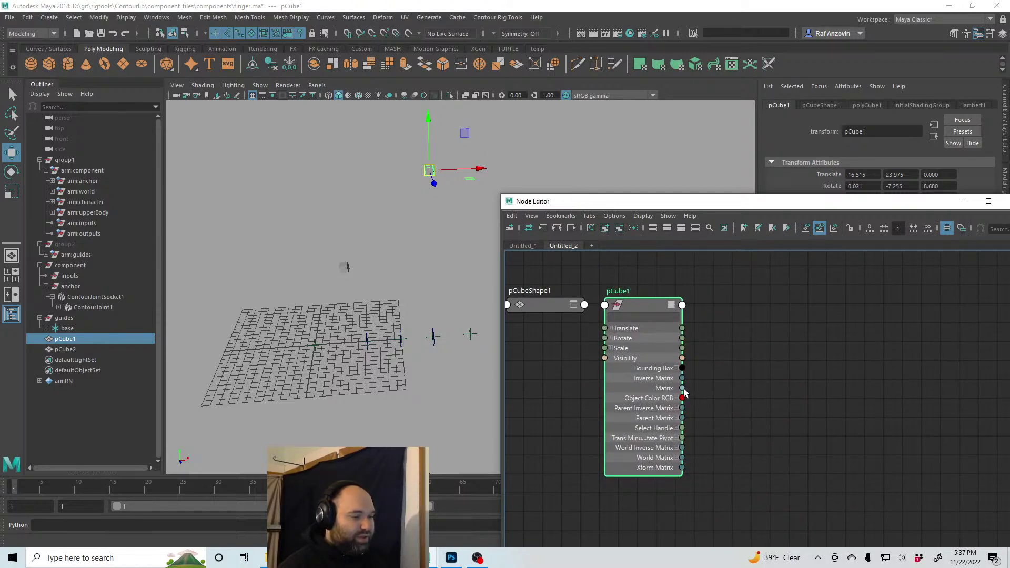
pyautogui.moveTo(682, 388); pyautogui.dragTo(736, 401)
pyautogui.click(731, 424)
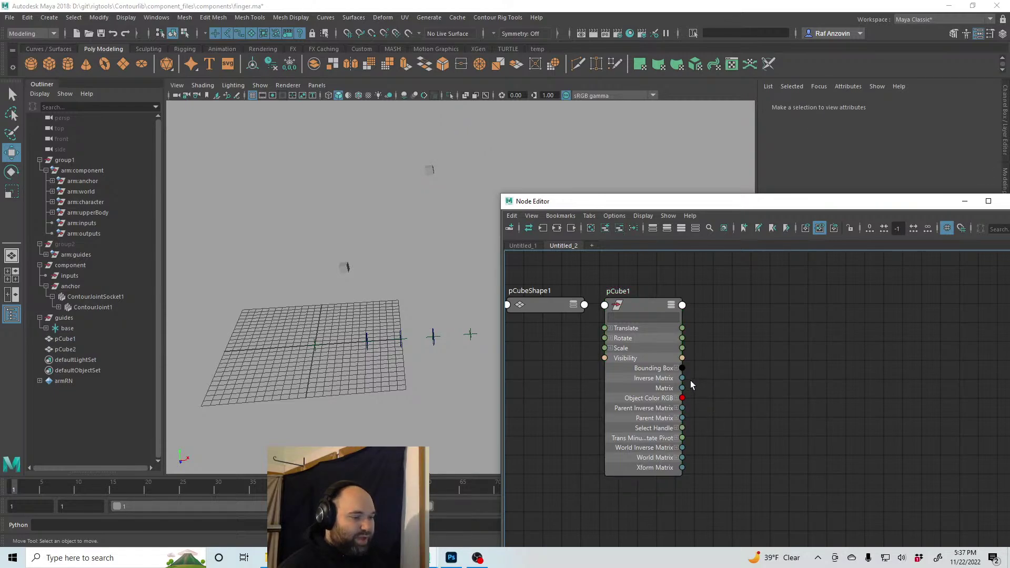
# Add pCube2 to the graph, move its shape node out of the way, and expand the transform node's attributes
pyautogui.click(88, 350)
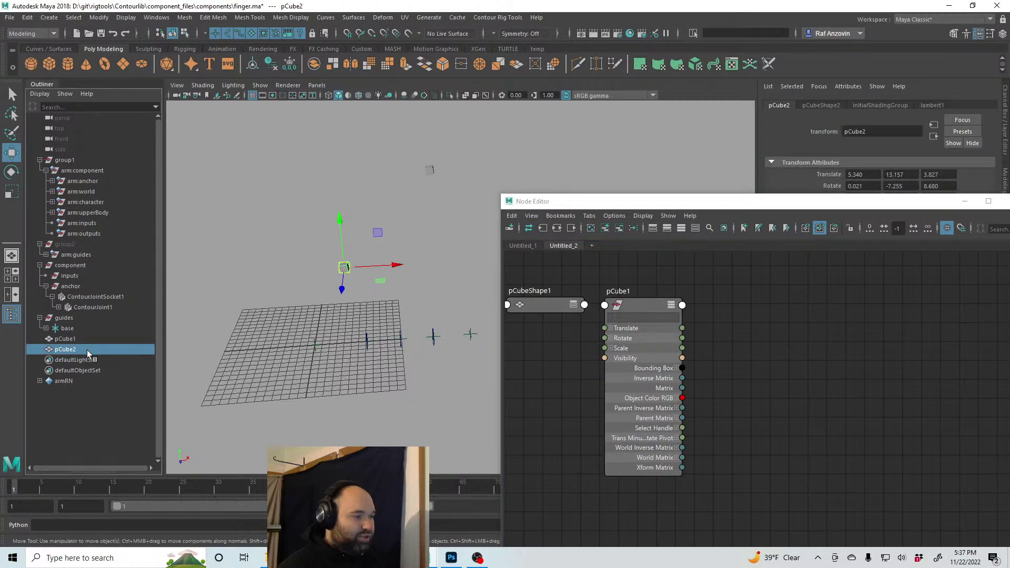
pyautogui.moveTo(87, 351); pyautogui.dragTo(812, 359)
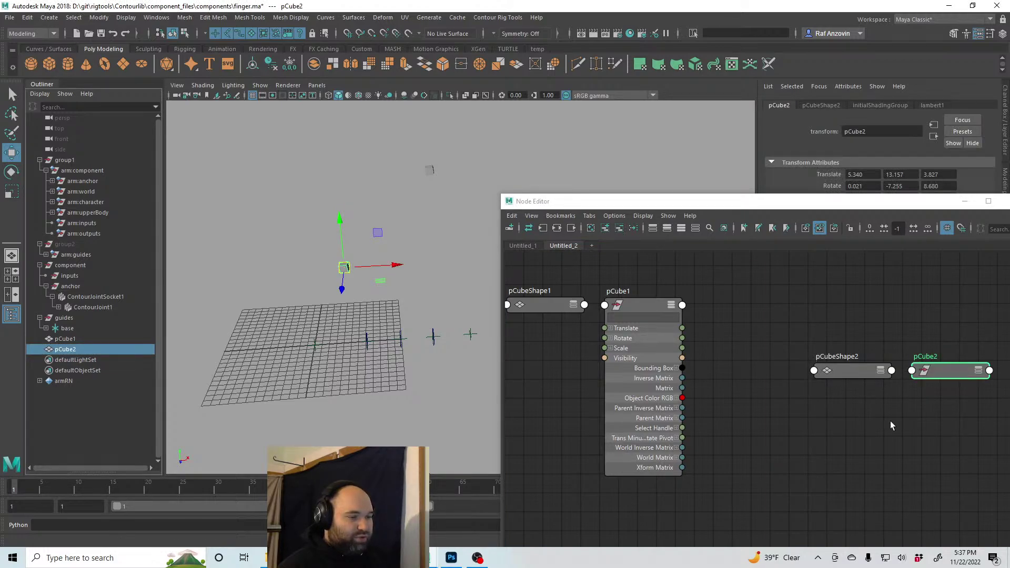
pyautogui.moveTo(873, 373); pyautogui.dragTo(898, 262)
pyautogui.moveTo(971, 368); pyautogui.dragTo(910, 363)
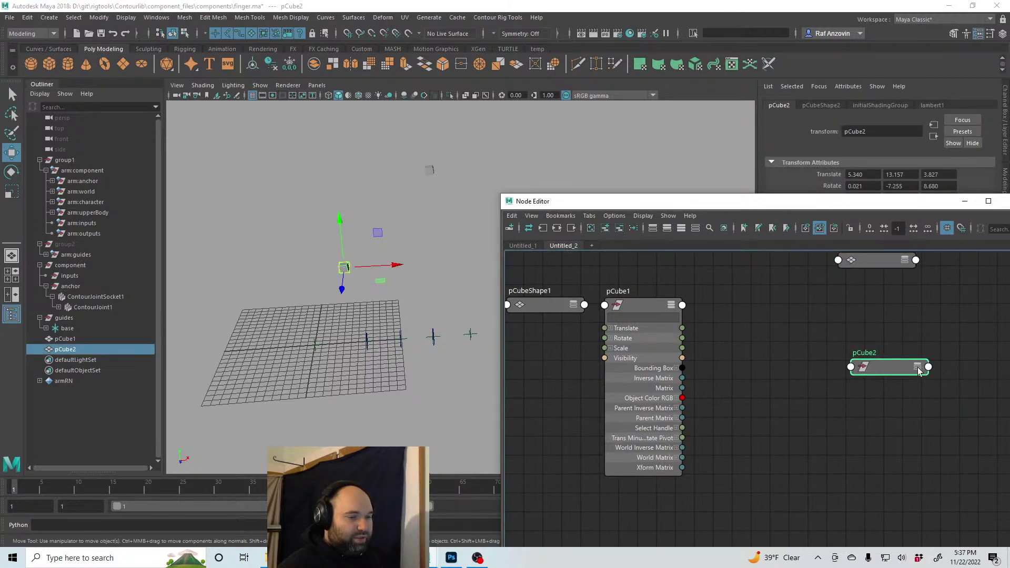
pyautogui.click(917, 367)
# Create a decomposeMatrix node between the two cubes and connect pCube1's Inverse Matrix to its Input Matrix
pyautogui.click(743, 355)
pyautogui.press('Tab')
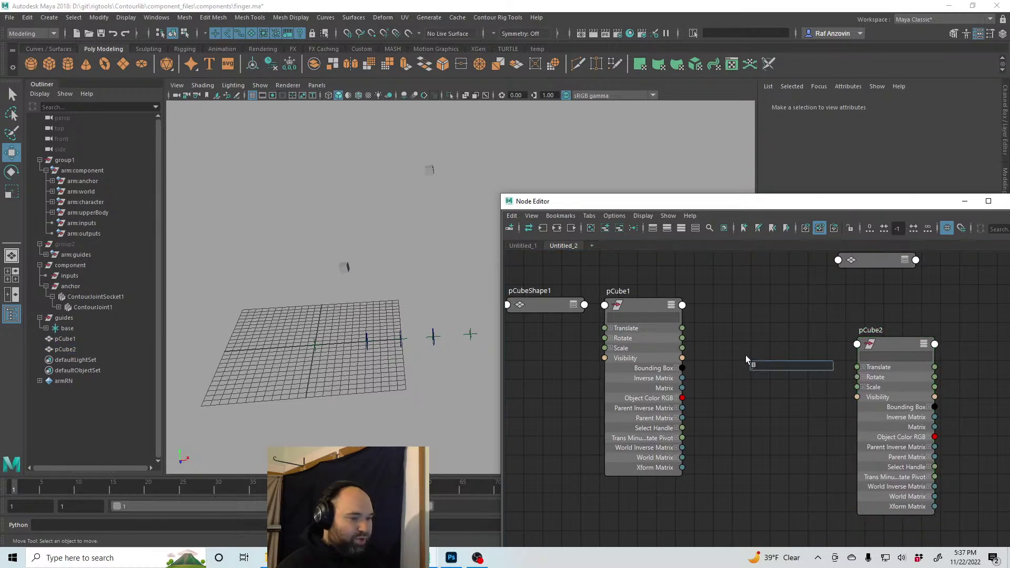
pyautogui.write('decomp')
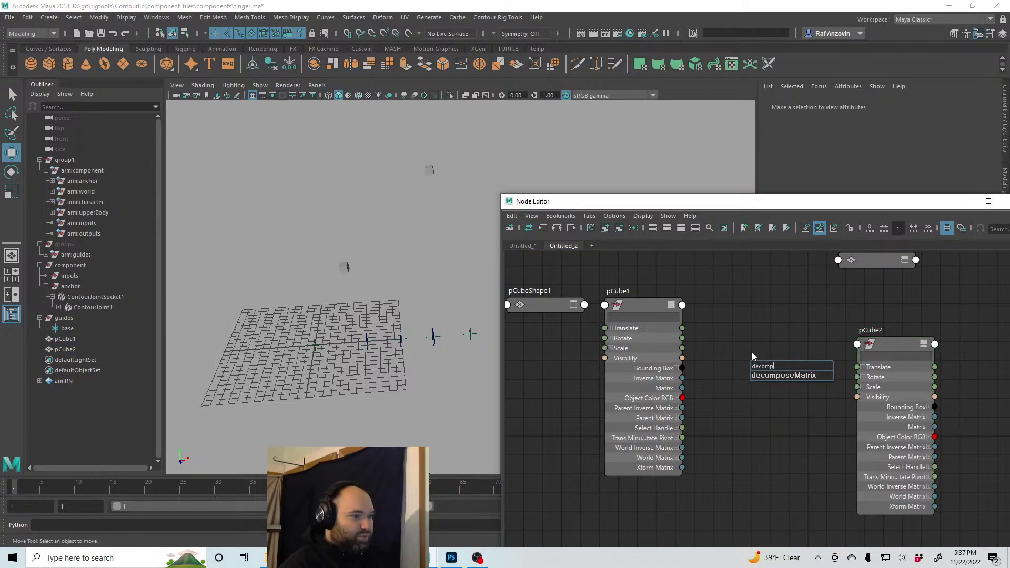
pyautogui.click(785, 375)
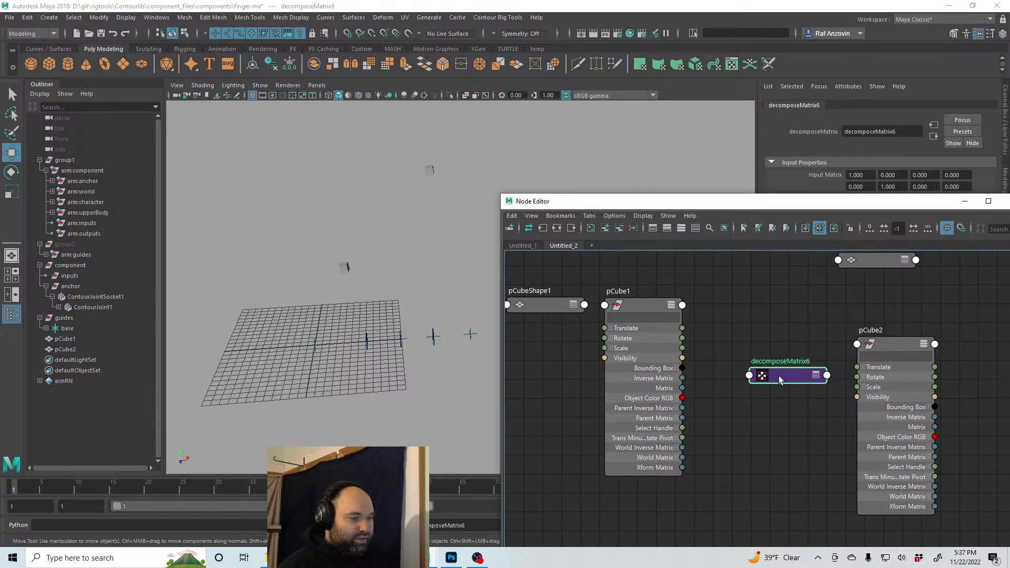
pyautogui.moveTo(693, 392); pyautogui.dragTo(751, 381)
pyautogui.click(718, 339)
pyautogui.click(383, 260)
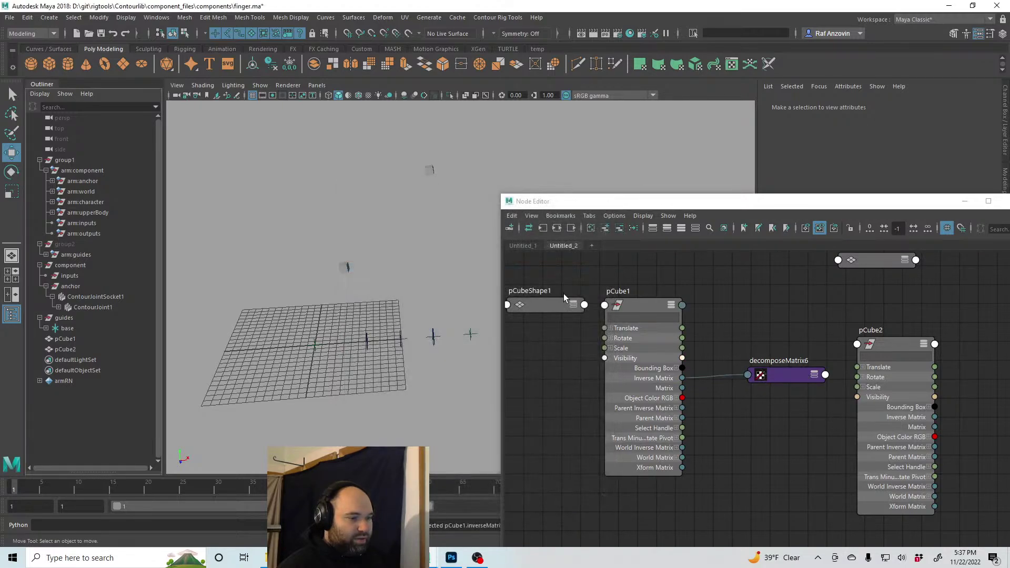
# Expand the decomposeMatrix node and connect its Output Translate, Output Rotate and Output Scale to pCube2's Translate, Rotate and Scale
pyautogui.click(814, 374)
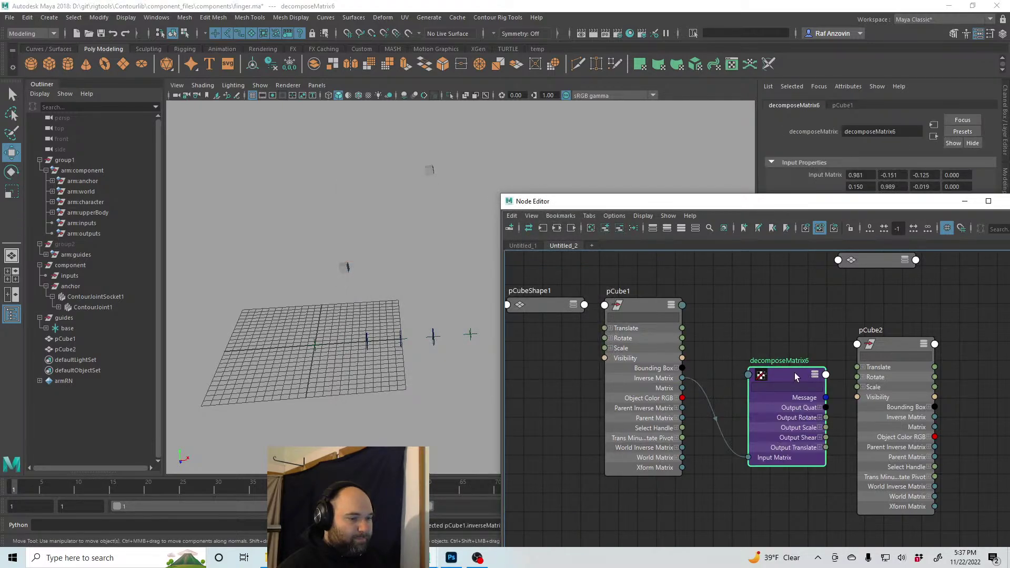
pyautogui.moveTo(794, 372); pyautogui.dragTo(778, 353)
pyautogui.keyDown('alt'); pyautogui.moveTo(815, 438); pyautogui.dragTo(784, 442, button='middle'); pyautogui.keyUp('alt')
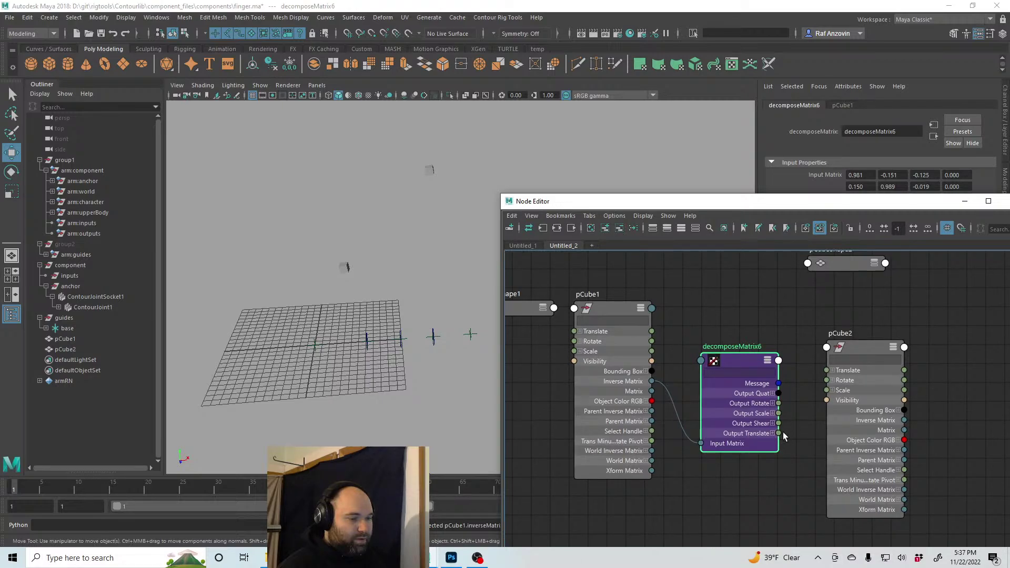
pyautogui.moveTo(779, 433); pyautogui.dragTo(826, 370)
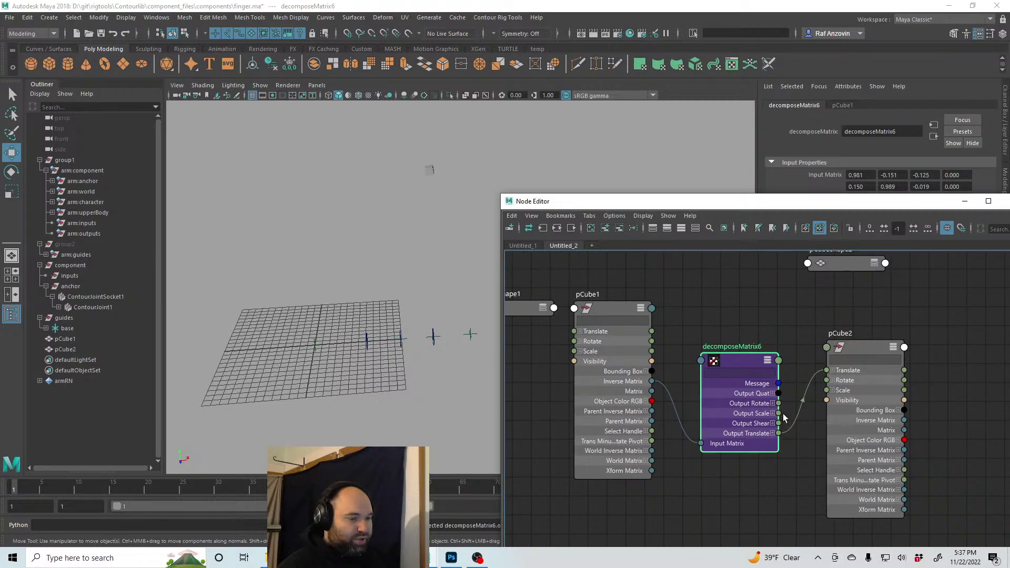
pyautogui.moveTo(779, 403); pyautogui.dragTo(826, 380)
pyautogui.moveTo(779, 413); pyautogui.dragTo(826, 390)
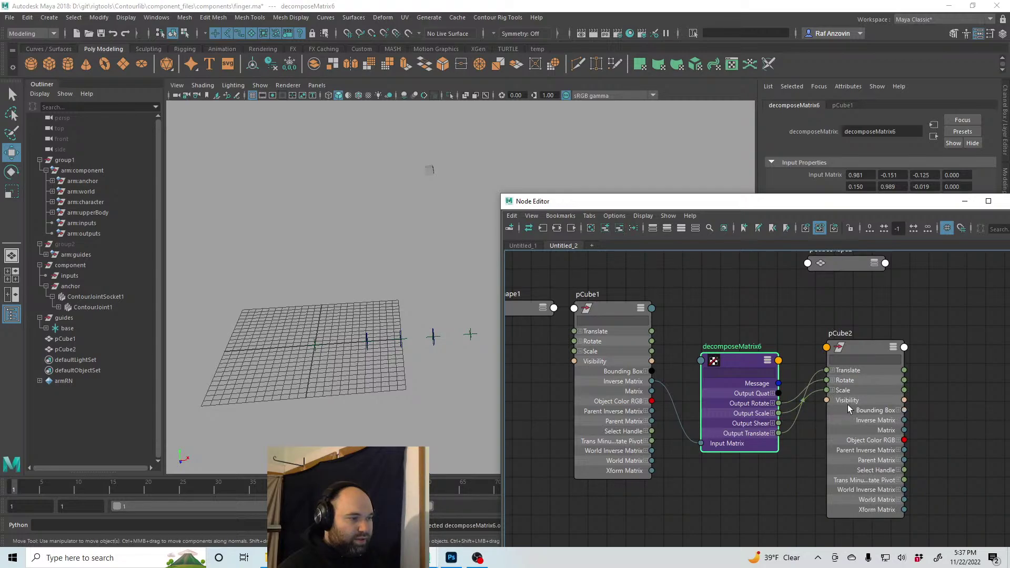
# Compare the positions of pCube1 and pCube2 relative to the grid origin from several view angles
pyautogui.click(429, 170)
pyautogui.keyDown('alt'); pyautogui.moveTo(440, 273); pyautogui.dragTo(326, 351); pyautogui.keyUp('alt')
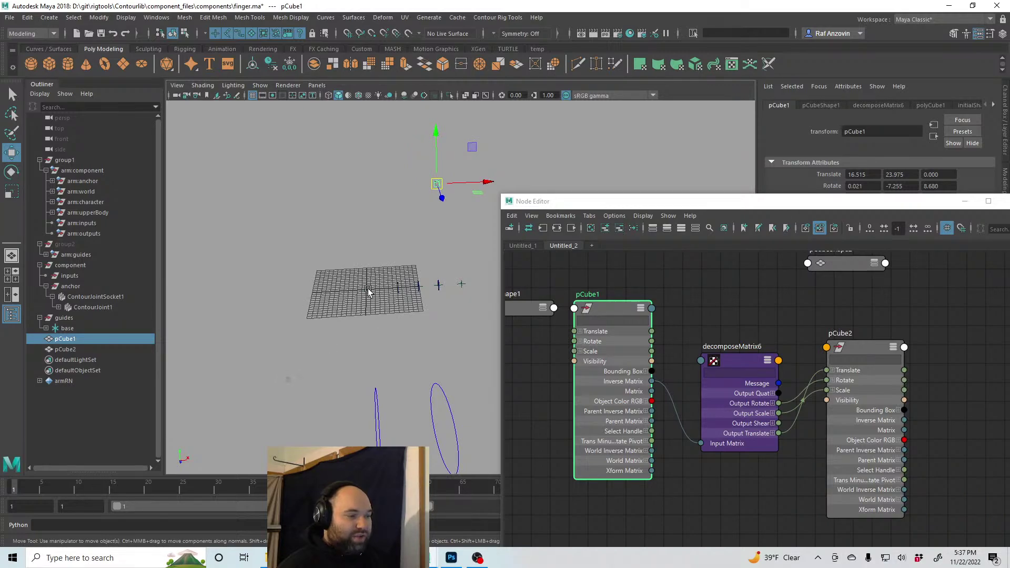
pyautogui.keyDown('alt'); pyautogui.moveTo(368, 292); pyautogui.dragTo(393, 305); pyautogui.keyUp('alt')
pyautogui.keyDown('alt'); pyautogui.moveTo(393, 305); pyautogui.dragTo(399, 307, button='right'); pyautogui.keyUp('alt')
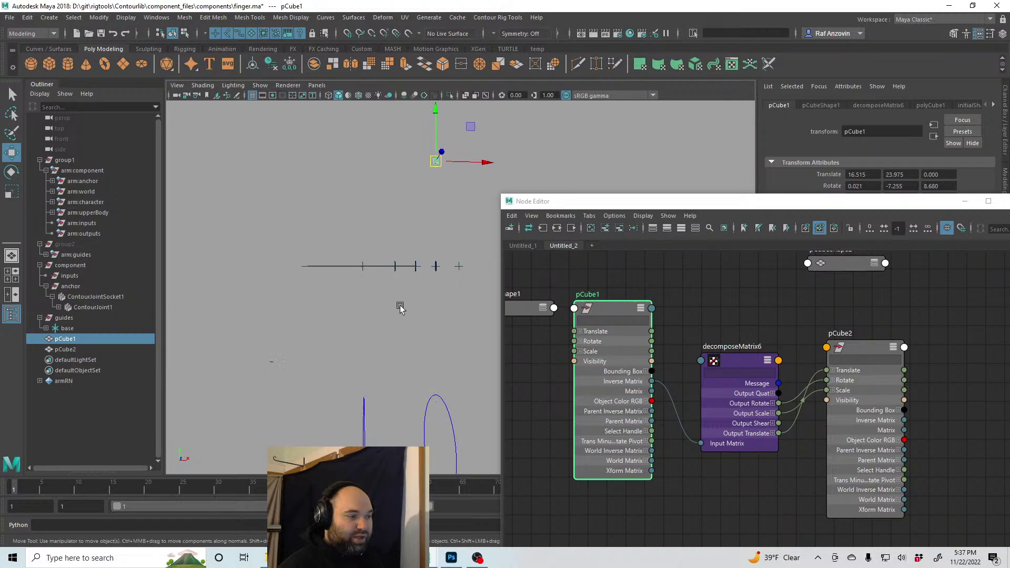
pyautogui.click(270, 364)
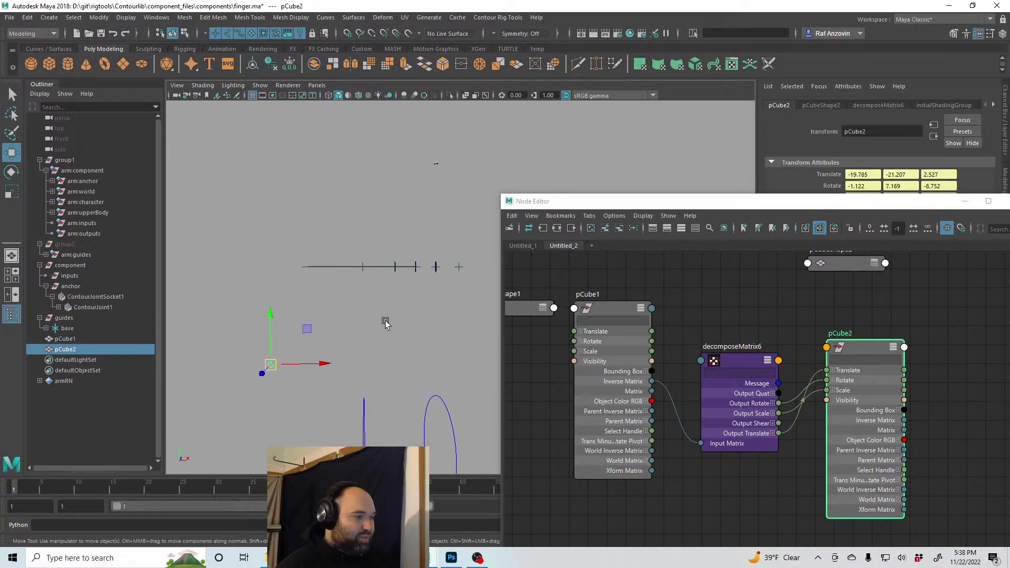
# Try scaling pCube1 uniformly to test how the inverse matrix drives pCube2
pyautogui.click(437, 157)
pyautogui.click(436, 161)
pyautogui.press('r')
pyautogui.moveTo(446, 170)
pyautogui.mouseDown()
pyautogui.moveTo(459, 166)
pyautogui.moveTo(440, 166)
pyautogui.moveTo(446, 175)
pyautogui.mouseUp()
pyautogui.press('w')
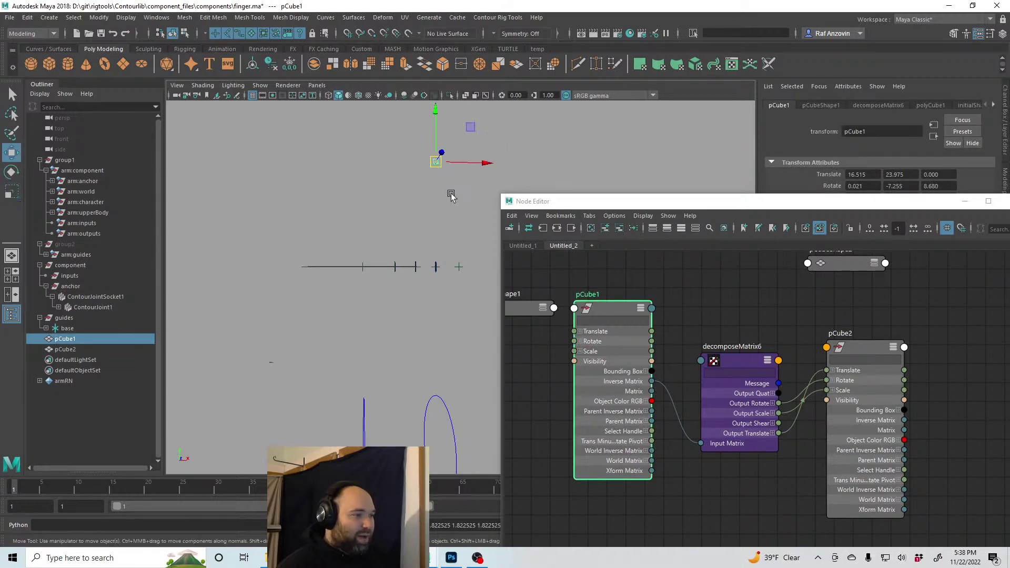
pyautogui.click(347, 342)
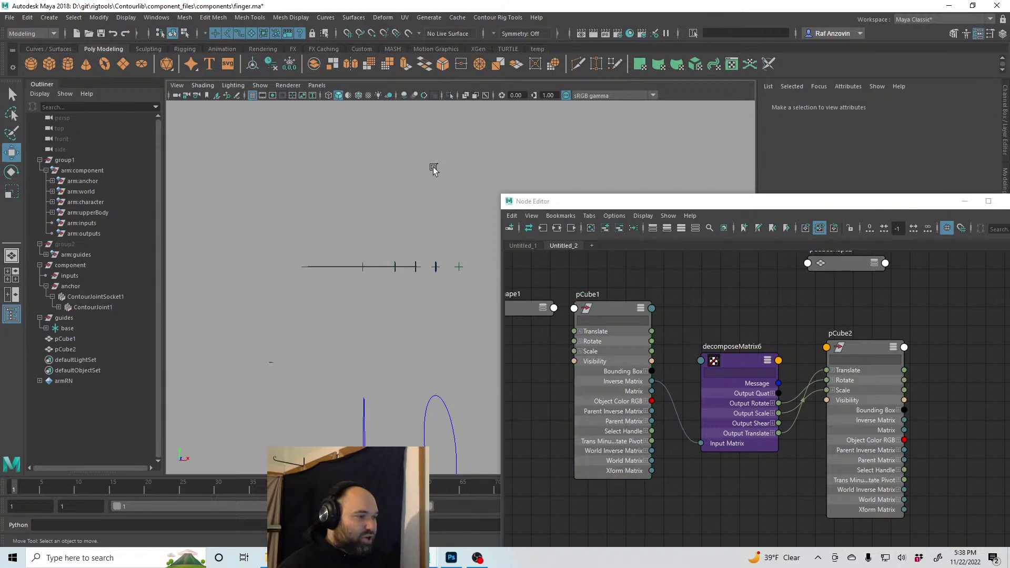
# Rotate pCube1 freely to about 1.2, 2.8 and 21.8 degrees in X, Y and Z
pyautogui.click(434, 164)
pyautogui.press('e')
pyautogui.moveTo(440, 184)
pyautogui.mouseDown()
pyautogui.moveTo(408, 187)
pyautogui.moveTo(437, 189)
pyautogui.mouseUp()
pyautogui.press('w')
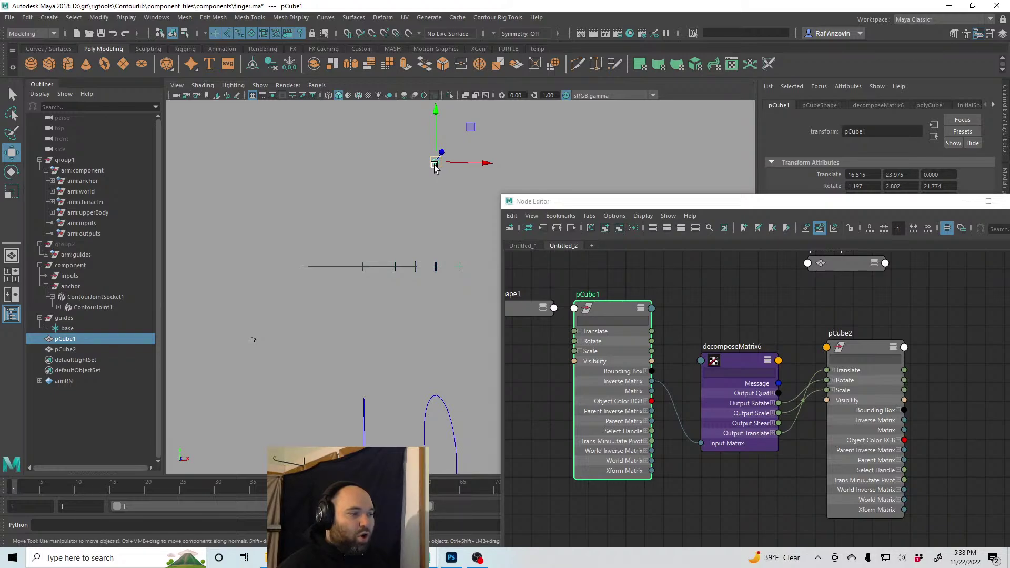
# Parent pCube2 under pCube1 and expand the pCube1 hierarchy
pyautogui.keyDown('alt'); pyautogui.moveTo(419, 268); pyautogui.dragTo(406, 311); pyautogui.keyUp('alt')
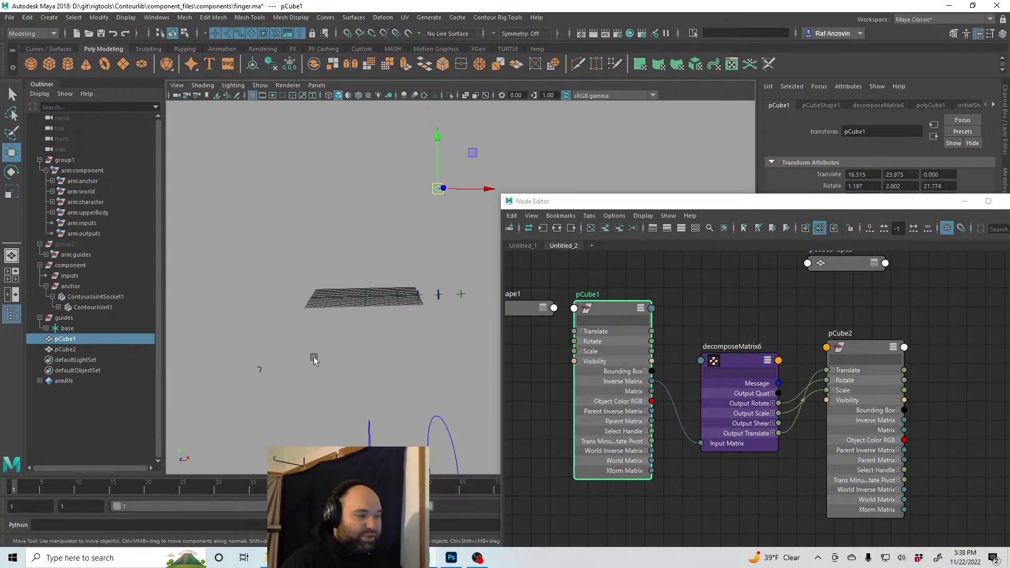
pyautogui.click(260, 370)
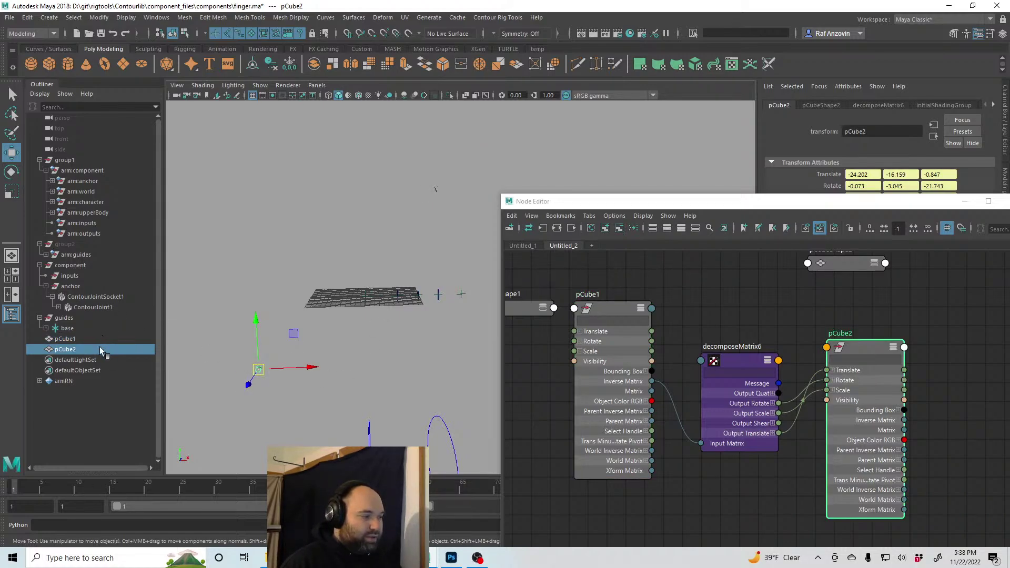
pyautogui.moveTo(99, 346); pyautogui.dragTo(101, 338, button='middle')
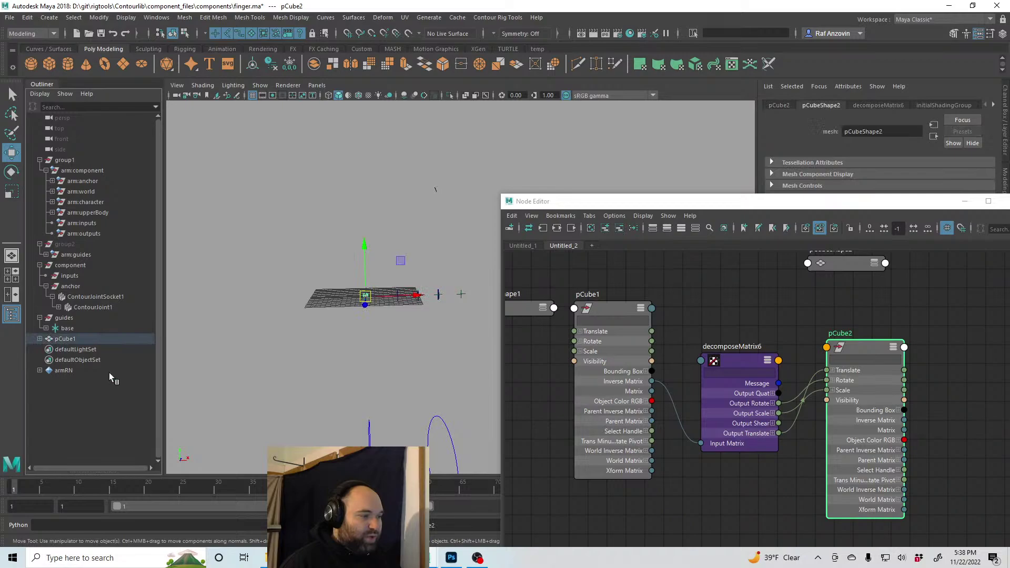
pyautogui.click(39, 338)
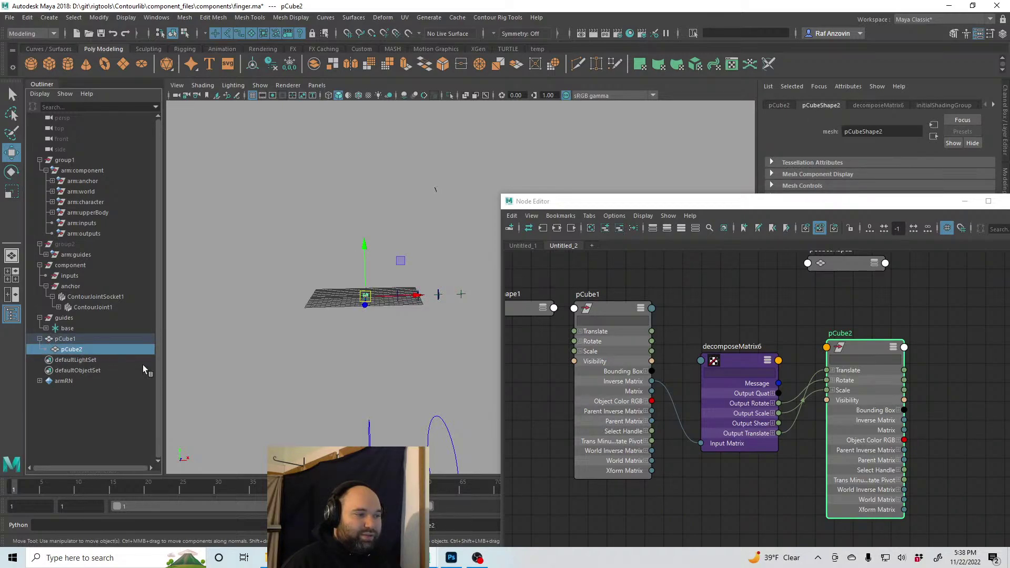
# Move and rotate pCube1 to test its inverse-driven child, leaving it at about X 17.8, Y 22.3, Z 0.4
pyautogui.click(456, 194)
pyautogui.keyDown('alt'); pyautogui.moveTo(455, 221); pyautogui.dragTo(450, 284, button='right'); pyautogui.keyUp('alt')
pyautogui.click(424, 149)
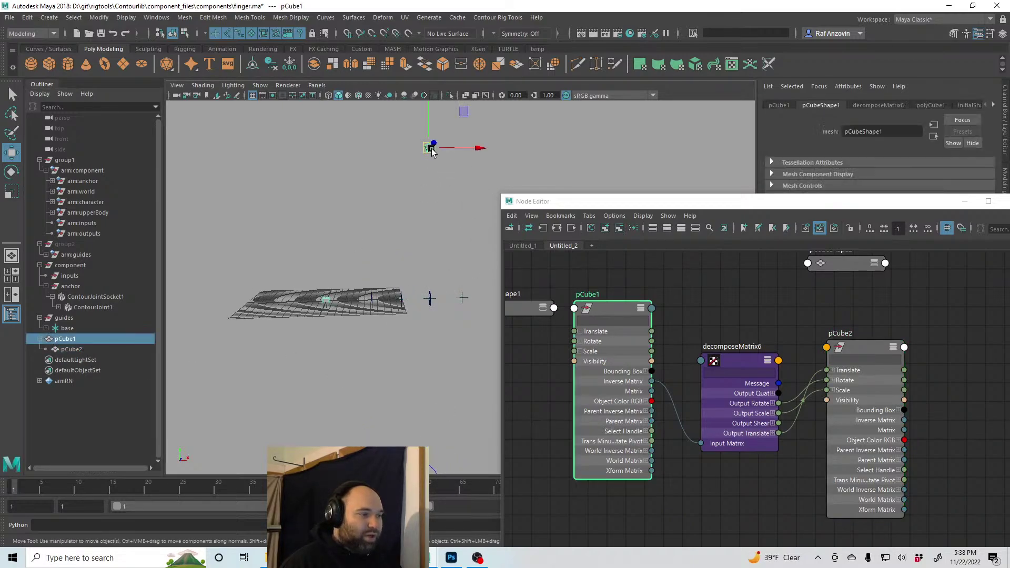
pyautogui.press('e')
pyautogui.press('w')
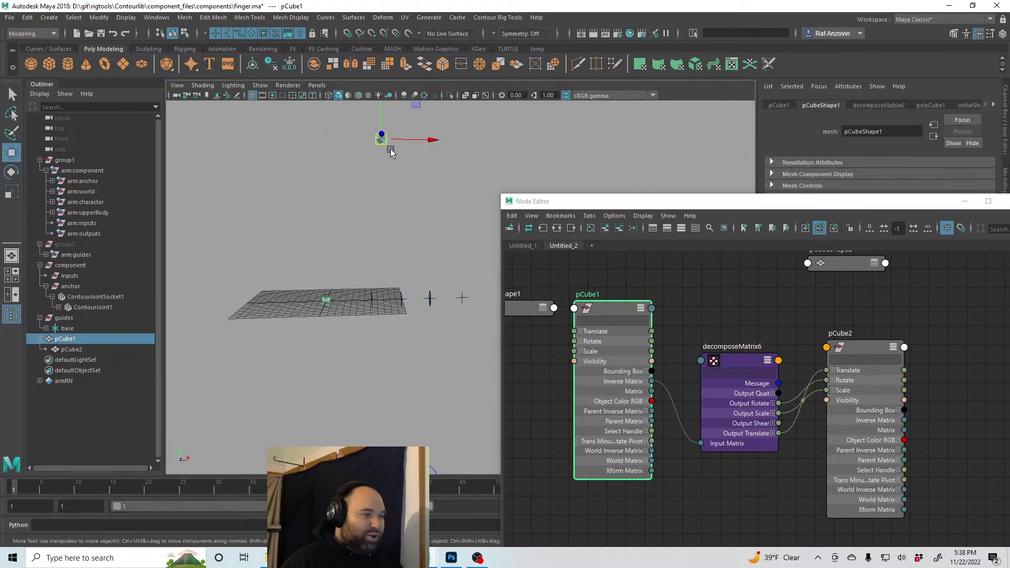
pyautogui.moveTo(381, 139); pyautogui.dragTo(440, 154)
pyautogui.press('e')
pyautogui.press('w')
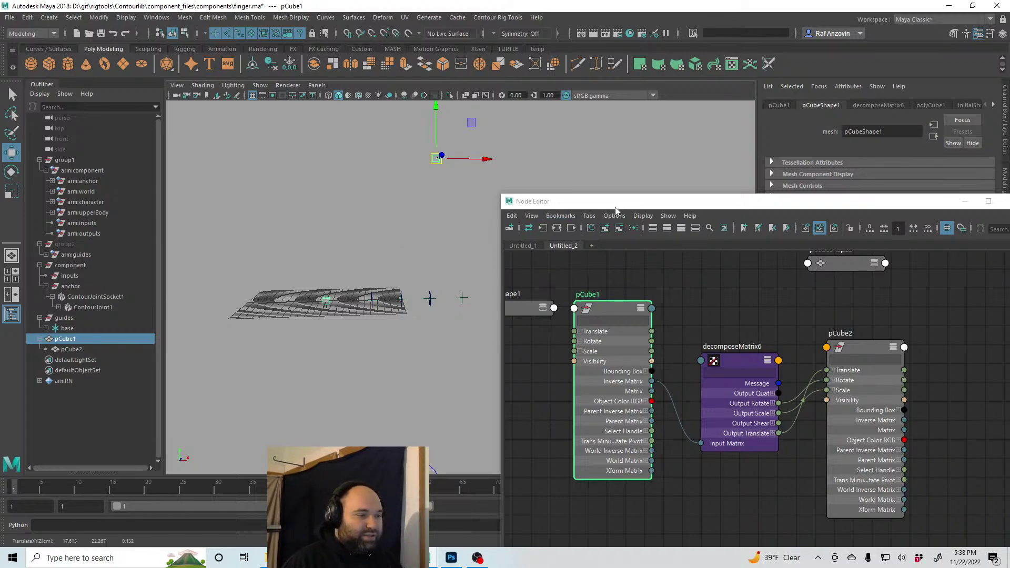
pyautogui.moveTo(625, 203); pyautogui.dragTo(557, 129)
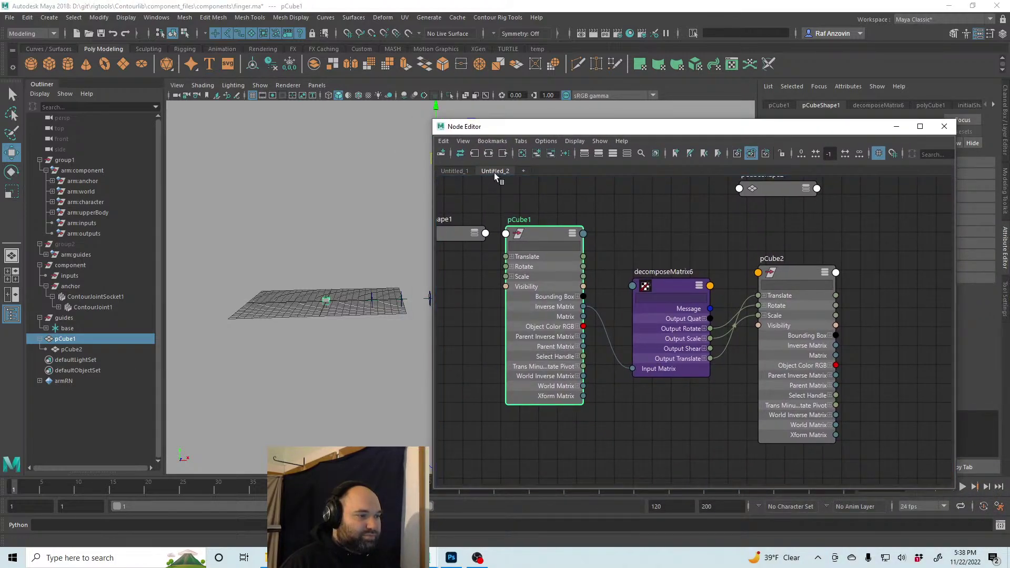
# Return to the Untitled_1 node graph and place inverseMatrix5 just below and before multMatrix5, between it and the inputs node
pyautogui.click(451, 172)
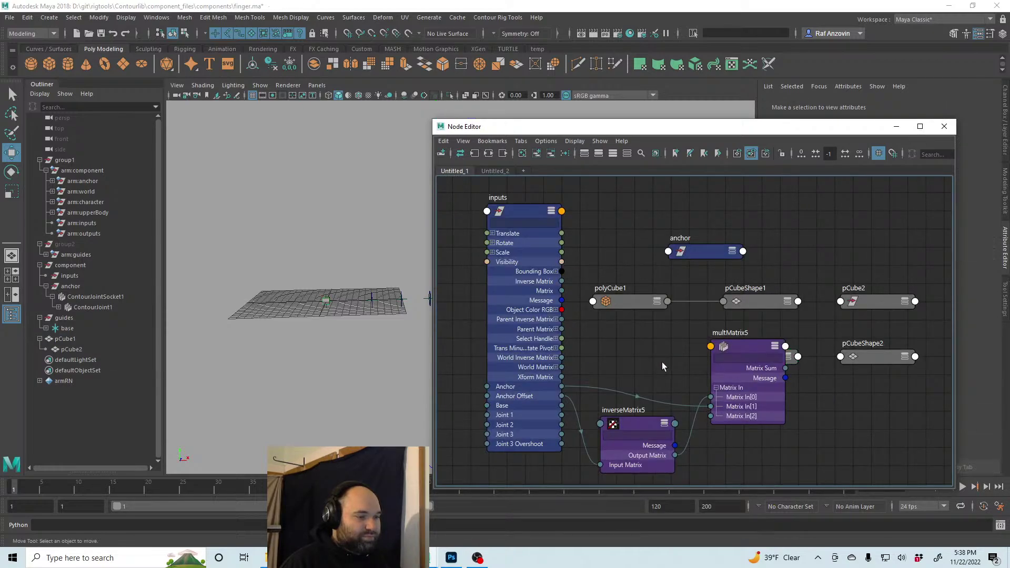
pyautogui.moveTo(812, 428); pyautogui.dragTo(803, 408, button='middle')
pyautogui.moveTo(632, 394); pyautogui.dragTo(646, 313)
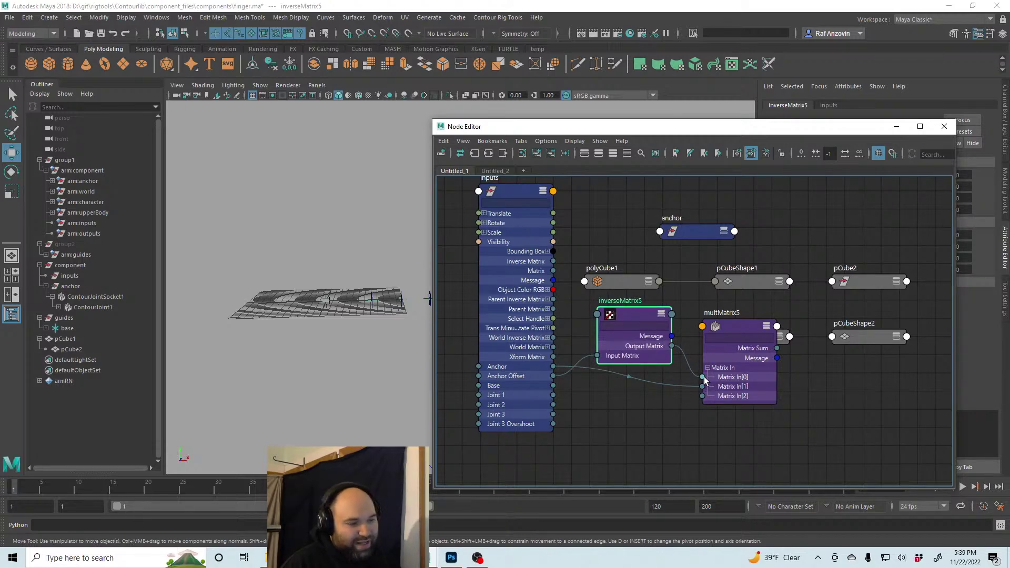
pyautogui.moveTo(642, 316); pyautogui.dragTo(641, 405)
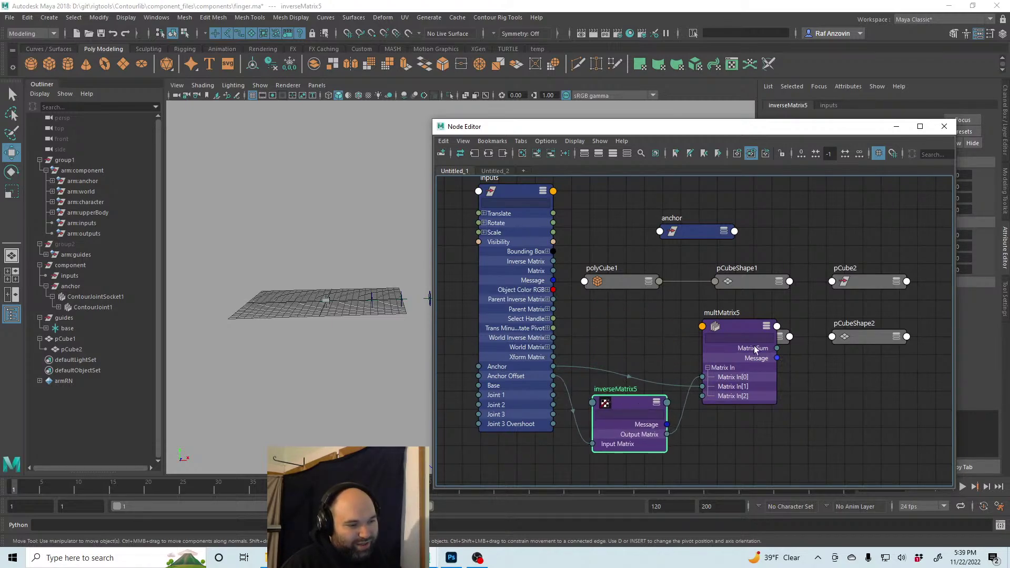
pyautogui.moveTo(748, 327); pyautogui.dragTo(737, 325)
pyautogui.moveTo(850, 391); pyautogui.dragTo(796, 381, button='middle')
# Move the pCube1 and pCubeShape2 nodes clear of multMatrix5 in the node graph
pyautogui.scroll(-1, 783, 377)
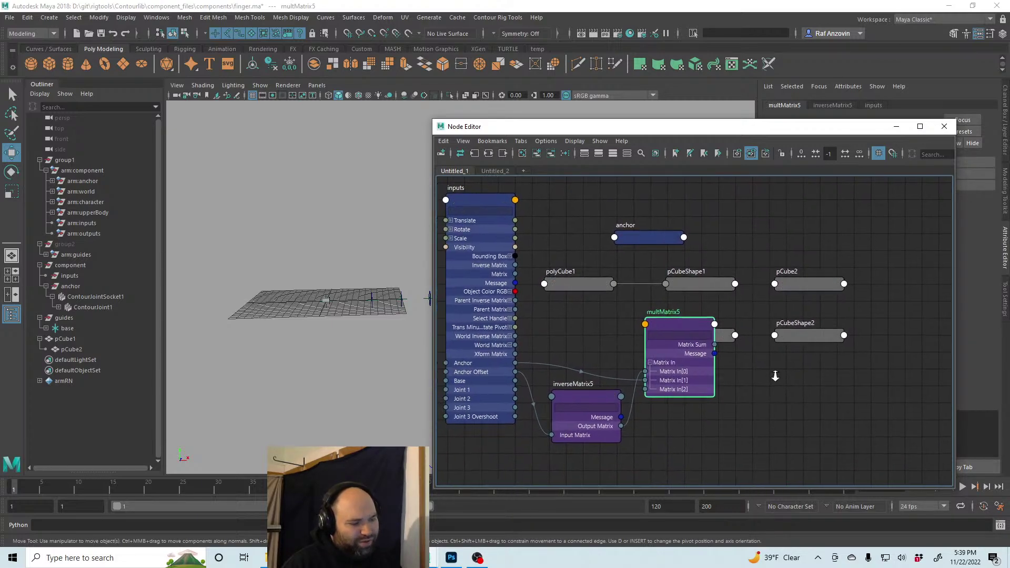
pyautogui.click(834, 352)
pyautogui.moveTo(835, 352); pyautogui.dragTo(834, 365)
pyautogui.moveTo(738, 343); pyautogui.dragTo(844, 323)
pyautogui.moveTo(835, 367); pyautogui.dragTo(843, 400)
pyautogui.moveTo(674, 327); pyautogui.dragTo(677, 335)
pyautogui.moveTo(752, 365); pyautogui.dragTo(766, 371, button='middle')
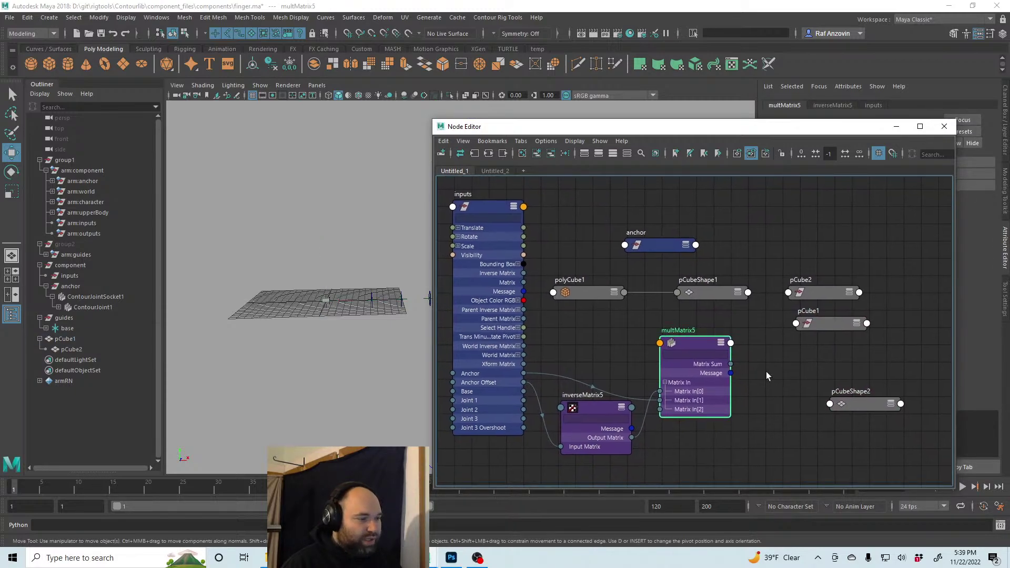
# Delete the test cubes pCube1 and pCube2, and move multMatrix5 up closer to the anchor node
pyautogui.moveTo(86, 351); pyautogui.dragTo(73, 340)
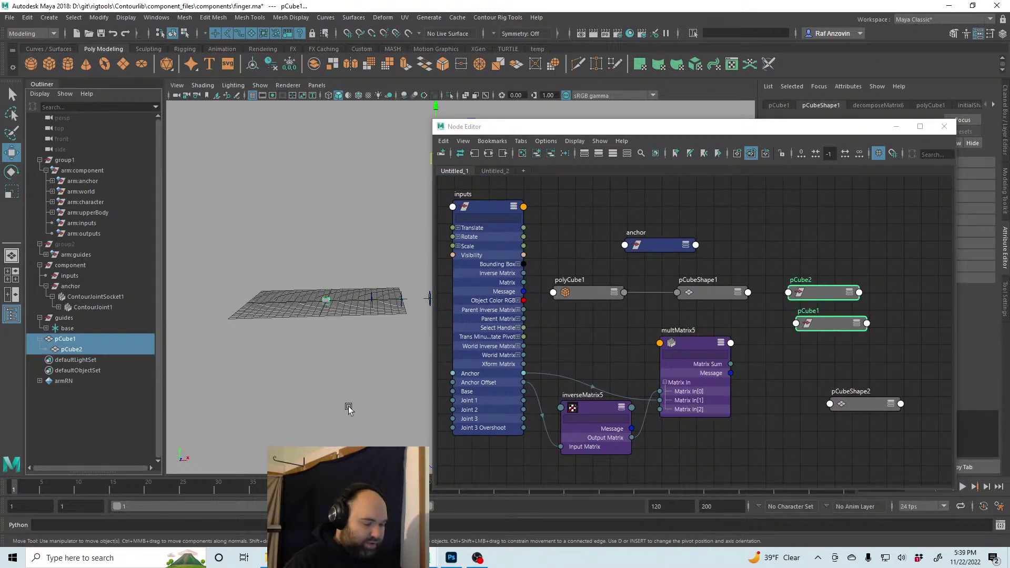
pyautogui.press('Delete')
pyautogui.moveTo(693, 344); pyautogui.dragTo(699, 318)
pyautogui.scroll(2, 762, 358)
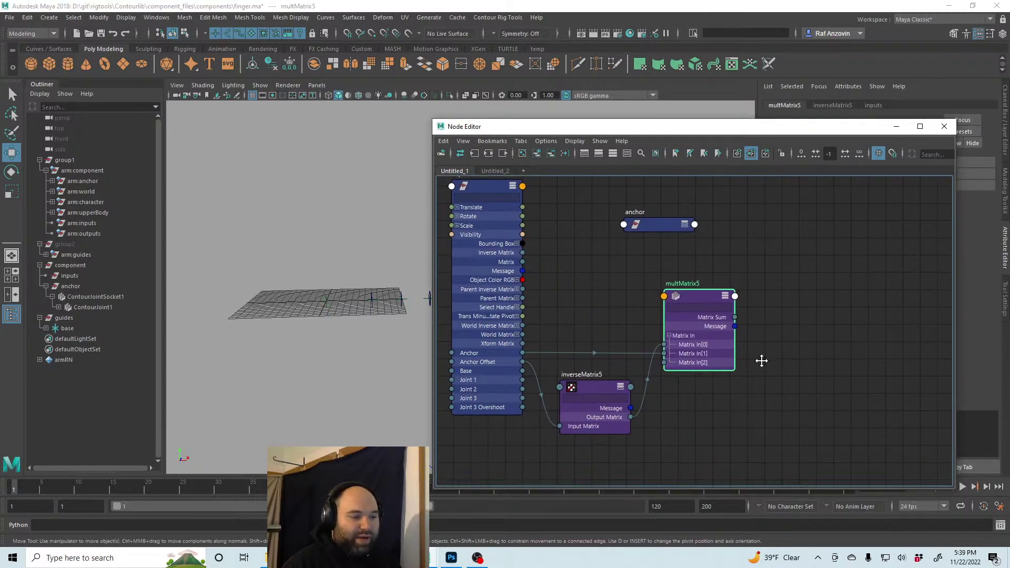
# Rearrange the matrix nodes, placing the anchor node to the right of multMatrix5 with space between them
pyautogui.moveTo(597, 399); pyautogui.dragTo(602, 396)
pyautogui.keyDown('alt'); pyautogui.moveTo(698, 435); pyautogui.dragTo(714, 434, button='middle'); pyautogui.keyUp('alt')
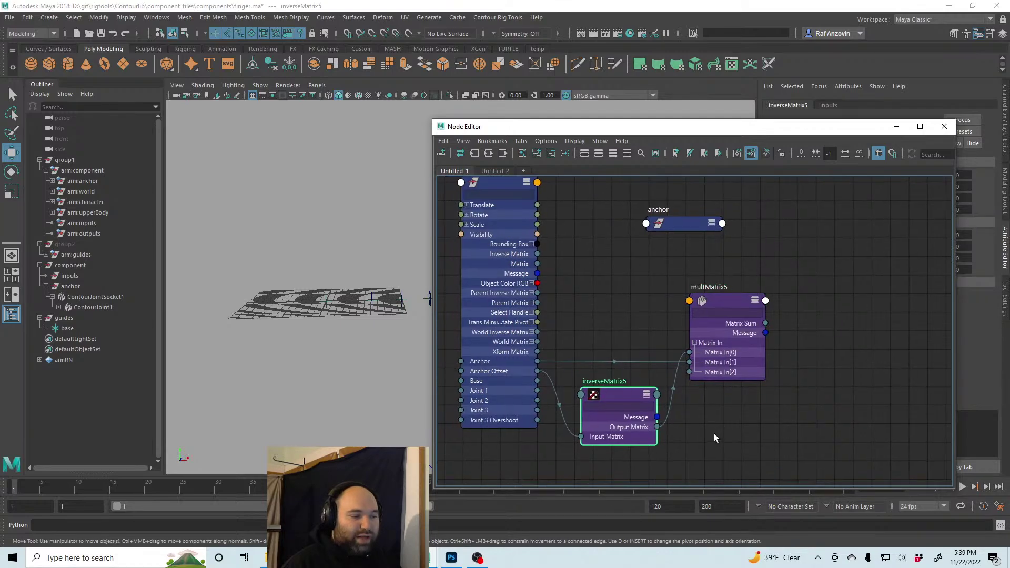
pyautogui.keyDown('alt'); pyautogui.moveTo(579, 397); pyautogui.dragTo(590, 397, button='middle'); pyautogui.keyUp('alt')
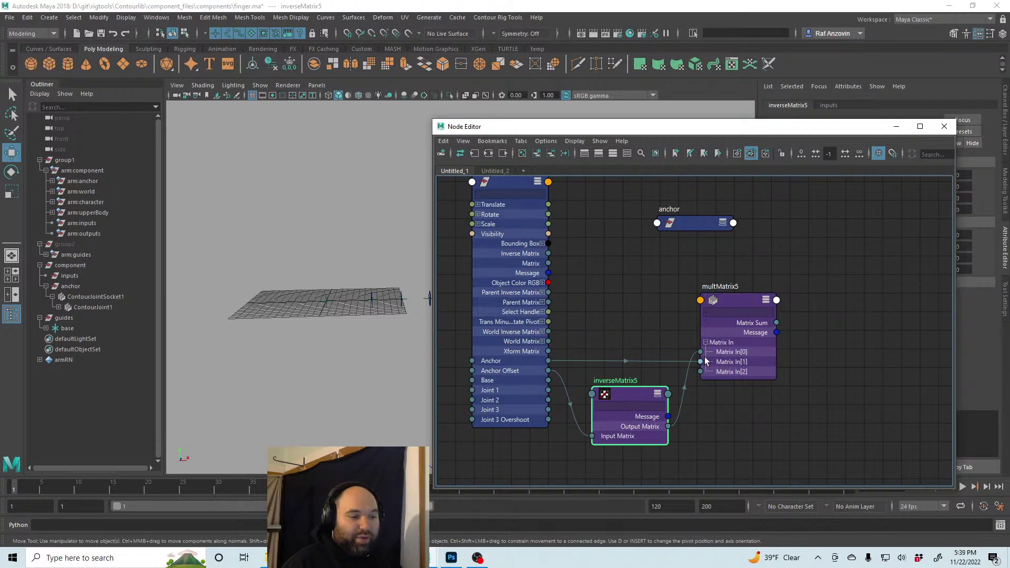
pyautogui.click(516, 365)
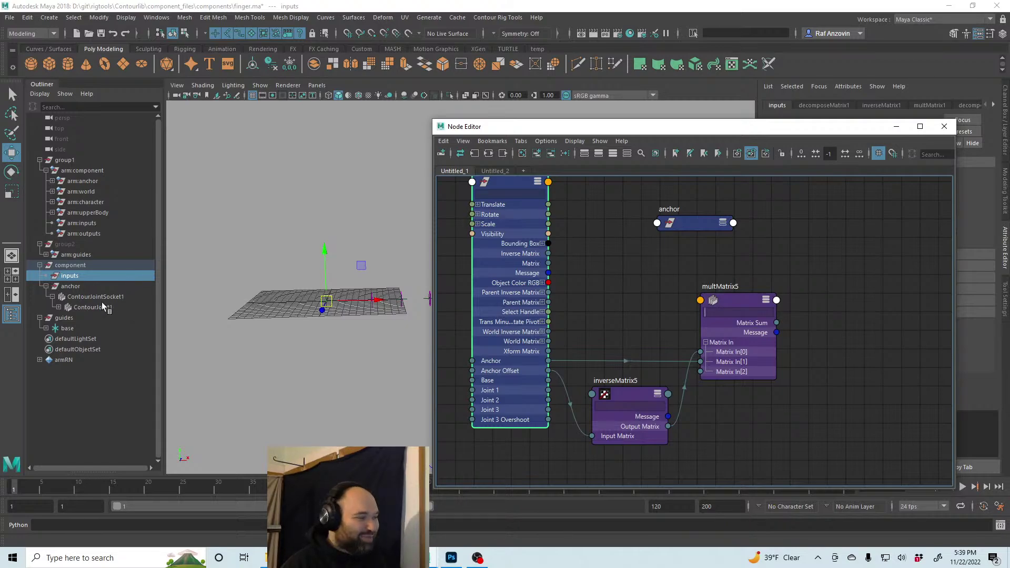
pyautogui.click(80, 287)
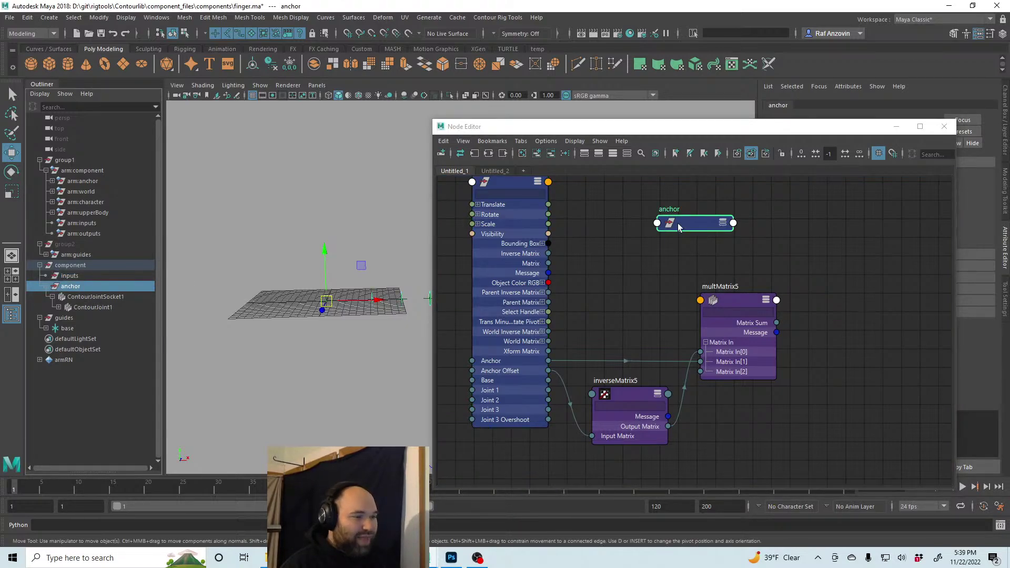
pyautogui.moveTo(678, 223); pyautogui.dragTo(869, 301)
pyautogui.keyDown('alt'); pyautogui.moveTo(821, 358); pyautogui.dragTo(718, 334, button='middle'); pyautogui.keyUp('alt')
pyautogui.moveTo(786, 277); pyautogui.dragTo(827, 286)
pyautogui.keyDown('alt'); pyautogui.moveTo(722, 298); pyautogui.dragTo(755, 315, button='middle'); pyautogui.keyUp('alt')
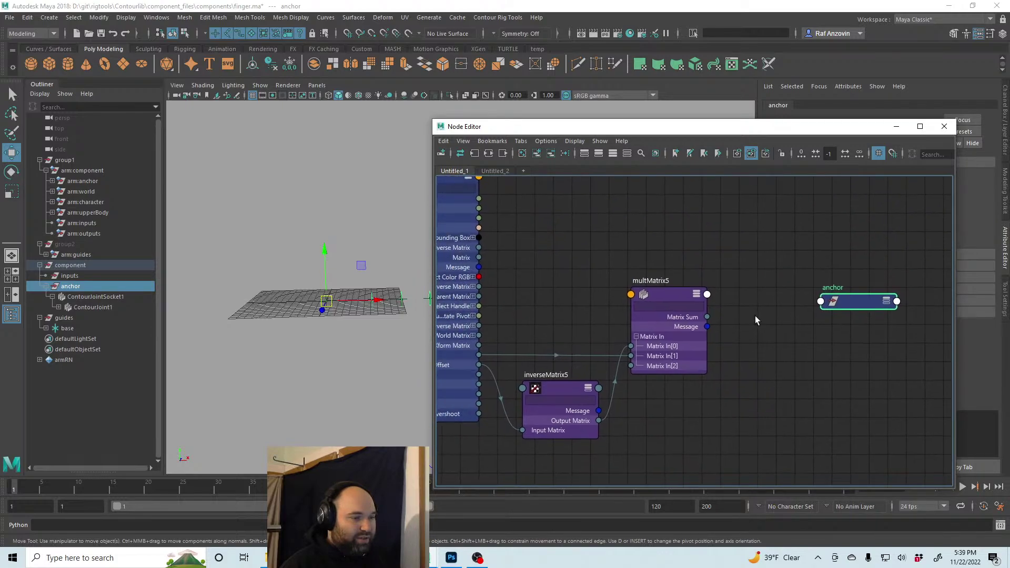
# Create a decomposeMatrix node between multMatrix5 and the anchor node
pyautogui.click(749, 265)
pyautogui.press('Tab')
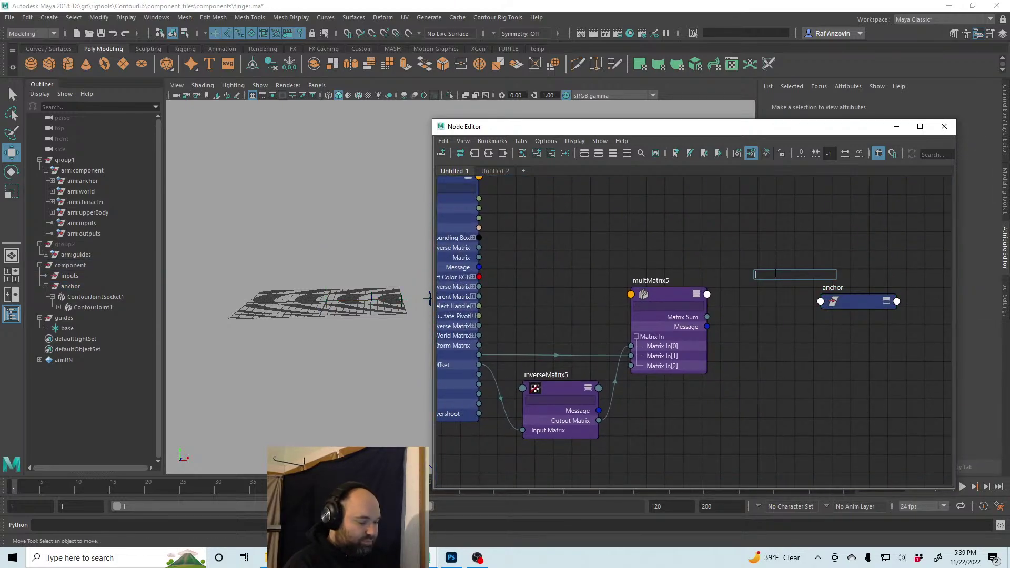
pyautogui.write('com')
pyautogui.press('BackSpace')
pyautogui.press('BackSpace')
pyautogui.press('BackSpace')
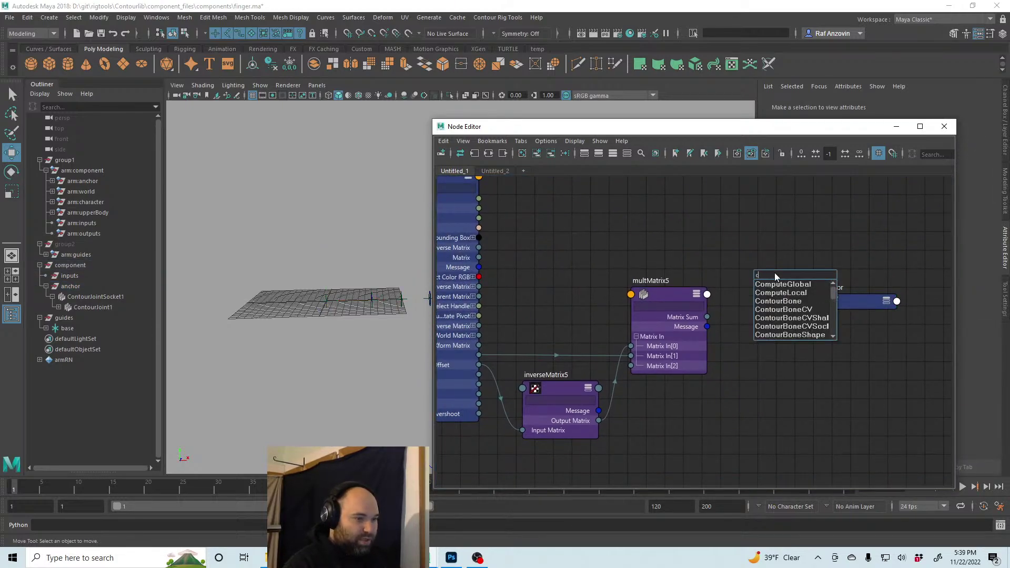
pyautogui.write('decom')
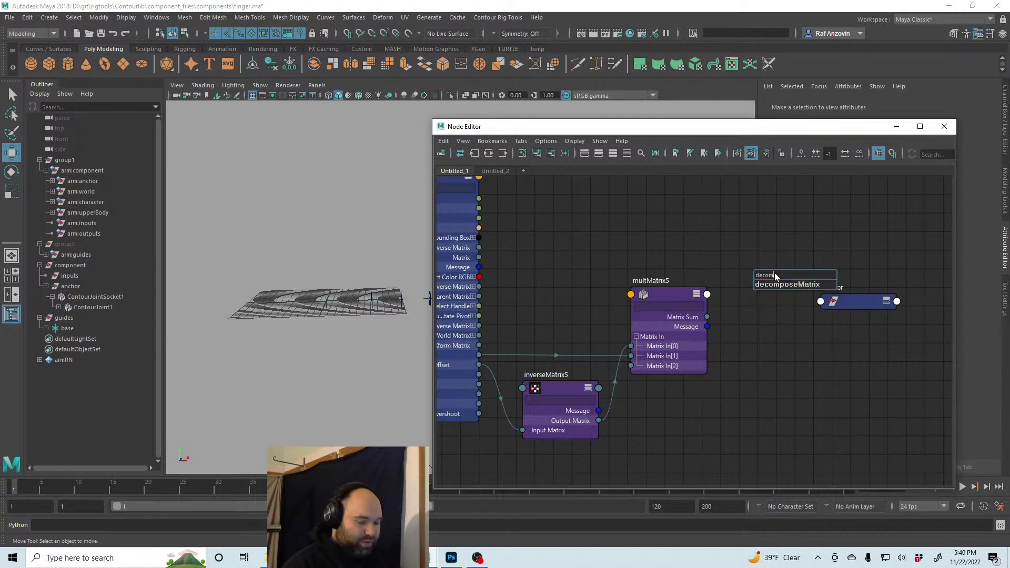
pyautogui.press('Return')
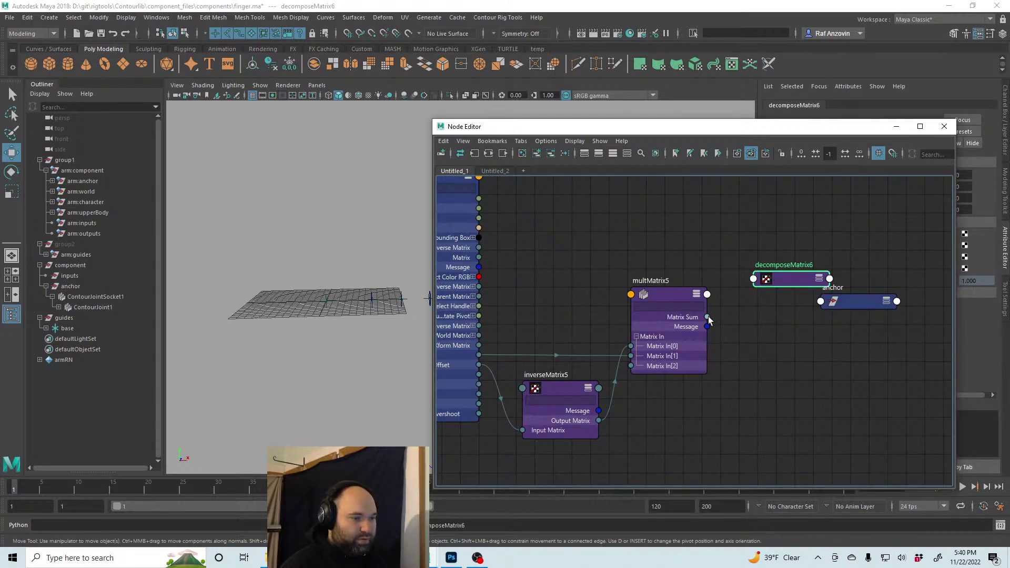
# Connect multMatrix5's Matrix Sum to the decompose node's inputMatrix and place that node beside multMatrix5
pyautogui.moveTo(762, 279); pyautogui.dragTo(763, 280)
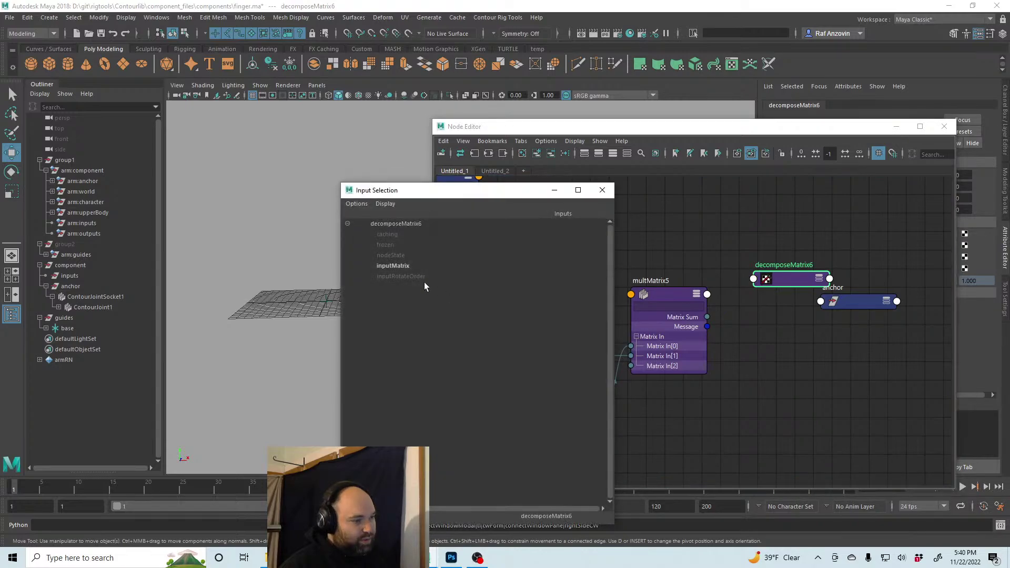
pyautogui.click(392, 266)
pyautogui.moveTo(781, 280); pyautogui.dragTo(760, 314)
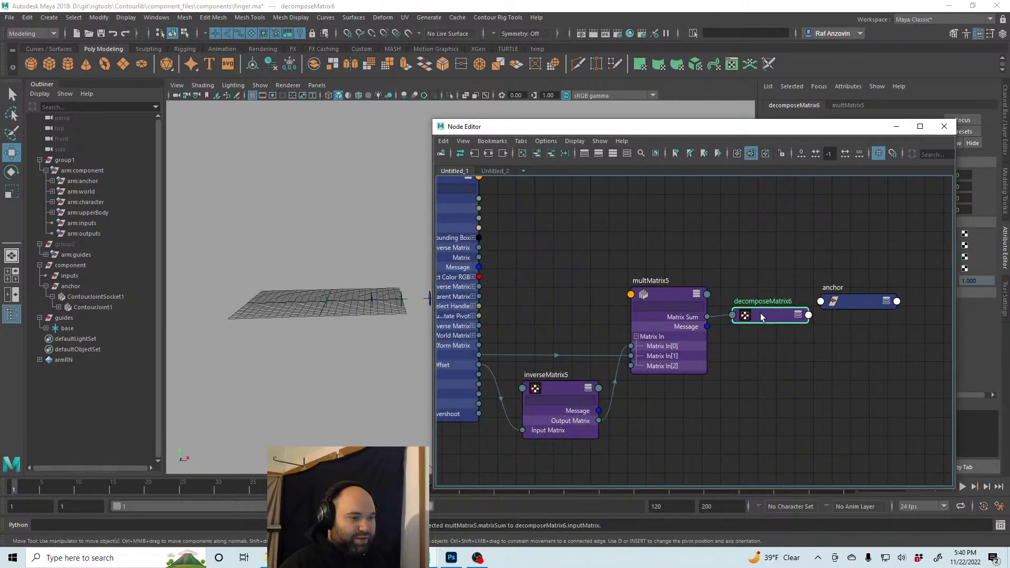
# Move the anchor node farther from the decompose node and expand both nodes to show all their attributes
pyautogui.keyDown('alt'); pyautogui.moveTo(757, 349); pyautogui.dragTo(699, 345, button='middle'); pyautogui.keyUp('alt')
pyautogui.moveTo(781, 303); pyautogui.dragTo(819, 319)
pyautogui.click(719, 314)
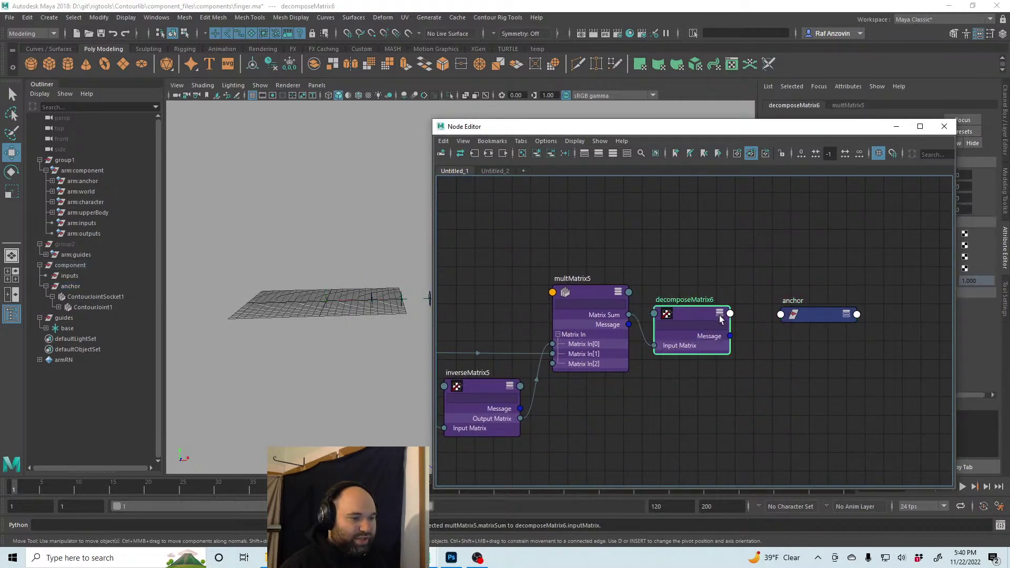
pyautogui.click(719, 315)
pyautogui.click(797, 315)
pyautogui.click(845, 314)
pyautogui.click(846, 314)
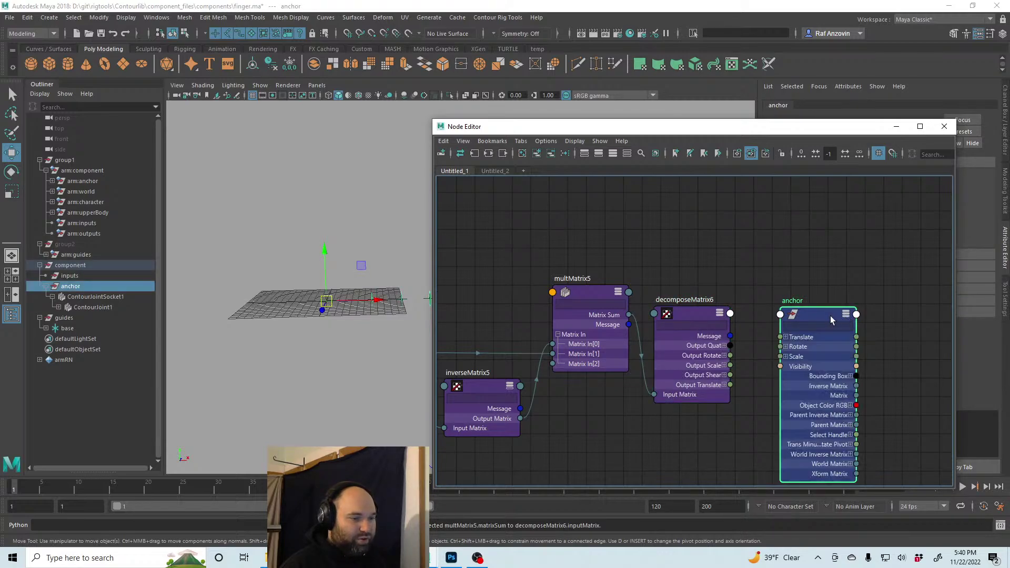
pyautogui.moveTo(822, 315); pyautogui.dragTo(835, 290)
pyautogui.scroll(1, 736, 314)
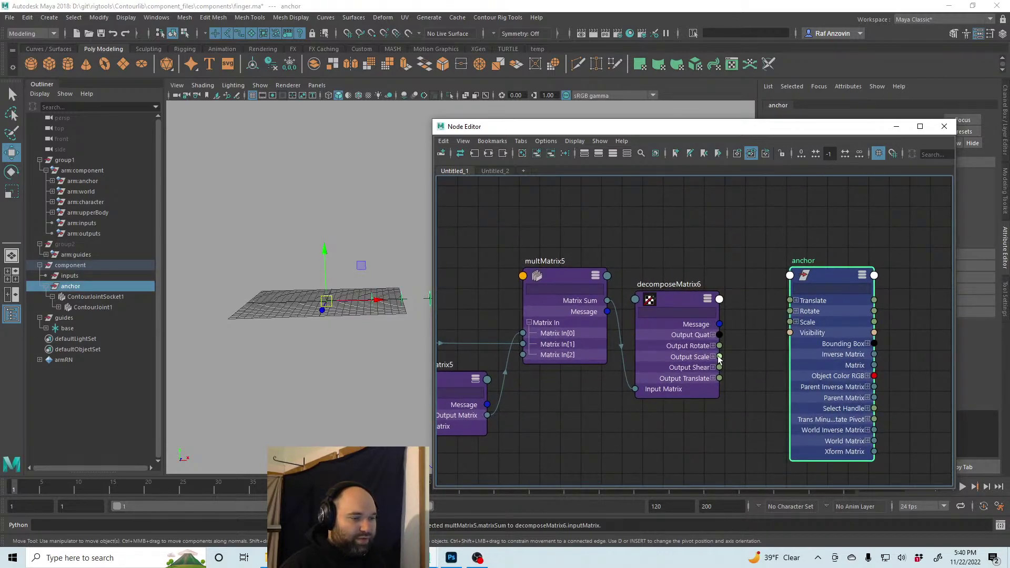
# Connect the decompose node's Output Translate, Output Scale and Output Rotate to the anchor's Translate, Scale and Rotate
pyautogui.moveTo(720, 379); pyautogui.dragTo(789, 304)
pyautogui.click(756, 384)
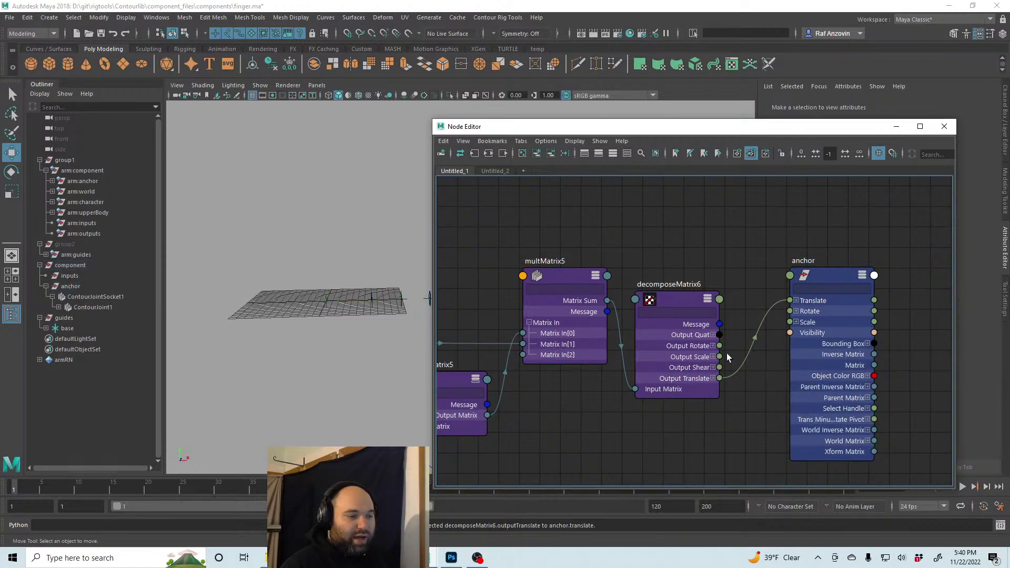
pyautogui.moveTo(719, 357); pyautogui.dragTo(790, 323)
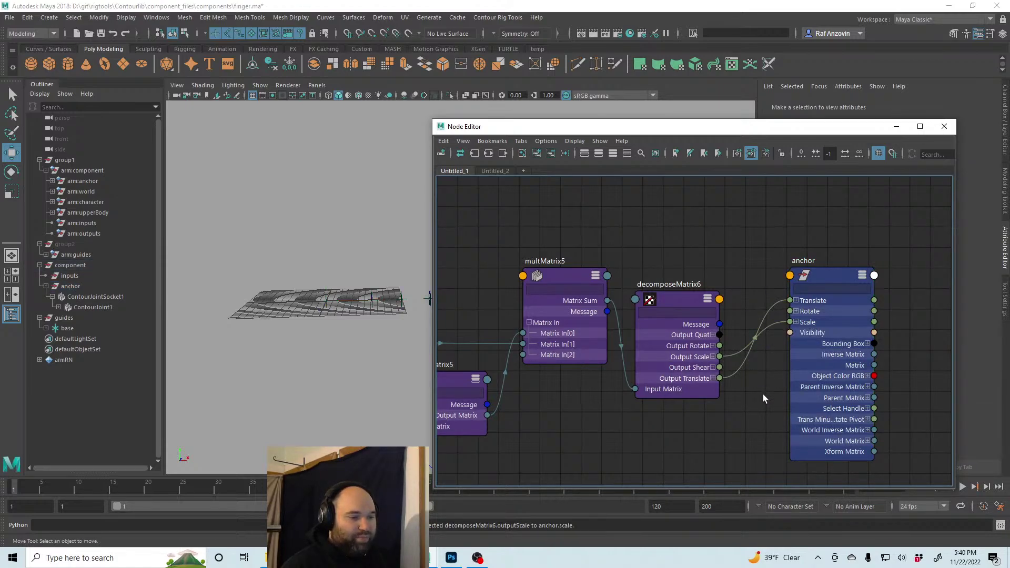
pyautogui.moveTo(720, 346); pyautogui.dragTo(791, 312)
# Connect the decompose node's Output Shear to the anchor's Shear and shift the anchor node slightly upward
pyautogui.moveTo(719, 367); pyautogui.dragTo(790, 276)
pyautogui.click(806, 283)
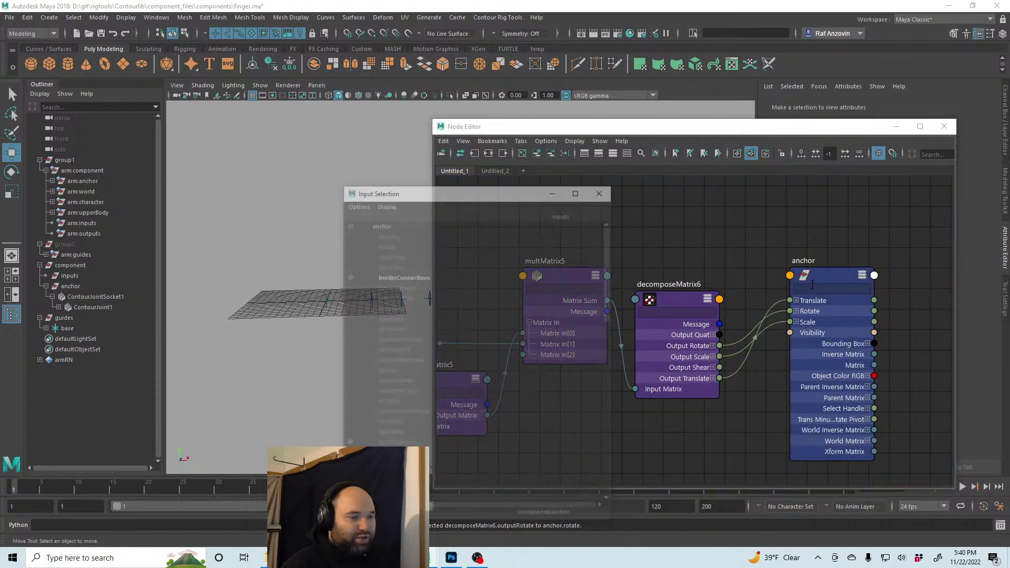
pyautogui.scroll(-10, 508, 402)
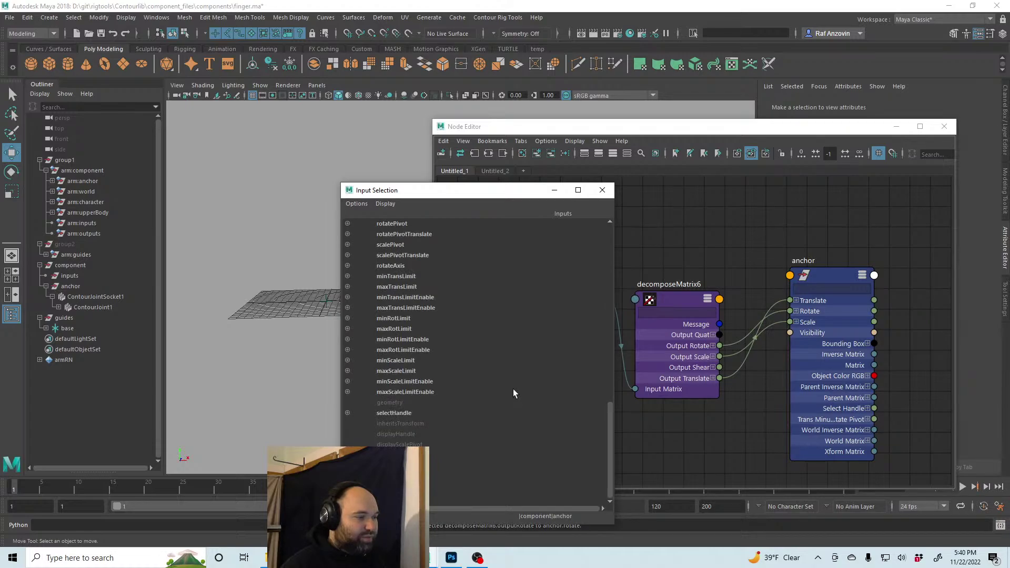
pyautogui.click(387, 298)
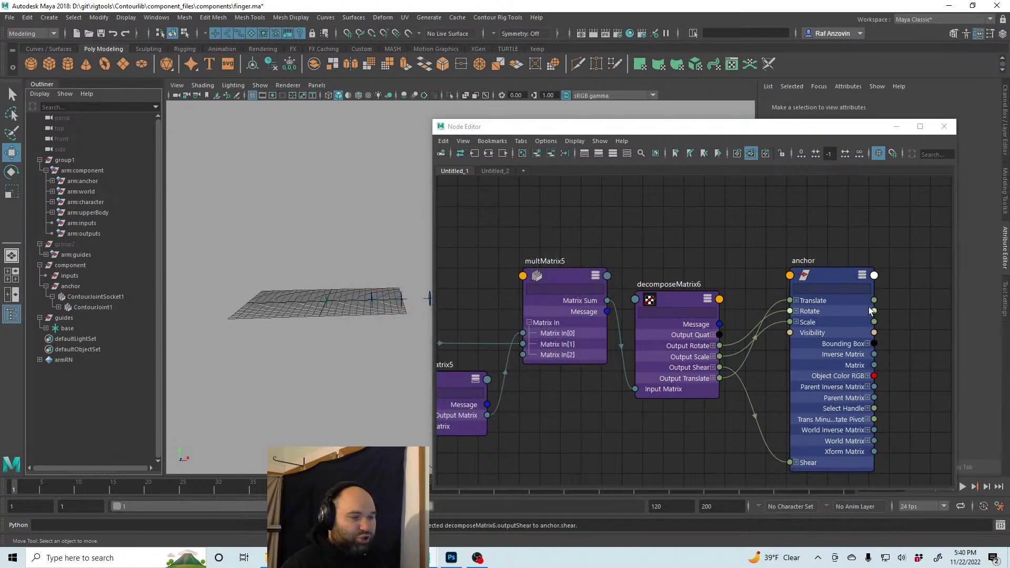
pyautogui.click(835, 272)
pyautogui.moveTo(835, 270); pyautogui.dragTo(837, 253)
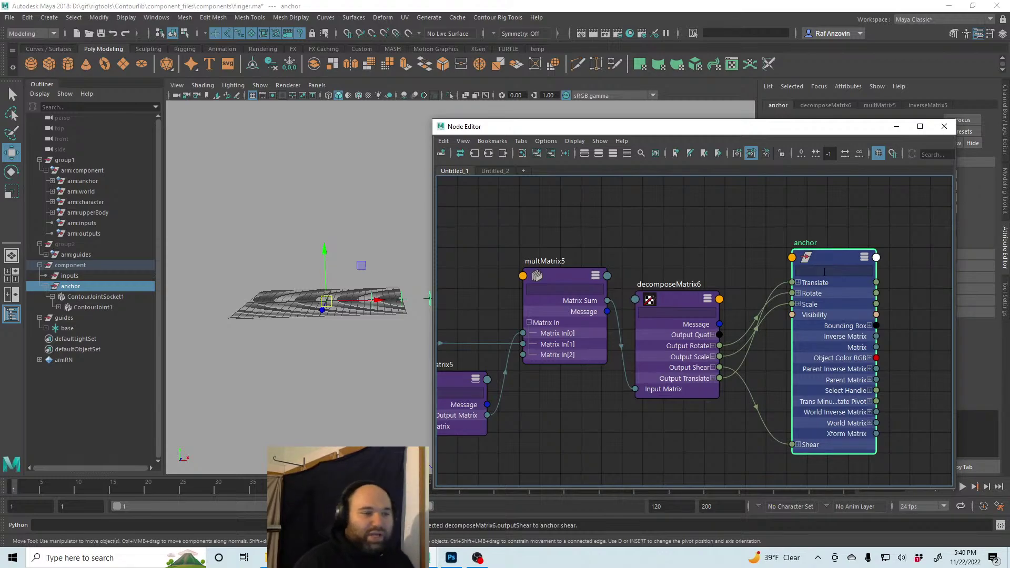
pyautogui.moveTo(825, 260); pyautogui.dragTo(826, 254)
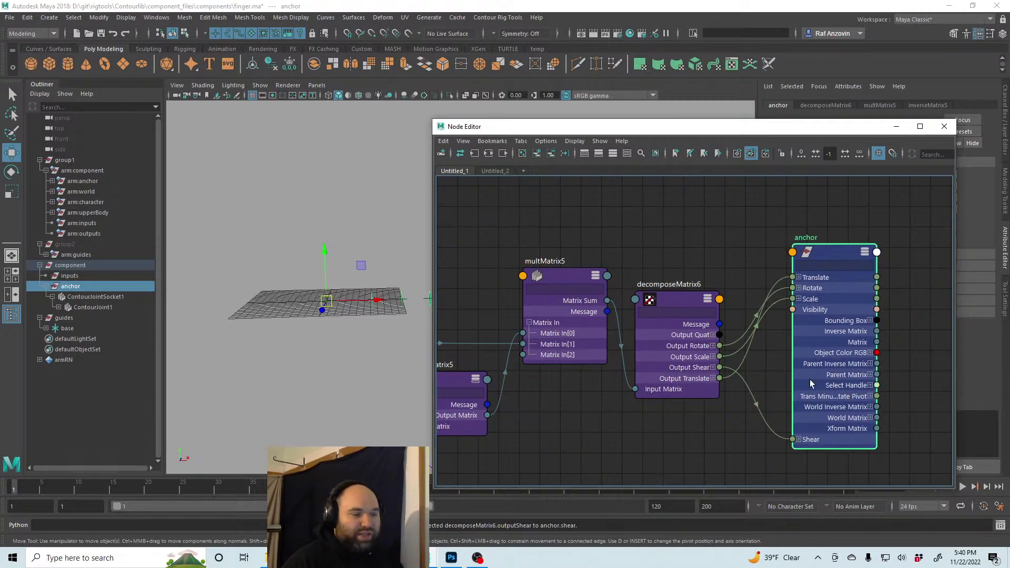
# Examine the whole node network from inputs through the matrix nodes to anchor, and close the Node Editor
pyautogui.click(751, 235)
pyautogui.keyDown('alt'); pyautogui.moveTo(655, 377); pyautogui.dragTo(719, 377, button='middle'); pyautogui.keyUp('alt')
pyautogui.keyDown('alt'); pyautogui.moveTo(719, 378); pyautogui.dragTo(643, 383, button='right'); pyautogui.keyUp('alt')
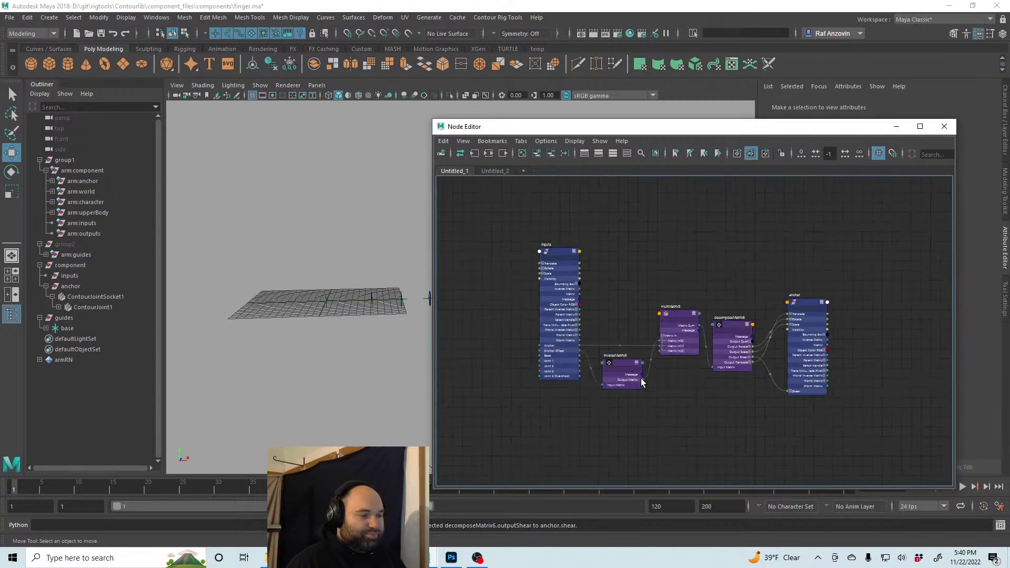
pyautogui.keyDown('alt'); pyautogui.moveTo(643, 384); pyautogui.dragTo(652, 377, button='middle'); pyautogui.keyUp('alt')
pyautogui.keyDown('alt'); pyautogui.moveTo(652, 377); pyautogui.dragTo(720, 391, button='right'); pyautogui.keyUp('alt')
pyautogui.keyDown('alt'); pyautogui.moveTo(691, 377); pyautogui.dragTo(672, 392, button='middle'); pyautogui.keyUp('alt')
pyautogui.keyDown('alt'); pyautogui.moveTo(711, 392); pyautogui.dragTo(694, 393, button='right'); pyautogui.keyUp('alt')
pyautogui.keyDown('alt'); pyautogui.moveTo(695, 392); pyautogui.dragTo(692, 398, button='middle'); pyautogui.keyUp('alt')
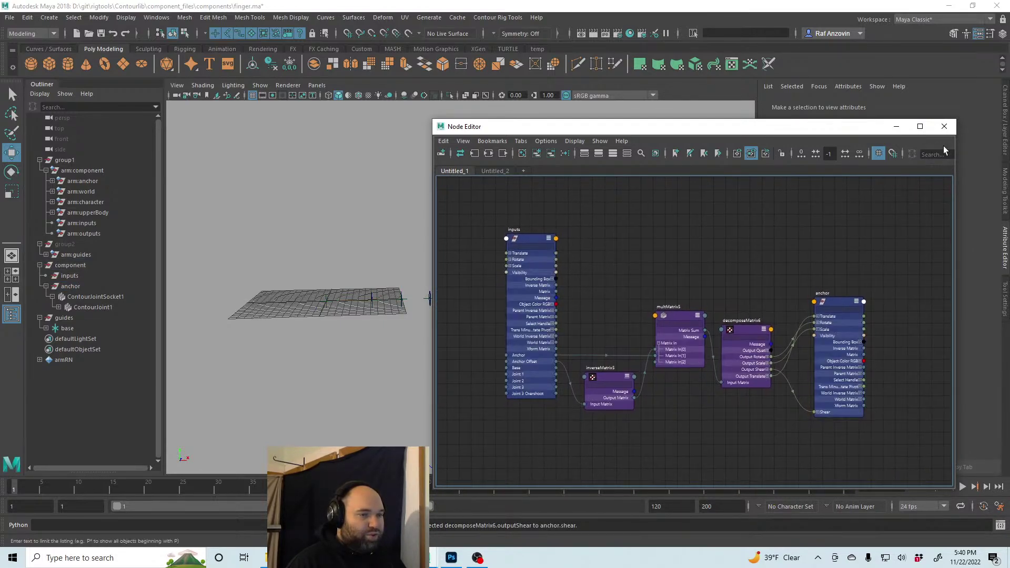
pyautogui.click(943, 130)
# Remove the arm.ma reference from the scene using the Reference Editor, and close the editor
pyautogui.keyDown('alt'); pyautogui.moveTo(636, 357); pyautogui.dragTo(508, 375, button='right'); pyautogui.keyUp('alt')
pyautogui.keyDown('alt'); pyautogui.moveTo(508, 377); pyautogui.dragTo(446, 318); pyautogui.keyUp('alt')
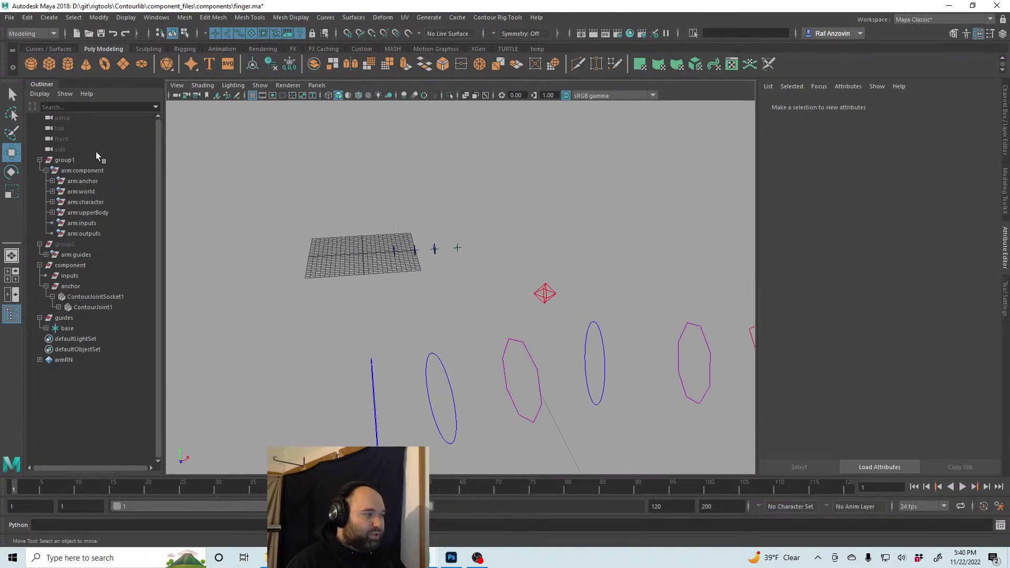
pyautogui.click(10, 19)
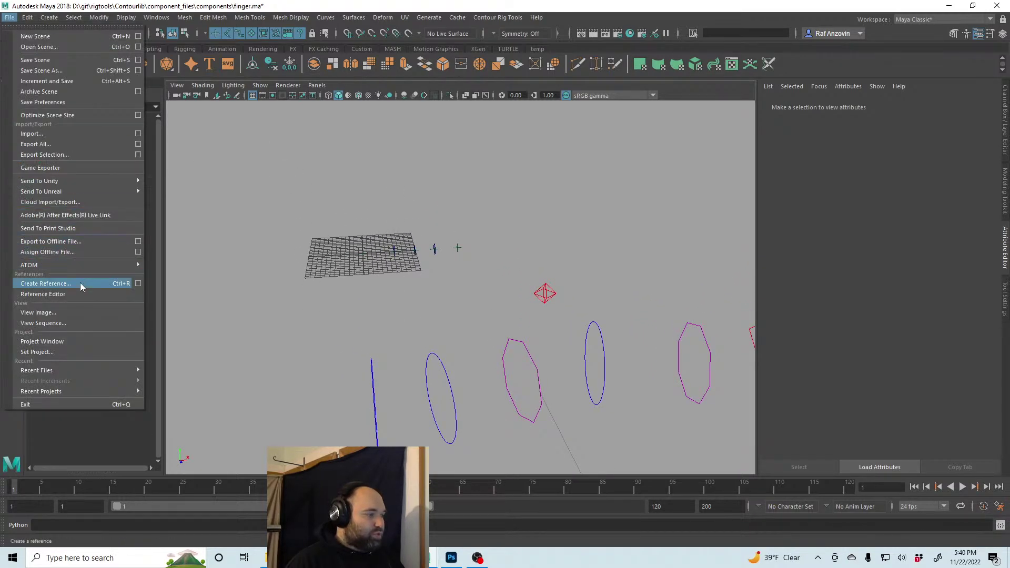
pyautogui.click(257, 154)
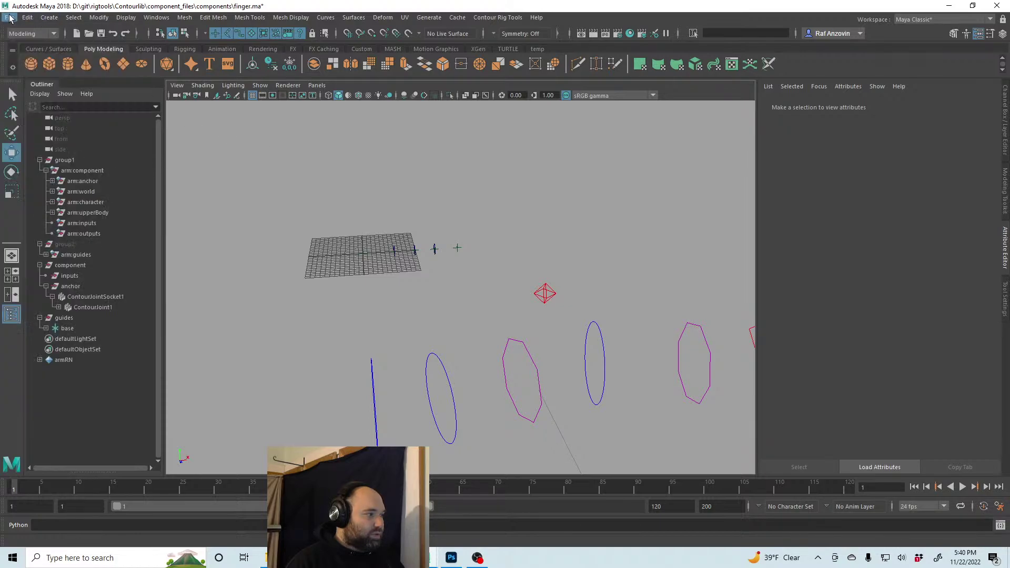
pyautogui.click(9, 19)
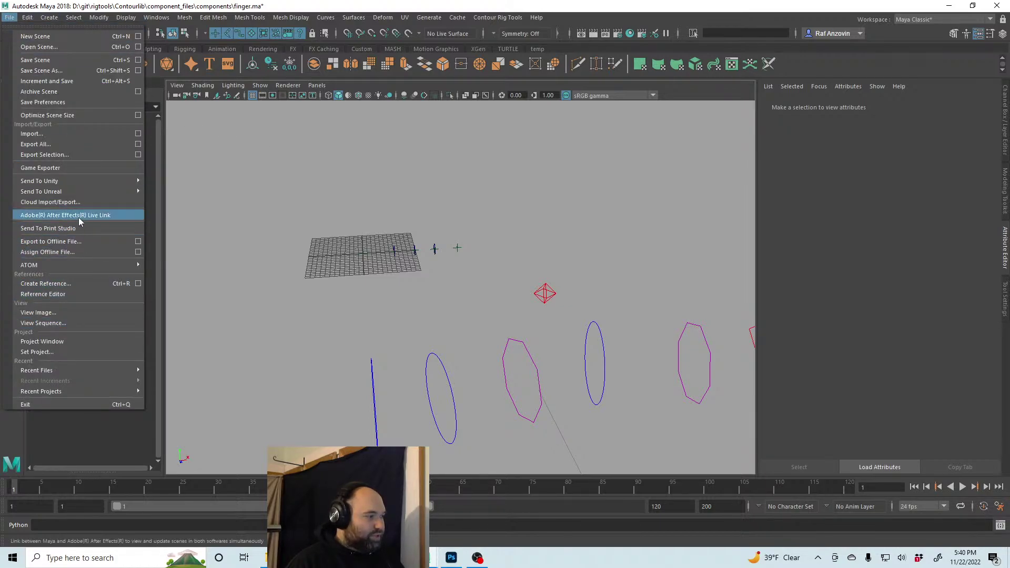
pyautogui.click(71, 294)
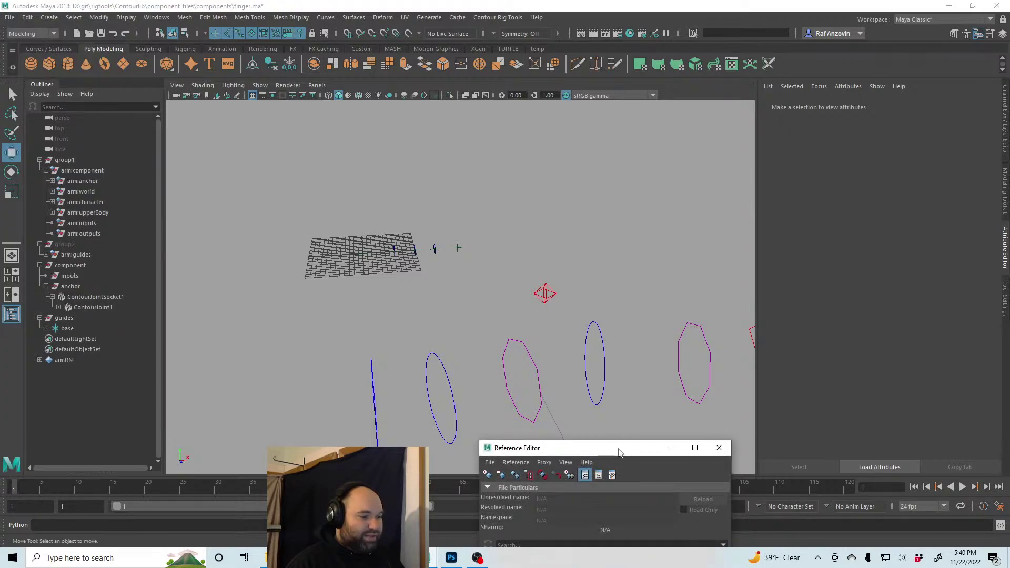
pyautogui.moveTo(618, 453); pyautogui.dragTo(702, 166)
pyautogui.click(653, 276)
pyautogui.click(610, 182)
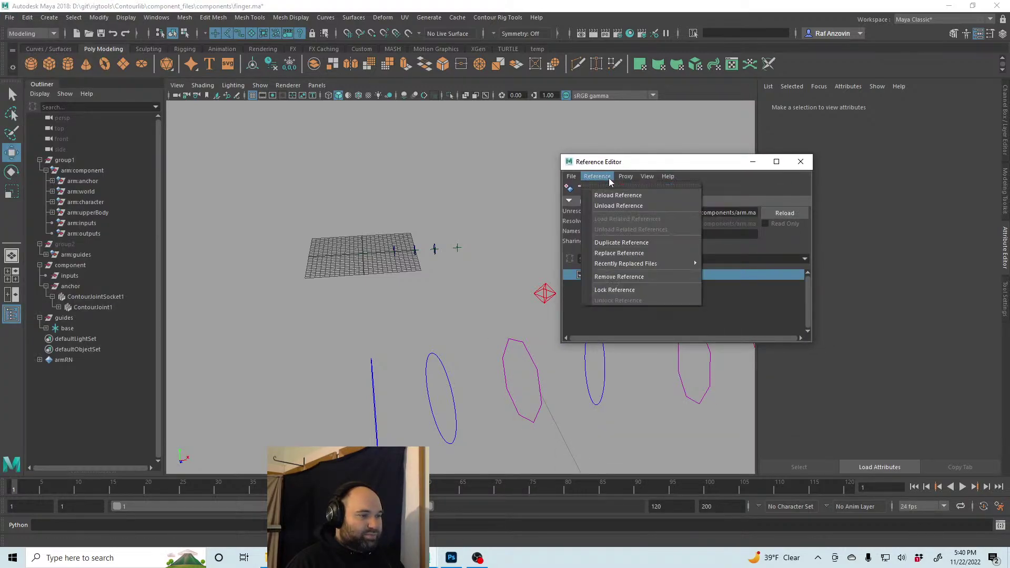
pyautogui.click(649, 276)
pyautogui.click(487, 282)
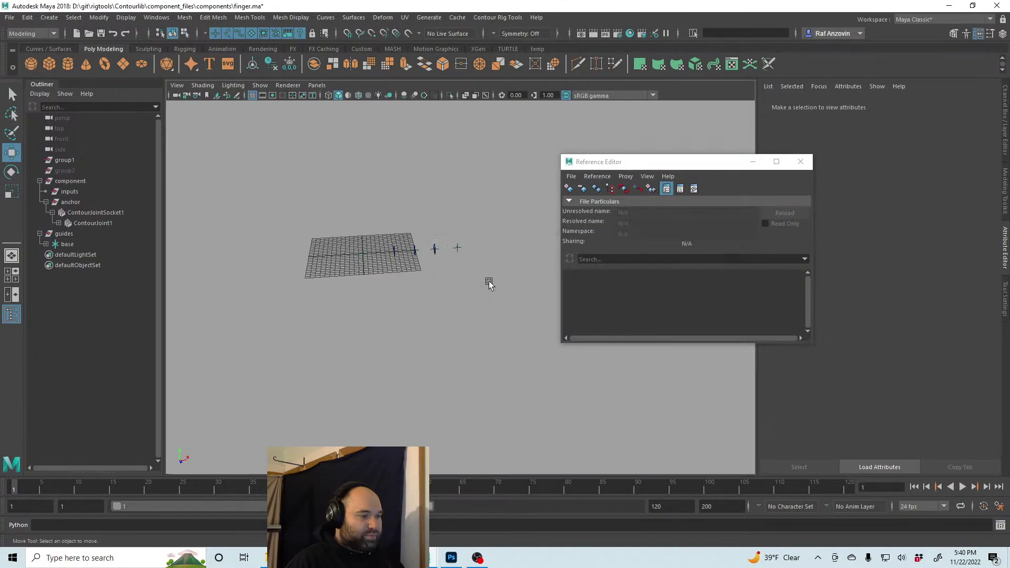
pyautogui.click(800, 161)
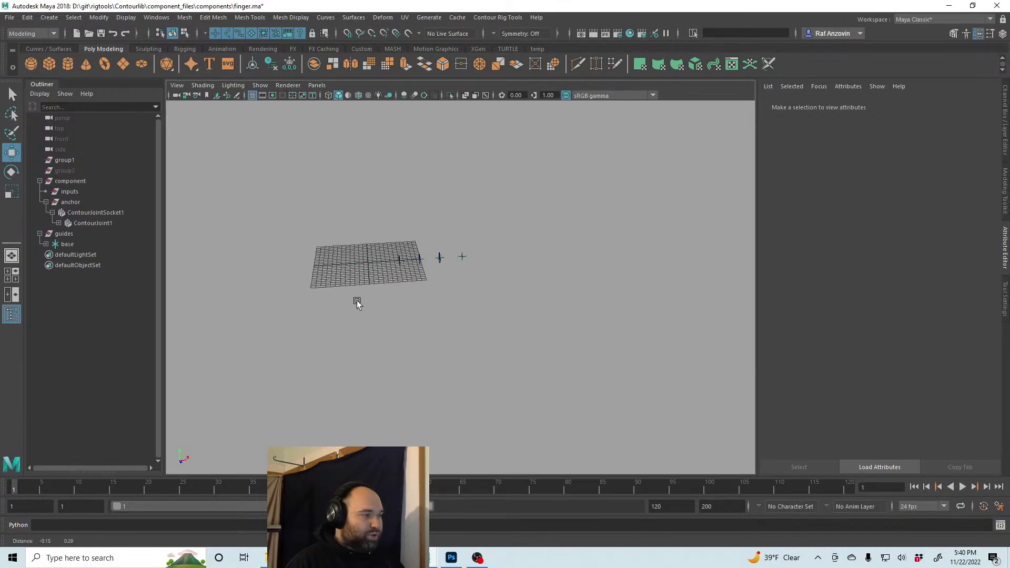
# Delete the leftover group1 and group2 nodes, and collapse the component and guides hierarchies
pyautogui.scroll(3, 413, 367)
pyautogui.keyDown('alt'); pyautogui.moveTo(343, 324); pyautogui.dragTo(376, 342, button='middle'); pyautogui.keyUp('alt')
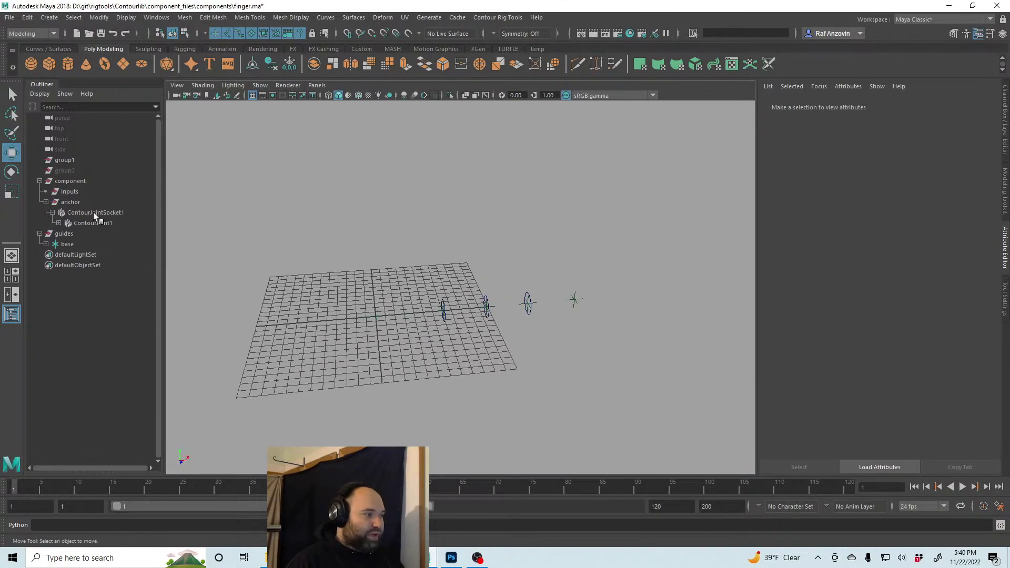
pyautogui.moveTo(68, 160); pyautogui.dragTo(71, 168)
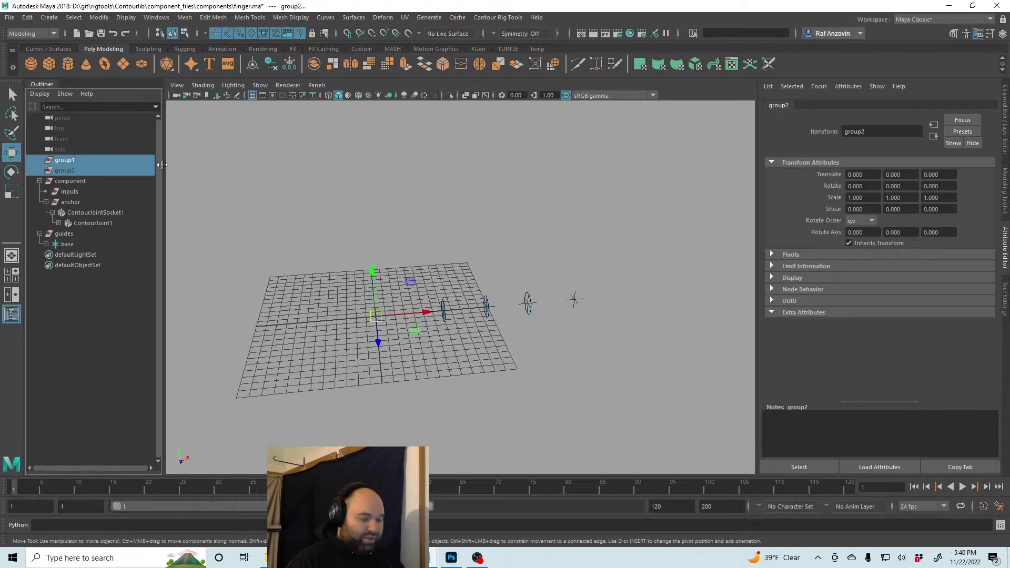
pyautogui.press('Delete')
pyautogui.click(46, 181)
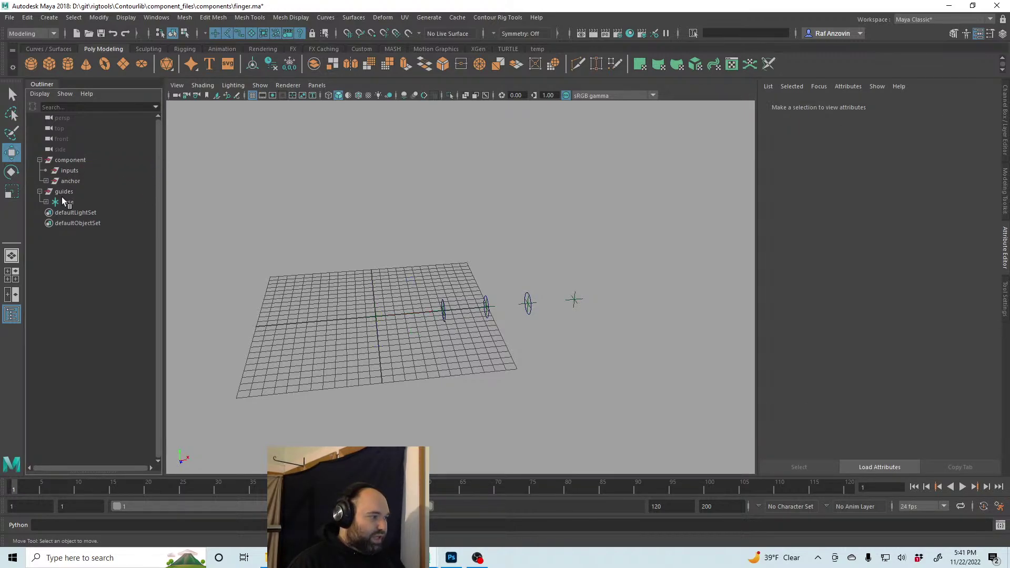
pyautogui.click(40, 160)
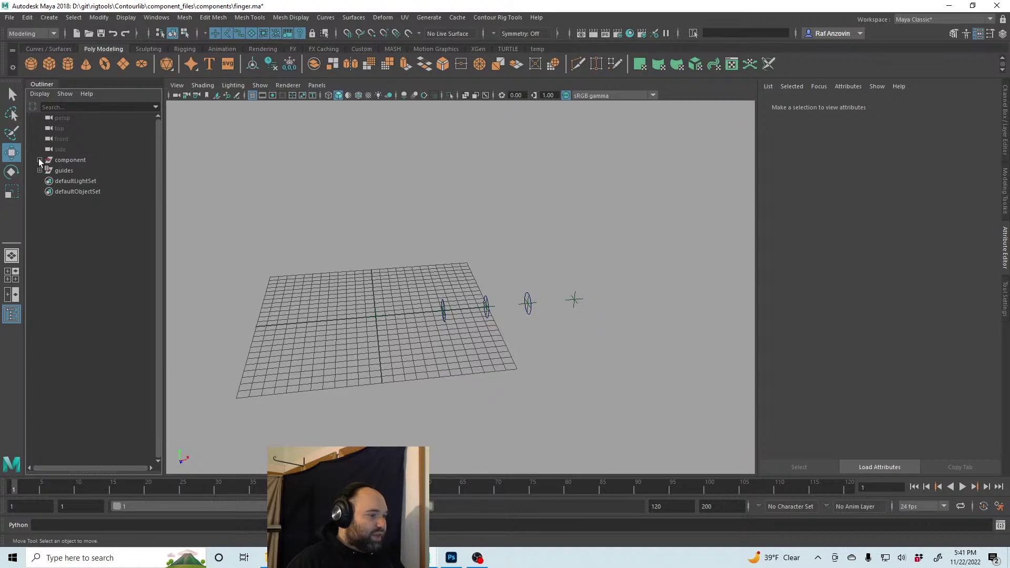
# Save the finger.ma component scene and start a new empty scene
pyautogui.keyDown('alt'); pyautogui.moveTo(489, 334); pyautogui.dragTo(478, 368); pyautogui.keyUp('alt')
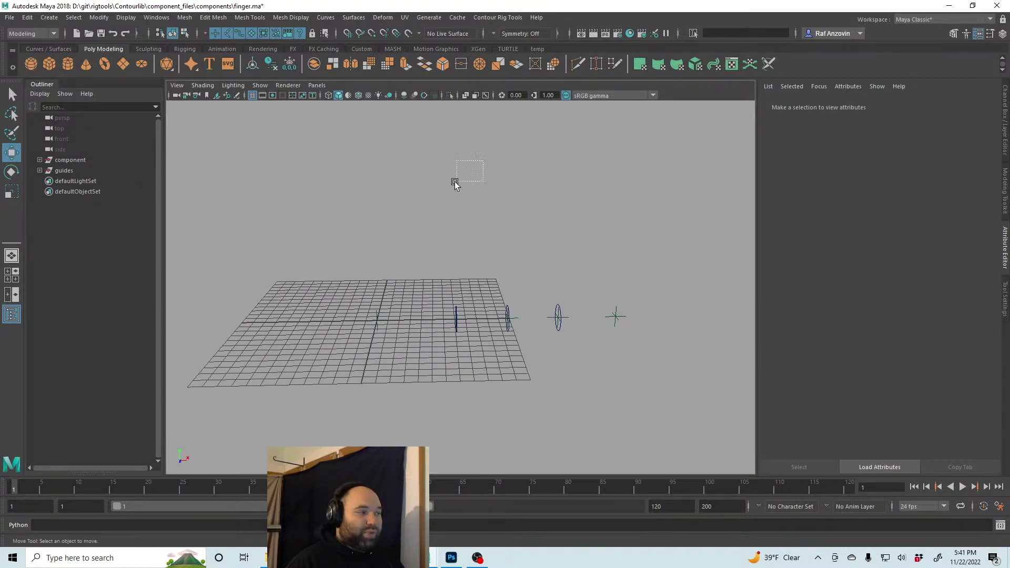
pyautogui.hotkey('ctrl', 's')
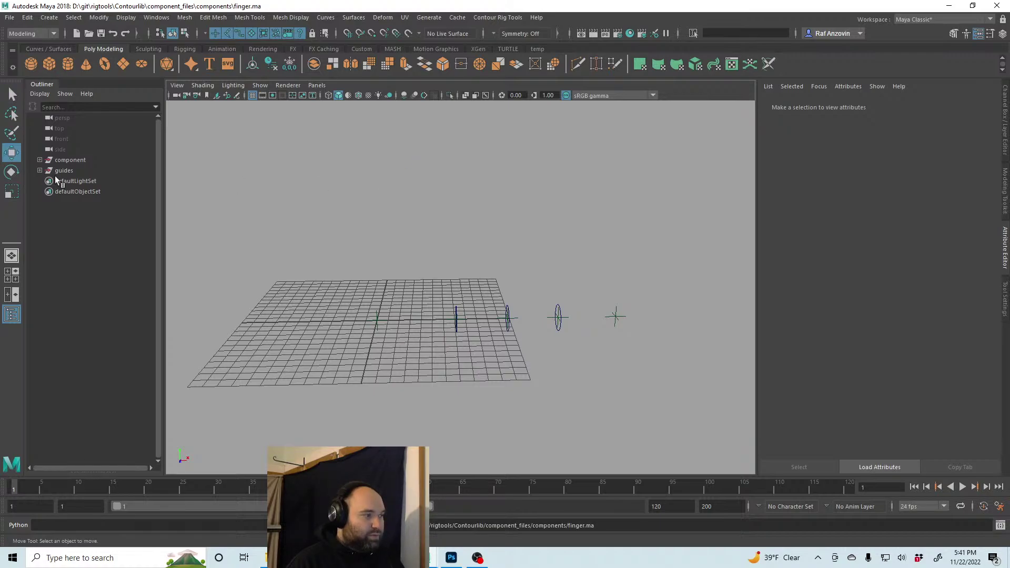
pyautogui.click(10, 18)
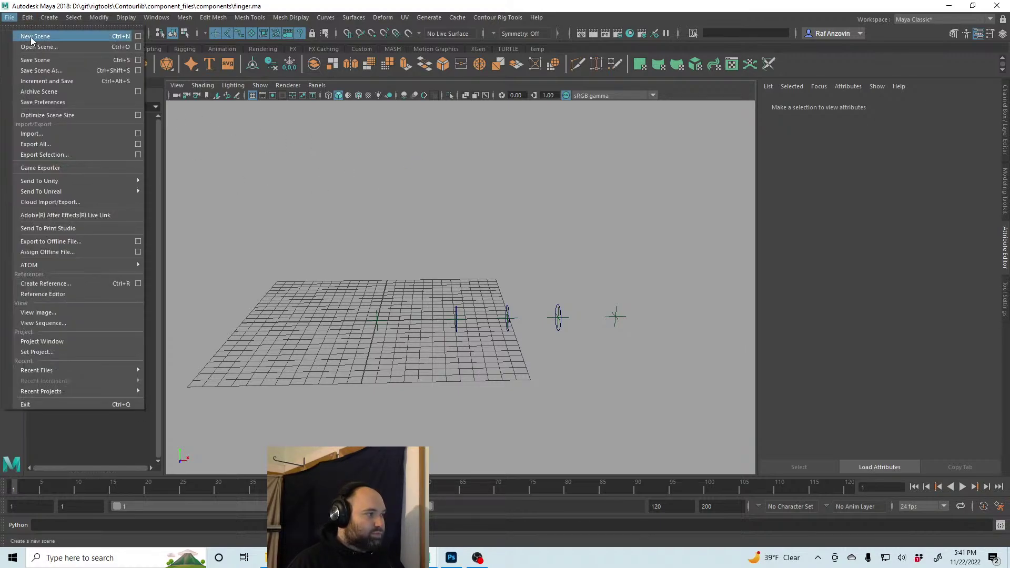
pyautogui.click(29, 33)
# Reference the arm.ma component file into the new scene
pyautogui.keyDown('alt'); pyautogui.moveTo(225, 221); pyautogui.dragTo(313, 221); pyautogui.keyUp('alt')
pyautogui.click(9, 17)
pyautogui.click(94, 282)
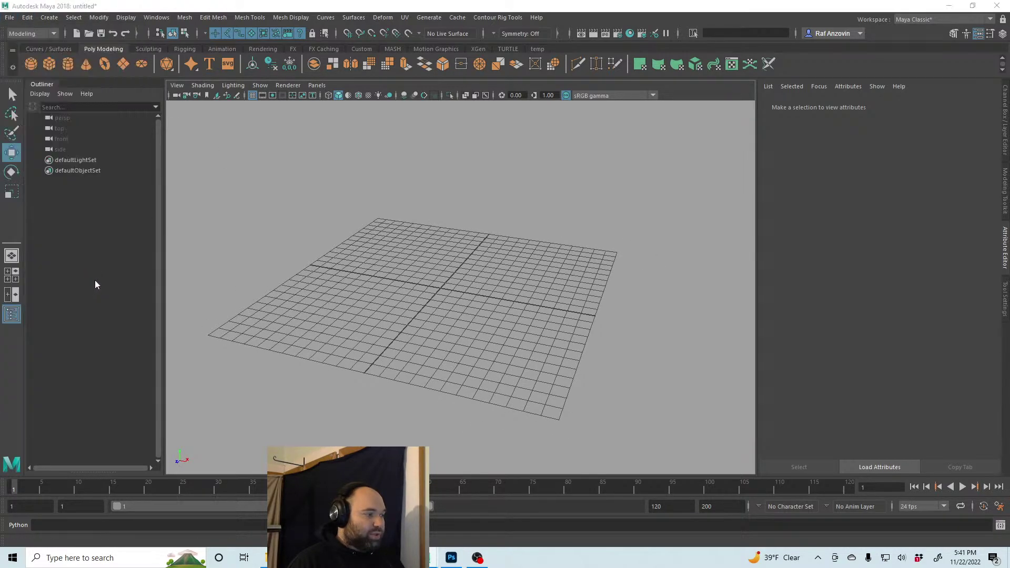
pyautogui.doubleClick(254, 123)
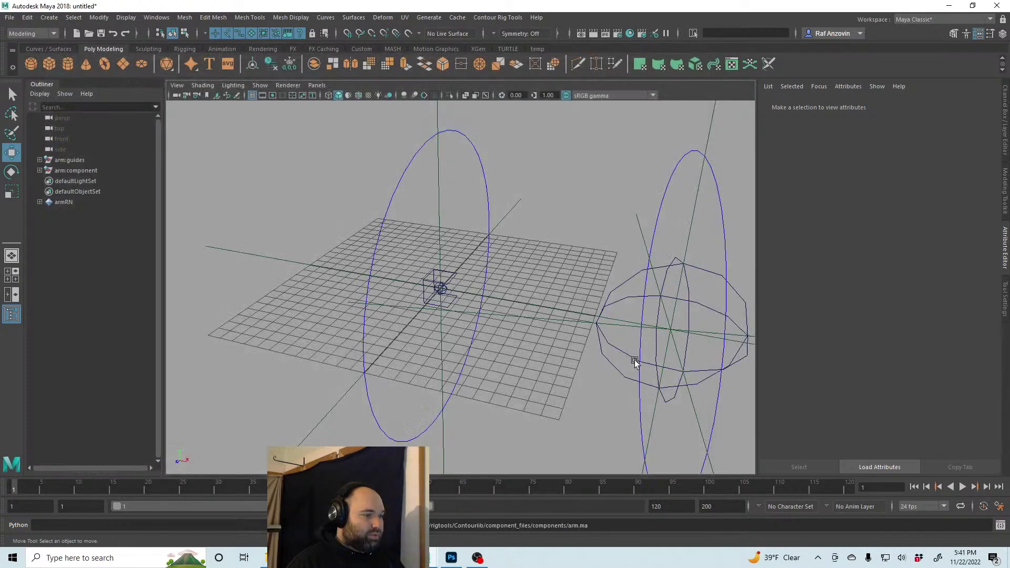
# Reference the finger.ma component file into the scene alongside the arm component
pyautogui.press('f')
pyautogui.keyDown('alt'); pyautogui.moveTo(453, 328); pyautogui.dragTo(466, 310); pyautogui.keyUp('alt')
pyautogui.keyDown('alt'); pyautogui.moveTo(465, 311); pyautogui.dragTo(424, 302, button='middle'); pyautogui.keyUp('alt')
pyautogui.keyDown('alt'); pyautogui.moveTo(424, 302); pyautogui.dragTo(469, 327, button='right'); pyautogui.keyUp('alt')
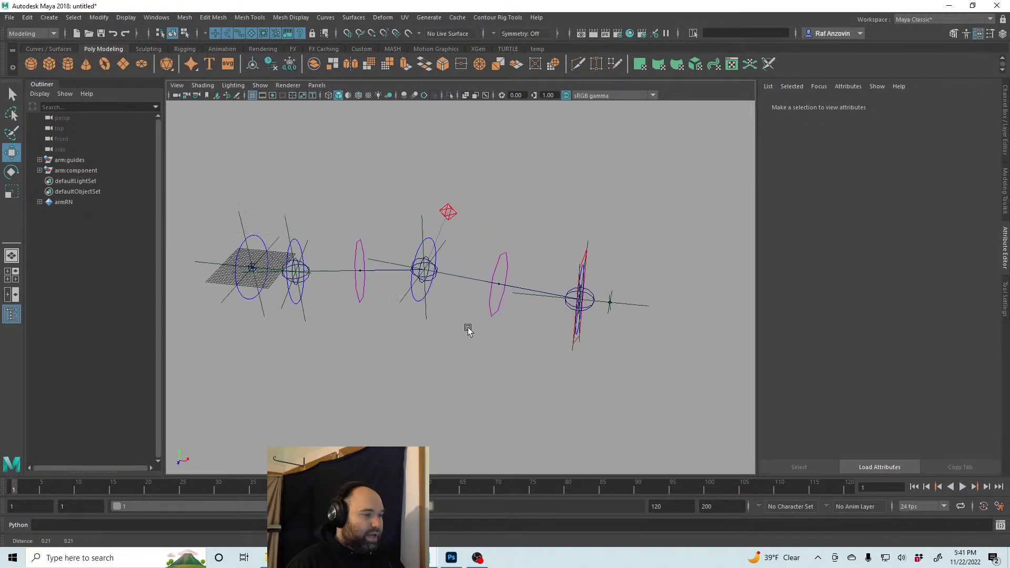
pyautogui.keyDown('alt'); pyautogui.moveTo(468, 326); pyautogui.dragTo(470, 330, button='middle'); pyautogui.keyUp('alt')
pyautogui.click(6, 20)
pyautogui.click(105, 281)
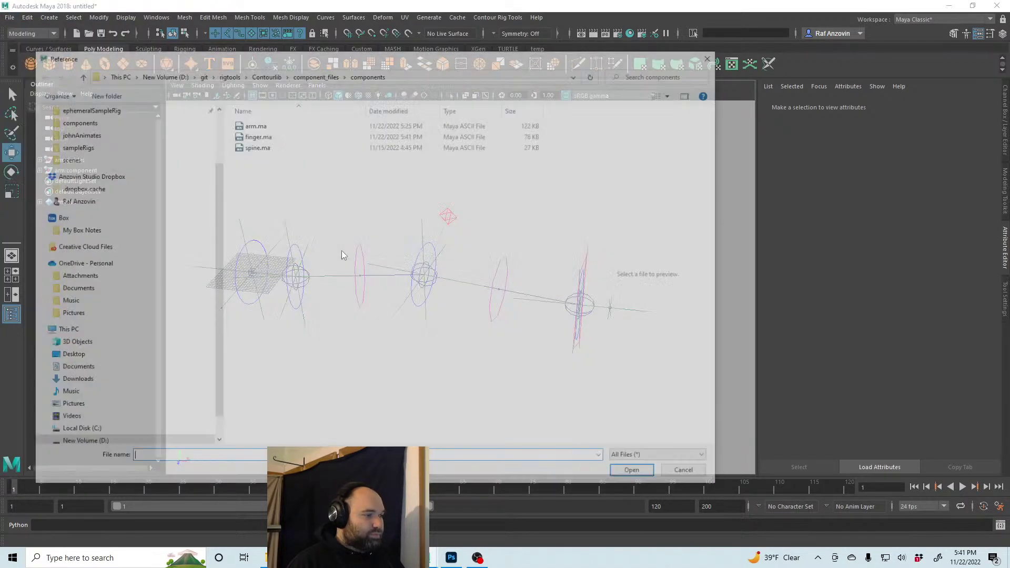
pyautogui.click(268, 136)
pyautogui.doubleClick(269, 135)
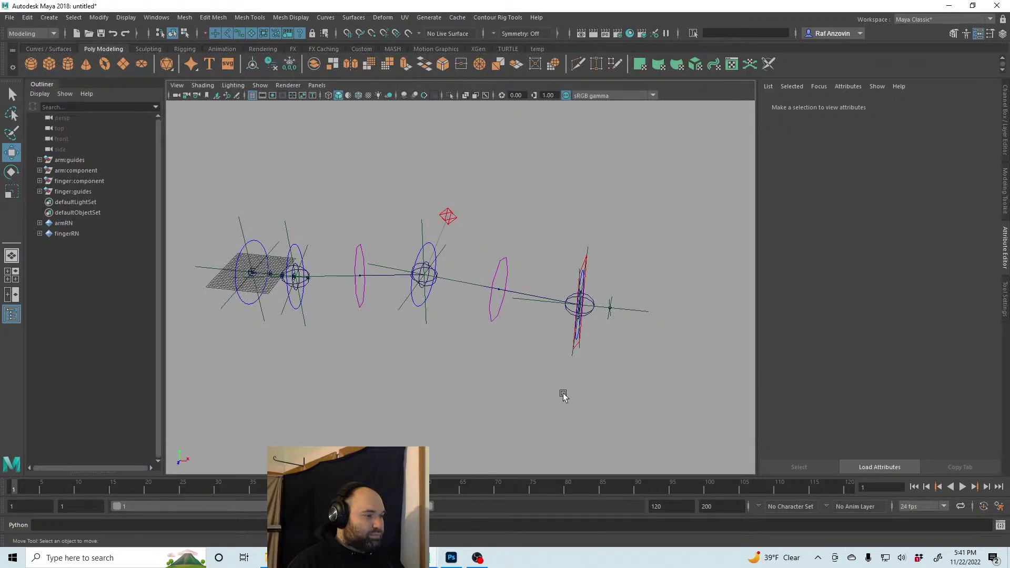
pyautogui.keyDown('alt'); pyautogui.moveTo(563, 395); pyautogui.dragTo(299, 290); pyautogui.keyUp('alt')
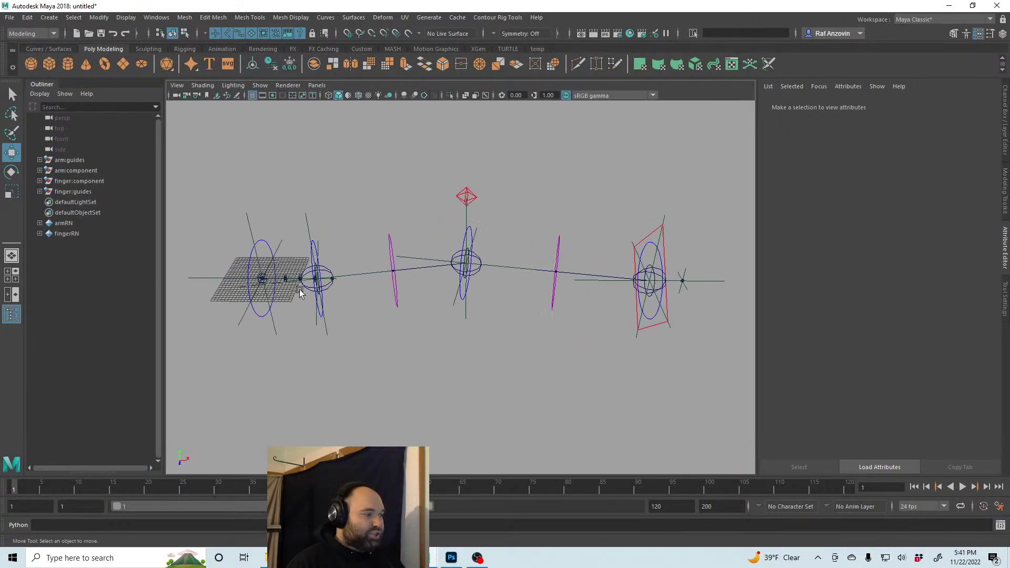
pyautogui.click(256, 216)
pyautogui.keyDown('alt'); pyautogui.moveTo(256, 216); pyautogui.dragTo(449, 308); pyautogui.keyUp('alt')
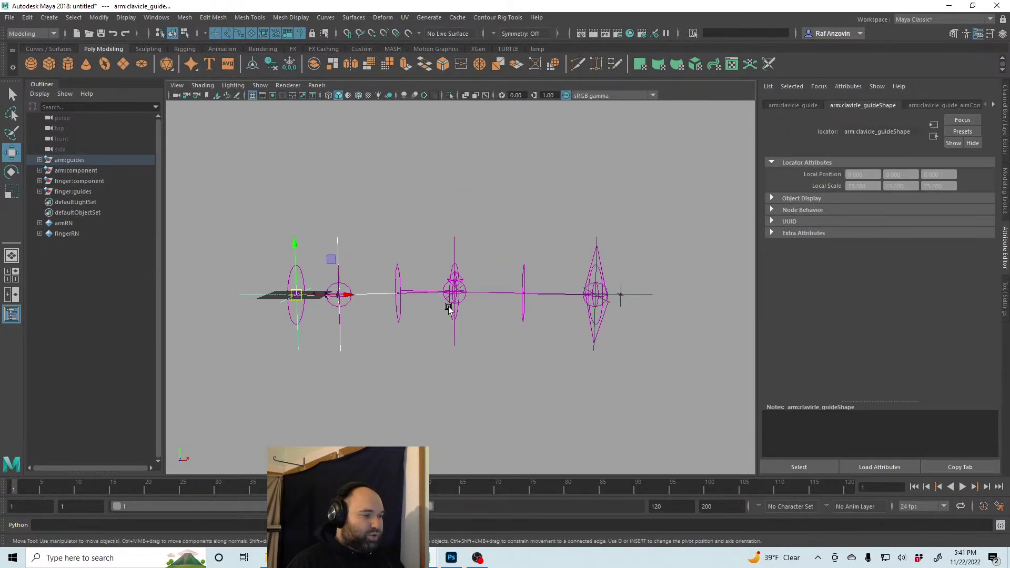
pyautogui.click(622, 219)
pyautogui.moveTo(642, 217); pyautogui.dragTo(241, 237)
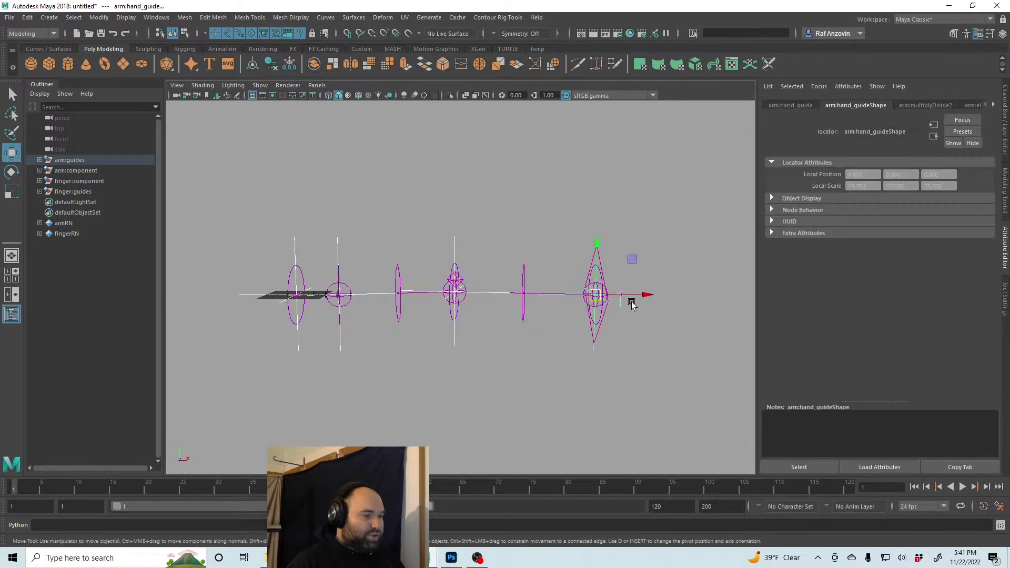
pyautogui.click(631, 299)
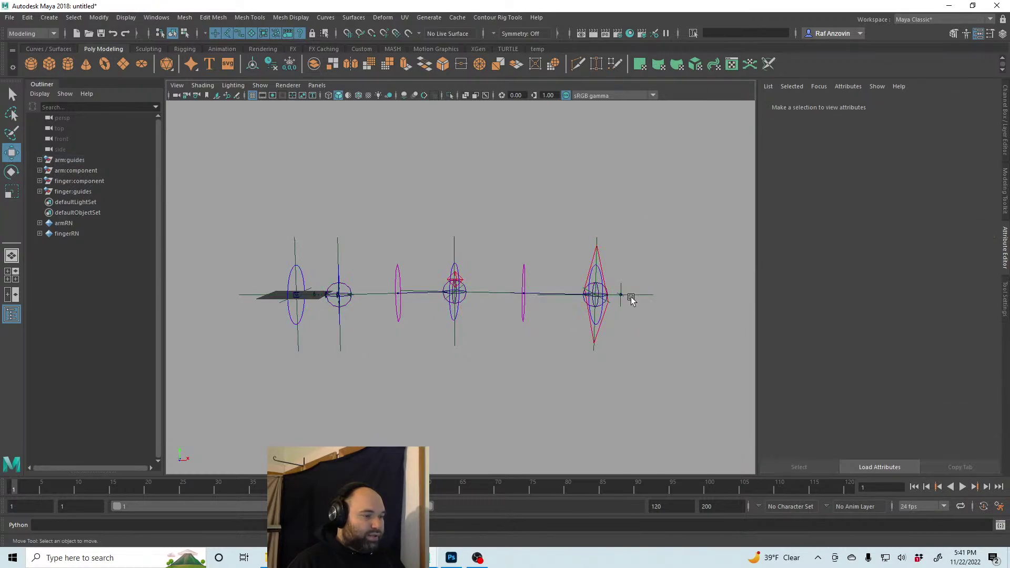
# Select the arm's guides, ending with the clavicle guide, and move them up and outward from the origin to about 95 cm in X
pyautogui.click(595, 235)
pyautogui.moveTo(250, 243); pyautogui.dragTo(249, 243)
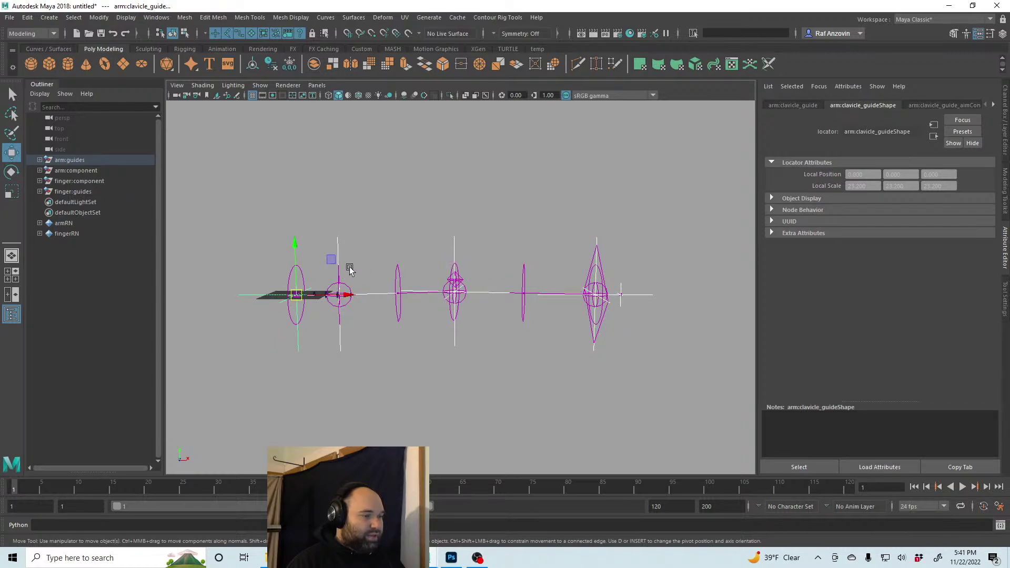
pyautogui.moveTo(331, 260); pyautogui.dragTo(474, 103)
pyautogui.keyDown('alt'); pyautogui.moveTo(600, 255); pyautogui.dragTo(505, 237, button='right'); pyautogui.keyUp('alt')
pyautogui.keyDown('alt'); pyautogui.moveTo(505, 237); pyautogui.dragTo(484, 282, button='middle'); pyautogui.keyUp('alt')
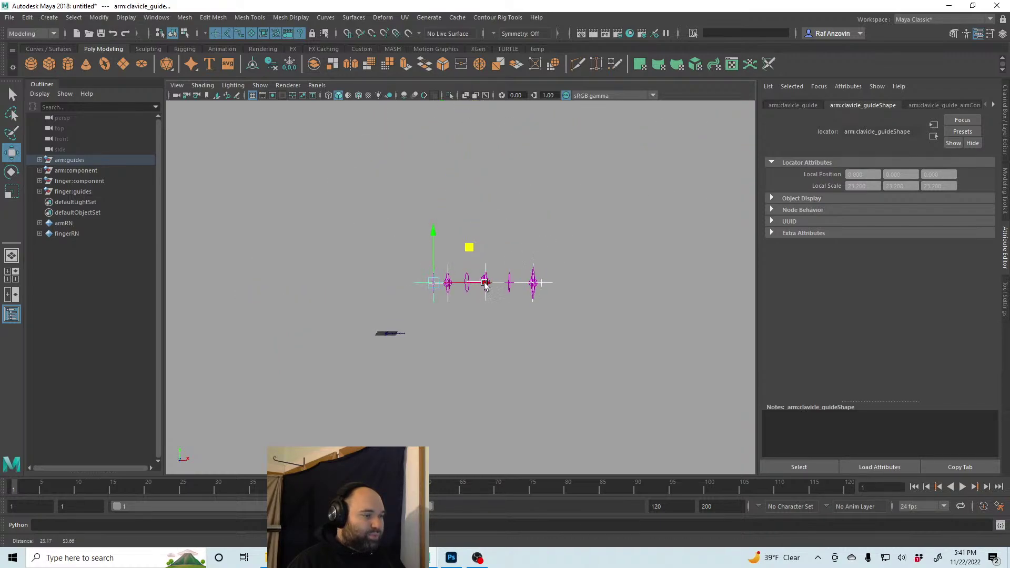
pyautogui.moveTo(470, 246); pyautogui.dragTo(499, 147)
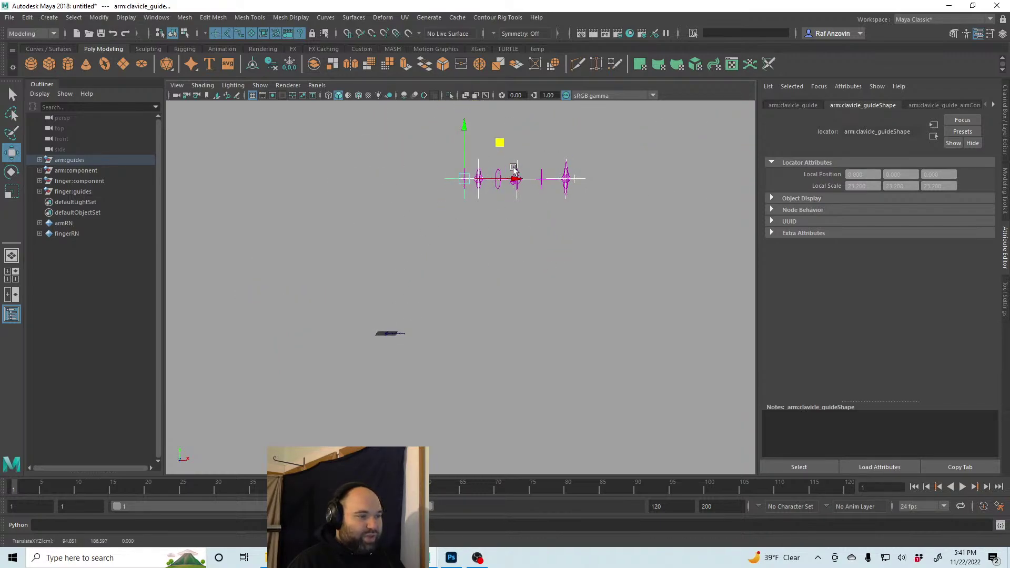
pyautogui.click(640, 185)
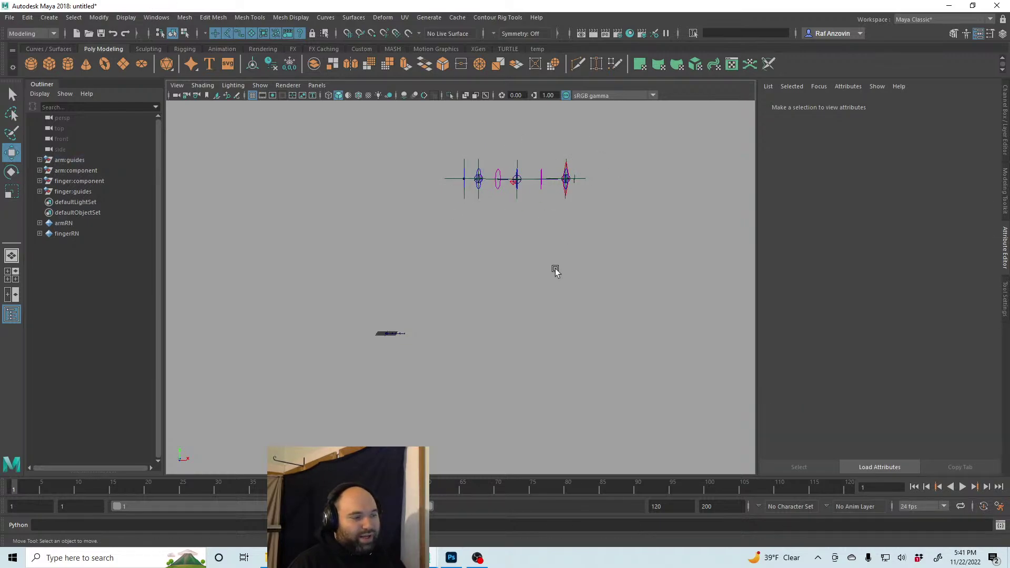
# Move the finger's base guide from the origin out to just beyond the hand end of the arm
pyautogui.keyDown('alt'); pyautogui.moveTo(396, 356); pyautogui.dragTo(510, 428); pyautogui.keyUp('alt')
pyautogui.keyDown('alt'); pyautogui.moveTo(529, 432); pyautogui.dragTo(480, 342, button='middle'); pyautogui.keyUp('alt')
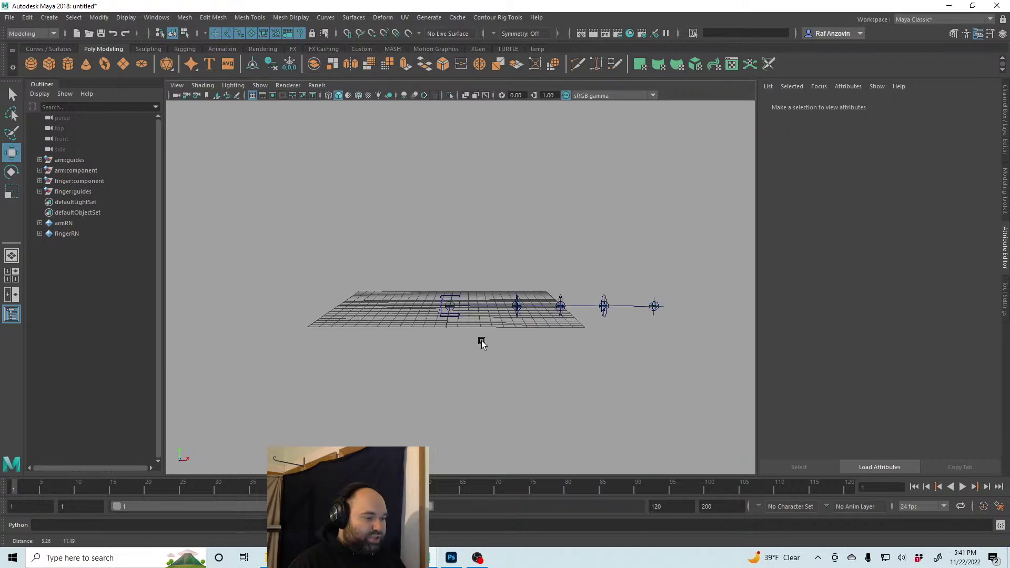
pyautogui.keyDown('alt'); pyautogui.moveTo(480, 343); pyautogui.dragTo(588, 305, button='right'); pyautogui.keyUp('alt')
pyautogui.click(424, 333)
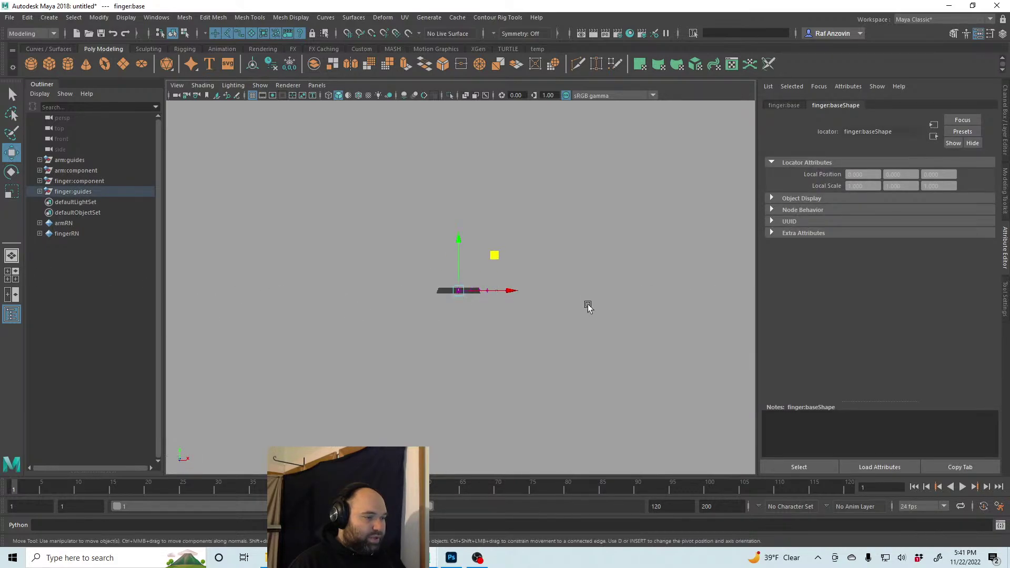
pyautogui.keyDown('alt'); pyautogui.moveTo(588, 305); pyautogui.dragTo(469, 446, button='middle'); pyautogui.keyUp('alt')
pyautogui.keyDown('alt'); pyautogui.moveTo(470, 446); pyautogui.dragTo(310, 348, button='right'); pyautogui.keyUp('alt')
pyautogui.keyDown('alt'); pyautogui.moveTo(310, 348); pyautogui.dragTo(299, 367, button='middle'); pyautogui.keyUp('alt')
pyautogui.moveTo(439, 318); pyautogui.dragTo(542, 343)
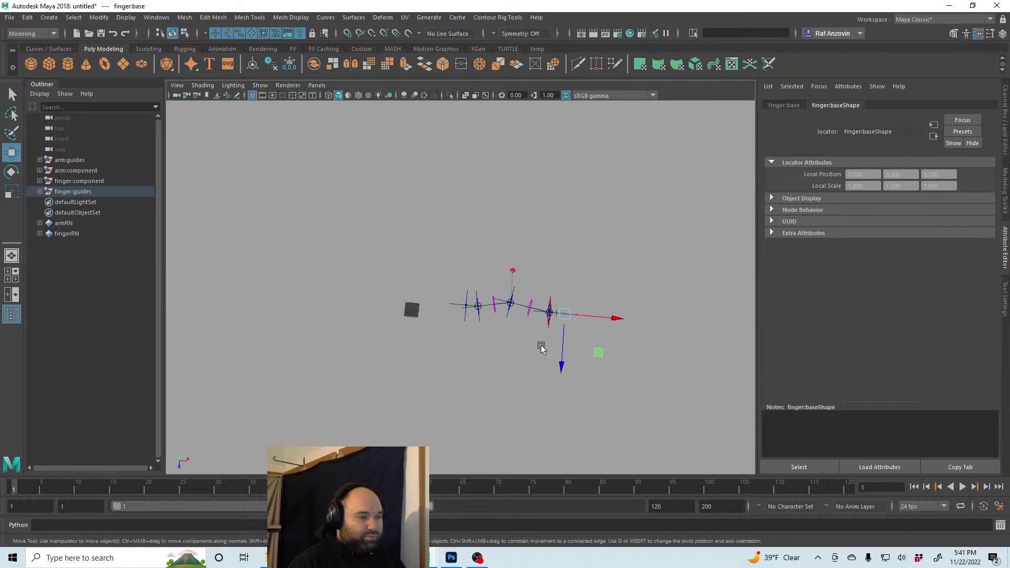
pyautogui.keyDown('alt'); pyautogui.moveTo(541, 342); pyautogui.dragTo(615, 349, button='right'); pyautogui.keyUp('alt')
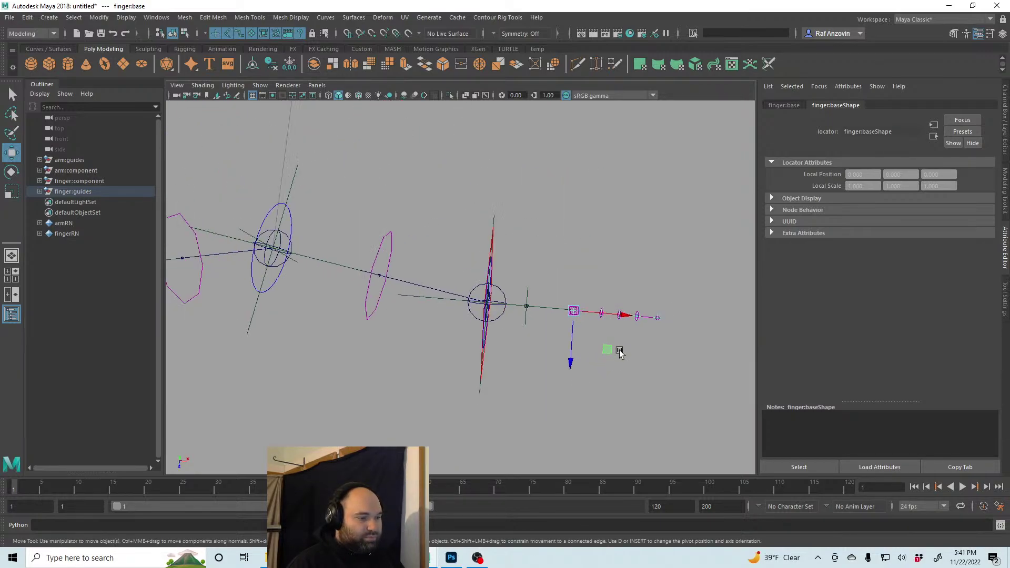
pyautogui.moveTo(615, 349); pyautogui.dragTo(471, 345)
pyautogui.click(638, 345)
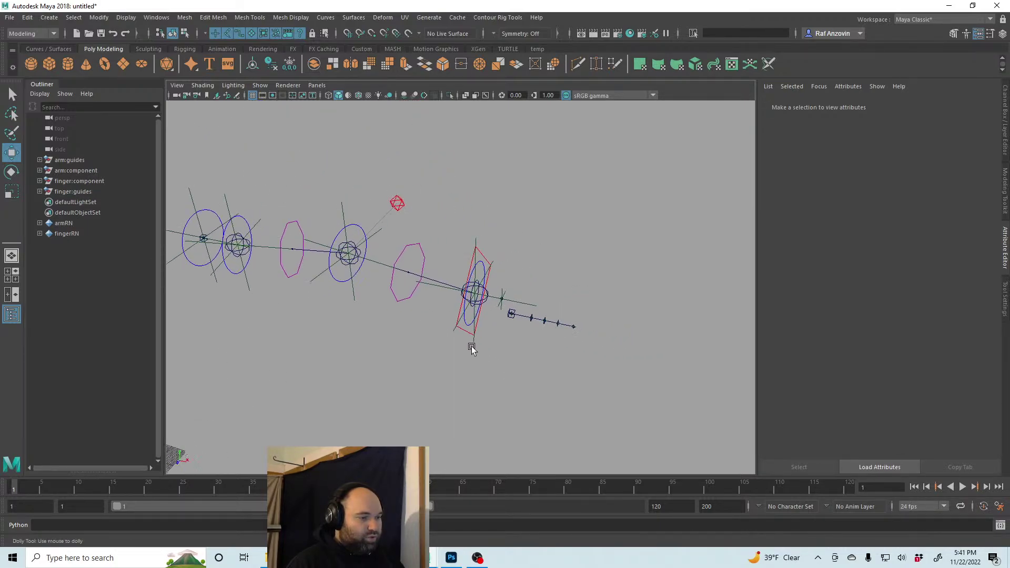
pyautogui.keyDown('alt'); pyautogui.moveTo(472, 345); pyautogui.dragTo(525, 345, button='right'); pyautogui.keyUp('alt')
pyautogui.keyDown('alt'); pyautogui.moveTo(525, 345); pyautogui.dragTo(477, 345); pyautogui.keyUp('alt')
pyautogui.keyDown('alt'); pyautogui.moveTo(478, 345); pyautogui.dragTo(481, 351, button='right'); pyautogui.keyUp('alt')
pyautogui.keyDown('alt'); pyautogui.moveTo(482, 351); pyautogui.dragTo(401, 279); pyautogui.keyUp('alt')
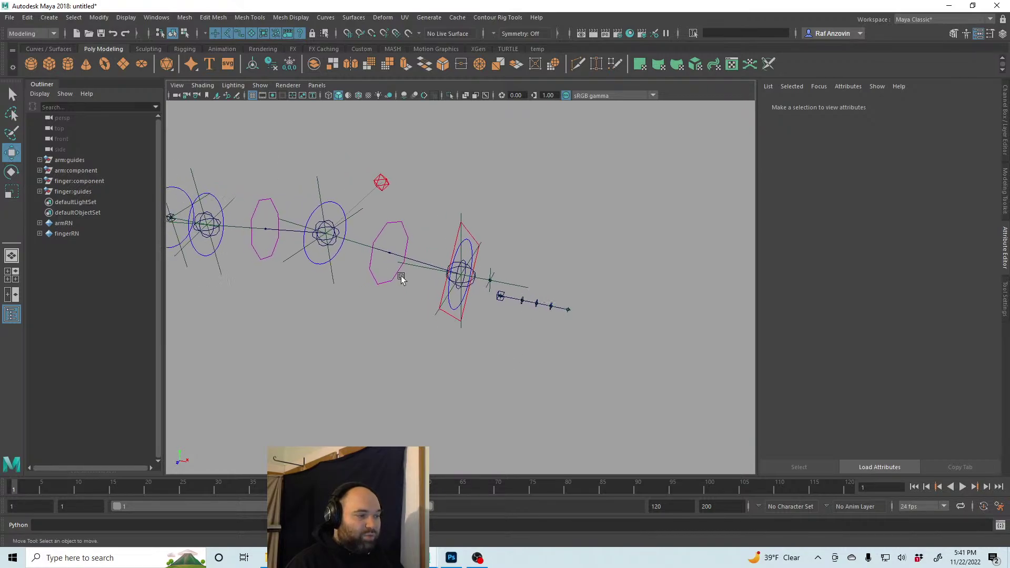
pyautogui.click(259, 85)
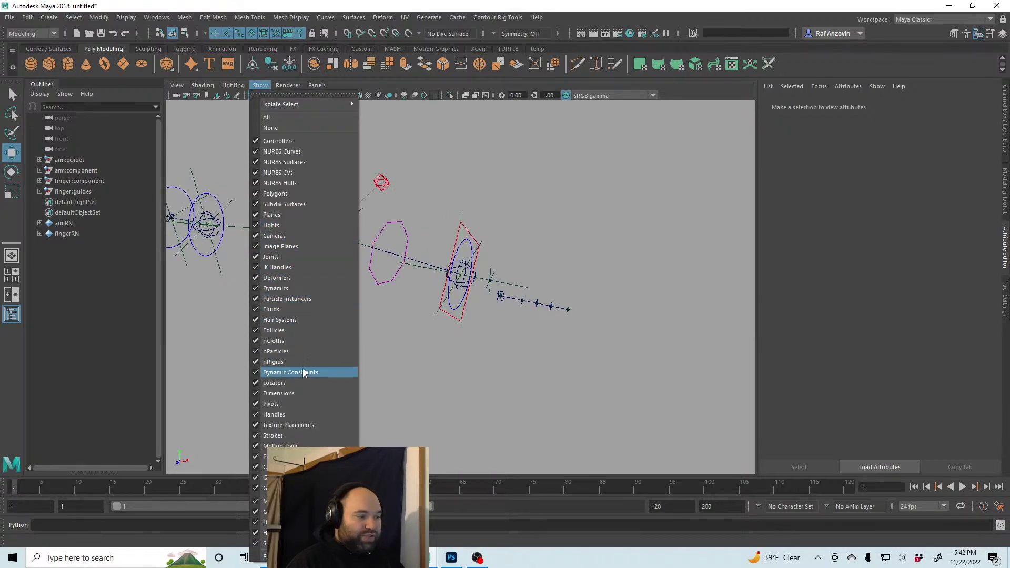
pyautogui.click(582, 384)
# Reposition the arm's elbow guide to bend the arm further
pyautogui.keyDown('alt'); pyautogui.moveTo(343, 303); pyautogui.dragTo(476, 373, button='middle'); pyautogui.keyUp('alt')
pyautogui.click(469, 304)
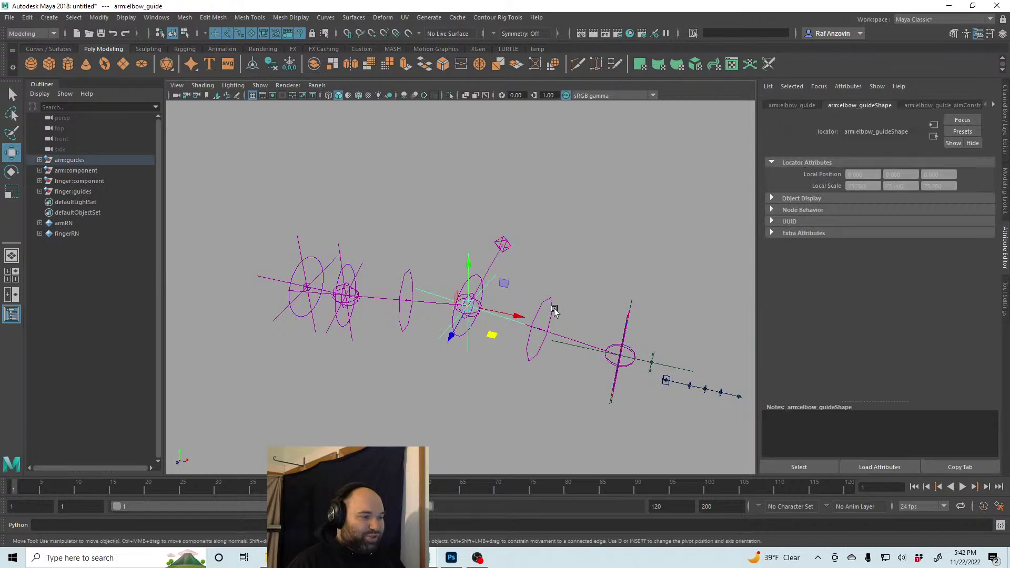
pyautogui.keyDown('alt'); pyautogui.moveTo(552, 311); pyautogui.dragTo(626, 349); pyautogui.keyUp('alt')
pyautogui.click(589, 357)
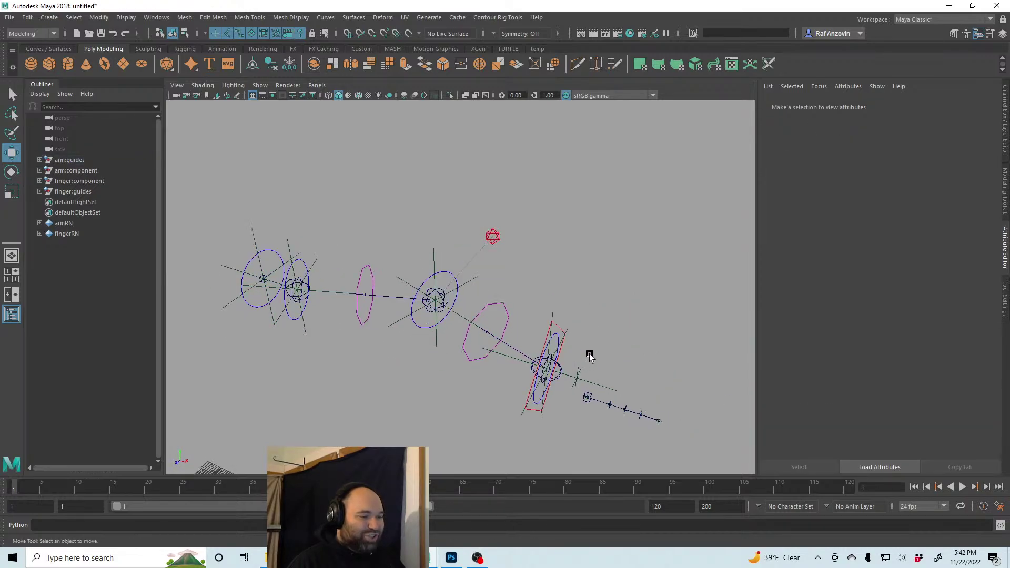
# Move the arm's hand guide along X to about 222 cm, bringing it closer to the finger base
pyautogui.click(568, 332)
pyautogui.keyDown('alt'); pyautogui.moveTo(609, 383); pyautogui.dragTo(577, 356, button='middle'); pyautogui.keyUp('alt')
pyautogui.moveTo(577, 356); pyautogui.dragTo(629, 314)
pyautogui.click(599, 429)
pyautogui.scroll(10, 632, 411)
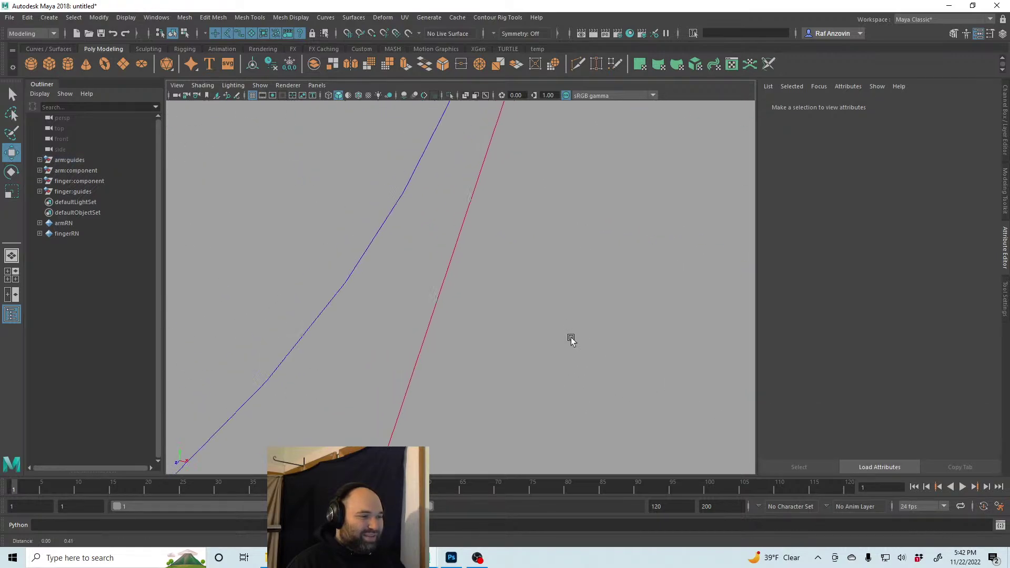
pyautogui.scroll(-5, 526, 363)
pyautogui.click(509, 189)
pyautogui.scroll(-8, 495, 323)
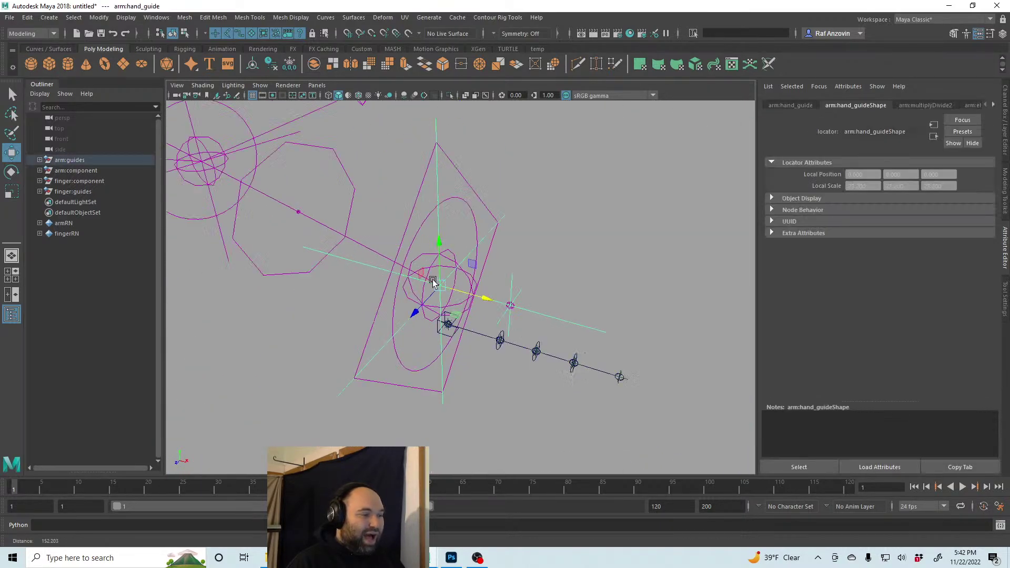
pyautogui.scroll(2, 495, 323)
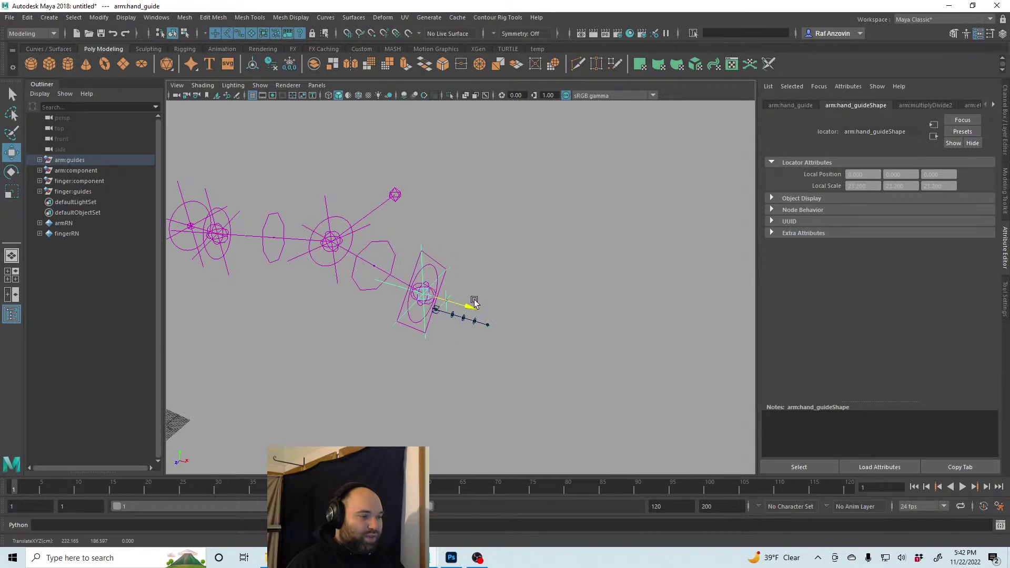
pyautogui.click(523, 277)
# Move the finger's base guide into place at the end of the hand and rotate it slightly
pyautogui.scroll(10, 520, 294)
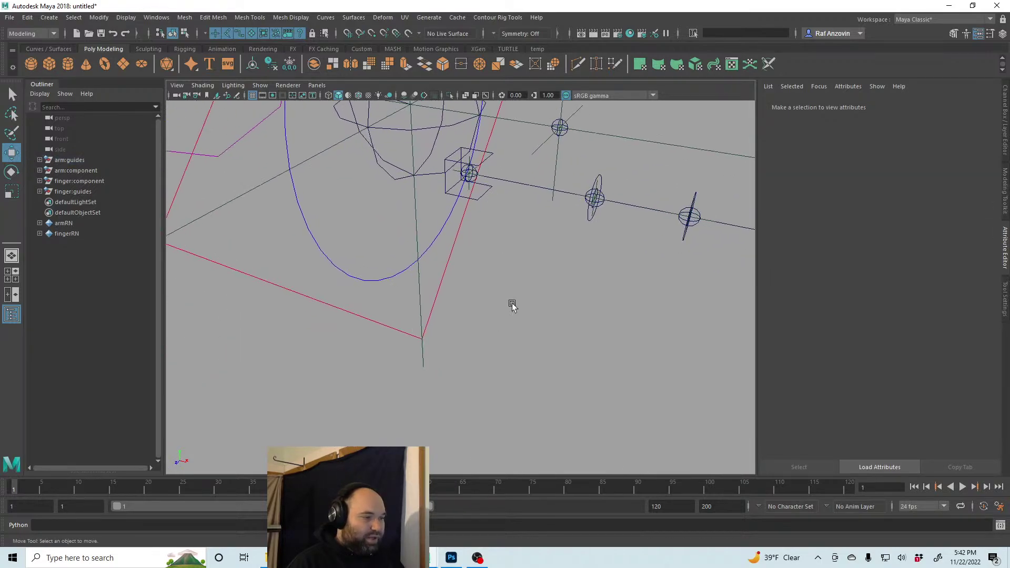
pyautogui.click(464, 195)
pyautogui.scroll(-8, 441, 247)
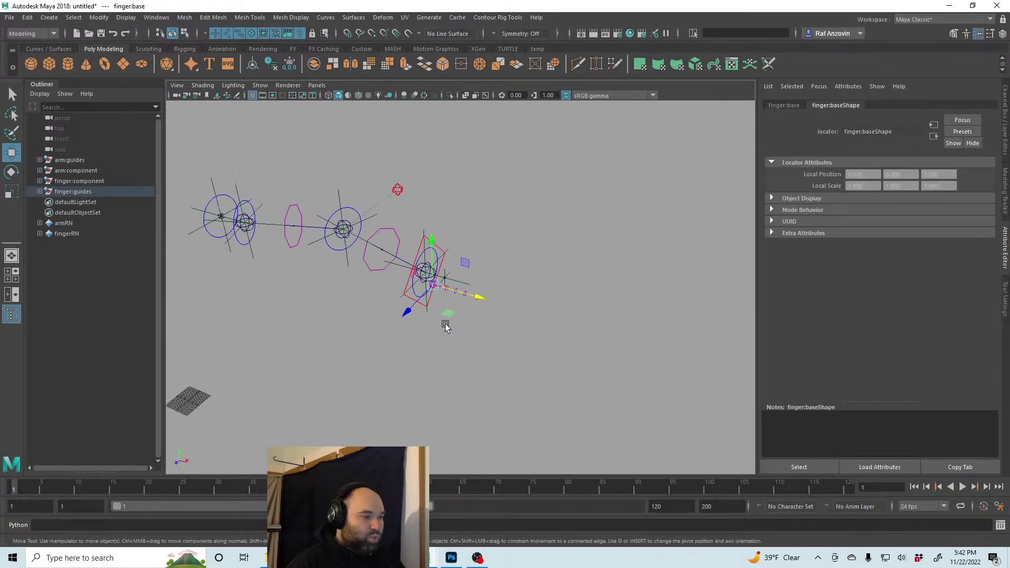
pyautogui.moveTo(424, 314); pyautogui.dragTo(433, 307, button='middle')
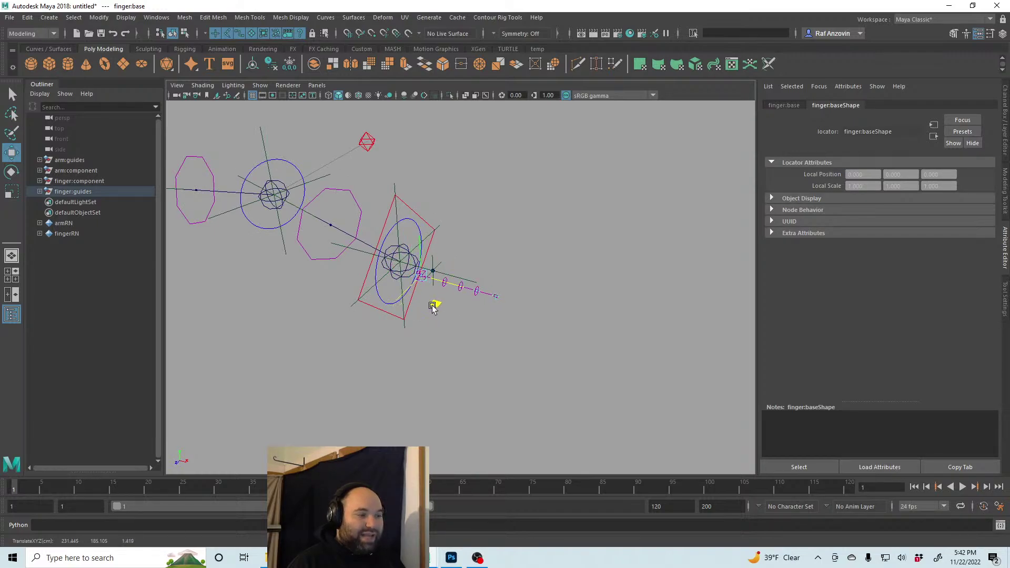
pyautogui.press('e')
pyautogui.press('w')
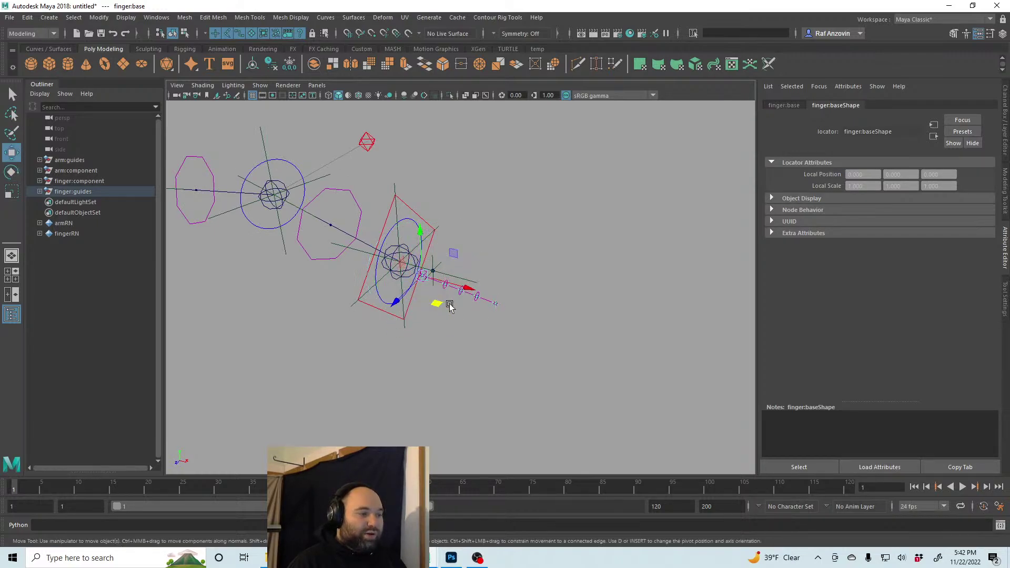
pyautogui.keyDown('alt'); pyautogui.moveTo(450, 299); pyautogui.dragTo(500, 227); pyautogui.keyUp('alt')
pyautogui.click(518, 241)
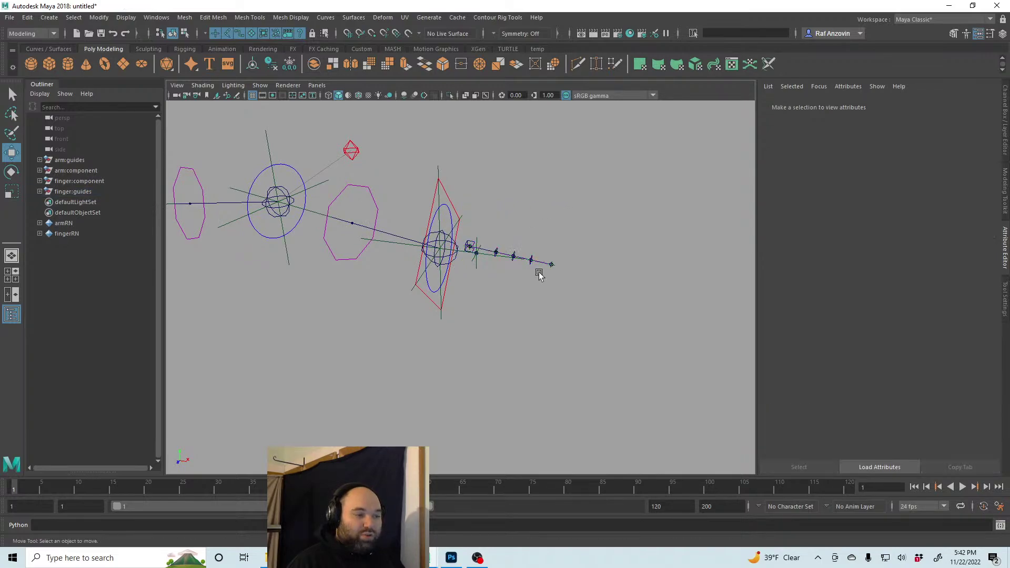
# Rotate the finger's joint 2 and joint 3 controls to curl the fingertip downward
pyautogui.keyDown('alt'); pyautogui.moveTo(536, 271); pyautogui.dragTo(473, 349); pyautogui.keyUp('alt')
pyautogui.scroll(5, 474, 349)
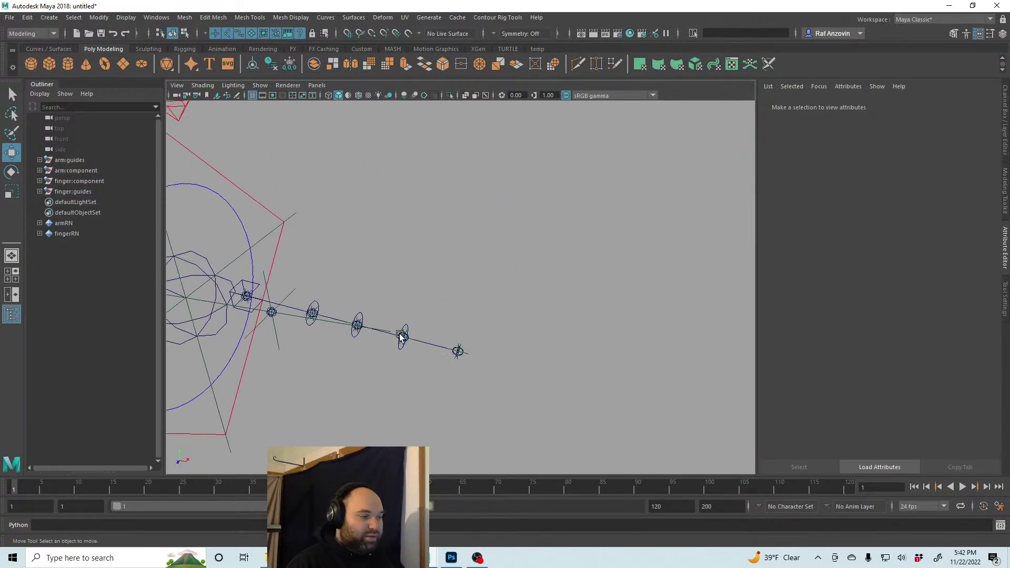
pyautogui.click(359, 319)
pyautogui.click(353, 327)
pyautogui.scroll(4, 350, 337)
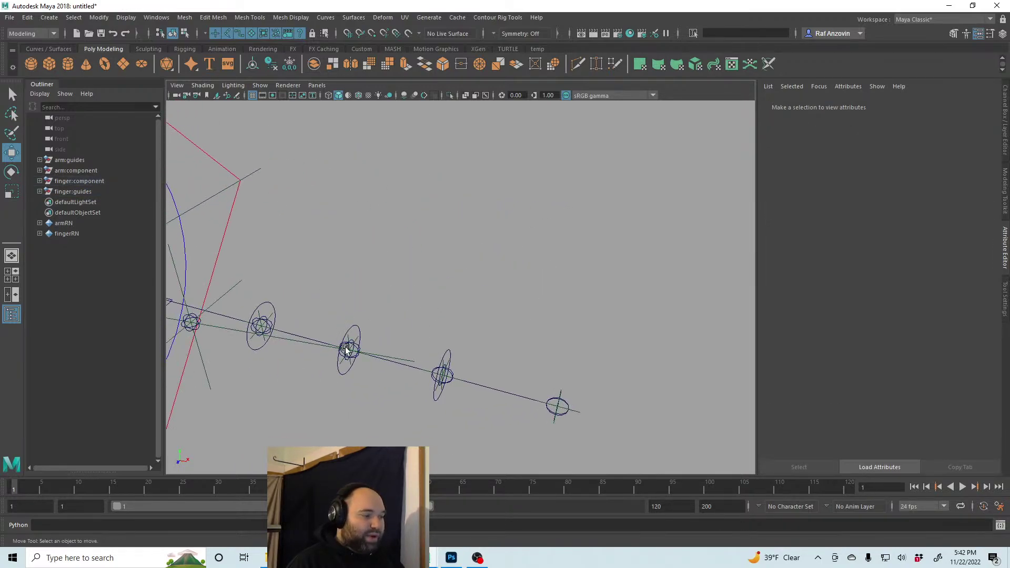
pyautogui.click(358, 339)
pyautogui.press('e')
pyautogui.moveTo(397, 338); pyautogui.dragTo(482, 284)
pyautogui.click(478, 349)
pyautogui.click(437, 390)
pyautogui.click(471, 376)
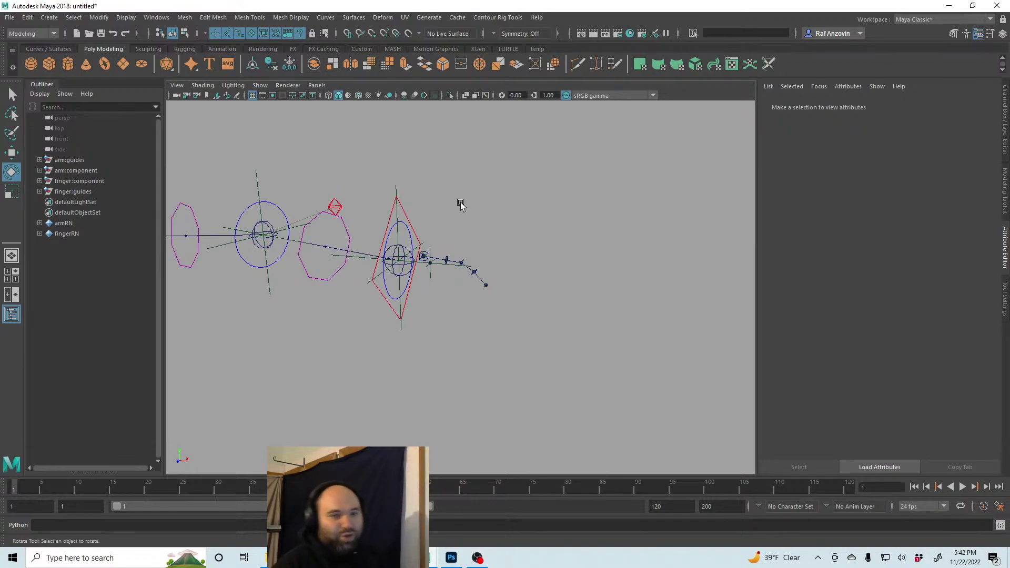
# Hide locators in the viewport so only the rig controls and joints are displayed
pyautogui.keyDown('alt'); pyautogui.moveTo(518, 311); pyautogui.dragTo(507, 378); pyautogui.keyUp('alt')
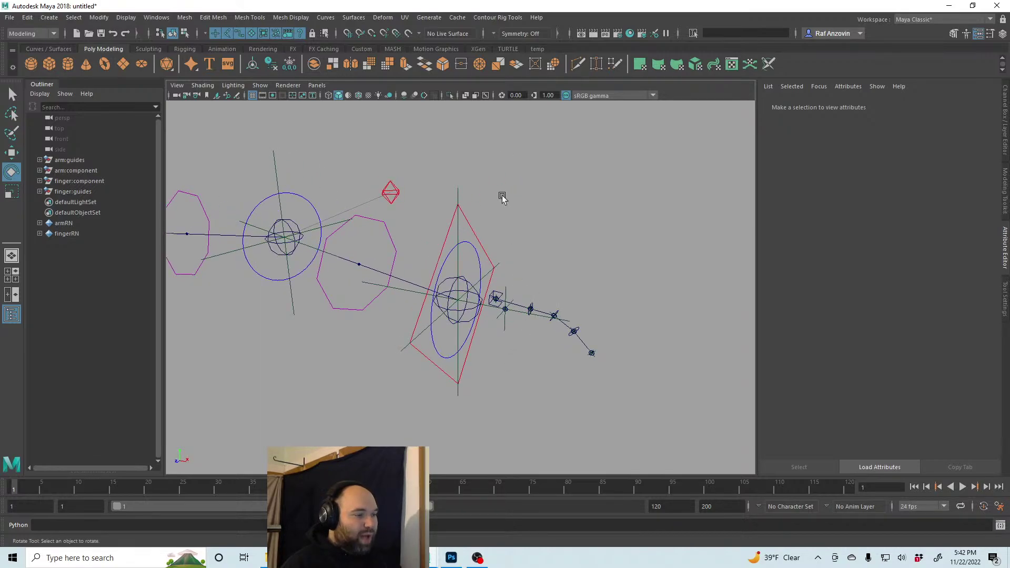
pyautogui.click(476, 242)
pyautogui.click(260, 85)
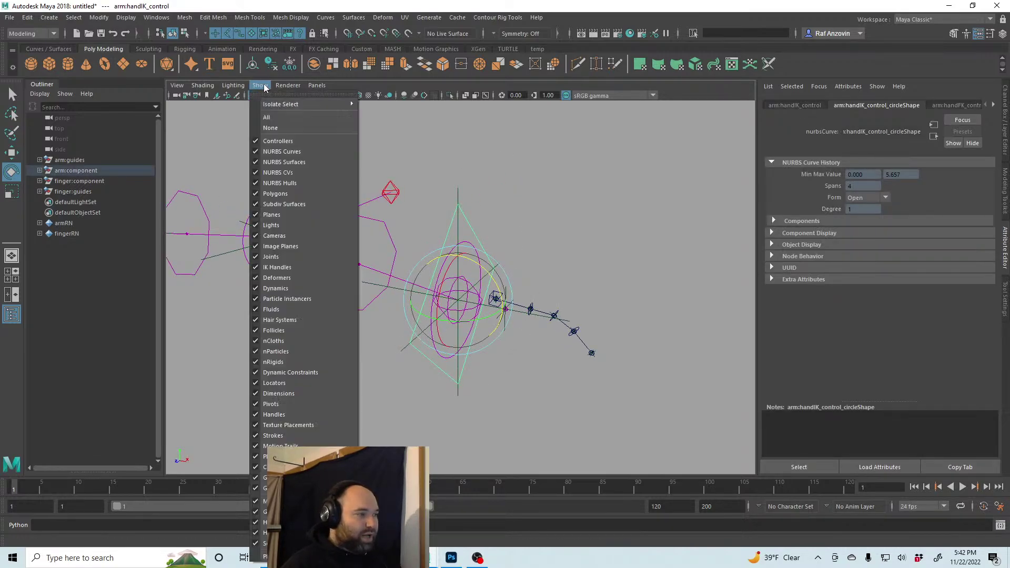
pyautogui.click(306, 381)
pyautogui.click(527, 229)
pyautogui.click(473, 233)
pyautogui.press('w')
pyautogui.keyDown('alt'); pyautogui.moveTo(465, 330); pyautogui.dragTo(613, 301); pyautogui.keyUp('alt')
pyautogui.click(582, 250)
pyautogui.keyDown('alt'); pyautogui.moveTo(543, 343); pyautogui.dragTo(557, 361, button='right'); pyautogui.keyUp('alt')
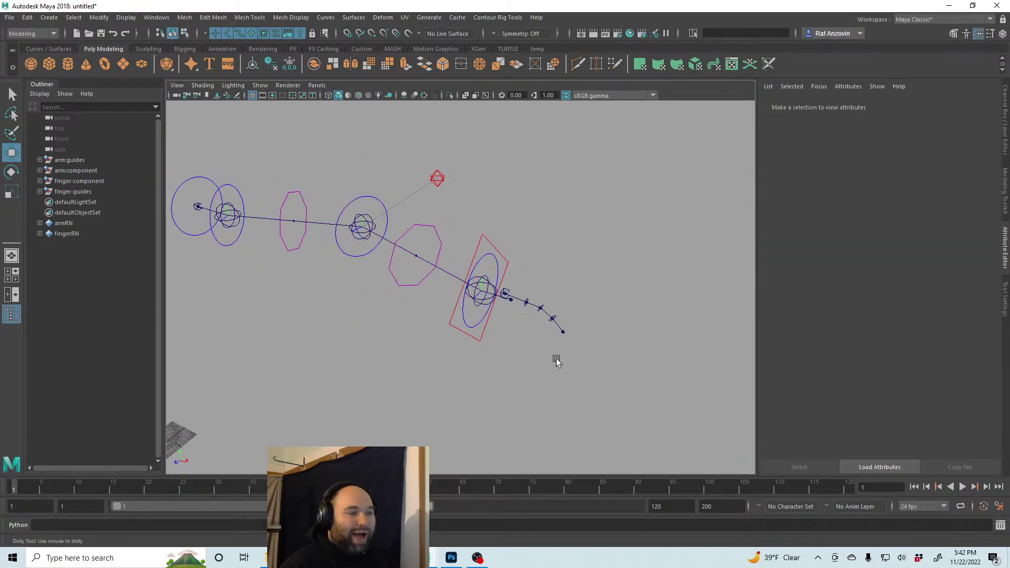
pyautogui.keyDown('alt'); pyautogui.moveTo(557, 361); pyautogui.dragTo(511, 367); pyautogui.keyUp('alt')
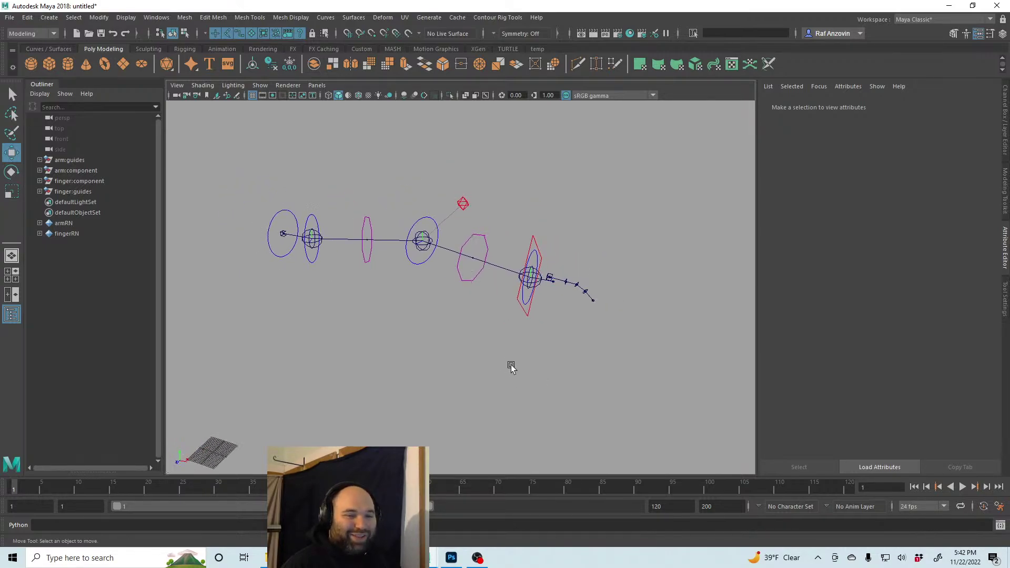
pyautogui.moveTo(511, 367)
pyautogui.keyDown('alt'); pyautogui.mouseDown(button='right')
pyautogui.moveTo(480, 349)
pyautogui.moveTo(491, 338)
pyautogui.moveTo(480, 349)
pyautogui.moveTo(497, 354)
pyautogui.mouseUp(button='right'); pyautogui.keyUp('alt')
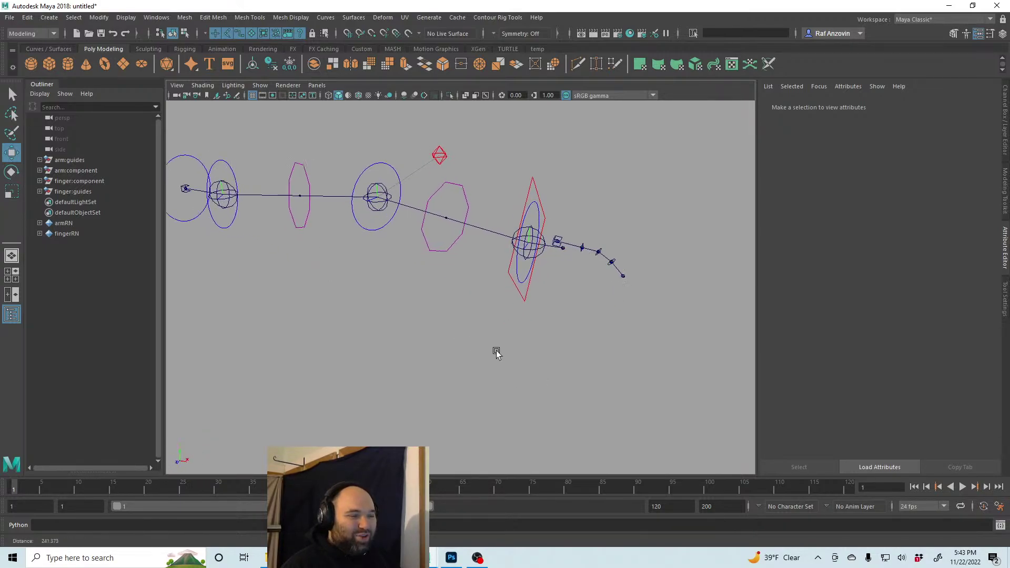
pyautogui.keyDown('alt'); pyautogui.moveTo(497, 353); pyautogui.dragTo(475, 278); pyautogui.keyUp('alt')
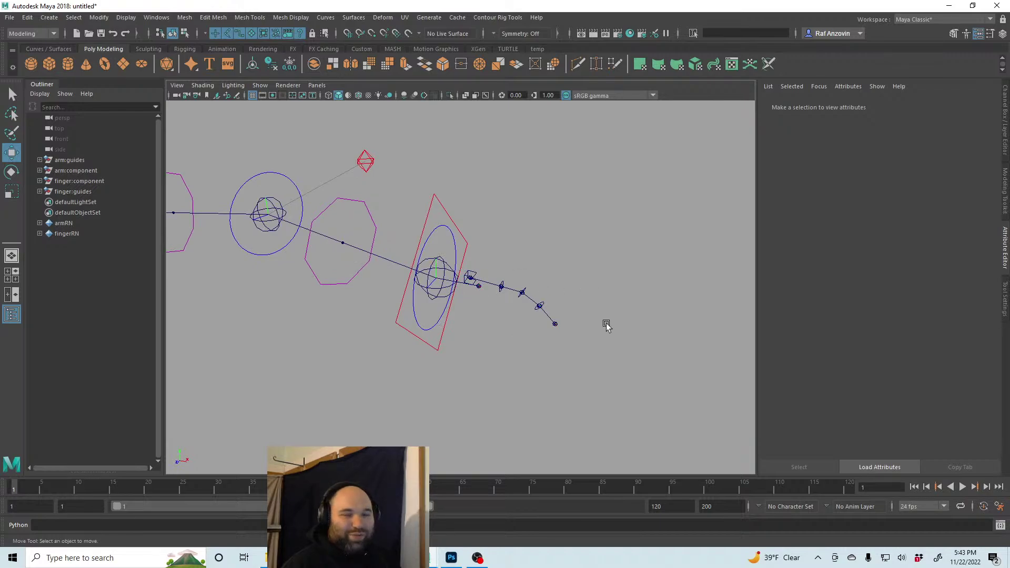
pyautogui.keyDown('alt'); pyautogui.moveTo(607, 326); pyautogui.dragTo(444, 329); pyautogui.keyUp('alt')
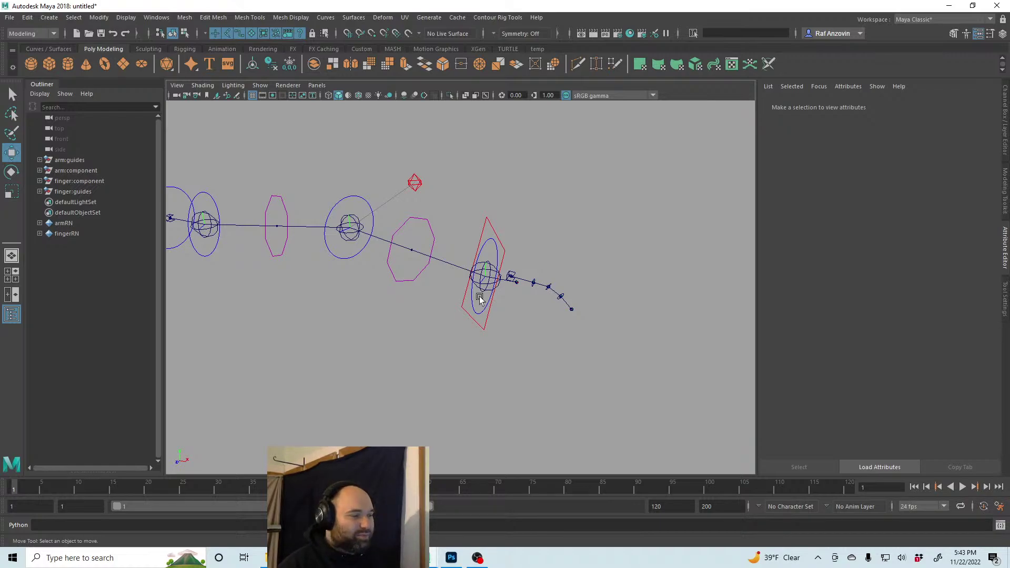
pyautogui.keyDown('alt'); pyautogui.moveTo(545, 349); pyautogui.dragTo(389, 351); pyautogui.keyUp('alt')
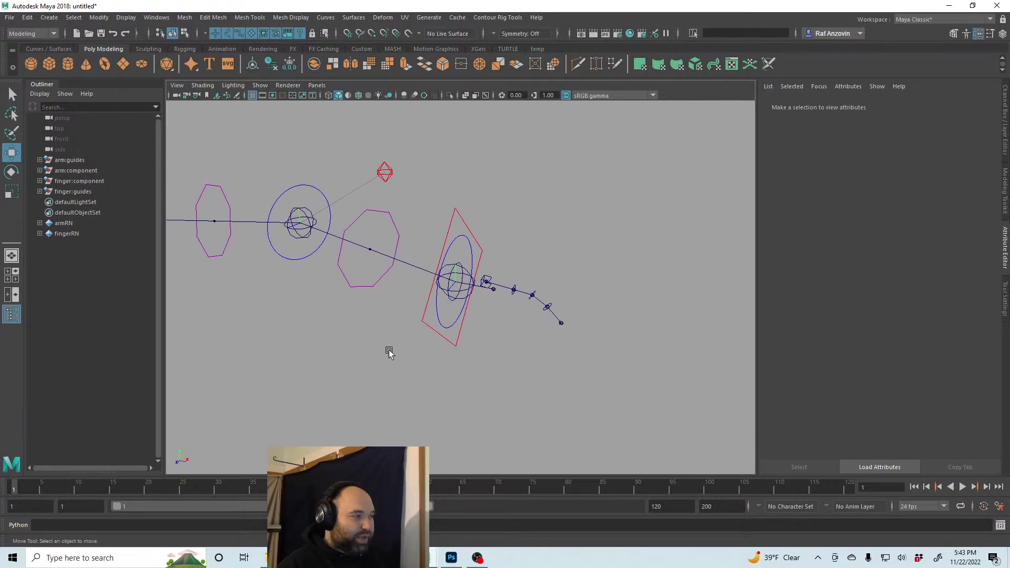
# Open the Node Editor and add the finger:inputs node from the finger component to the graph
pyautogui.click(157, 18)
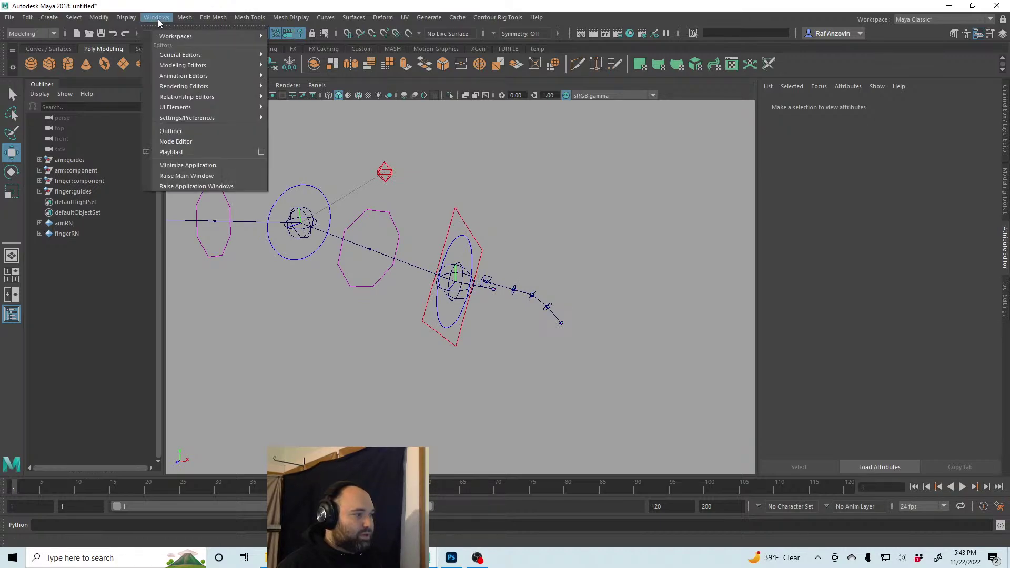
pyautogui.click(208, 139)
pyautogui.click(94, 276)
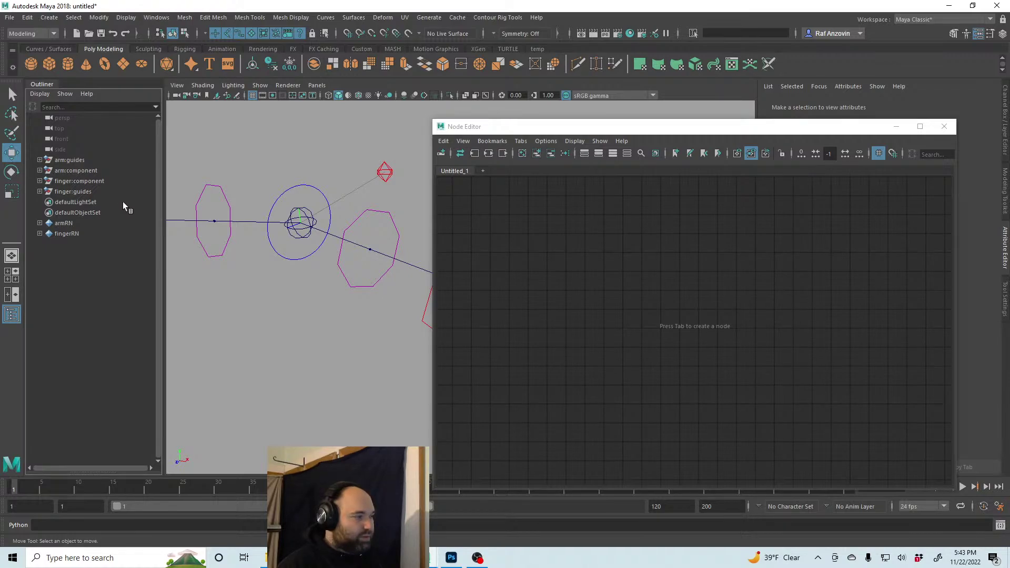
pyautogui.click(40, 181)
pyautogui.click(96, 191)
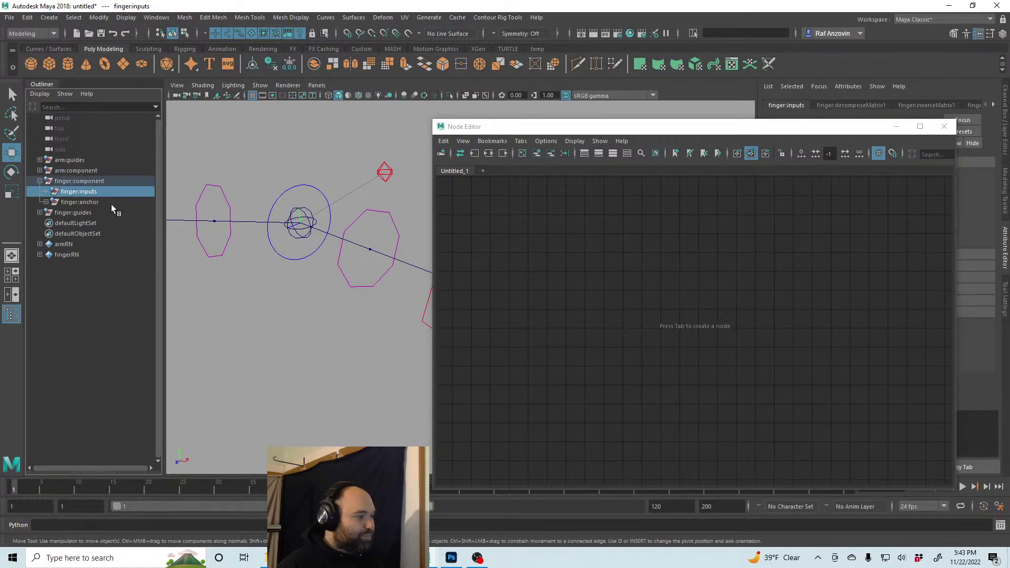
pyautogui.moveTo(96, 192); pyautogui.dragTo(737, 276)
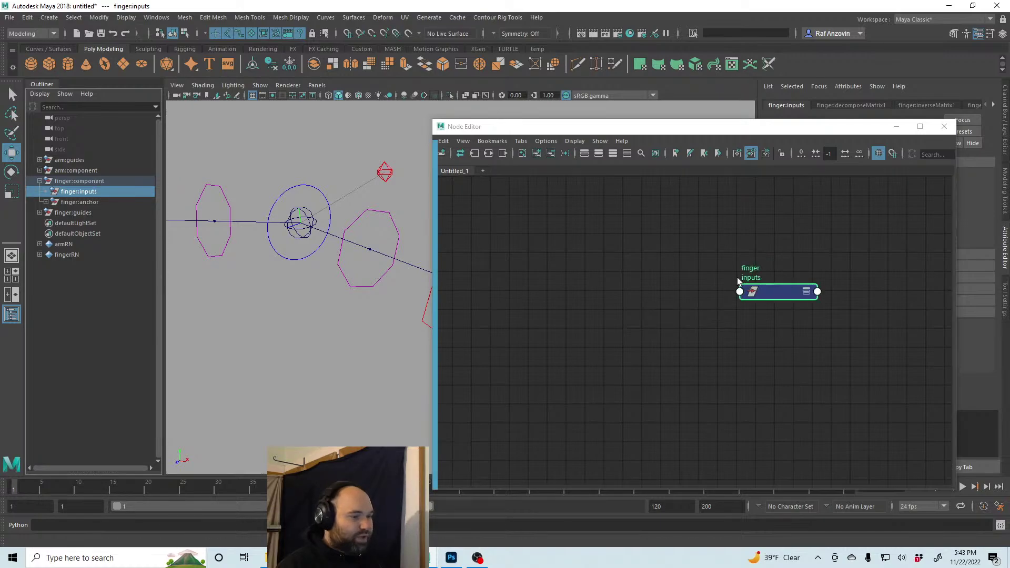
# Add arm:inputs and arm:outputs to the node graph and place the outputs node below the inputs node
pyautogui.click(40, 171)
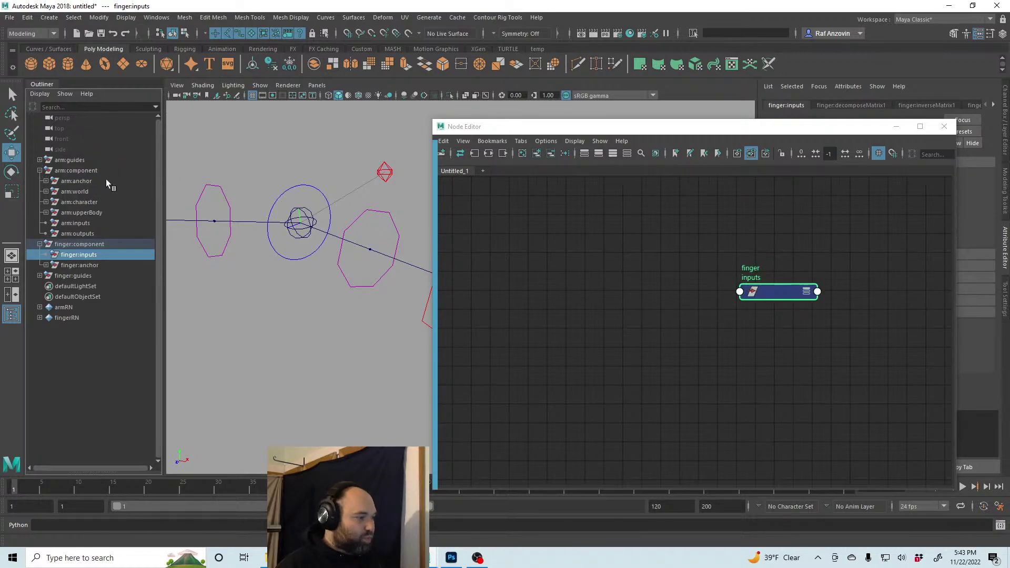
pyautogui.click(79, 223)
pyautogui.keyDown('shift'); pyautogui.click(94, 235); pyautogui.keyUp('shift')
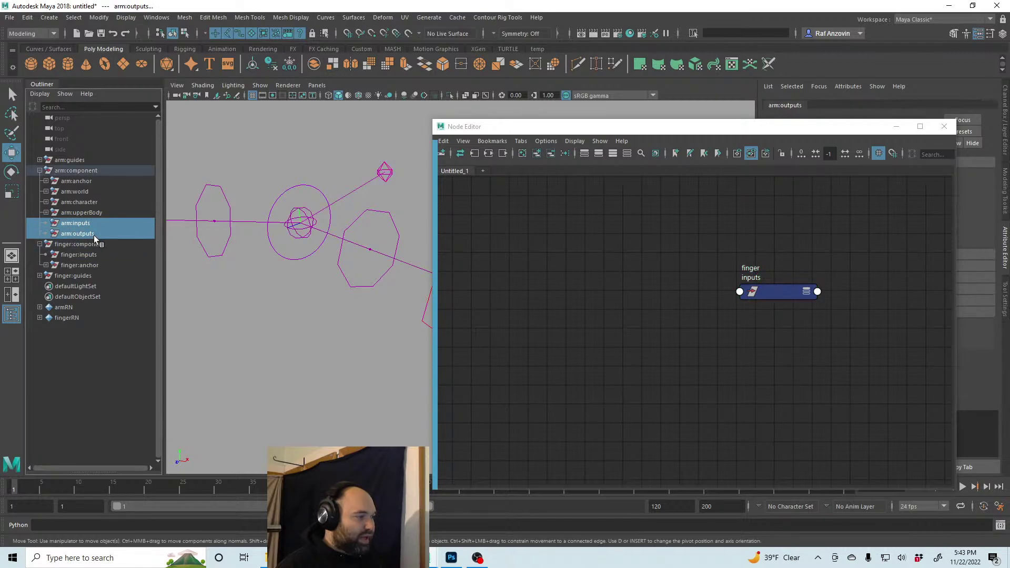
pyautogui.moveTo(93, 225); pyautogui.dragTo(575, 237)
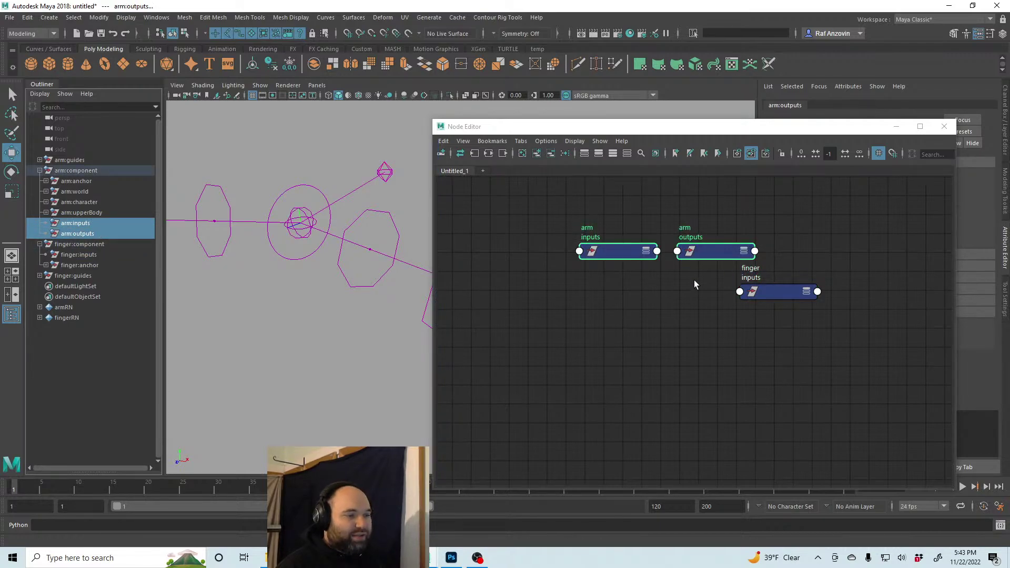
pyautogui.moveTo(705, 251); pyautogui.dragTo(618, 379)
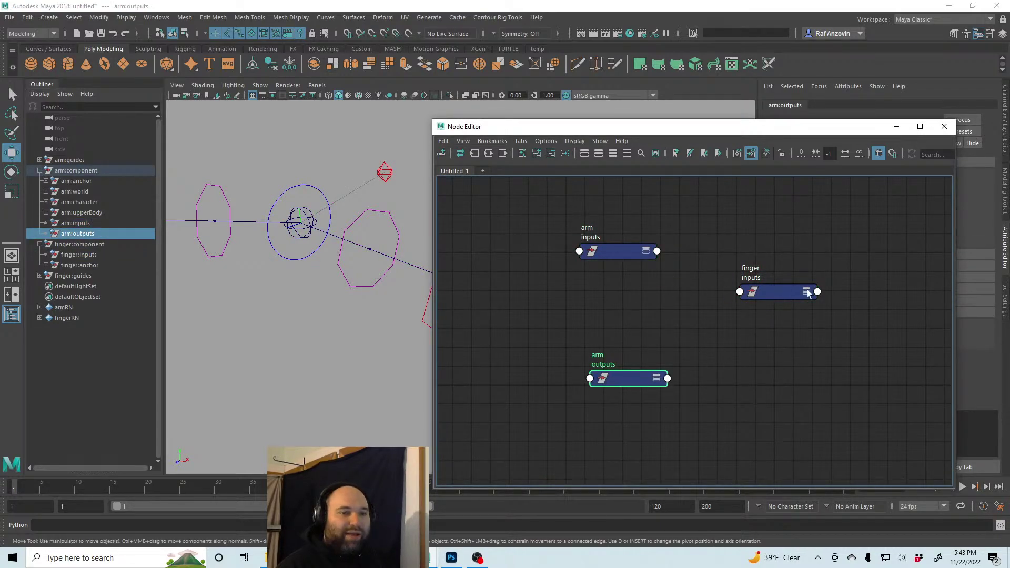
pyautogui.click(728, 334)
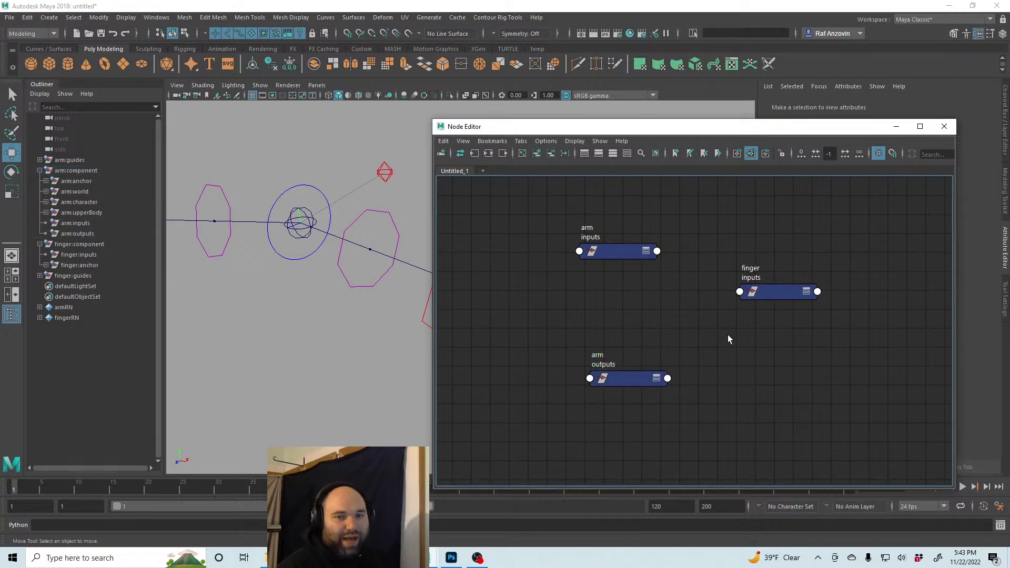
# Expand the finger inputs node to show its attributes and move it away from the arm nodes
pyautogui.keyDown('alt'); pyautogui.moveTo(778, 369); pyautogui.dragTo(793, 351, button='middle'); pyautogui.keyUp('alt')
pyautogui.scroll(1, 786, 339)
pyautogui.click(819, 277)
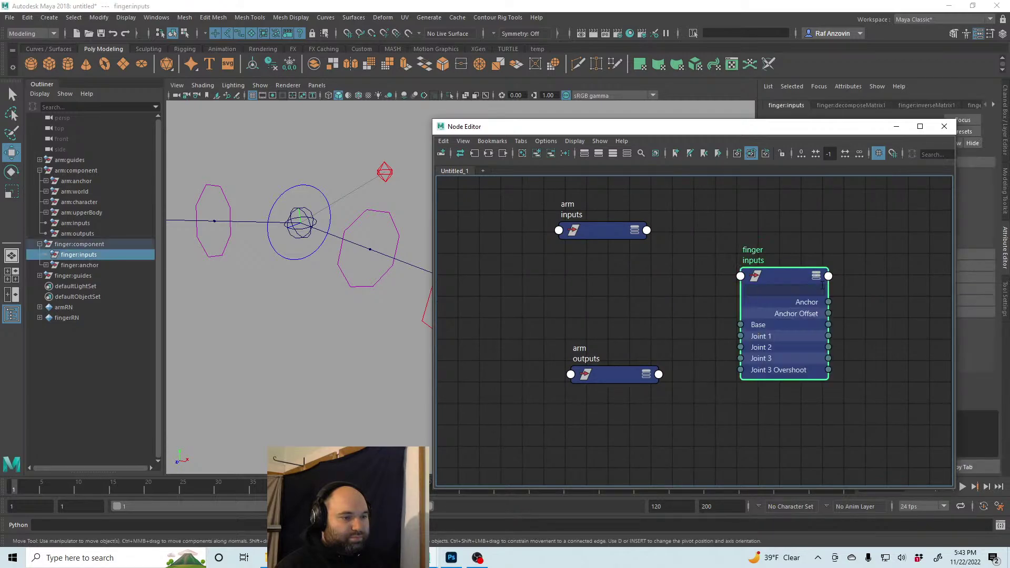
pyautogui.click(816, 281)
pyautogui.click(815, 278)
pyautogui.click(819, 278)
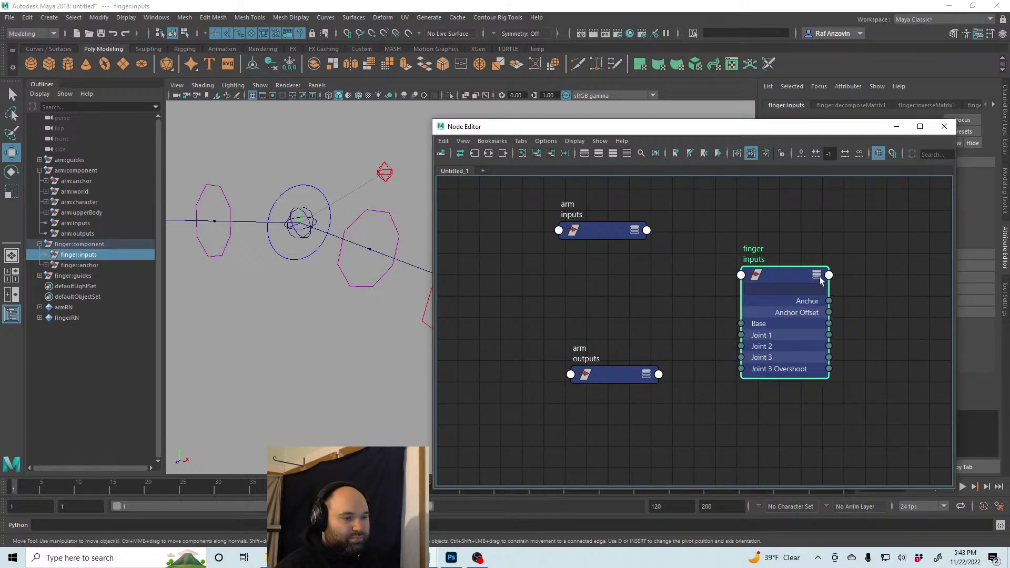
pyautogui.click(797, 275)
pyautogui.moveTo(798, 275); pyautogui.dragTo(831, 256)
pyautogui.keyDown('alt'); pyautogui.moveTo(682, 314); pyautogui.dragTo(696, 288, button='middle'); pyautogui.keyUp('alt')
pyautogui.scroll(1, 692, 282)
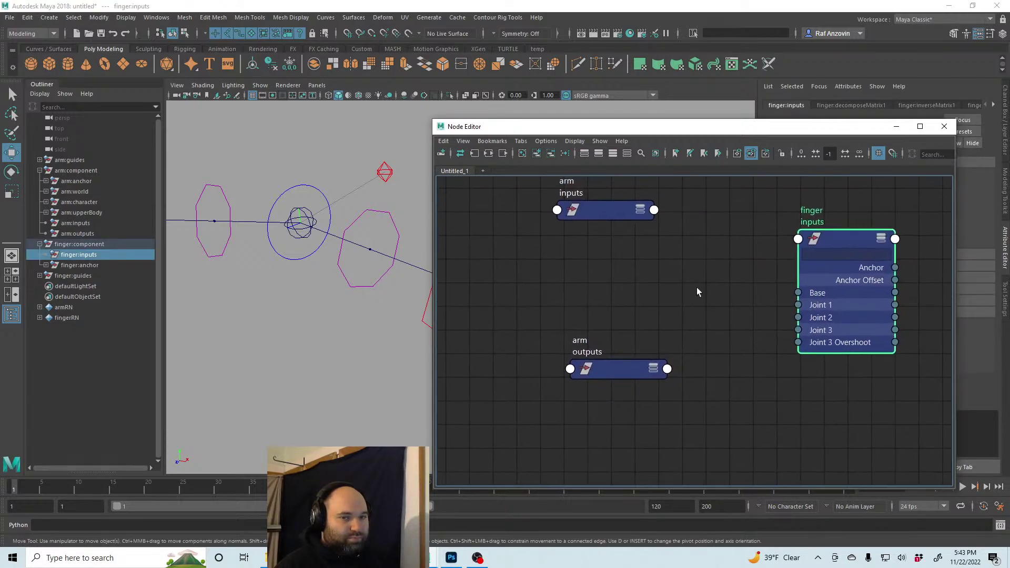
# Expand the arm inputs and arm outputs nodes to show their attributes, spacing them so they do not overlap
pyautogui.click(695, 286)
pyautogui.click(643, 209)
pyautogui.moveTo(643, 210); pyautogui.dragTo(610, 197)
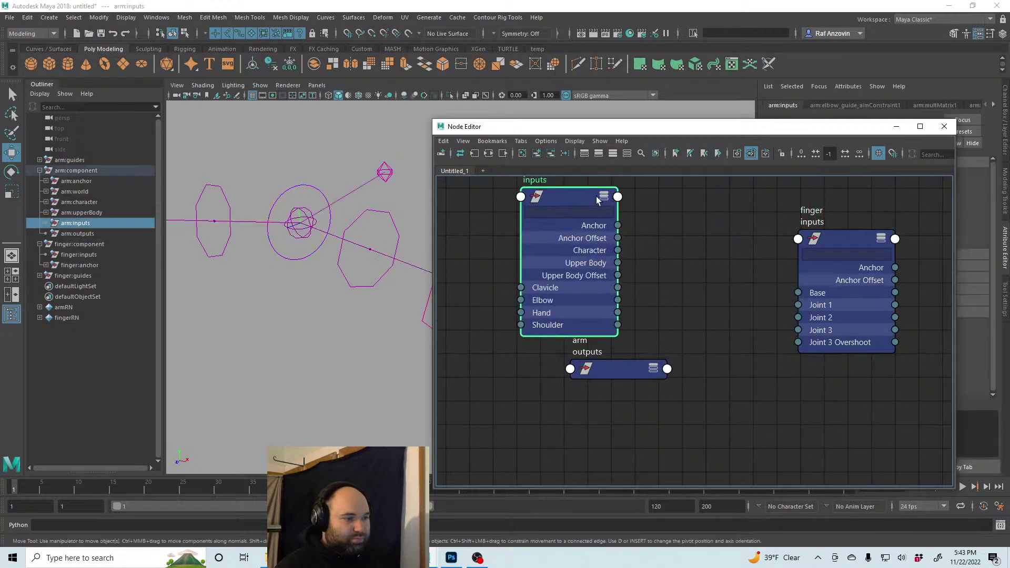
pyautogui.click(654, 371)
pyautogui.moveTo(640, 369); pyautogui.dragTo(595, 391)
pyautogui.scroll(-3, 704, 363)
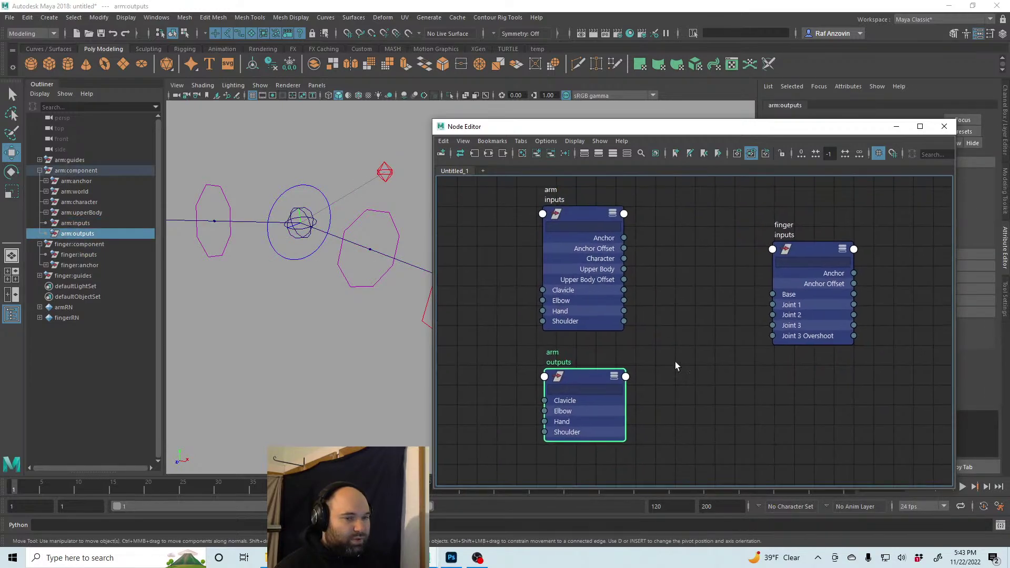
pyautogui.scroll(1, 673, 351)
pyautogui.scroll(2, 665, 355)
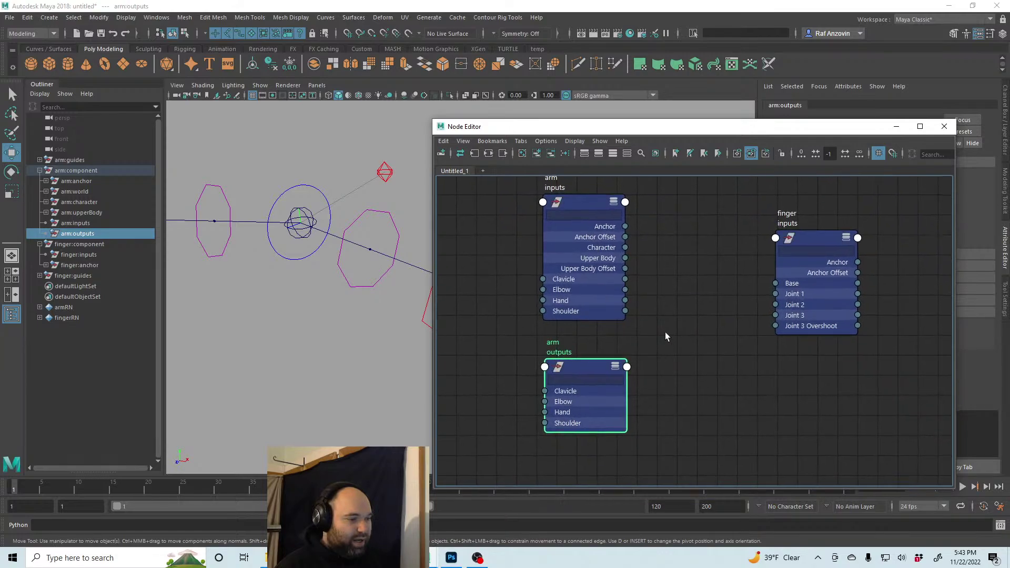
# Nudge the arm inputs node in the graph and turn locator display back on in the viewport
pyautogui.keyDown('alt'); pyautogui.moveTo(375, 303); pyautogui.dragTo(337, 318); pyautogui.keyUp('alt')
pyautogui.keyDown('alt'); pyautogui.moveTo(645, 284); pyautogui.dragTo(666, 323, button='middle'); pyautogui.keyUp('alt')
pyautogui.moveTo(580, 232); pyautogui.dragTo(575, 229)
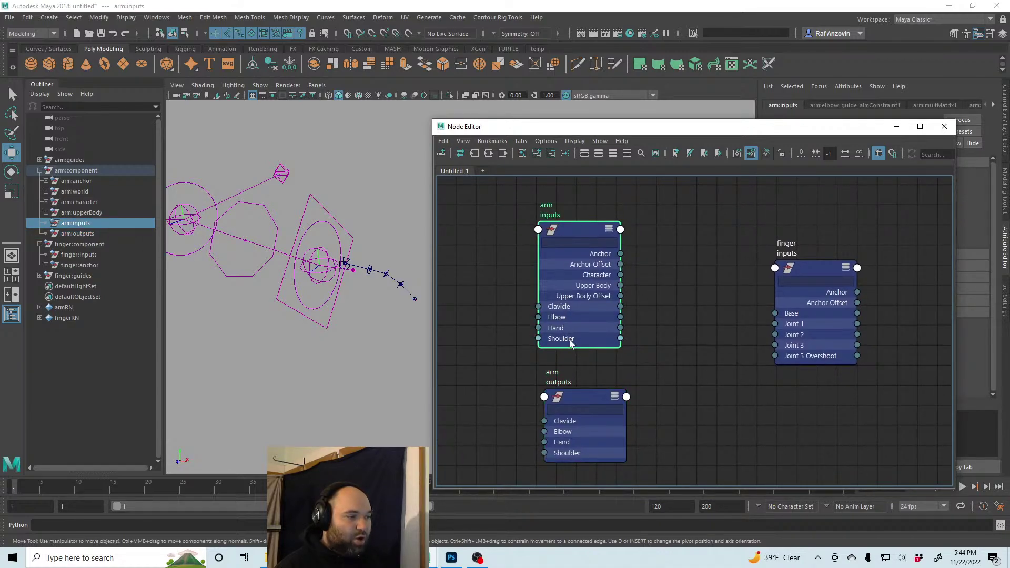
pyautogui.keyDown('alt'); pyautogui.moveTo(410, 352); pyautogui.dragTo(327, 333); pyautogui.keyUp('alt')
pyautogui.click(260, 85)
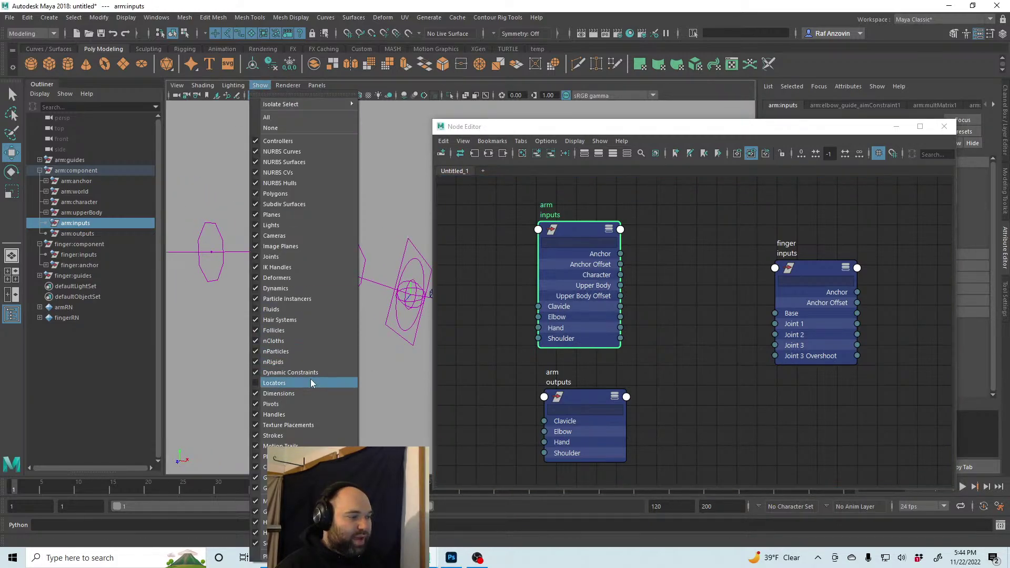
pyautogui.click(311, 382)
# Compare the arm's elbow guide and elbow FK control with the attributes on the arm inputs and outputs nodes
pyautogui.click(308, 240)
pyautogui.moveTo(303, 294); pyautogui.dragTo(296, 267)
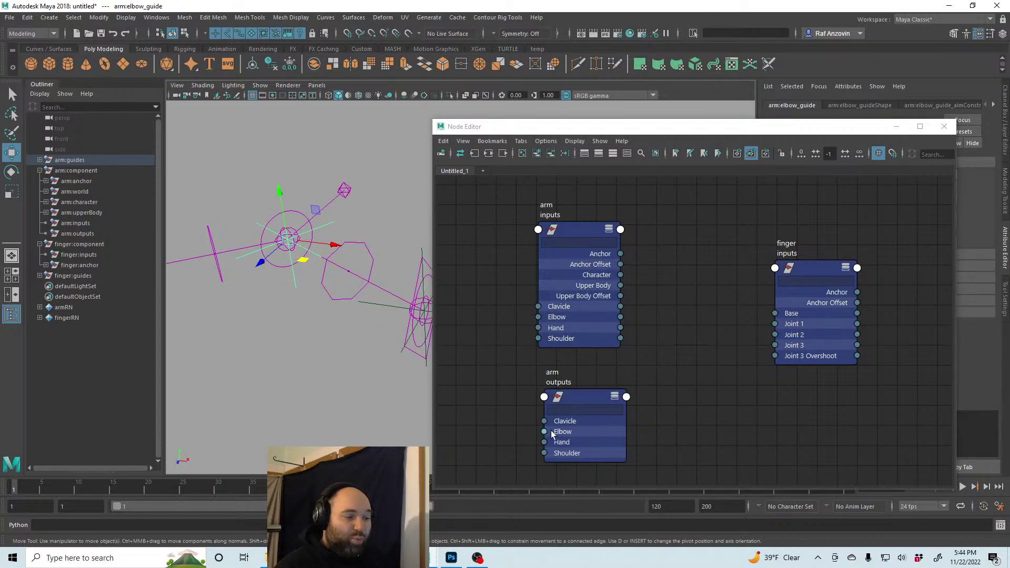
pyautogui.keyDown('alt'); pyautogui.moveTo(360, 346); pyautogui.dragTo(327, 345, button='middle'); pyautogui.keyUp('alt')
pyautogui.click(264, 214)
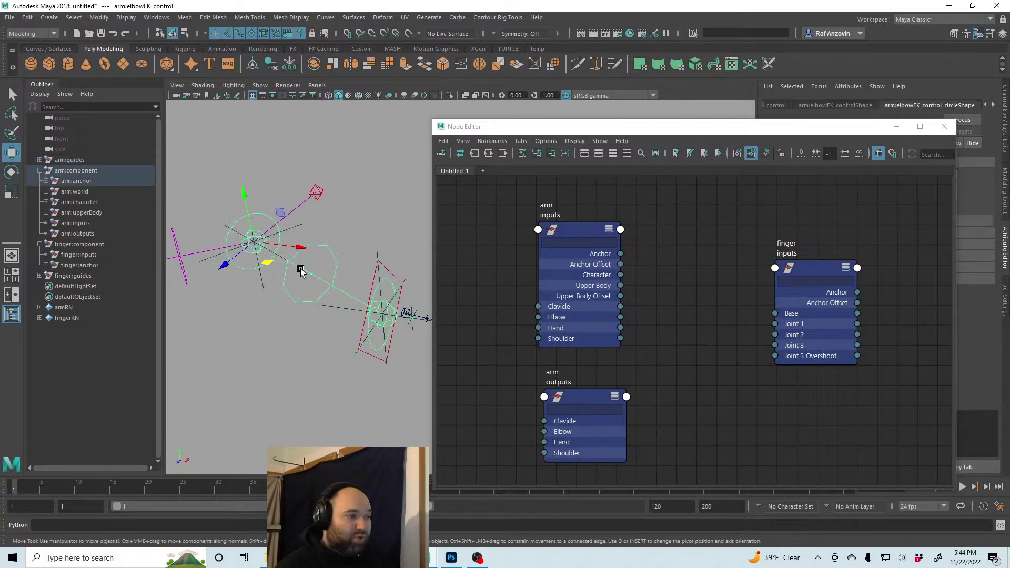
pyautogui.keyDown('alt'); pyautogui.moveTo(293, 267); pyautogui.dragTo(264, 243); pyautogui.keyUp('alt')
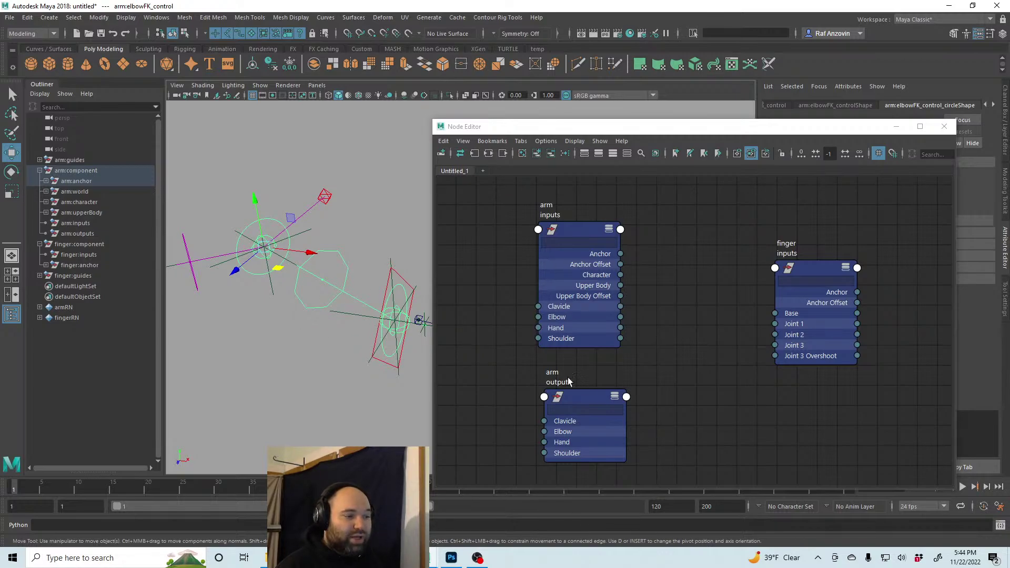
pyautogui.click(574, 403)
pyautogui.click(554, 235)
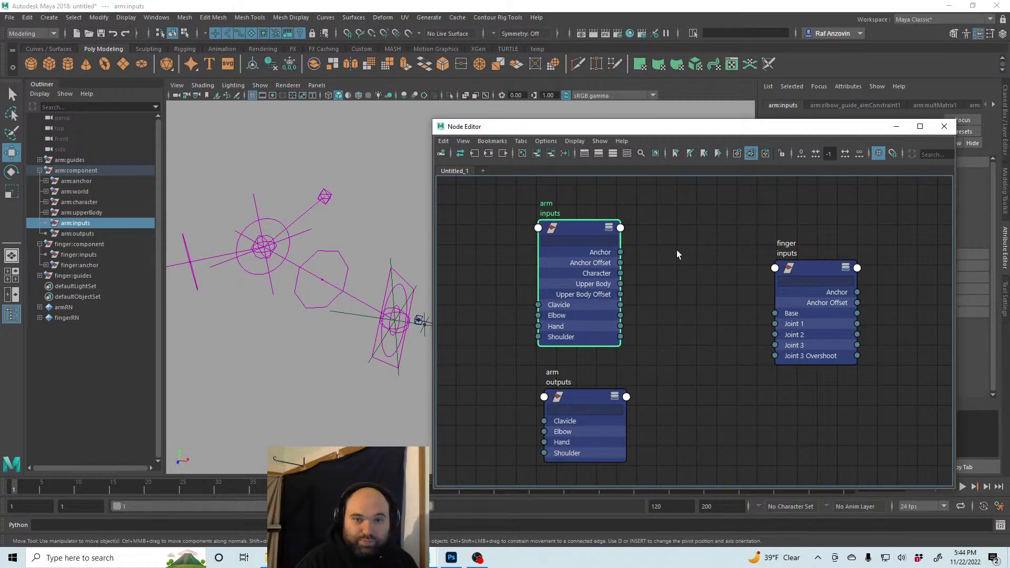
pyautogui.click(279, 259)
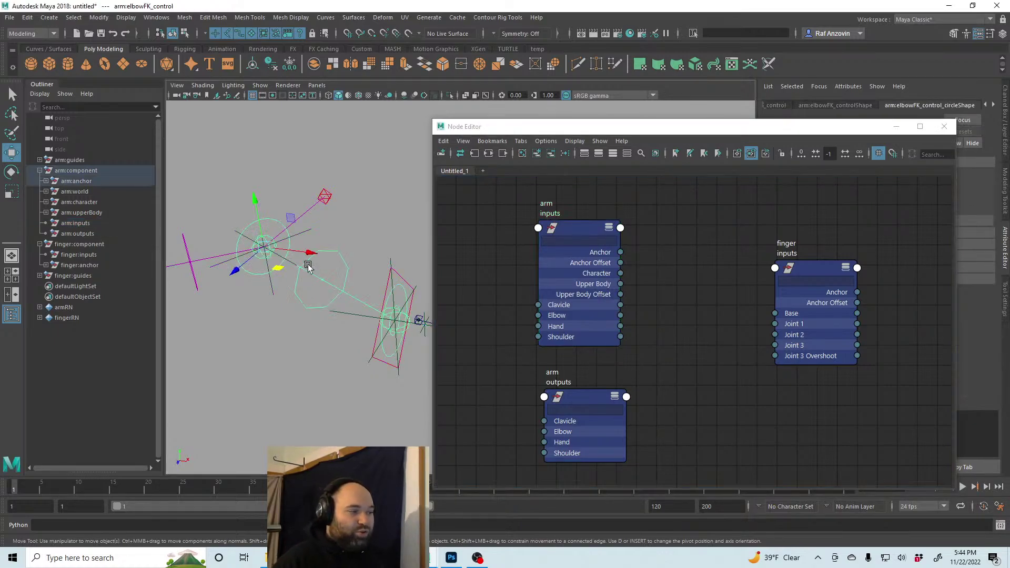
pyautogui.press('e')
# Move the arm's hand IK control back and down, away from the hand guide and finger
pyautogui.click(396, 271)
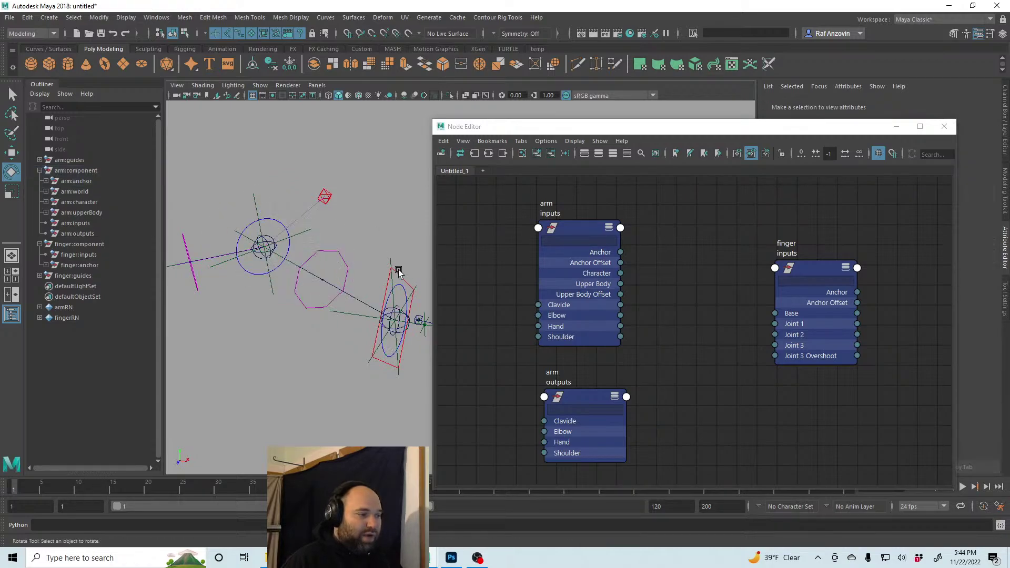
pyautogui.press('w')
pyautogui.moveTo(422, 305); pyautogui.dragTo(317, 332, button='middle')
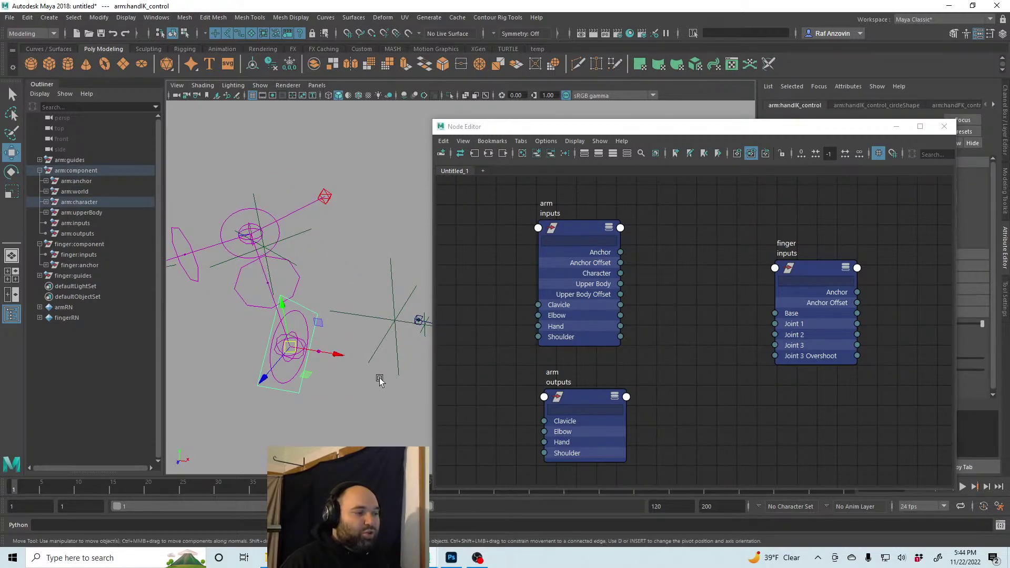
# Undo the last move of the arm's hand IK control and compare the arm inputs and arm outputs nodes
pyautogui.keyDown('alt'); pyautogui.moveTo(385, 382); pyautogui.dragTo(352, 382, button='middle'); pyautogui.keyUp('alt')
pyautogui.hotkey('ctrl', 'z')
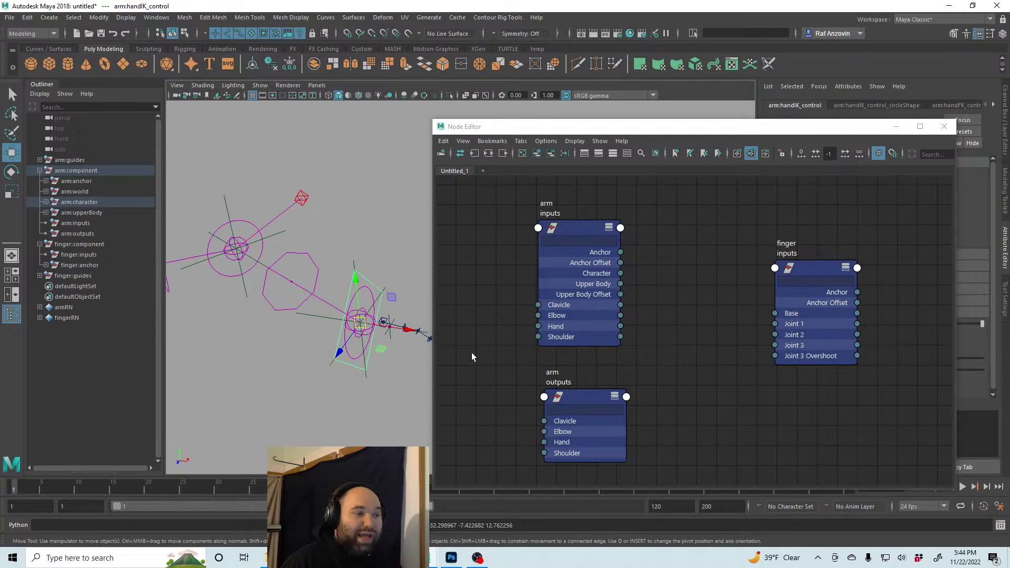
pyautogui.click(568, 234)
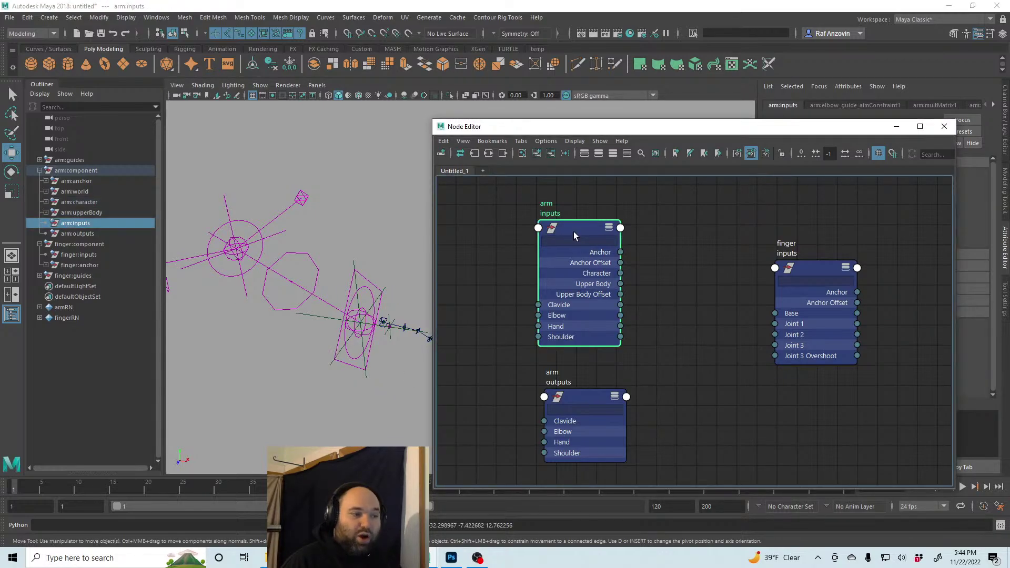
pyautogui.click(588, 400)
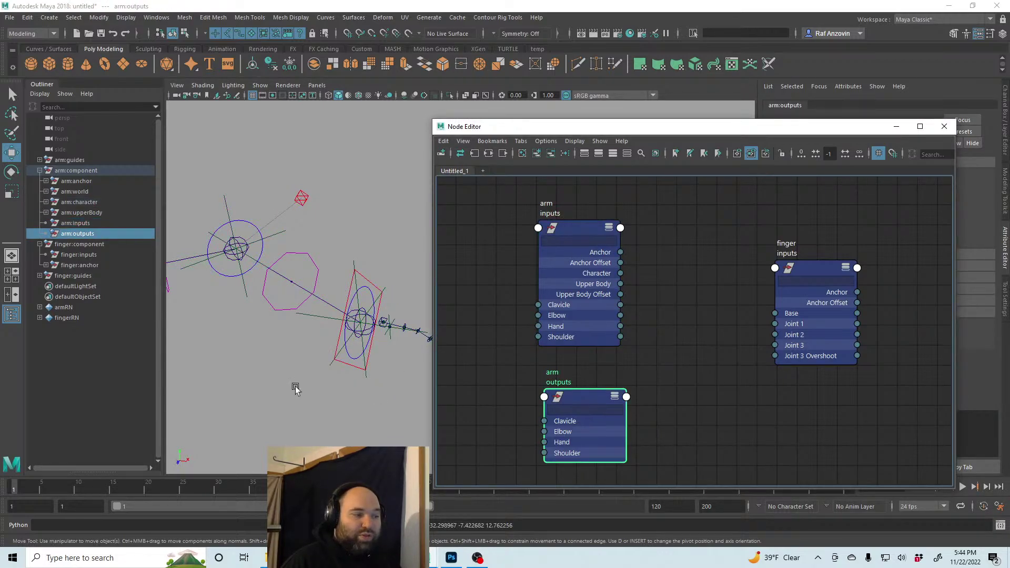
pyautogui.keyDown('alt'); pyautogui.moveTo(354, 383); pyautogui.dragTo(308, 371, button='middle'); pyautogui.keyUp('alt')
pyautogui.keyDown('alt'); pyautogui.moveTo(308, 371); pyautogui.dragTo(304, 310); pyautogui.keyUp('alt')
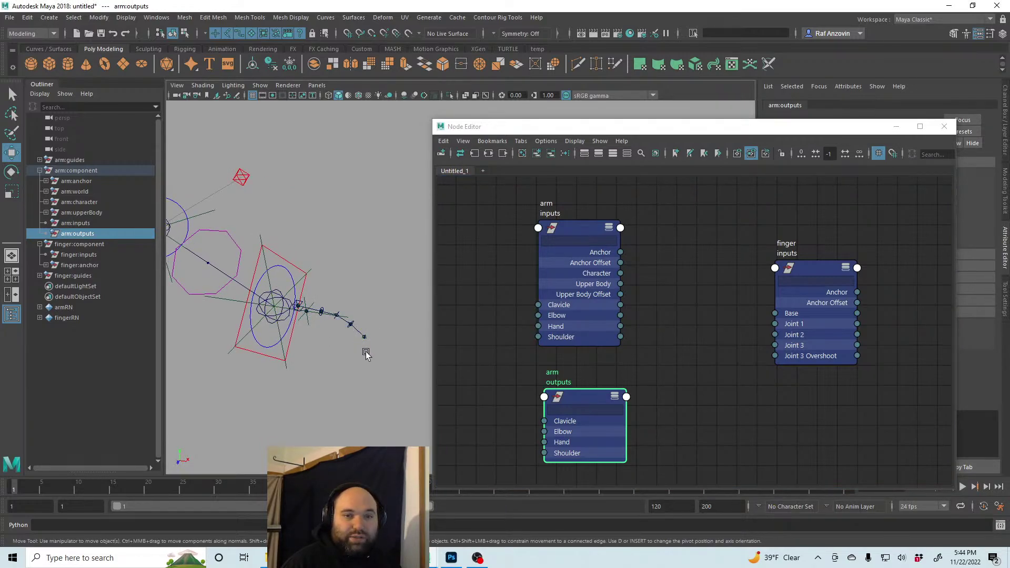
pyautogui.keyDown('alt'); pyautogui.moveTo(367, 354); pyautogui.dragTo(415, 372); pyautogui.keyUp('alt')
pyautogui.click(685, 374)
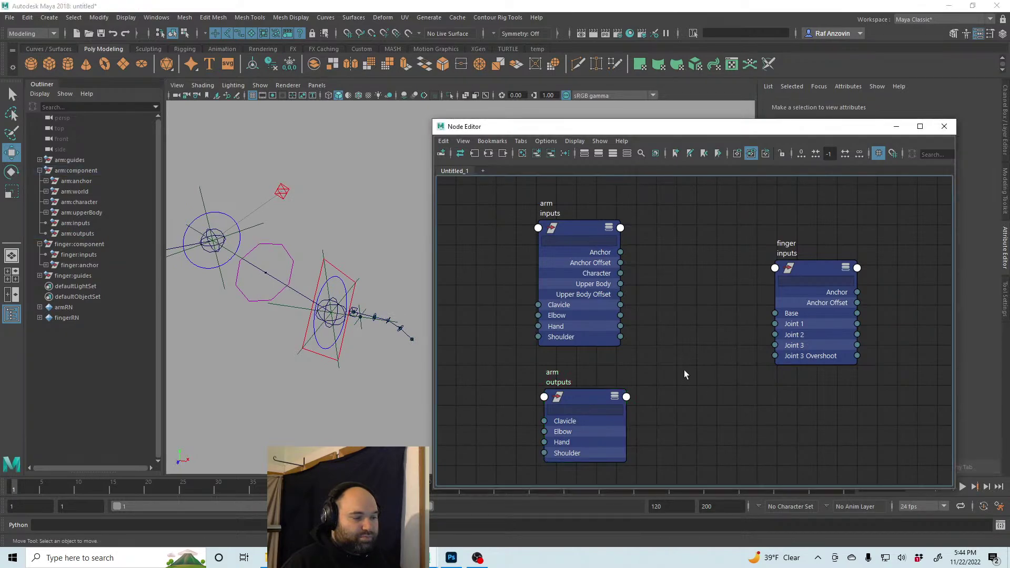
# Shift the arm inputs node slightly away from finger inputs and connect its Hand attribute to the finger inputs' Anchor Offset
pyautogui.keyDown('alt'); pyautogui.moveTo(673, 371); pyautogui.dragTo(664, 368, button='middle'); pyautogui.keyUp('alt')
pyautogui.keyDown('alt'); pyautogui.moveTo(664, 368); pyautogui.dragTo(686, 371, button='right'); pyautogui.keyUp('alt')
pyautogui.keyDown('alt'); pyautogui.moveTo(686, 372); pyautogui.dragTo(676, 392, button='middle'); pyautogui.keyUp('alt')
pyautogui.keyDown('alt'); pyautogui.moveTo(677, 393); pyautogui.dragTo(676, 379, button='right'); pyautogui.keyUp('alt')
pyautogui.keyDown('alt'); pyautogui.moveTo(676, 379); pyautogui.dragTo(682, 376, button='middle'); pyautogui.keyUp('alt')
pyautogui.click(560, 220)
pyautogui.moveTo(560, 220); pyautogui.dragTo(551, 218)
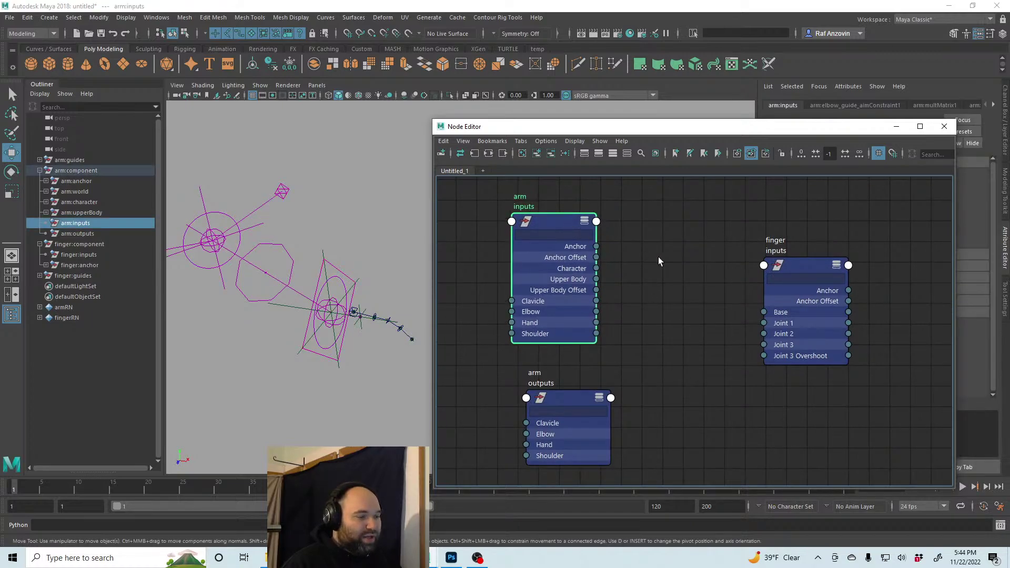
pyautogui.click(637, 264)
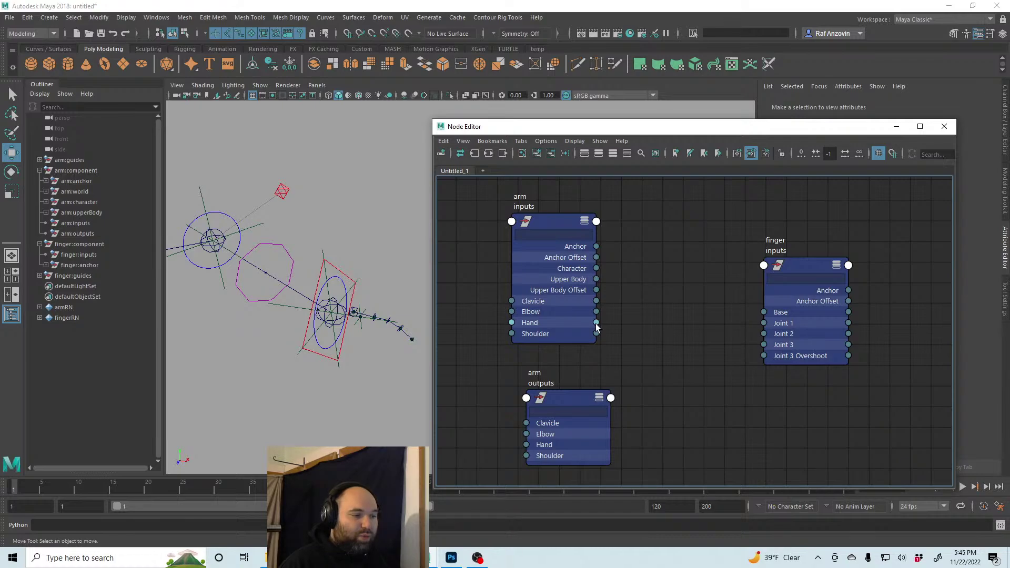
pyautogui.moveTo(597, 323); pyautogui.dragTo(763, 265)
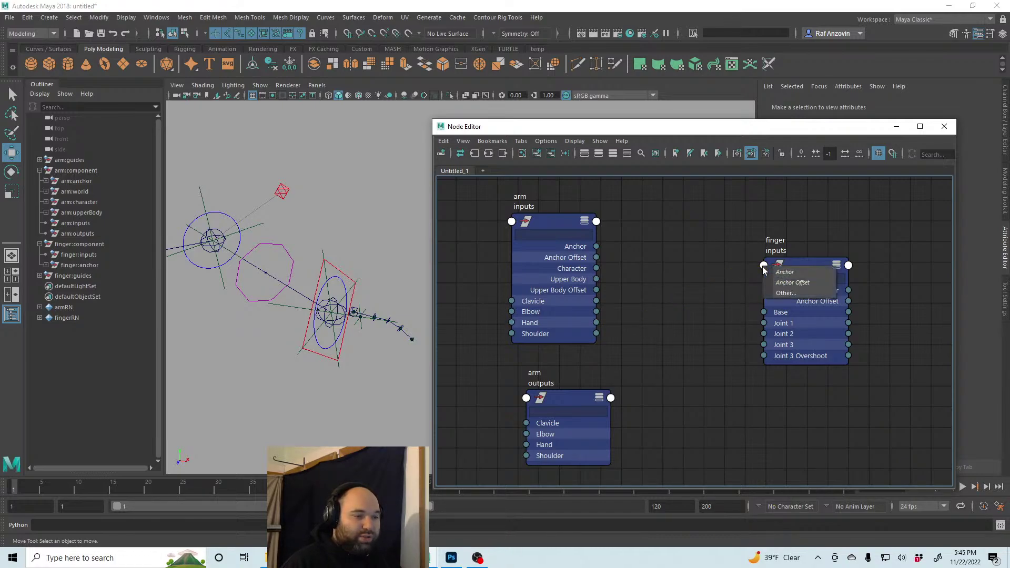
pyautogui.click(791, 283)
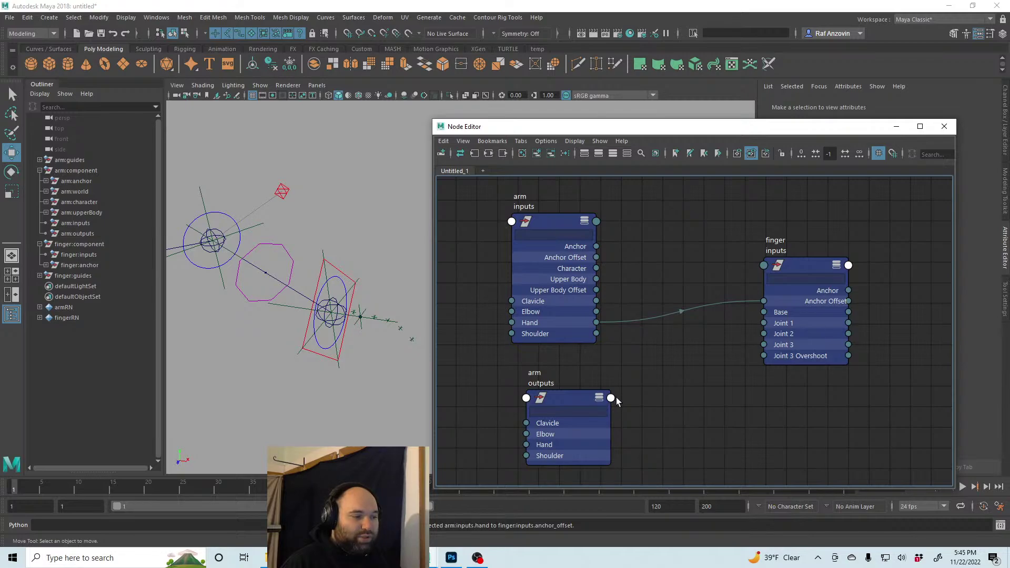
# Turn off locator display in the viewport and check where the finger sits relative to the arm
pyautogui.click(260, 86)
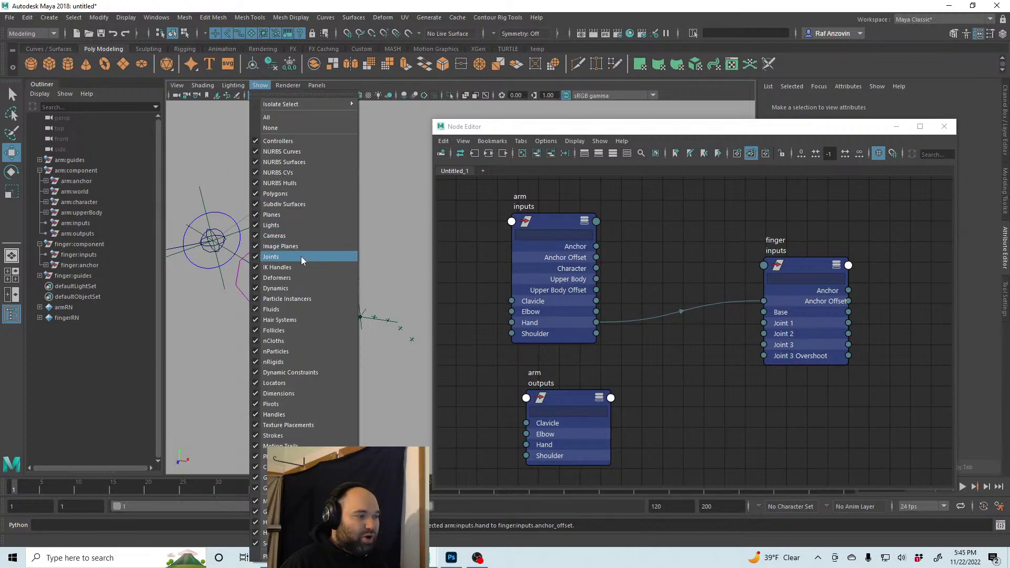
pyautogui.click(320, 383)
pyautogui.keyDown('alt'); pyautogui.moveTo(359, 393); pyautogui.dragTo(338, 347); pyautogui.keyUp('alt')
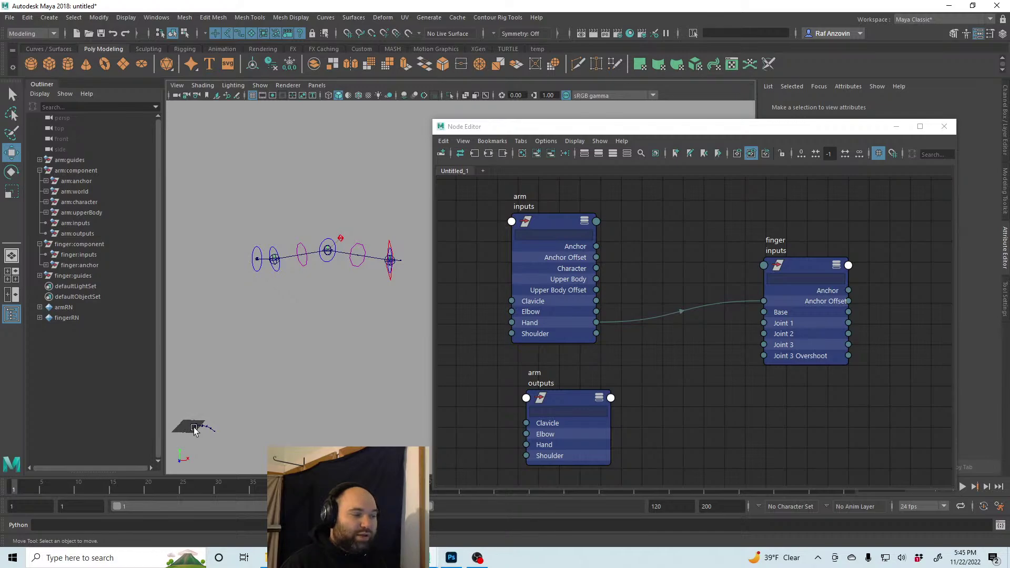
pyautogui.keyDown('alt'); pyautogui.moveTo(358, 365); pyautogui.dragTo(321, 341); pyautogui.keyUp('alt')
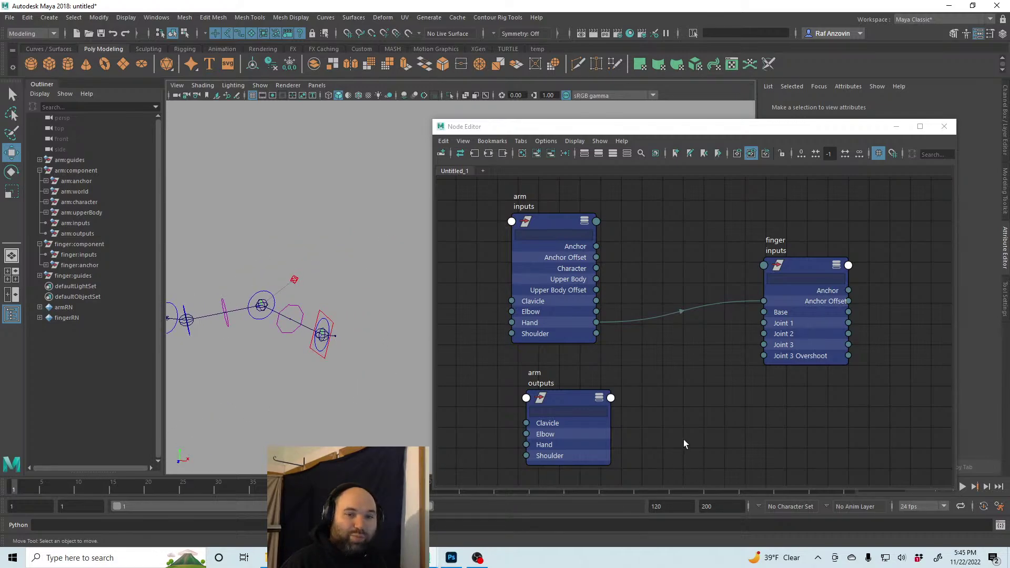
# Connect the arm outputs' Hand attribute to the finger inputs' Anchor and move the arm outputs node closer to arm inputs
pyautogui.keyDown('alt'); pyautogui.moveTo(667, 423); pyautogui.dragTo(678, 421, button='middle'); pyautogui.keyUp('alt')
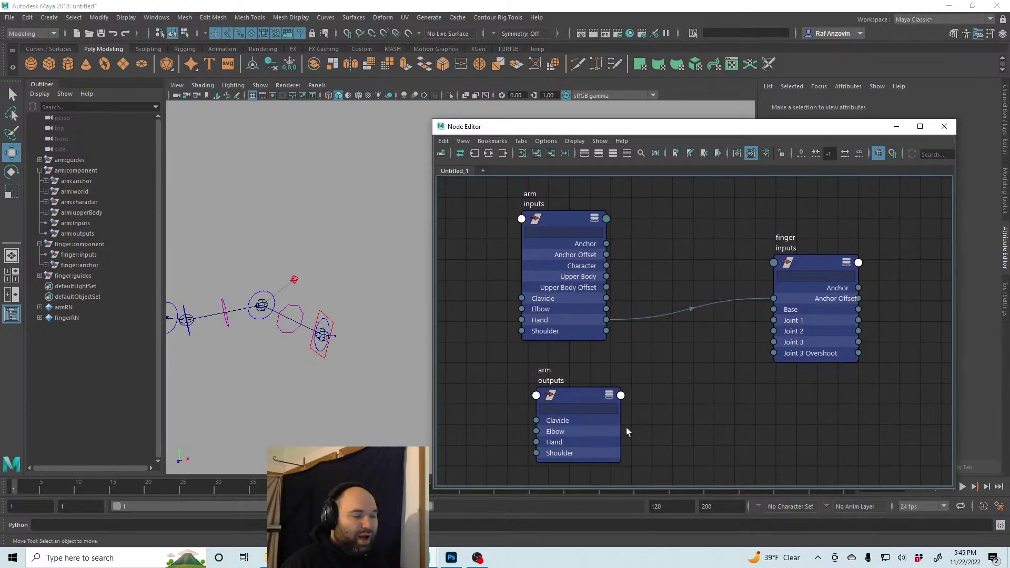
pyautogui.click(622, 396)
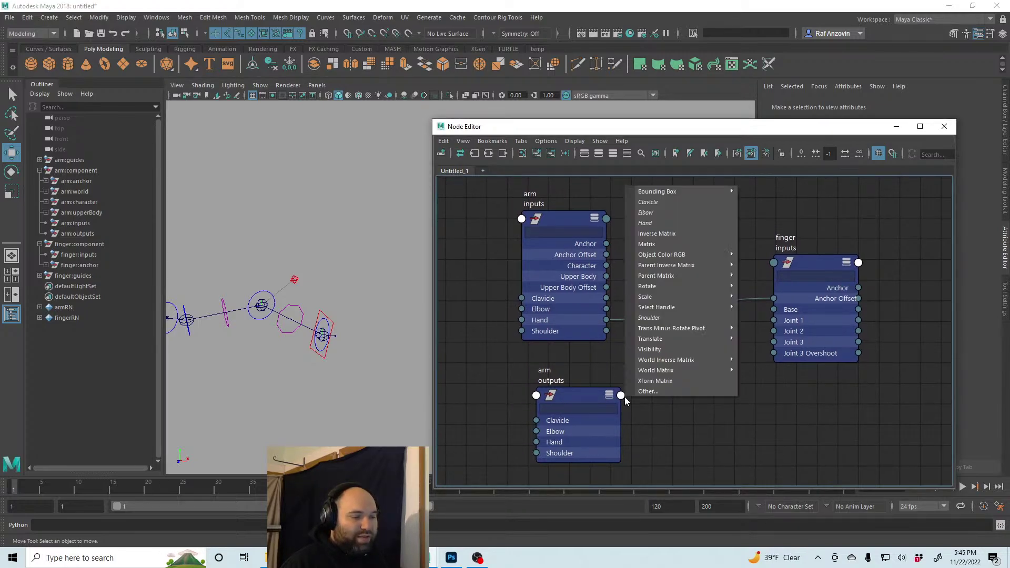
pyautogui.click(684, 226)
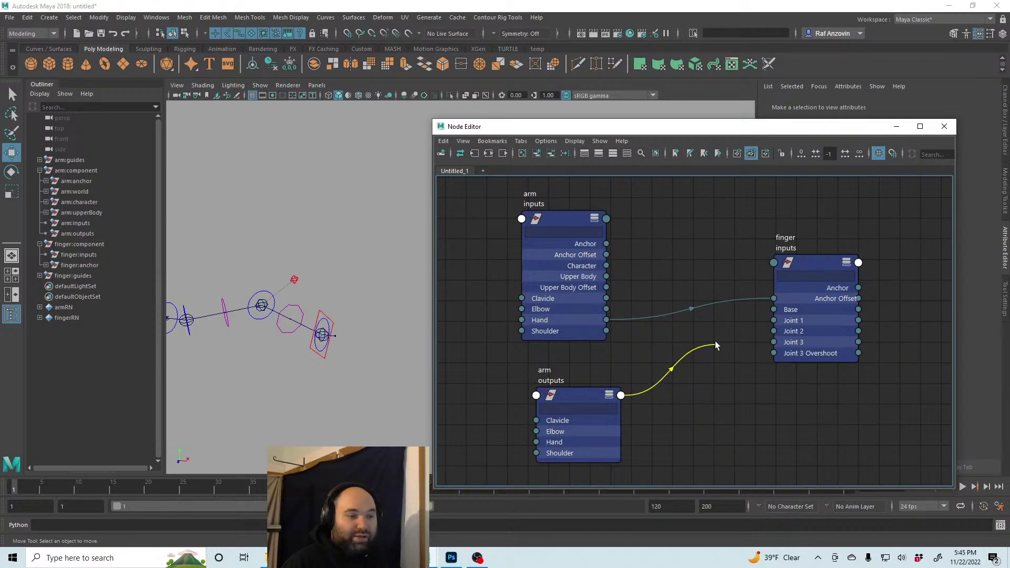
pyautogui.click(773, 262)
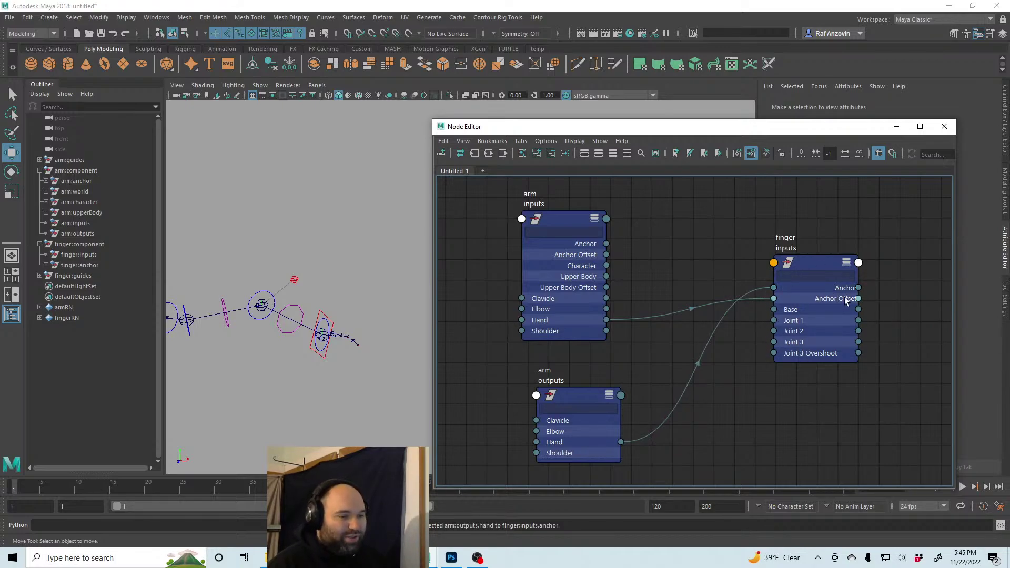
pyautogui.moveTo(581, 398); pyautogui.dragTo(578, 380)
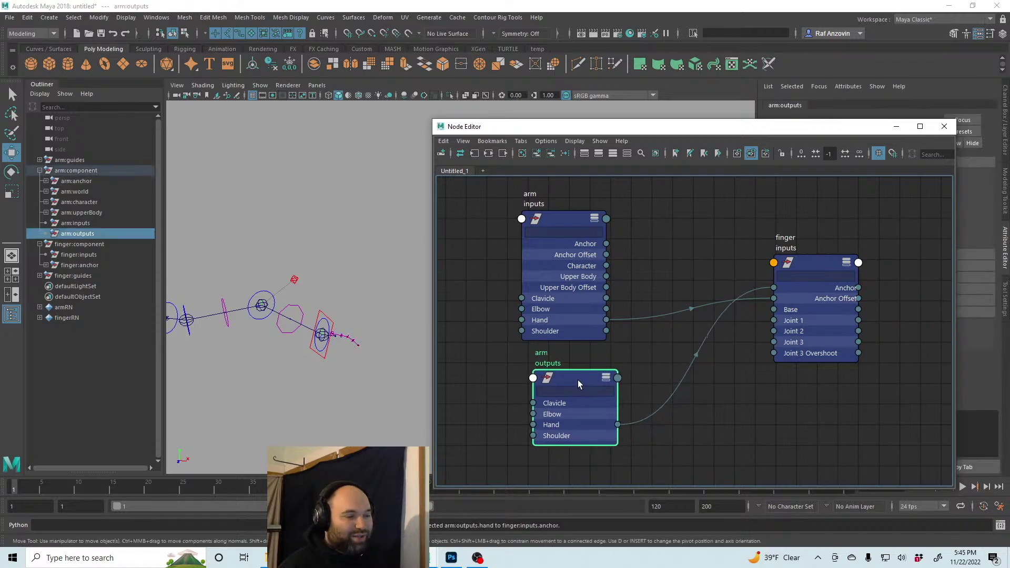
# Select the arm's hand IK control beside the finger in the viewport
pyautogui.keyDown('alt'); pyautogui.moveTo(295, 383); pyautogui.dragTo(317, 342, button='middle'); pyautogui.keyUp('alt')
pyautogui.scroll(3, 316, 343)
pyautogui.keyDown('alt'); pyautogui.moveTo(317, 343); pyautogui.dragTo(295, 359); pyautogui.keyUp('alt')
pyautogui.scroll(2, 295, 359)
pyautogui.keyDown('alt'); pyautogui.moveTo(296, 358); pyautogui.dragTo(367, 341, button='middle'); pyautogui.keyUp('alt')
pyautogui.scroll(4, 330, 364)
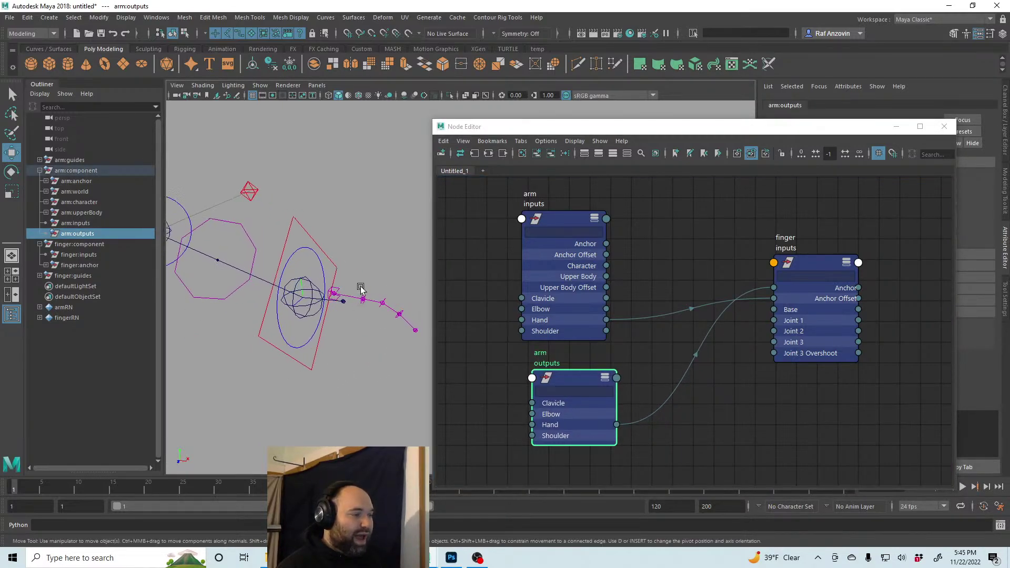
pyautogui.click(333, 262)
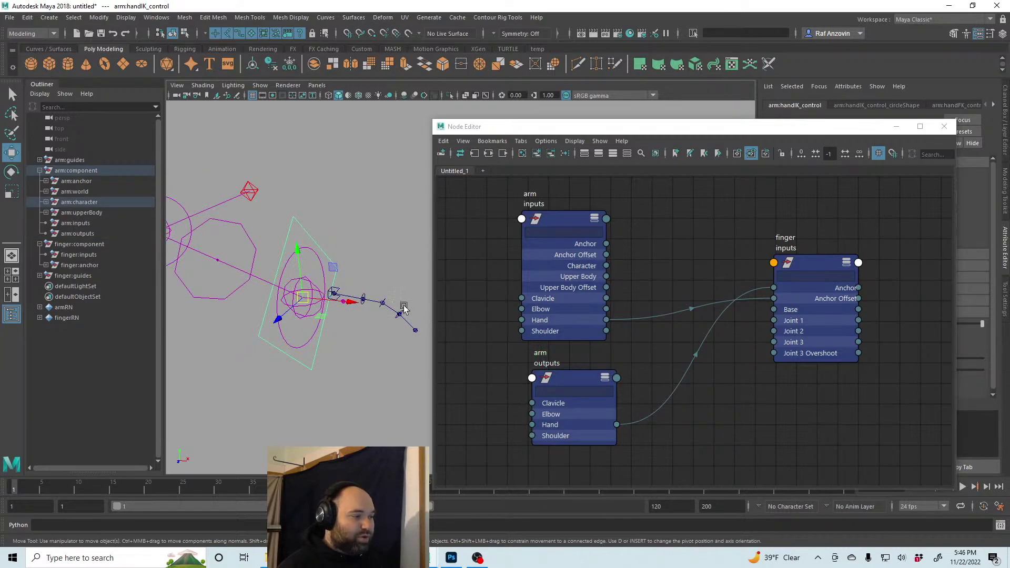
pyautogui.keyDown('alt'); pyautogui.moveTo(374, 324); pyautogui.dragTo(378, 329, button='middle'); pyautogui.keyUp('alt')
# Show the locators in the viewport to check the hand guide, and hide them again
pyautogui.click(260, 85)
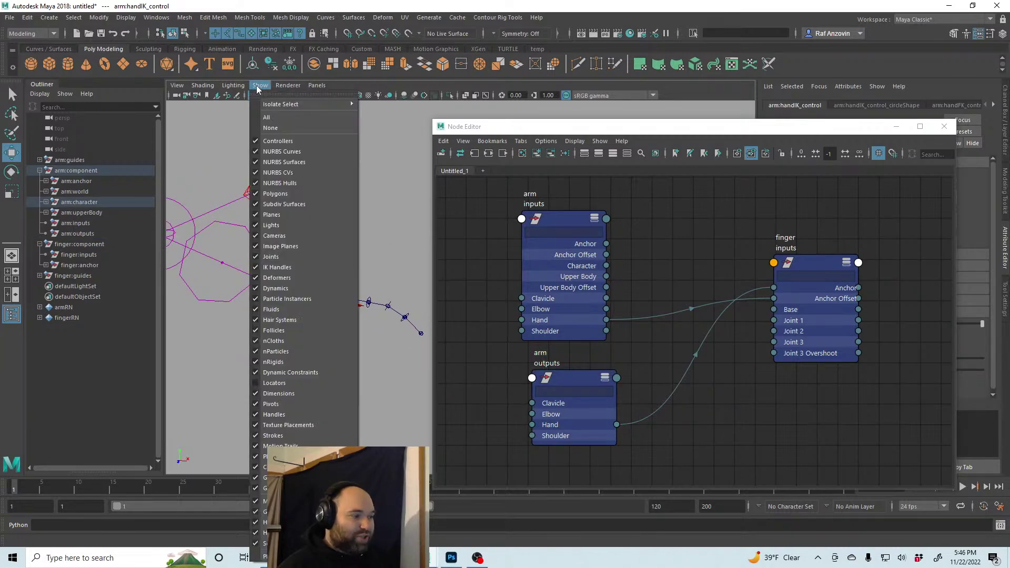
pyautogui.click(316, 377)
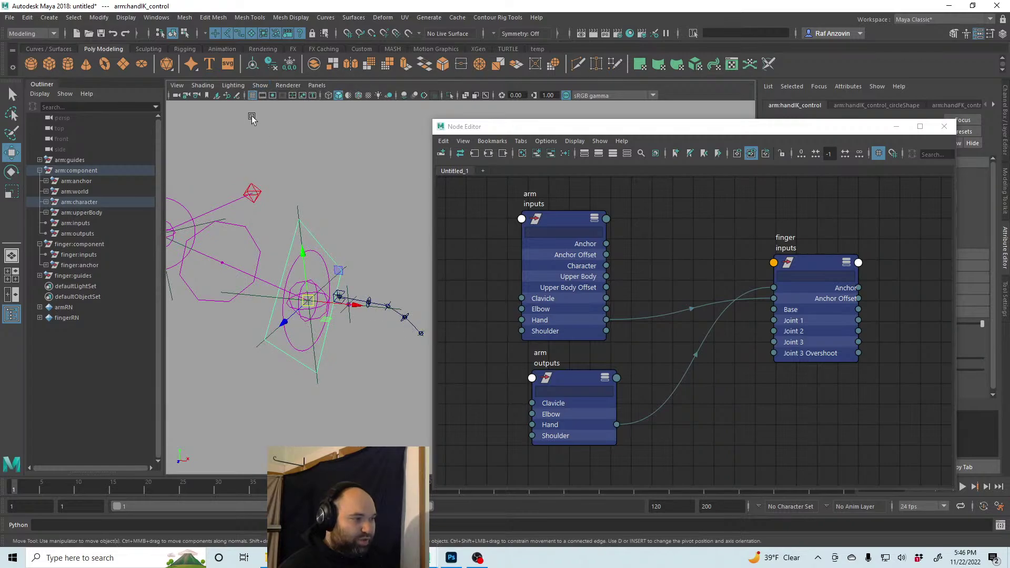
pyautogui.click(259, 84)
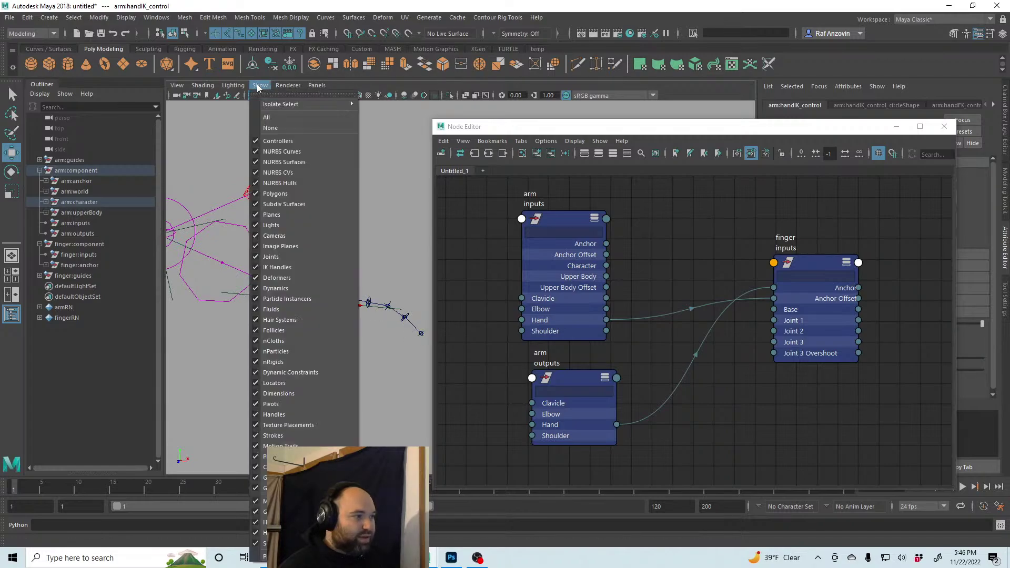
pyautogui.click(317, 382)
# Move and rotate the arm's hand IK control to test that the connected finger follows the hand
pyautogui.moveTo(303, 297); pyautogui.dragTo(272, 238)
pyautogui.scroll(-3, 311, 263)
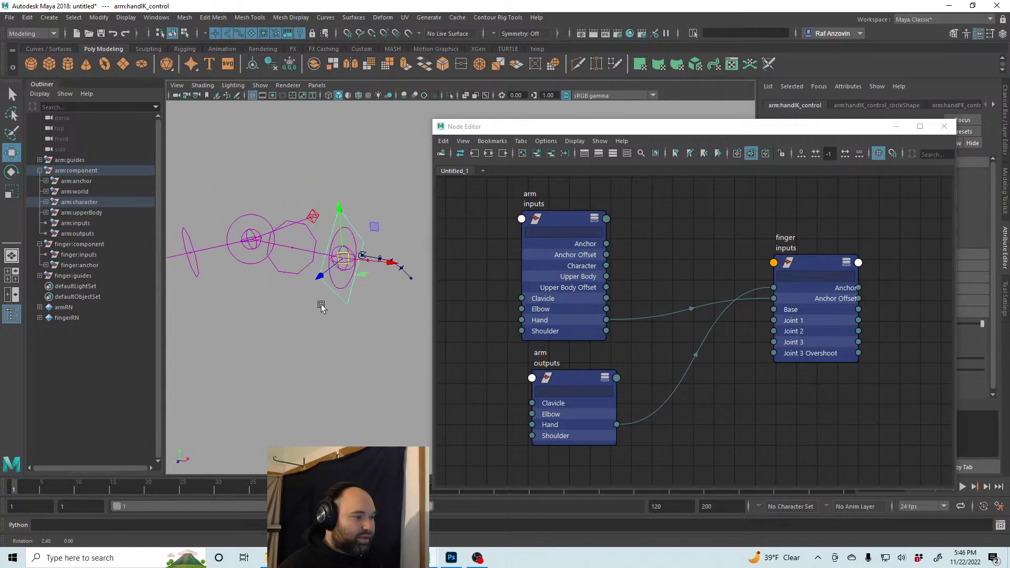
pyautogui.press('e')
pyautogui.moveTo(350, 255); pyautogui.dragTo(253, 304)
pyautogui.press('w')
pyautogui.press('e')
pyautogui.press('w')
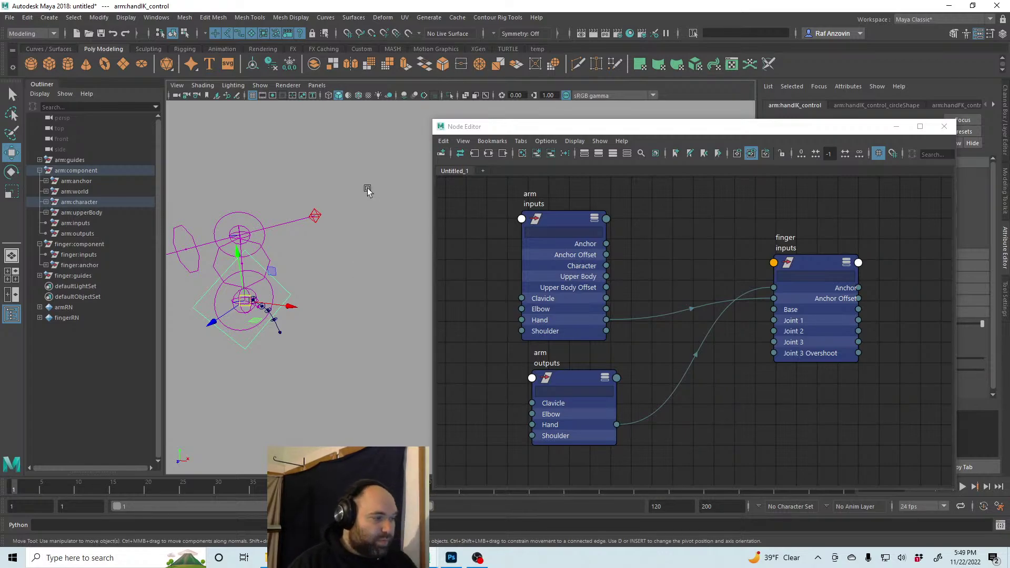
# Inspect the posed arm and attached finger from other angles and clear the selection
pyautogui.keyDown('alt'); pyautogui.moveTo(342, 289); pyautogui.dragTo(275, 145); pyautogui.keyUp('alt')
pyautogui.press('e')
pyautogui.press('w')
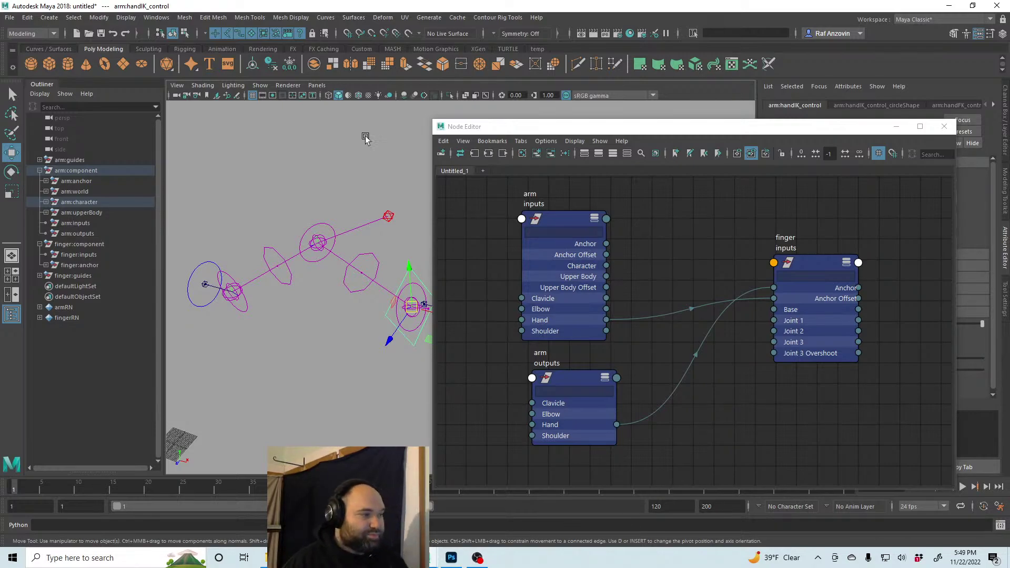
pyautogui.moveTo(341, 134); pyautogui.dragTo(304, 168)
pyautogui.keyDown('alt'); pyautogui.moveTo(361, 328); pyautogui.dragTo(359, 335); pyautogui.keyUp('alt')
pyautogui.keyDown('alt'); pyautogui.moveTo(360, 334); pyautogui.dragTo(360, 339, button='middle'); pyautogui.keyUp('alt')
pyautogui.keyDown('alt'); pyautogui.moveTo(360, 341); pyautogui.dragTo(351, 323); pyautogui.keyUp('alt')
pyautogui.moveTo(262, 131); pyautogui.dragTo(234, 163)
# Open the recent file arm.ma without saving the untitled scene, and move the Node Editor clear of the arm rig
pyautogui.click(9, 17)
pyautogui.moveTo(78, 369)
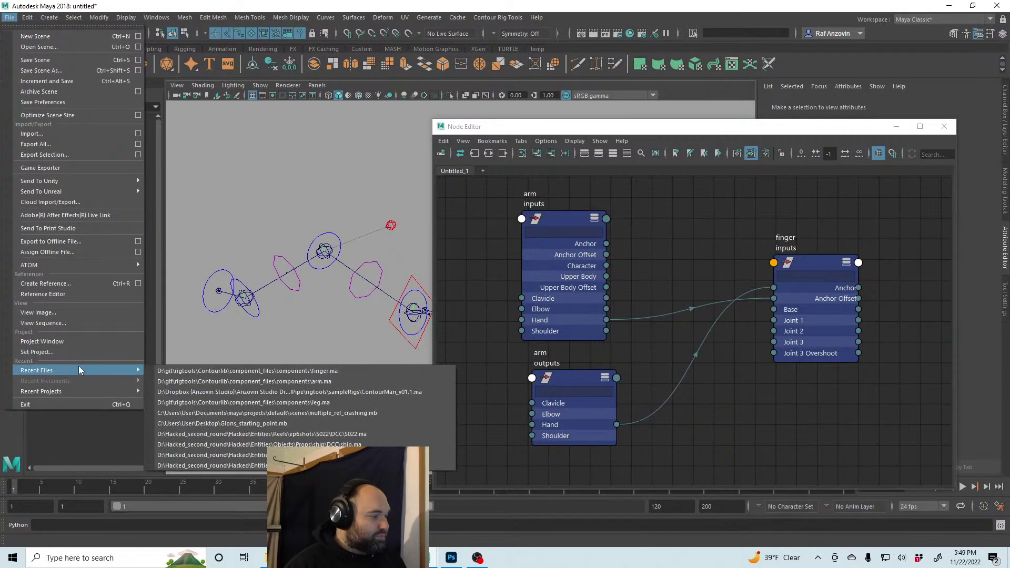
pyautogui.click(244, 381)
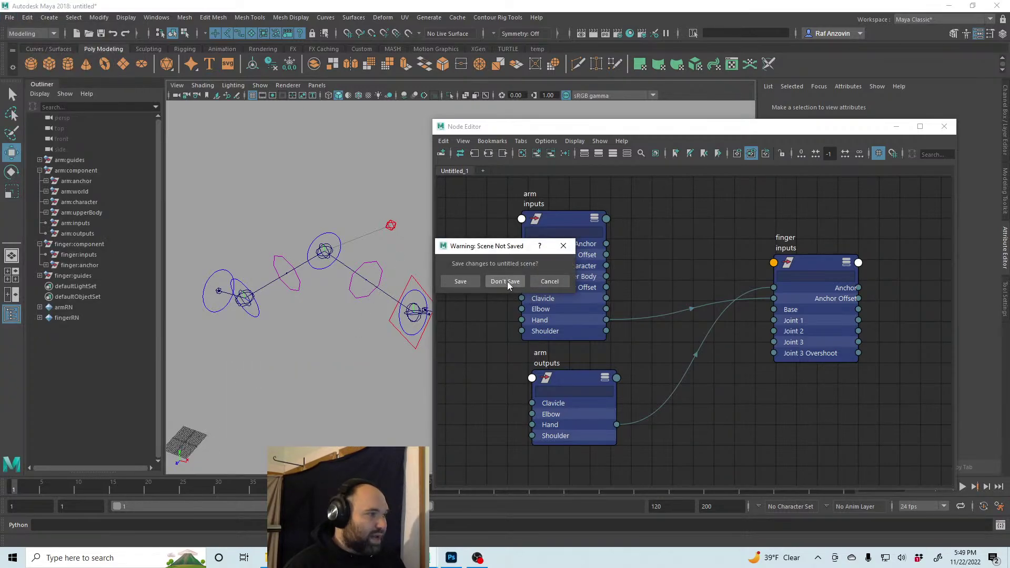
pyautogui.click(505, 282)
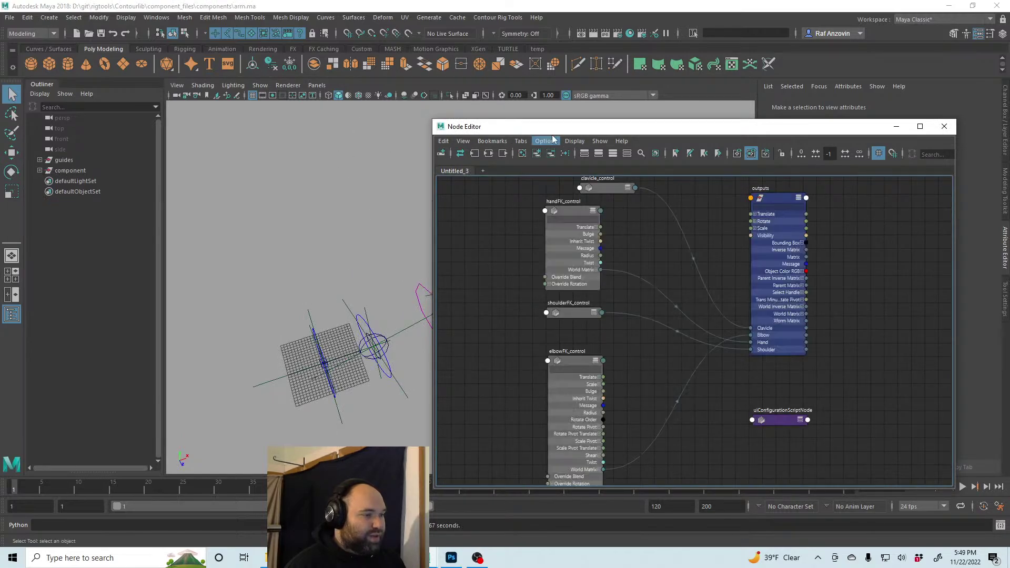
pyautogui.moveTo(547, 126); pyautogui.dragTo(693, 335)
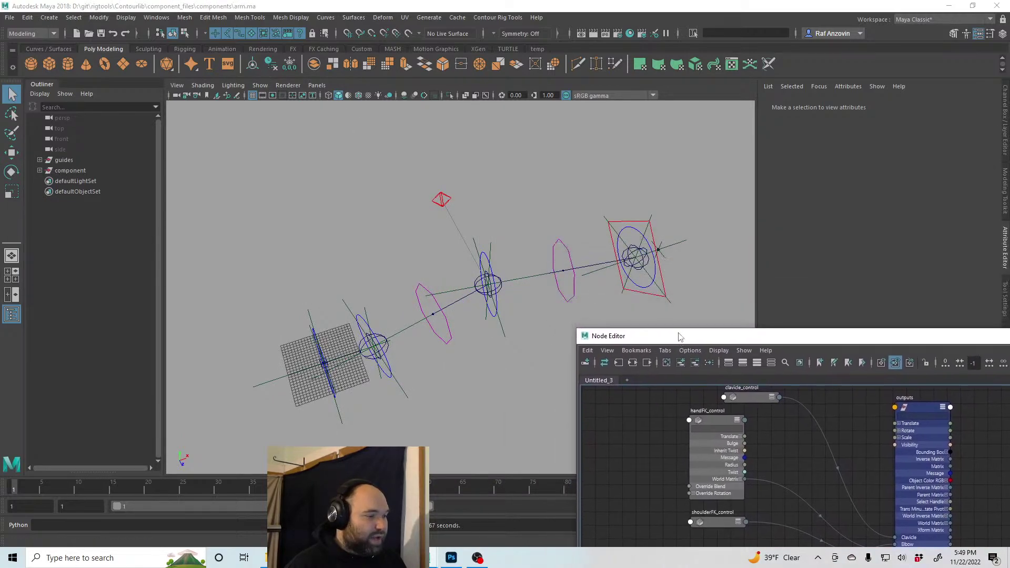
# Expand the guides and component groups in the Outliner, check the anchor group, and select the component's inputs node
pyautogui.click(40, 160)
pyautogui.click(40, 213)
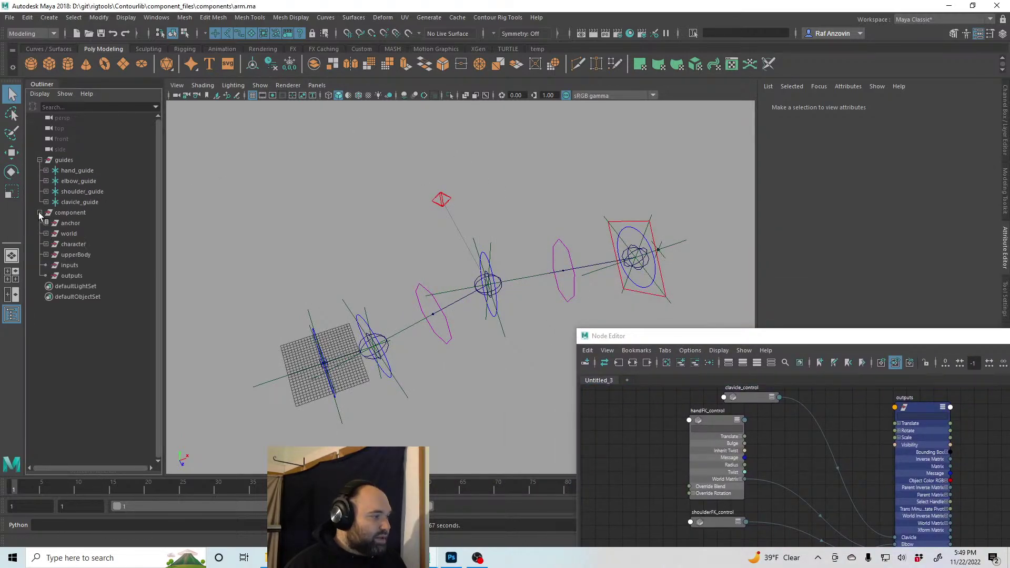
pyautogui.click(81, 223)
pyautogui.moveTo(818, 332); pyautogui.dragTo(565, 406)
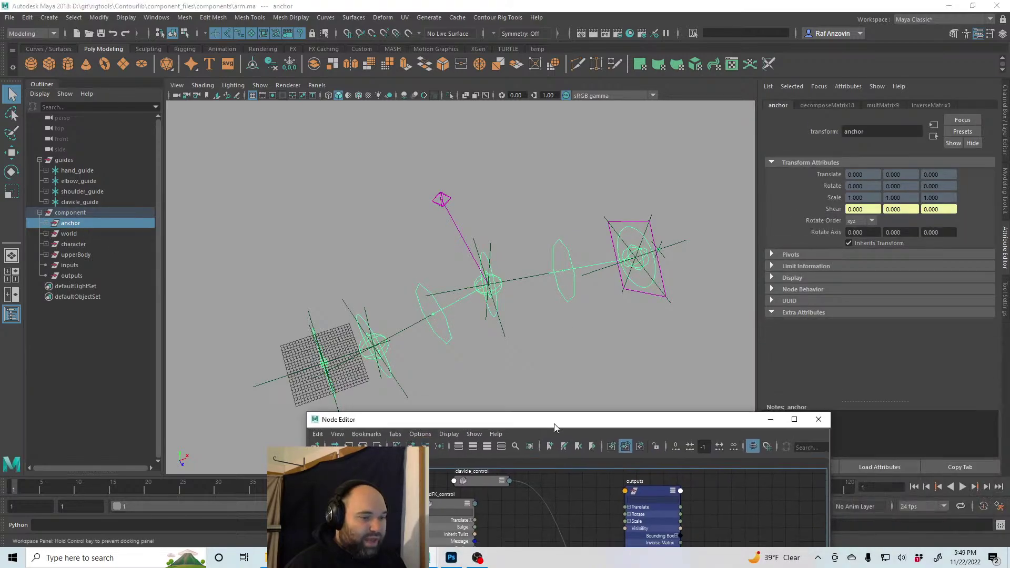
pyautogui.click(69, 266)
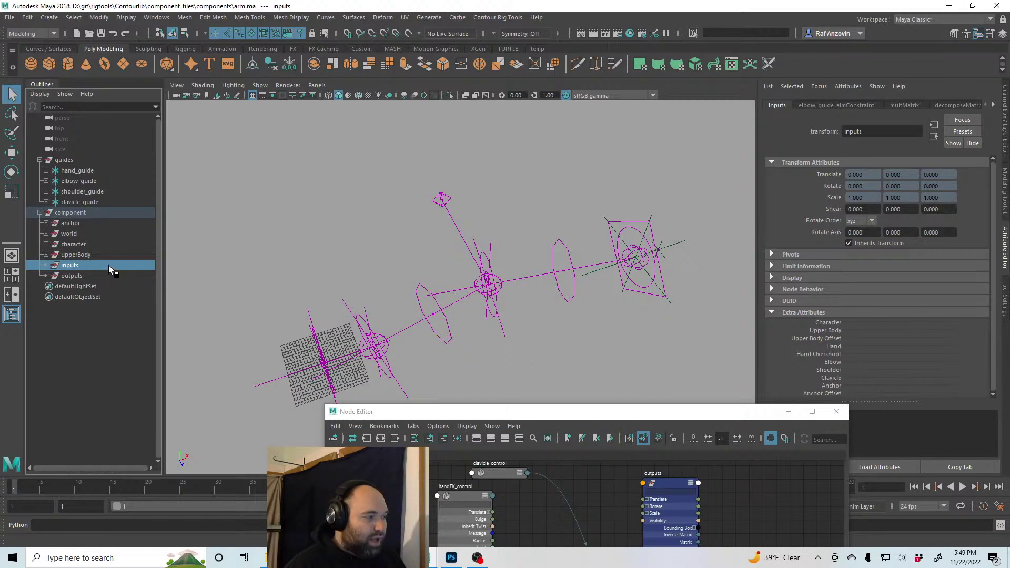
# Graph the inputs node's connections in the Node Editor and expand the node to show its attributes
pyautogui.click(157, 17)
pyautogui.click(689, 339)
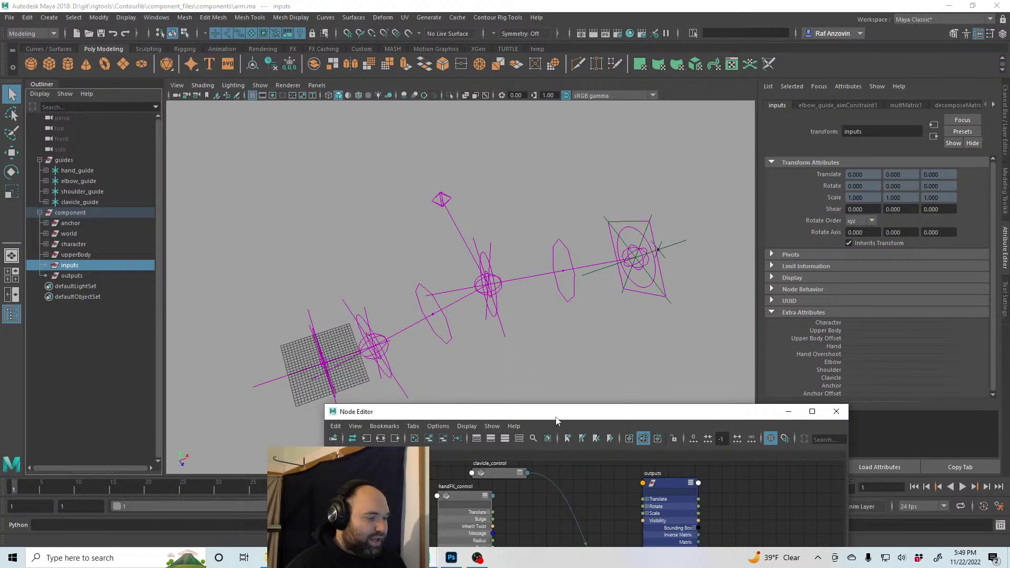
pyautogui.moveTo(556, 414); pyautogui.dragTo(517, 127)
pyautogui.click(355, 151)
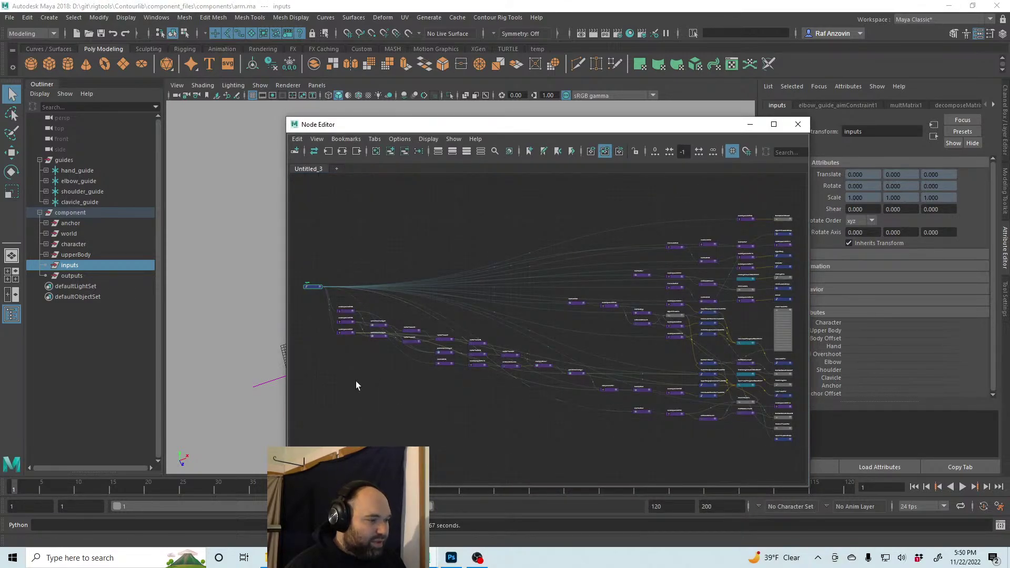
pyautogui.keyDown('alt'); pyautogui.moveTo(295, 378); pyautogui.dragTo(425, 398, button='middle'); pyautogui.keyUp('alt')
pyautogui.scroll(5, 425, 398)
pyautogui.keyDown('alt'); pyautogui.moveTo(503, 185); pyautogui.dragTo(487, 285, button='middle'); pyautogui.keyUp('alt')
pyautogui.click(490, 282)
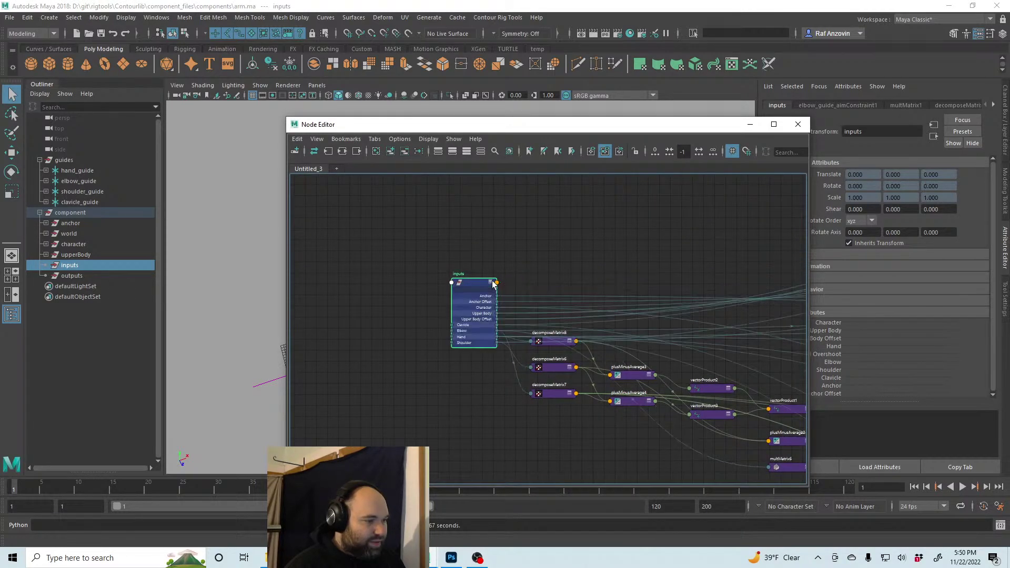
# Examine how the inputs node's connections run through the arm's matrix nodes to its controls and bones
pyautogui.moveTo(479, 281); pyautogui.dragTo(434, 299)
pyautogui.keyDown('alt'); pyautogui.moveTo(708, 287); pyautogui.dragTo(623, 317, button='middle'); pyautogui.keyUp('alt')
pyautogui.click(623, 316)
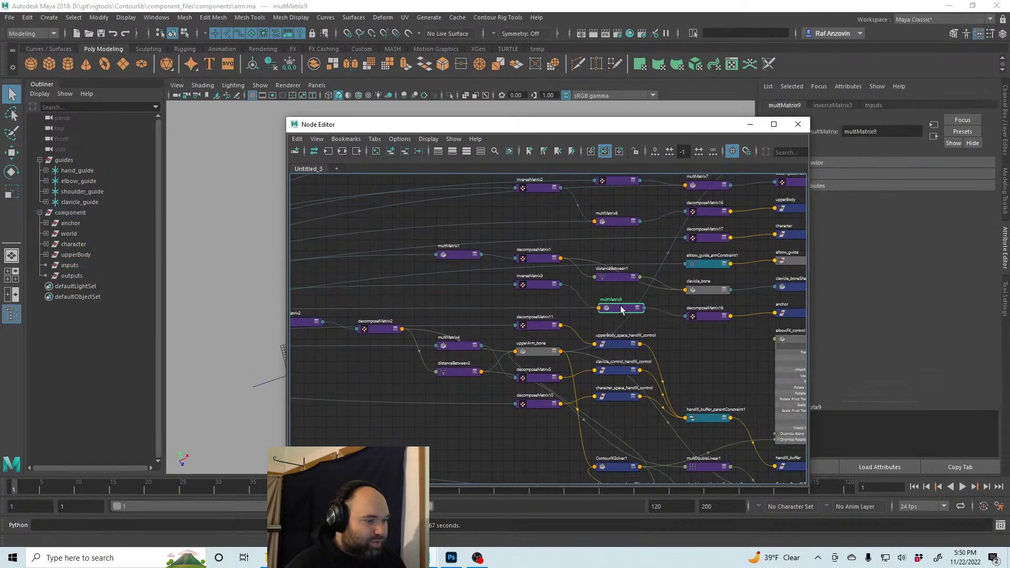
pyautogui.scroll(-4, 675, 319)
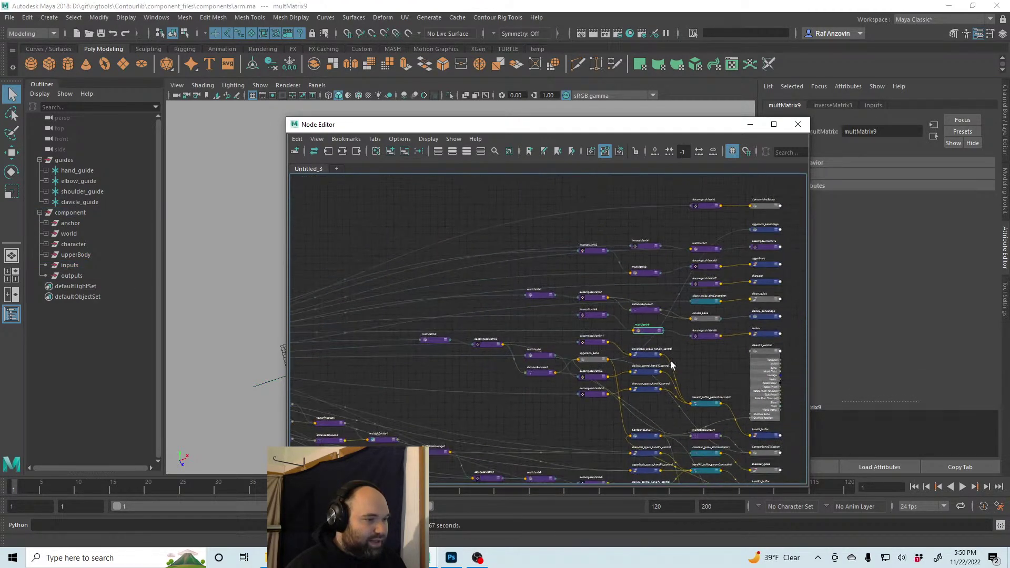
# Close the Node Editor, clear the selection, and collapse the guides and component groups in the Outliner
pyautogui.click(797, 127)
pyautogui.click(538, 298)
pyautogui.keyDown('alt'); pyautogui.moveTo(538, 298); pyautogui.dragTo(512, 369); pyautogui.keyUp('alt')
pyautogui.keyDown('alt'); pyautogui.moveTo(522, 330); pyautogui.dragTo(539, 358); pyautogui.keyUp('alt')
pyautogui.click(40, 160)
pyautogui.click(40, 171)
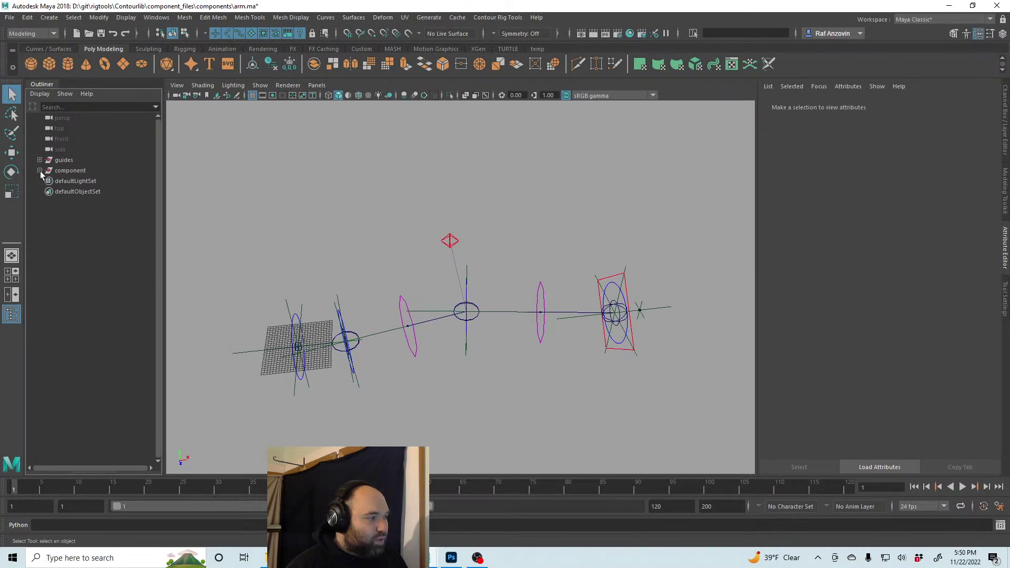
# Inspect the whole arm component rig in the viewport from several angles and distances
pyautogui.keyDown('alt'); pyautogui.moveTo(558, 375); pyautogui.dragTo(534, 367, button='right'); pyautogui.keyUp('alt')
pyautogui.keyDown('alt'); pyautogui.moveTo(484, 369); pyautogui.dragTo(479, 345, button='middle'); pyautogui.keyUp('alt')
pyautogui.keyDown('alt'); pyautogui.moveTo(479, 344); pyautogui.dragTo(466, 365); pyautogui.keyUp('alt')
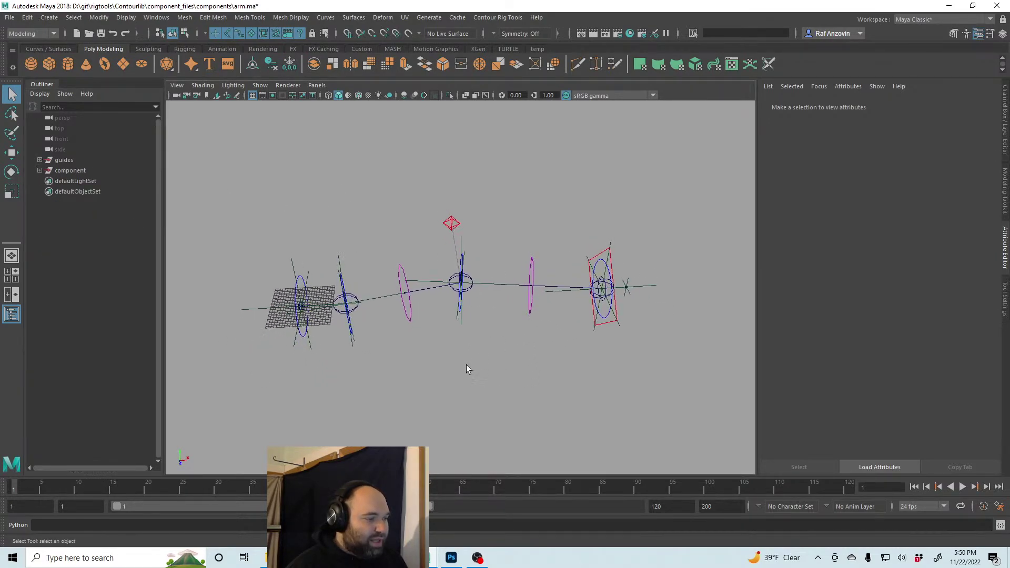
pyautogui.keyDown('alt'); pyautogui.moveTo(541, 345); pyautogui.dragTo(535, 371, button='middle'); pyautogui.keyUp('alt')
pyautogui.keyDown('alt'); pyautogui.moveTo(535, 371); pyautogui.dragTo(497, 368, button='right'); pyautogui.keyUp('alt')
pyautogui.keyDown('alt'); pyautogui.moveTo(497, 368); pyautogui.dragTo(456, 364); pyautogui.keyUp('alt')
pyautogui.keyDown('alt'); pyautogui.moveTo(457, 364); pyautogui.dragTo(457, 342, button='middle'); pyautogui.keyUp('alt')
pyautogui.keyDown('alt'); pyautogui.moveTo(455, 350); pyautogui.dragTo(456, 371, button='right'); pyautogui.keyUp('alt')
pyautogui.keyDown('alt'); pyautogui.moveTo(399, 338); pyautogui.dragTo(411, 333); pyautogui.keyUp('alt')
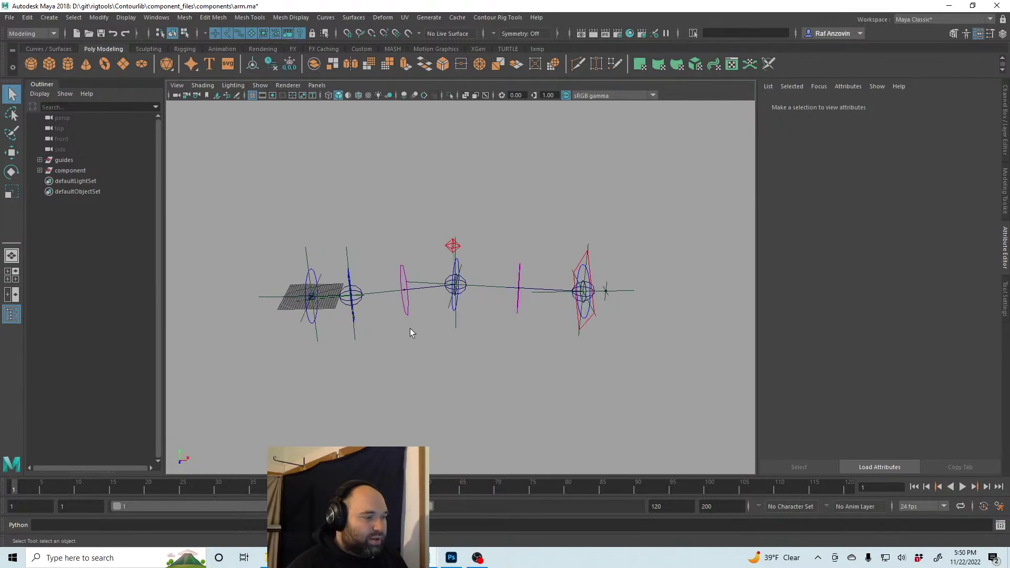
pyautogui.keyDown('alt'); pyautogui.moveTo(410, 334); pyautogui.dragTo(417, 357, button='middle'); pyautogui.keyUp('alt')
pyautogui.keyDown('alt'); pyautogui.moveTo(516, 364); pyautogui.dragTo(503, 365, button='right'); pyautogui.keyUp('alt')
pyautogui.keyDown('alt'); pyautogui.moveTo(503, 366); pyautogui.dragTo(492, 360); pyautogui.keyUp('alt')
pyautogui.keyDown('alt'); pyautogui.moveTo(491, 359); pyautogui.dragTo(486, 343, button='middle'); pyautogui.keyUp('alt')
pyautogui.keyDown('alt'); pyautogui.moveTo(487, 343); pyautogui.dragTo(499, 358, button='right'); pyautogui.keyUp('alt')
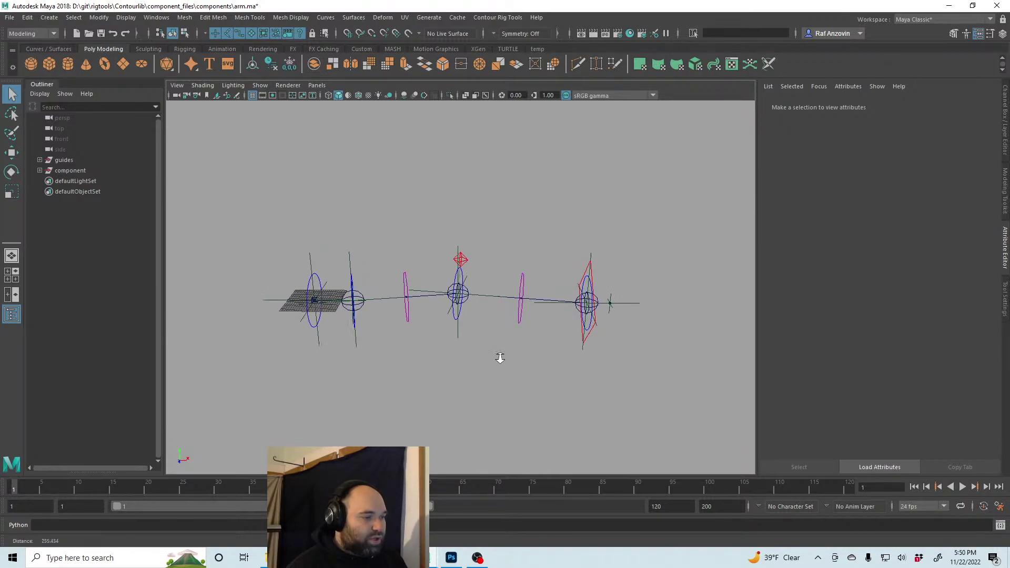
pyautogui.keyDown('alt'); pyautogui.moveTo(499, 358); pyautogui.dragTo(505, 379, button='middle'); pyautogui.keyUp('alt')
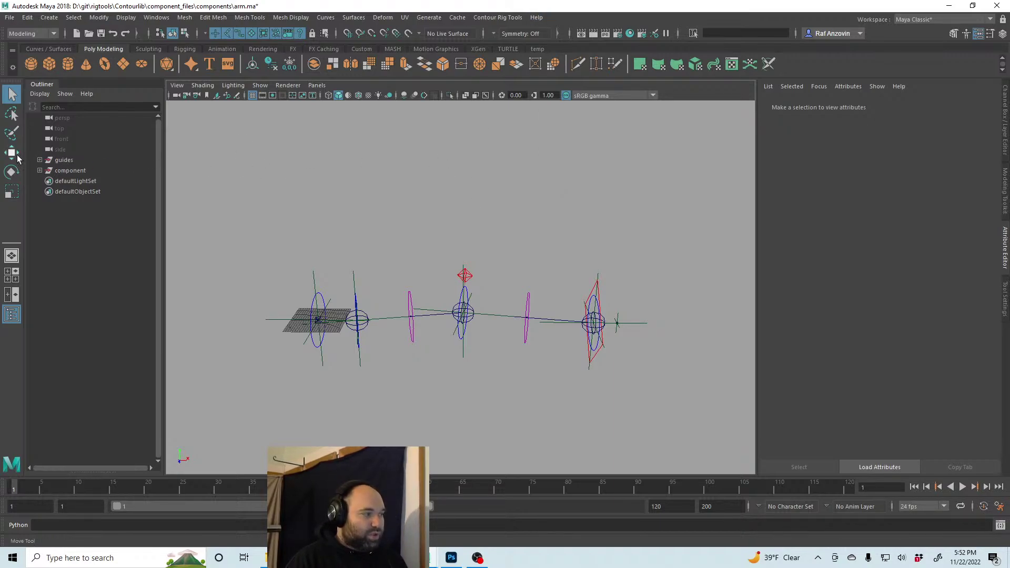
pyautogui.press('w')
pyautogui.keyDown('alt'); pyautogui.moveTo(404, 162); pyautogui.dragTo(410, 176, button='middle'); pyautogui.keyUp('alt')
pyautogui.click(13, 18)
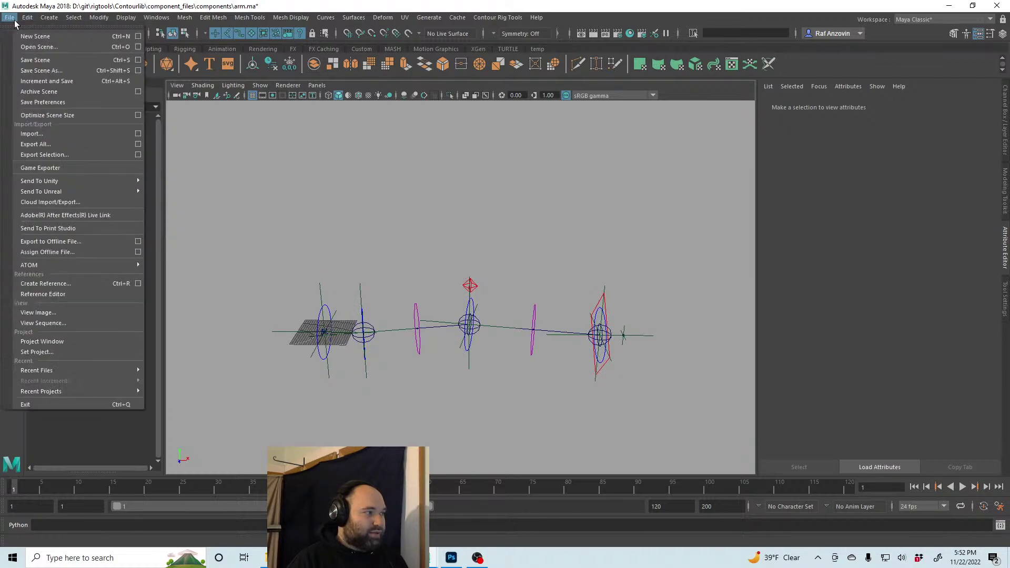
pyautogui.click(13, 18)
pyautogui.keyDown('alt'); pyautogui.moveTo(525, 241); pyautogui.dragTo(534, 263); pyautogui.keyUp('alt')
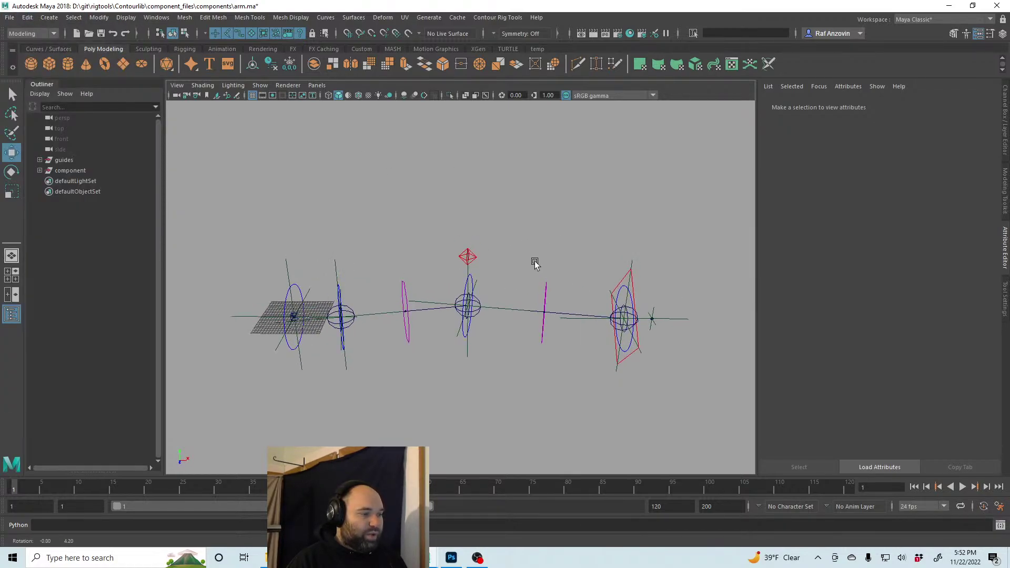
# Open spine.ma from the components folder without saving the changes to arm.ma
pyautogui.click(10, 17)
pyautogui.click(43, 51)
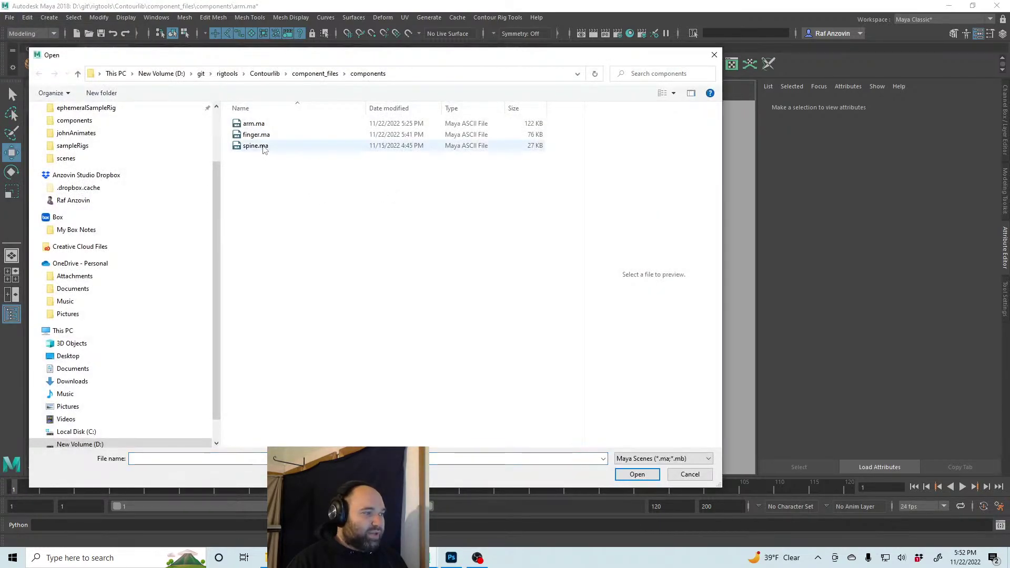
pyautogui.click(270, 148)
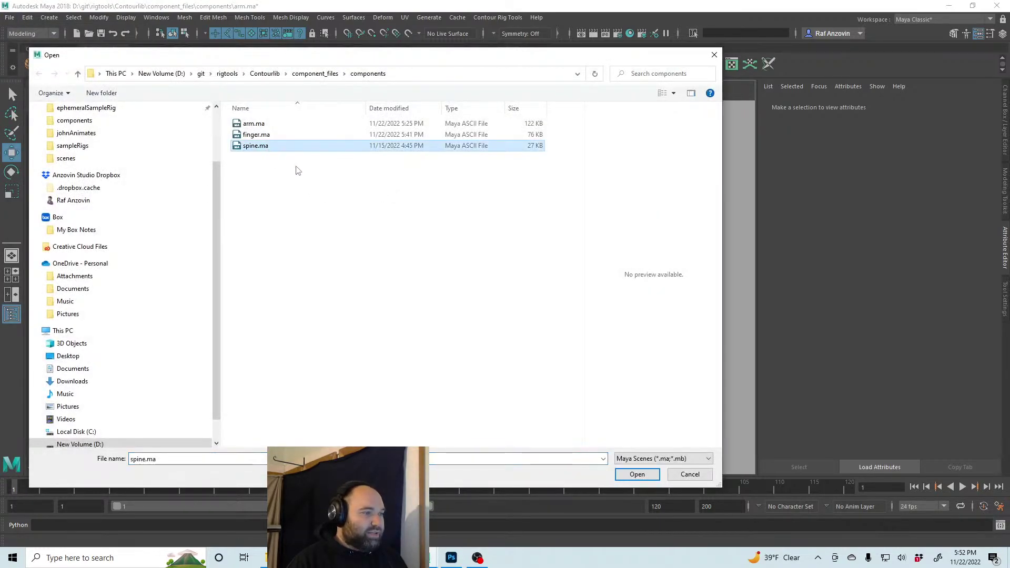
pyautogui.doubleClick(269, 146)
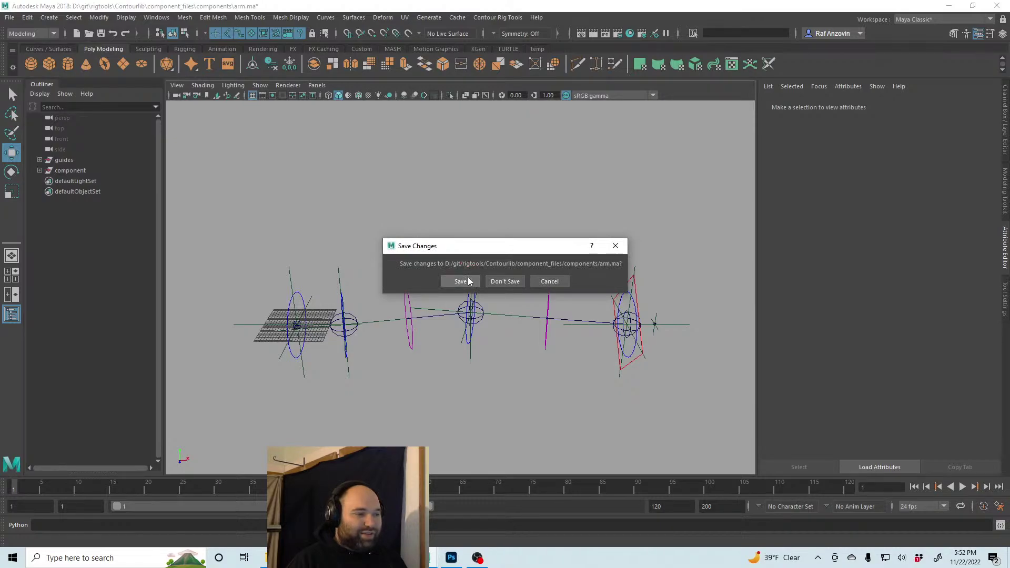
pyautogui.click(500, 282)
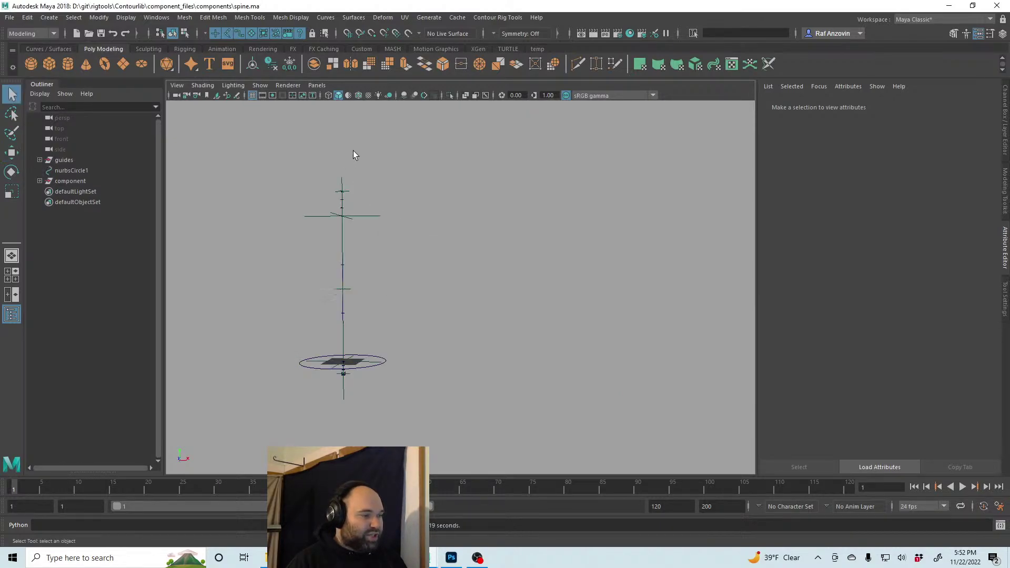
# Try moving the spine's chest guide off its axis, undo the move, and clear the selection
pyautogui.keyDown('alt'); pyautogui.moveTo(392, 328); pyautogui.dragTo(427, 337, button='middle'); pyautogui.keyUp('alt')
pyautogui.keyDown('alt'); pyautogui.moveTo(427, 336); pyautogui.dragTo(534, 361, button='right'); pyautogui.keyUp('alt')
pyautogui.keyDown('alt'); pyautogui.moveTo(534, 360); pyautogui.dragTo(487, 376); pyautogui.keyUp('alt')
pyautogui.keyDown('alt'); pyautogui.moveTo(438, 273); pyautogui.dragTo(453, 308, button='middle'); pyautogui.keyUp('alt')
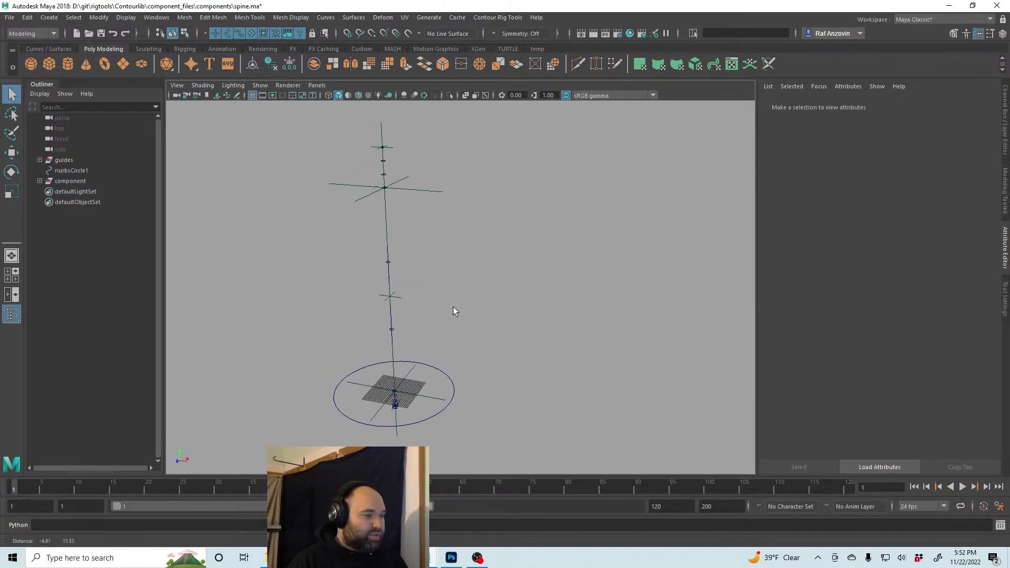
pyautogui.click(385, 189)
pyautogui.click(12, 153)
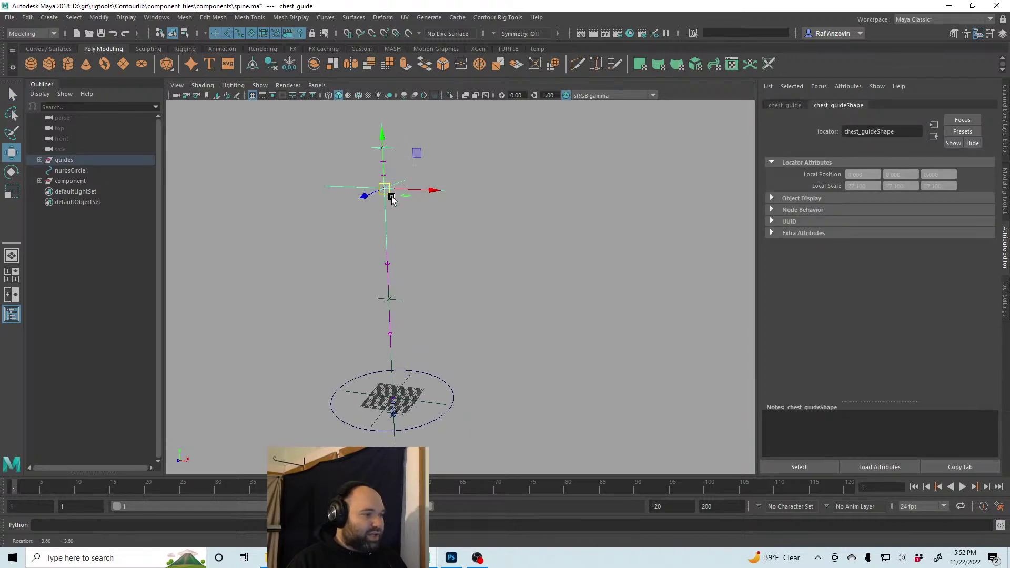
pyautogui.moveTo(391, 197); pyautogui.dragTo(460, 216)
pyautogui.hotkey('ctrl', 'z')
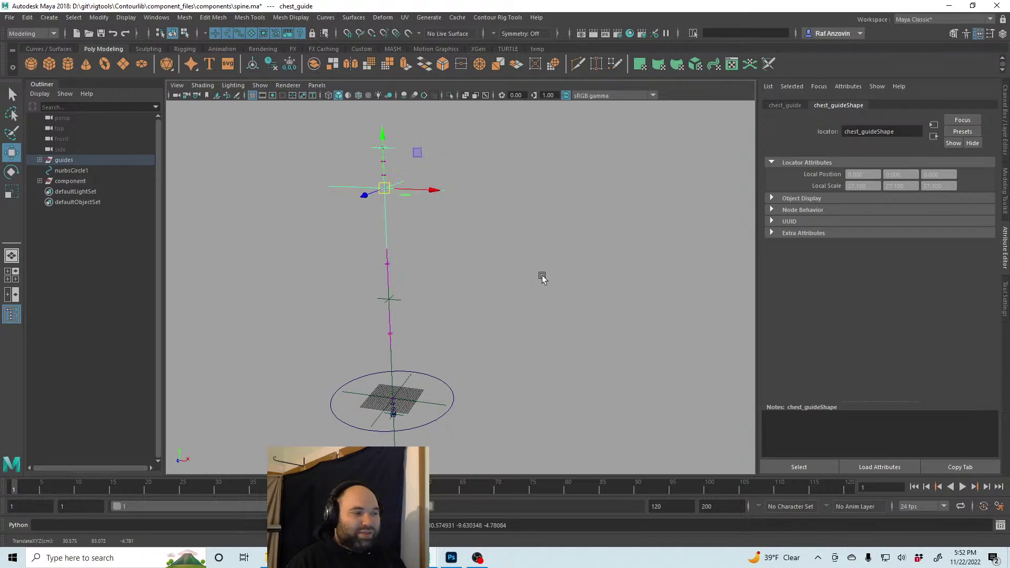
pyautogui.click(542, 278)
pyautogui.keyDown('alt'); pyautogui.moveTo(586, 299); pyautogui.dragTo(524, 312); pyautogui.keyUp('alt')
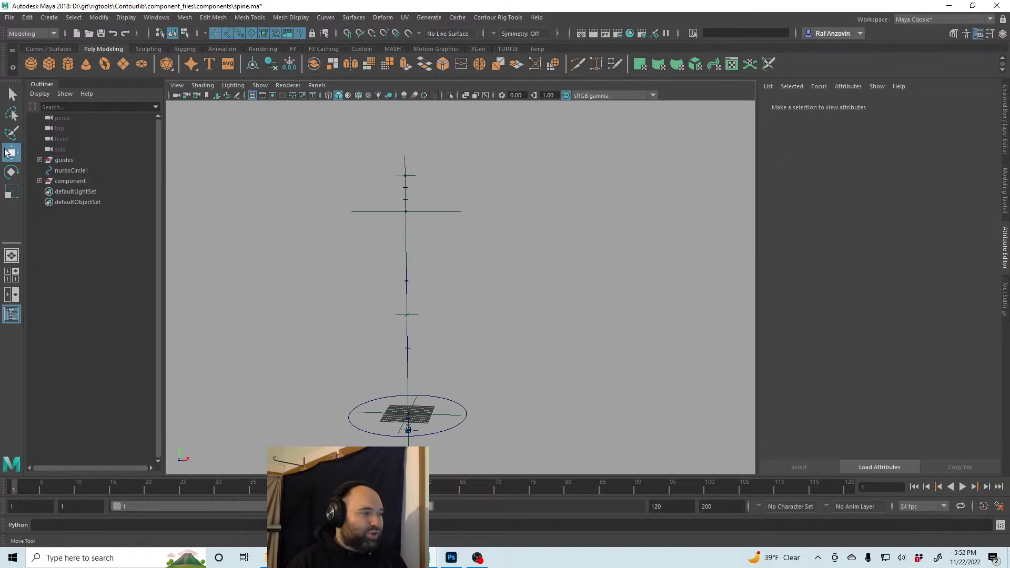
pyautogui.click(9, 17)
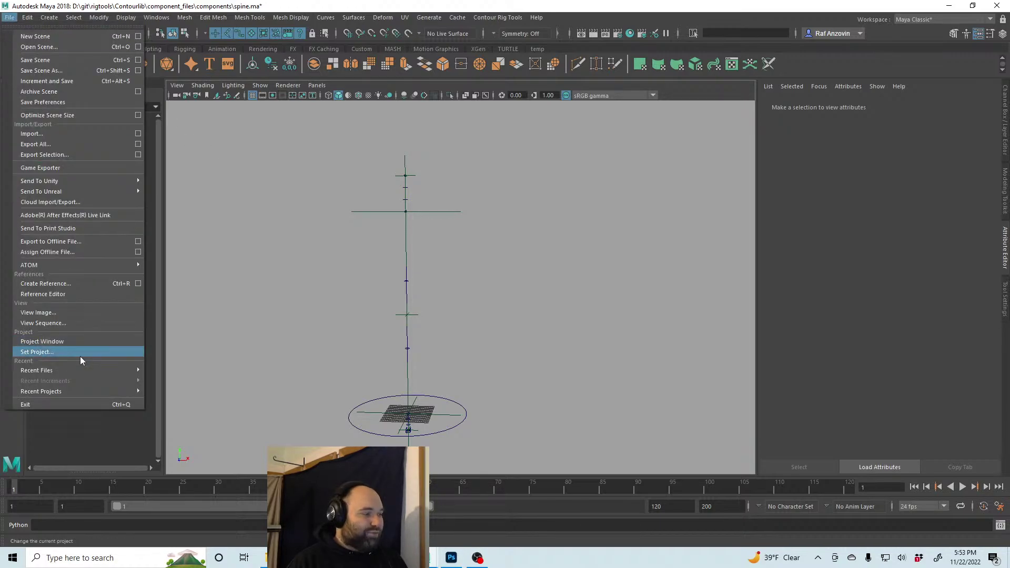
pyautogui.moveTo(88, 371)
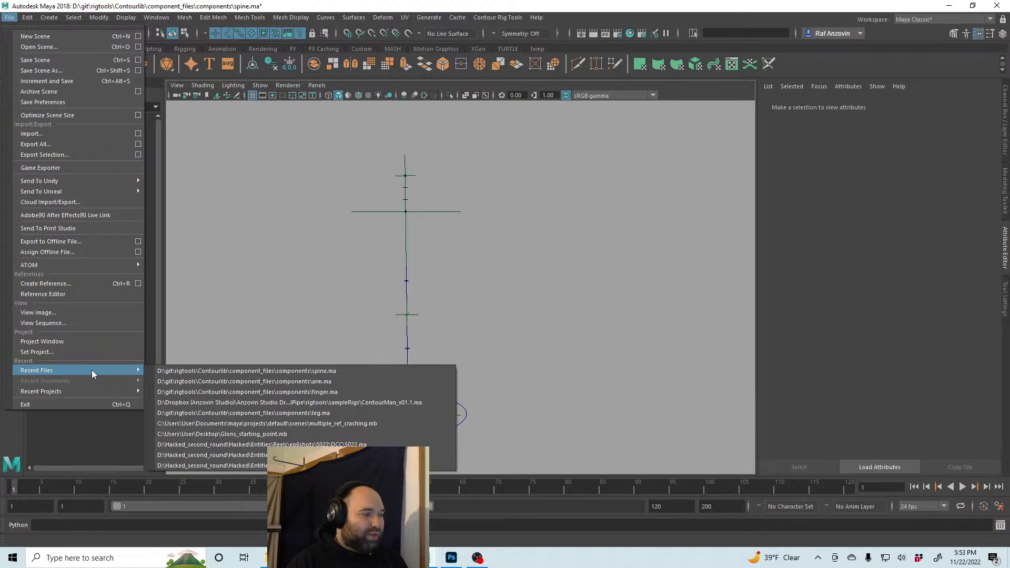
pyautogui.click(202, 305)
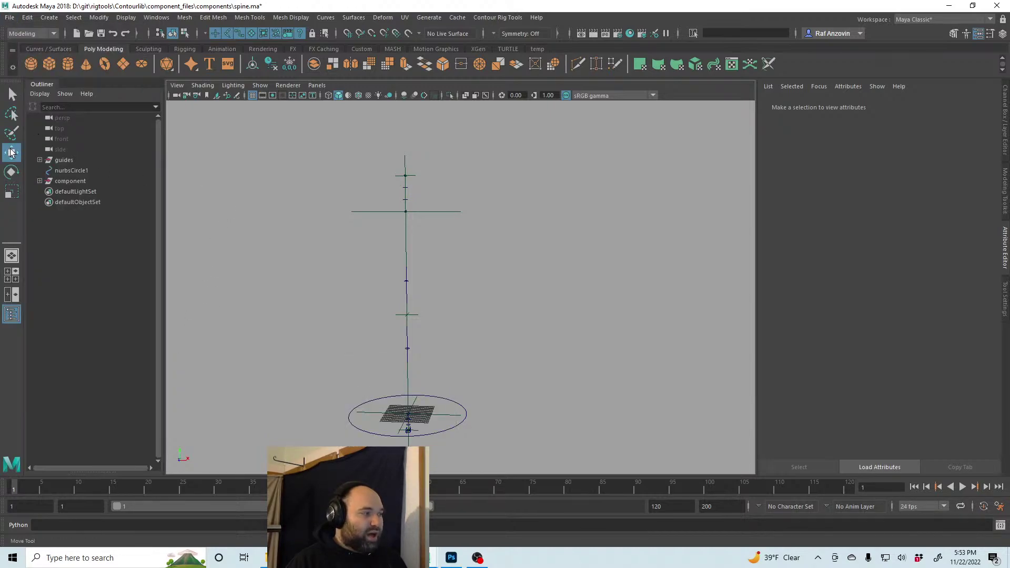
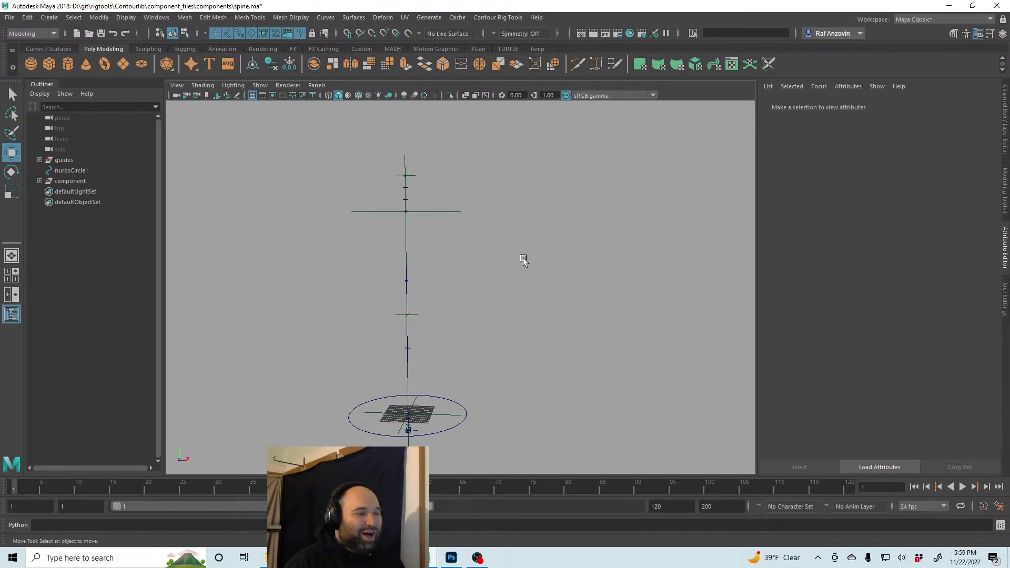
pyautogui.moveTo(476, 260); pyautogui.dragTo(494, 279)
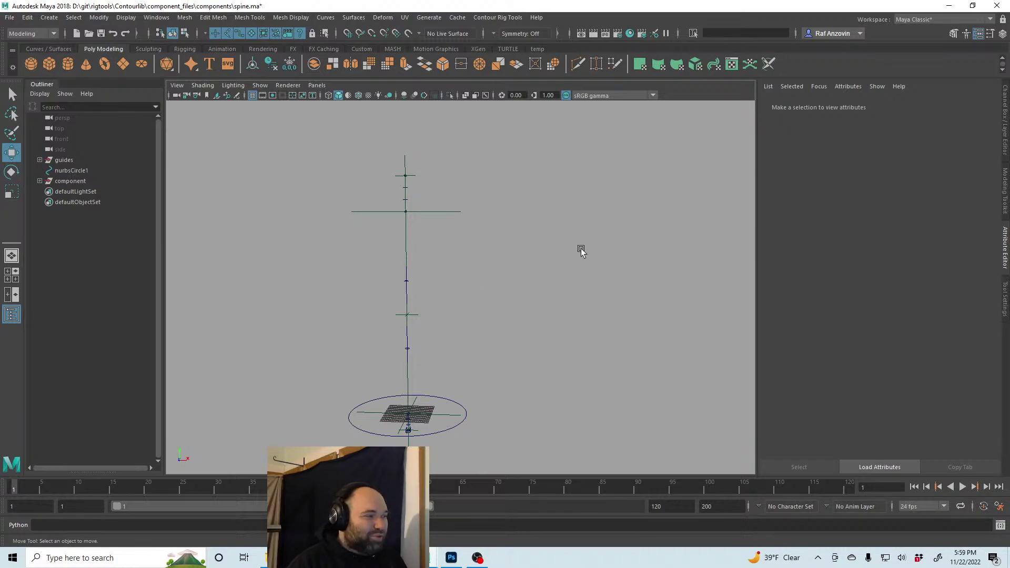
# Start a new empty scene without saving the changes to spine.ma
pyautogui.click(9, 18)
pyautogui.moveTo(106, 369)
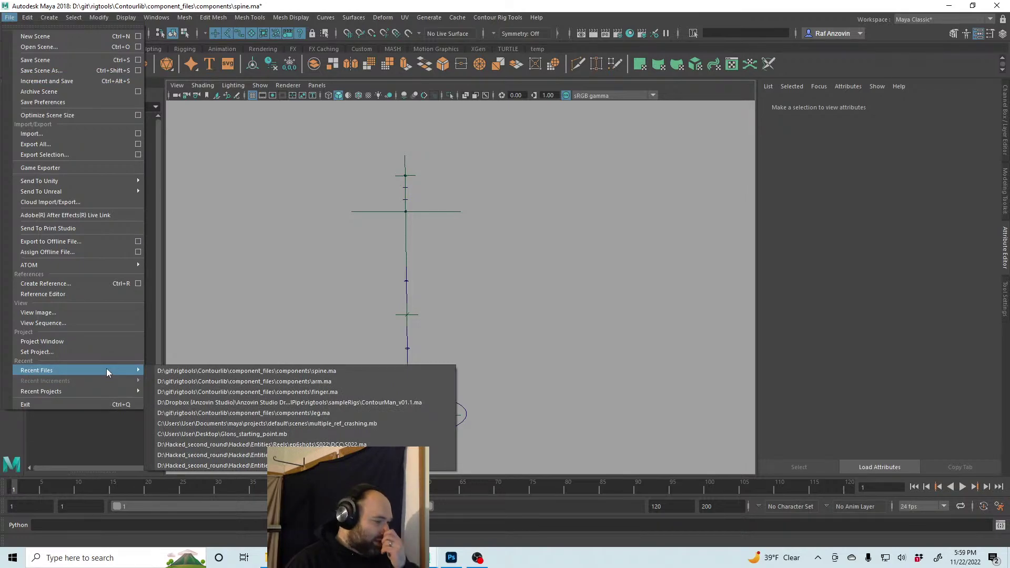
pyautogui.click(35, 36)
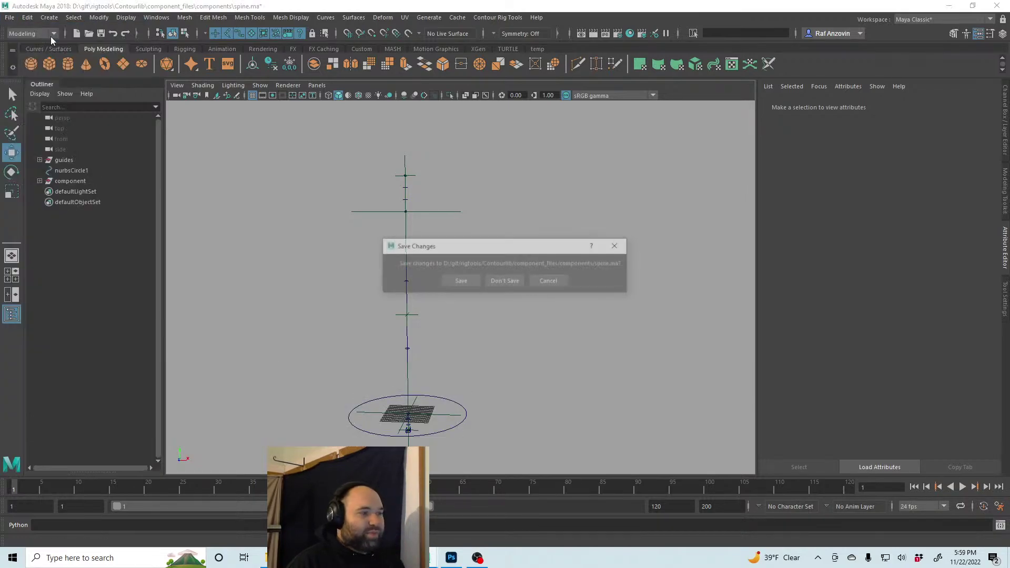
pyautogui.click(505, 281)
# Set the file reference options to add a new namespace string, left_arm, under the root namespace
pyautogui.click(9, 17)
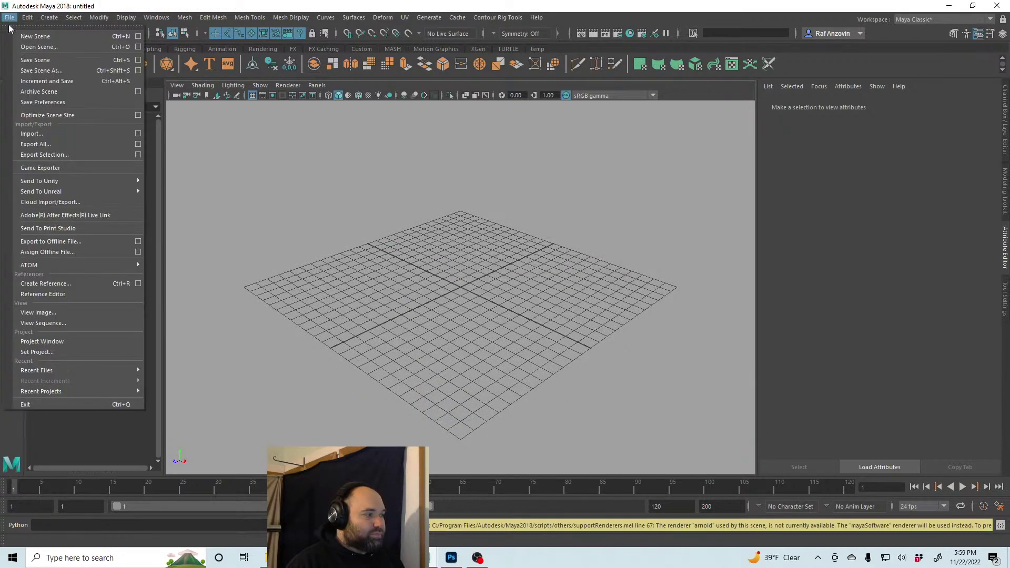
pyautogui.click(137, 284)
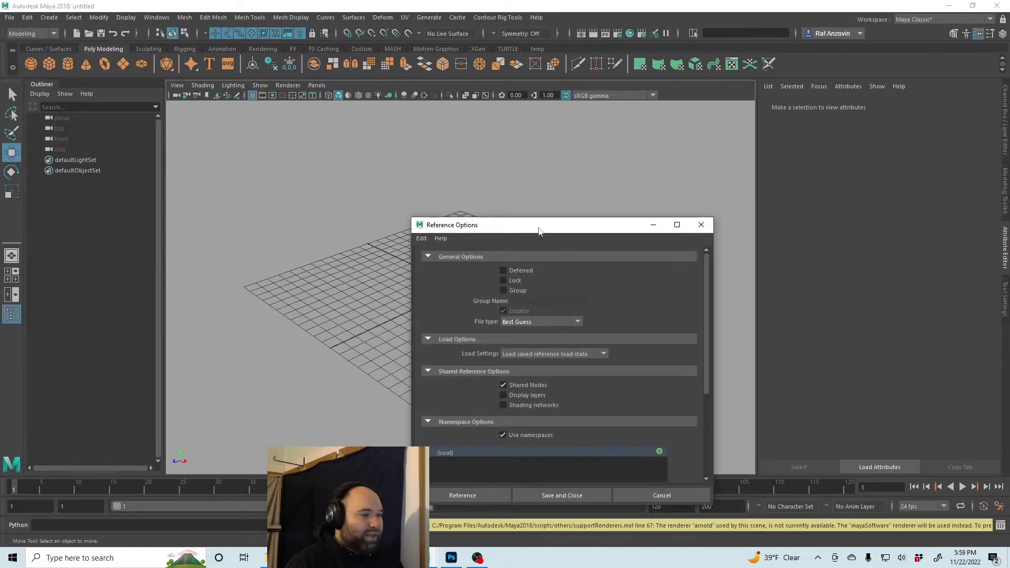
pyautogui.moveTo(636, 401); pyautogui.dragTo(671, 509)
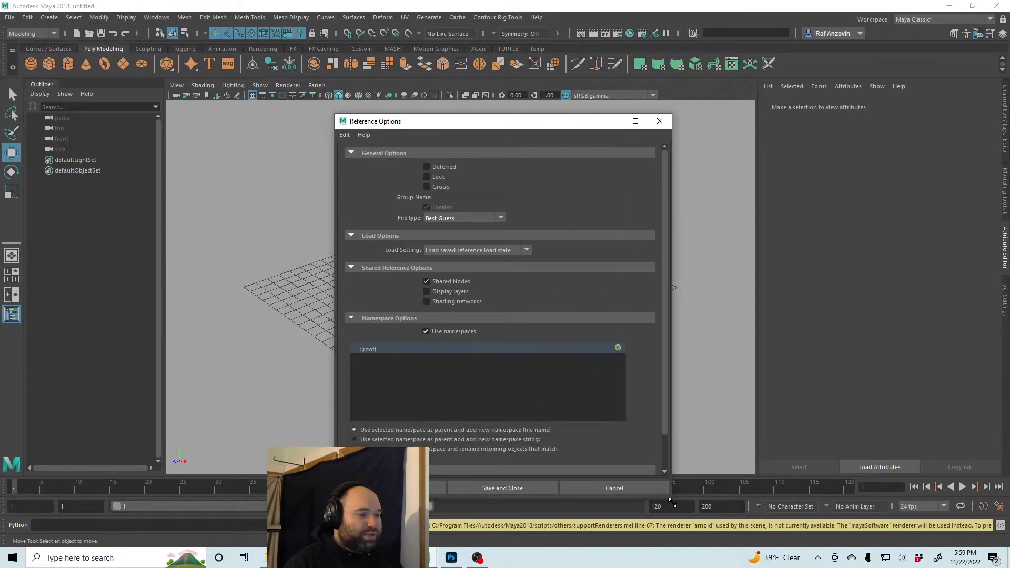
pyautogui.click(406, 440)
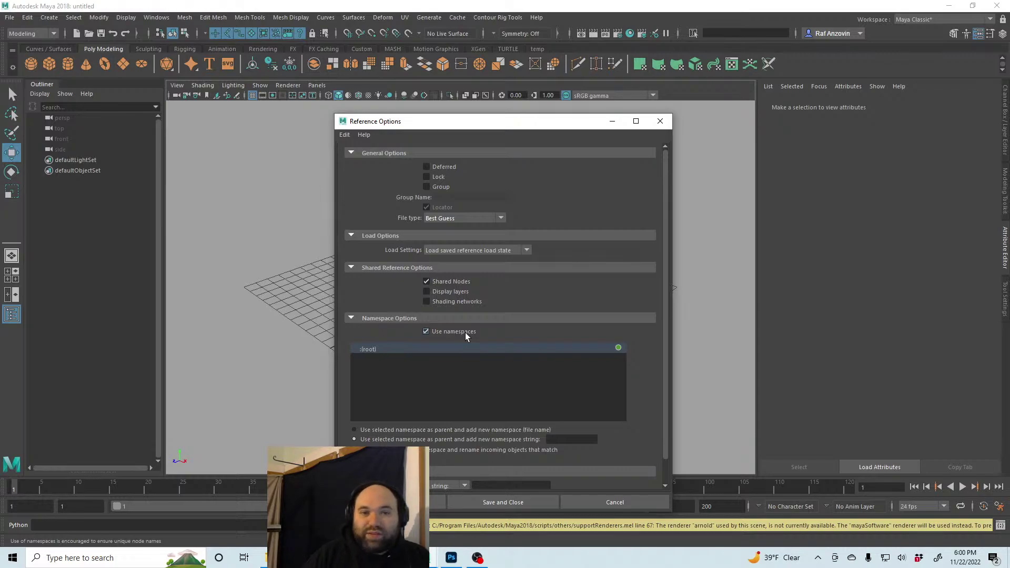
pyautogui.click(571, 439)
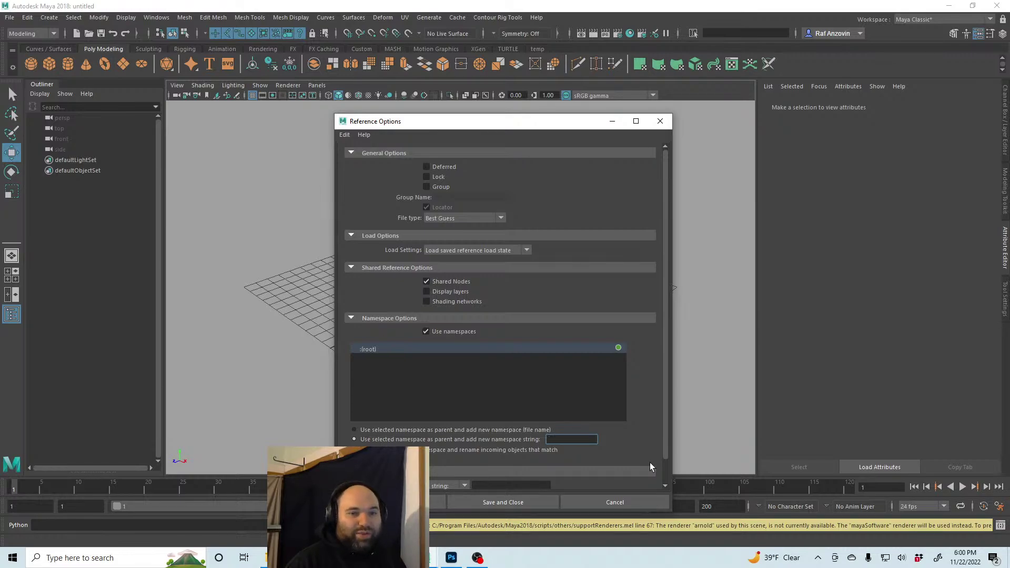
pyautogui.write('left_arm')
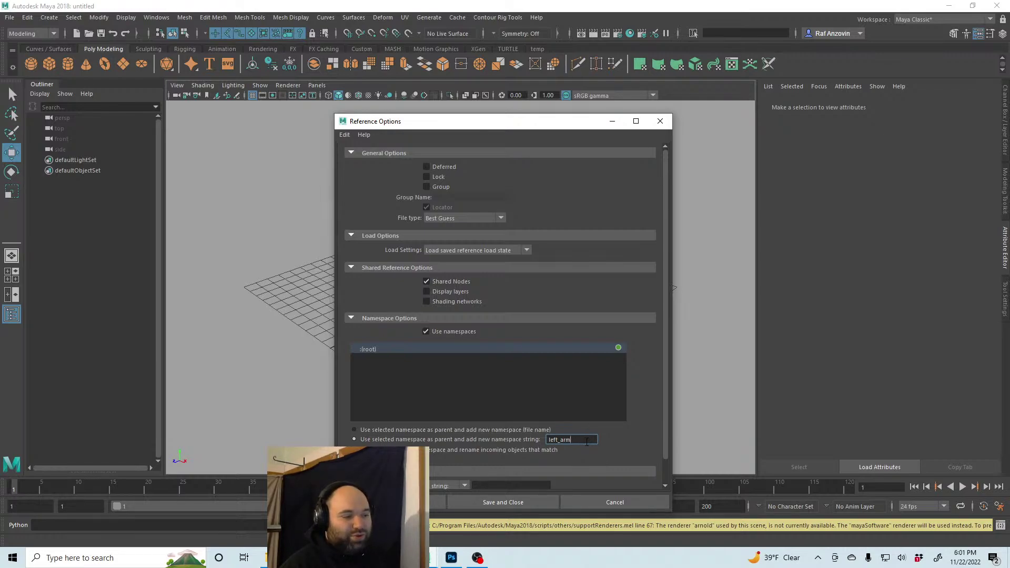
# Reference arm.ma from the components folder and frame the whole arm rig in the viewport
pyautogui.click(439, 502)
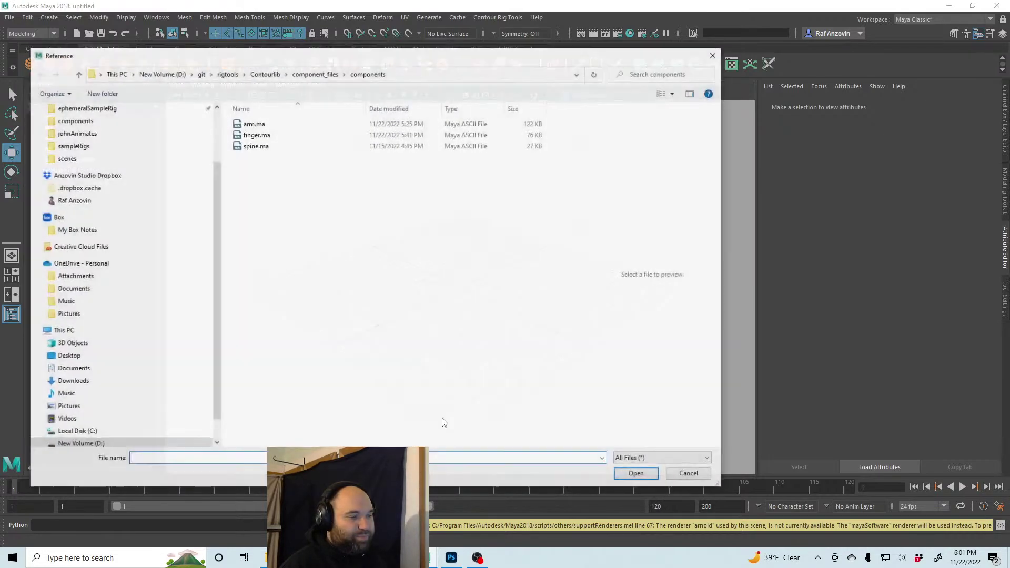
pyautogui.doubleClick(252, 124)
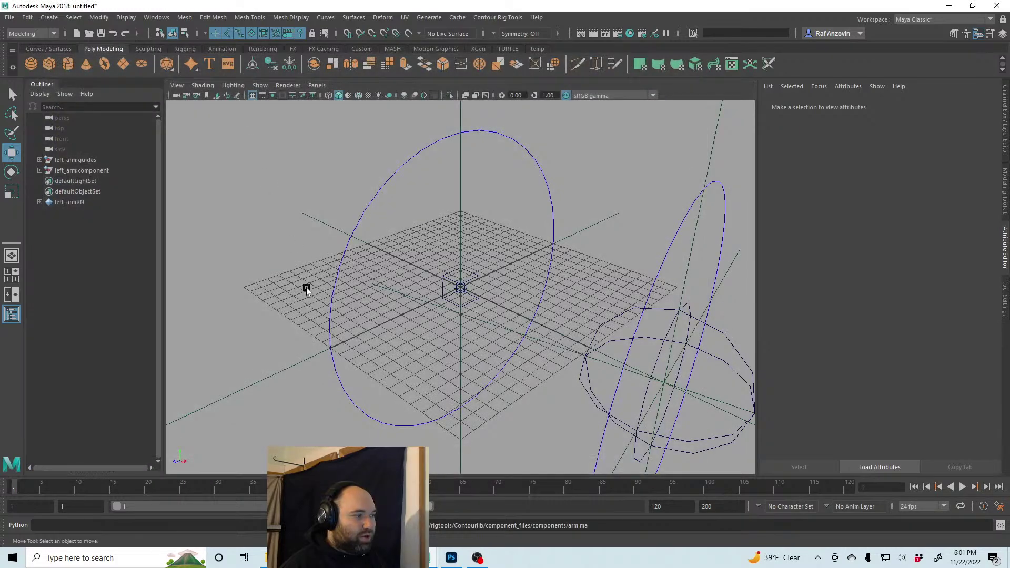
pyautogui.press('a')
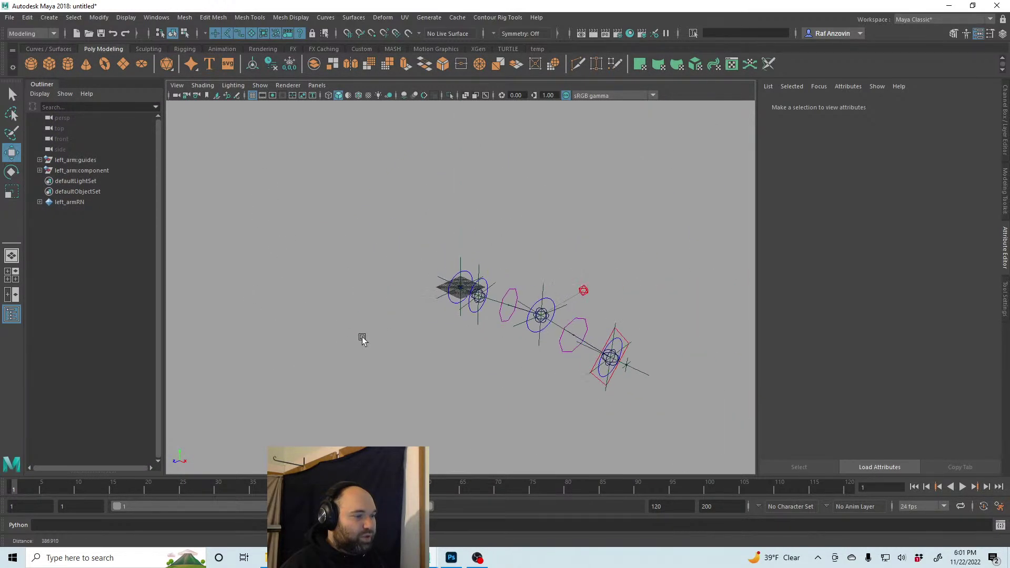
pyautogui.keyDown('alt'); pyautogui.moveTo(361, 338); pyautogui.dragTo(523, 334); pyautogui.keyUp('alt')
pyautogui.keyDown('alt'); pyautogui.moveTo(522, 334); pyautogui.dragTo(441, 351, button='middle'); pyautogui.keyUp('alt')
pyautogui.keyDown('alt'); pyautogui.moveTo(441, 352); pyautogui.dragTo(503, 383, button='right'); pyautogui.keyUp('alt')
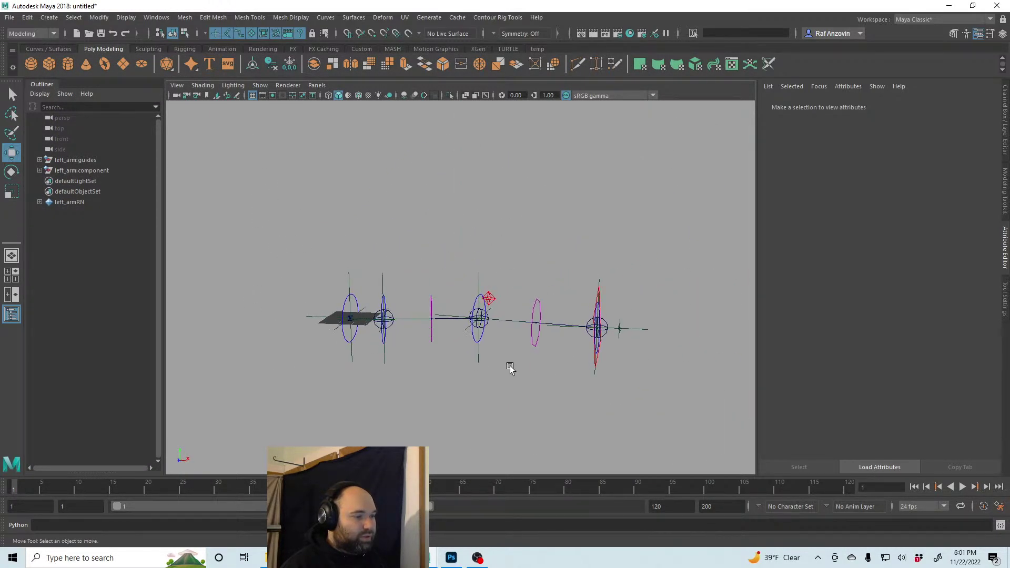
pyautogui.keyDown('alt'); pyautogui.moveTo(510, 367); pyautogui.dragTo(507, 383, button='middle'); pyautogui.keyUp('alt')
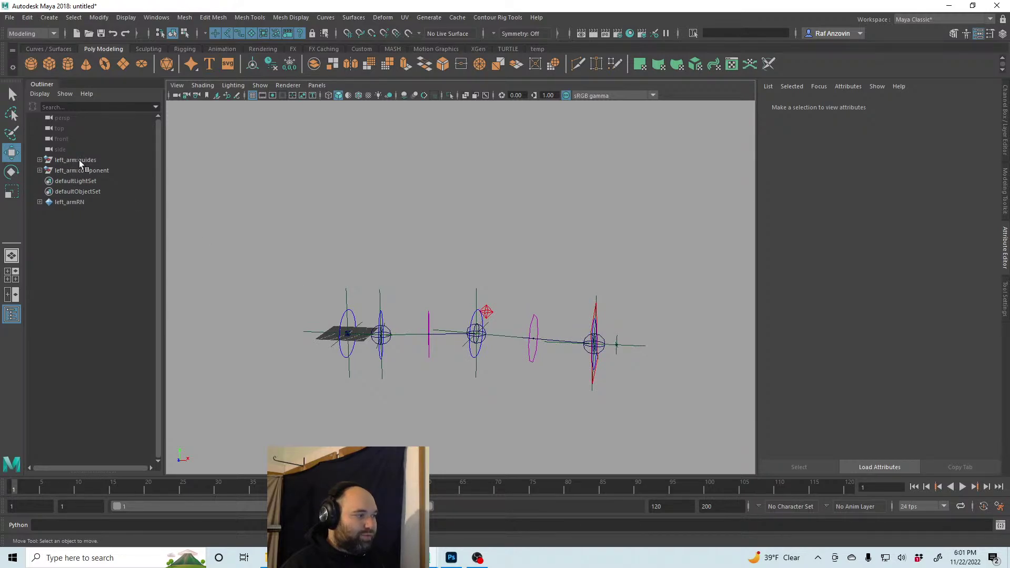
# Inspect the referenced left arm by selecting its guides in turn, including the elbow and clavicle, and clear the selection
pyautogui.click(602, 295)
pyautogui.click(477, 288)
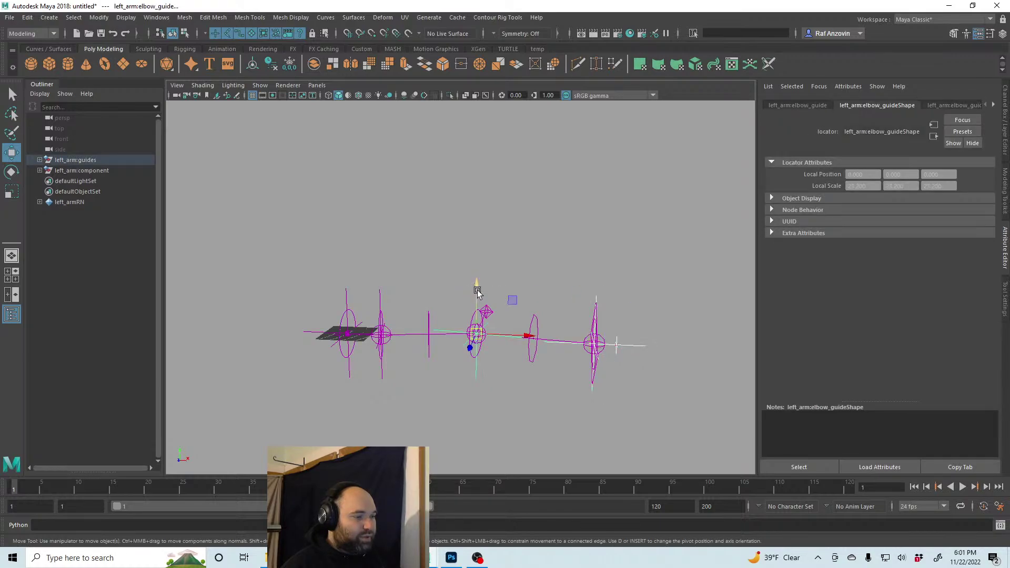
pyautogui.keyDown('shift'); pyautogui.moveTo(381, 289); pyautogui.dragTo(339, 292); pyautogui.keyUp('shift')
pyautogui.keyDown('alt'); pyautogui.moveTo(605, 325); pyautogui.dragTo(338, 308, button='right'); pyautogui.keyUp('alt')
pyautogui.keyDown('alt'); pyautogui.moveTo(421, 310); pyautogui.dragTo(448, 307); pyautogui.keyUp('alt')
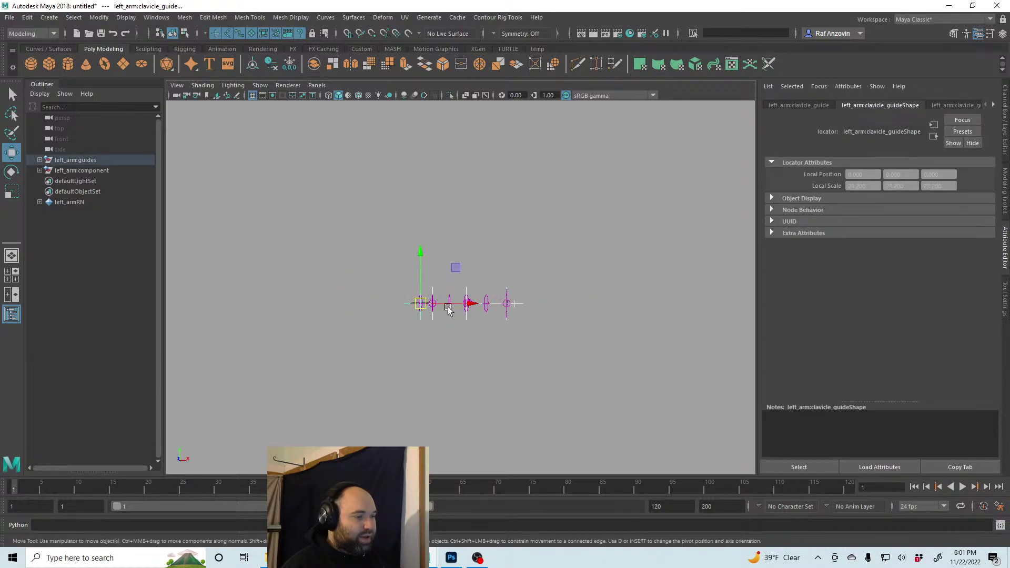
pyautogui.keyDown('alt'); pyautogui.moveTo(449, 307); pyautogui.dragTo(422, 328, button='middle'); pyautogui.keyUp('alt')
pyautogui.keyDown('alt'); pyautogui.moveTo(422, 327); pyautogui.dragTo(481, 366, button='right'); pyautogui.keyUp('alt')
pyautogui.keyDown('alt'); pyautogui.moveTo(444, 342); pyautogui.dragTo(429, 350); pyautogui.keyUp('alt')
pyautogui.keyDown('alt'); pyautogui.moveTo(429, 350); pyautogui.dragTo(434, 337, button='middle'); pyautogui.keyUp('alt')
pyautogui.keyDown('alt'); pyautogui.moveTo(434, 337); pyautogui.dragTo(444, 375, button='right'); pyautogui.keyUp('alt')
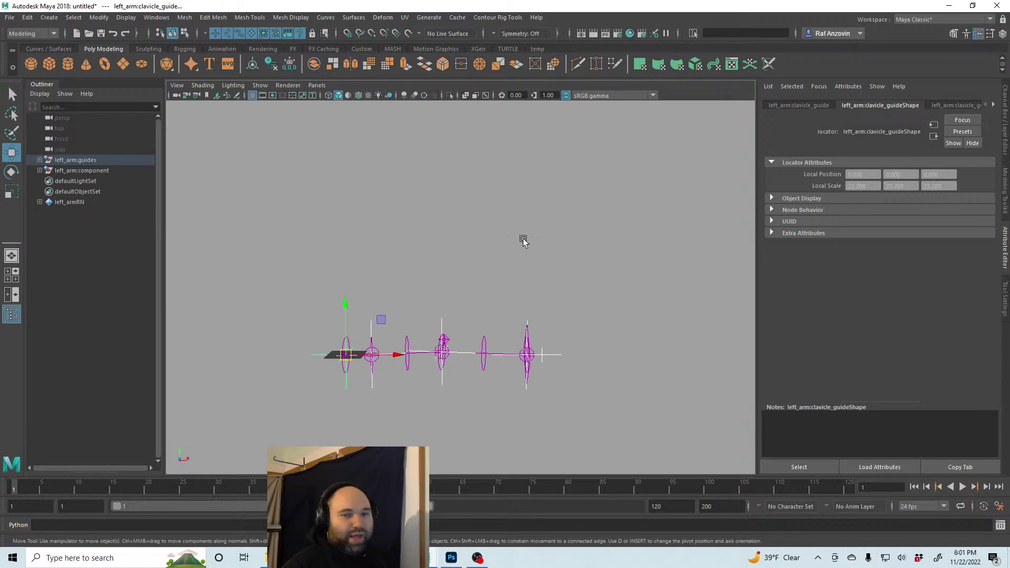
pyautogui.click(493, 230)
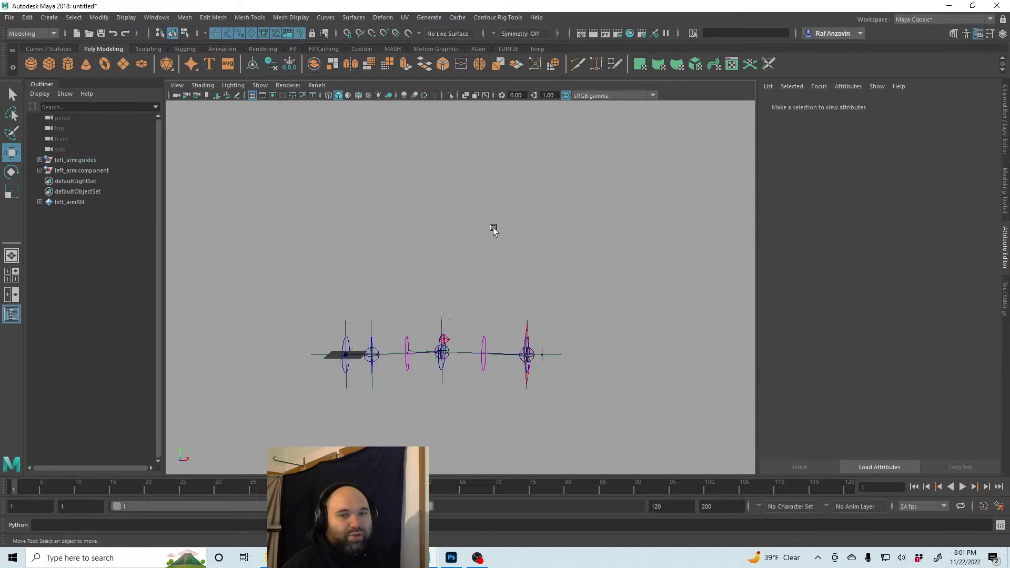
pyautogui.keyDown('alt'); pyautogui.moveTo(530, 282); pyautogui.dragTo(448, 368); pyautogui.keyUp('alt')
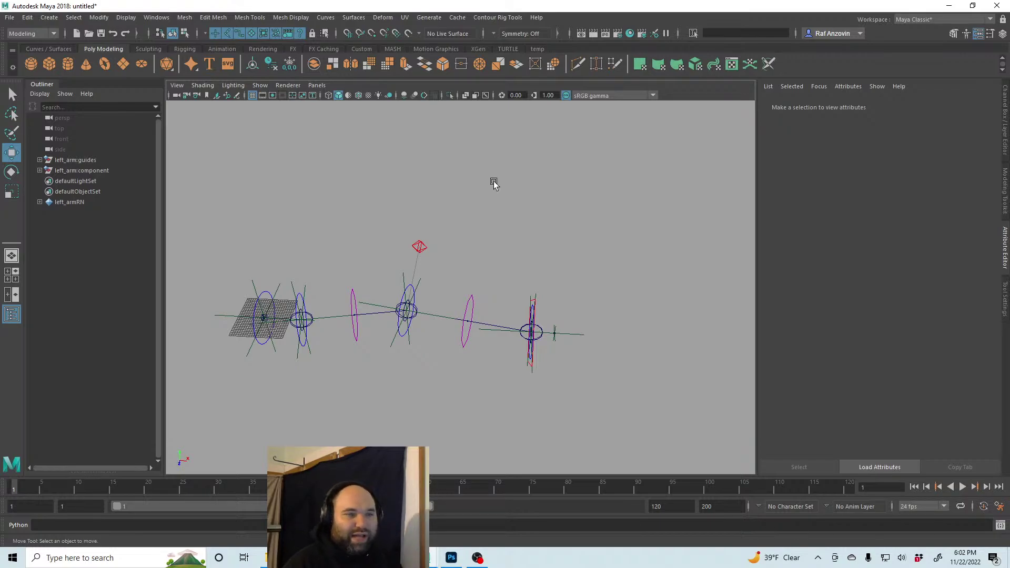
pyautogui.moveTo(300, 149); pyautogui.dragTo(246, 185)
pyautogui.click(13, 153)
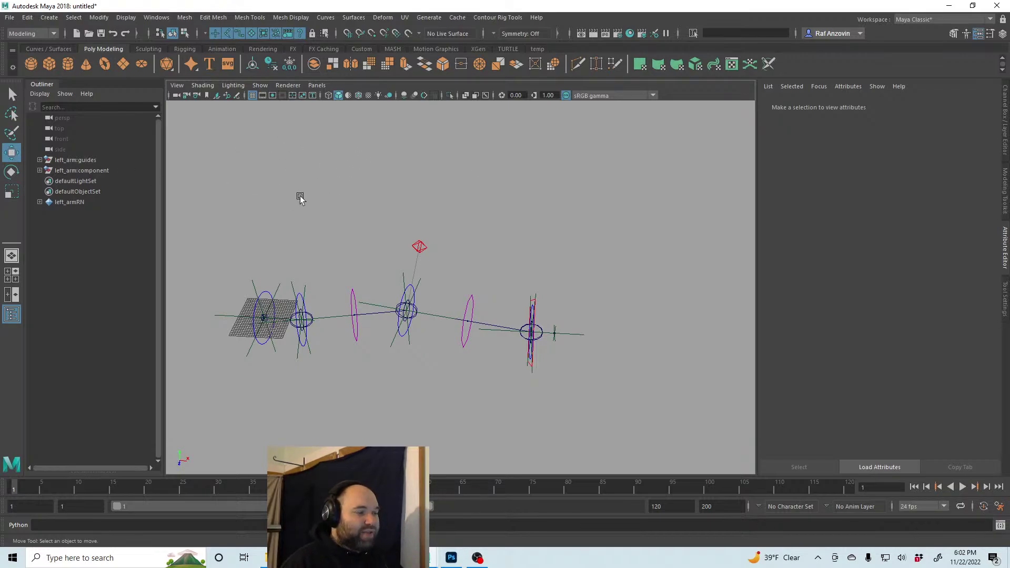
pyautogui.keyDown('alt'); pyautogui.moveTo(604, 354); pyautogui.dragTo(527, 351, button='middle'); pyautogui.keyUp('alt')
pyautogui.scroll(1, 527, 351)
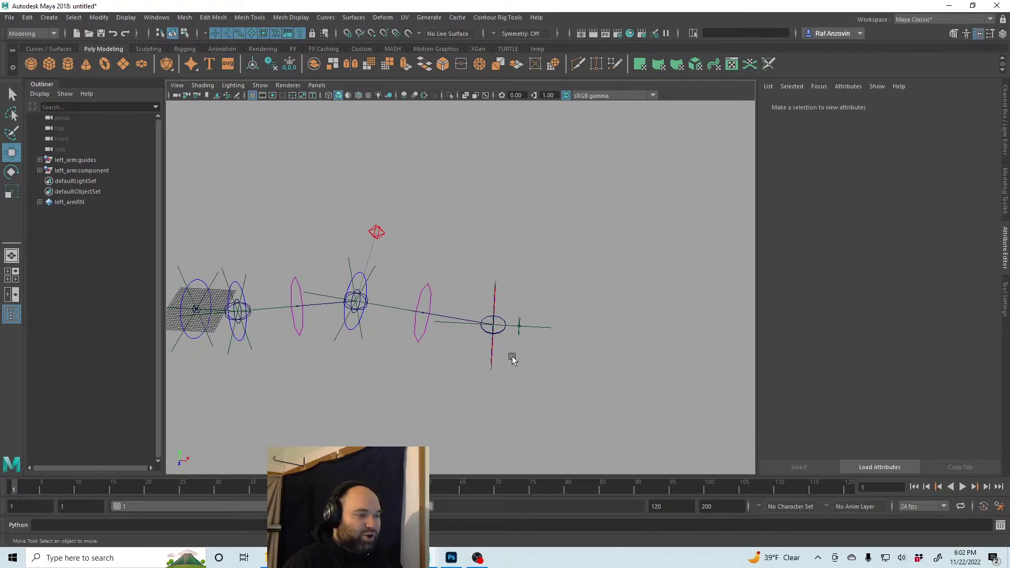
pyautogui.keyDown('alt'); pyautogui.moveTo(415, 352); pyautogui.dragTo(504, 376, button='middle'); pyautogui.keyUp('alt')
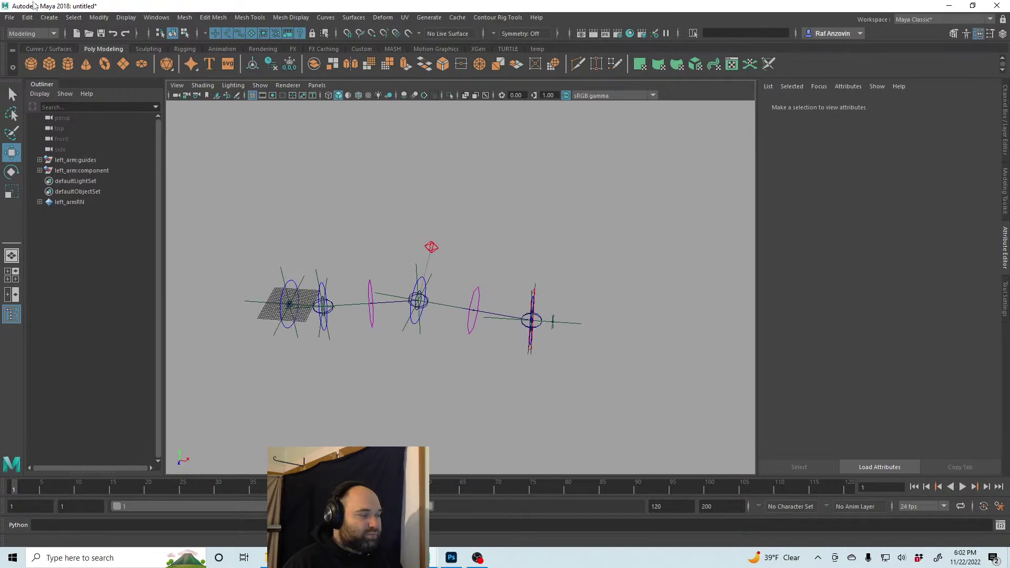
# Reference finger.ma from the components folder with the new namespace string left_pinky under the root namespace
pyautogui.click(9, 17)
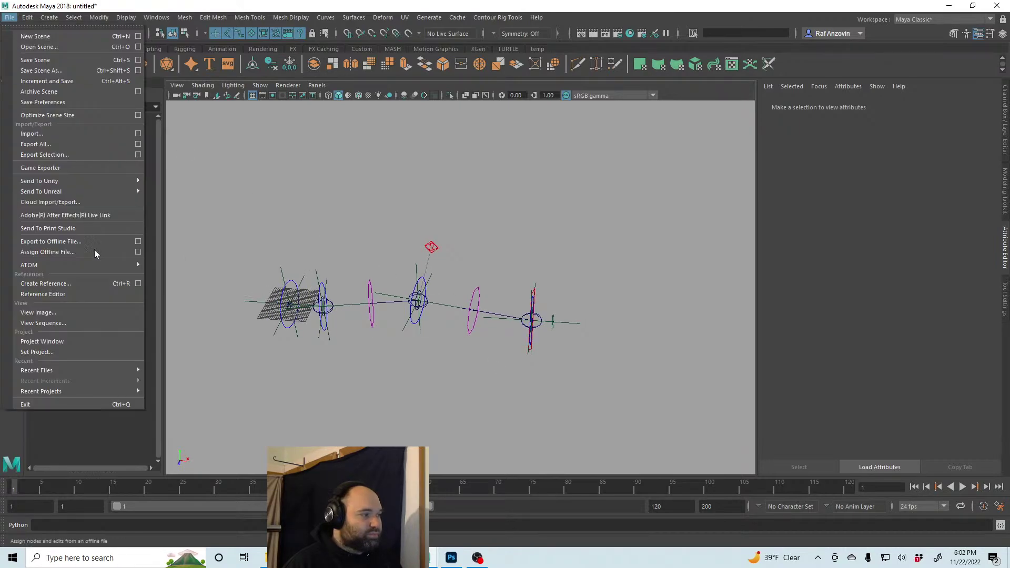
pyautogui.click(138, 284)
pyautogui.moveTo(519, 129); pyautogui.dragTo(626, 120)
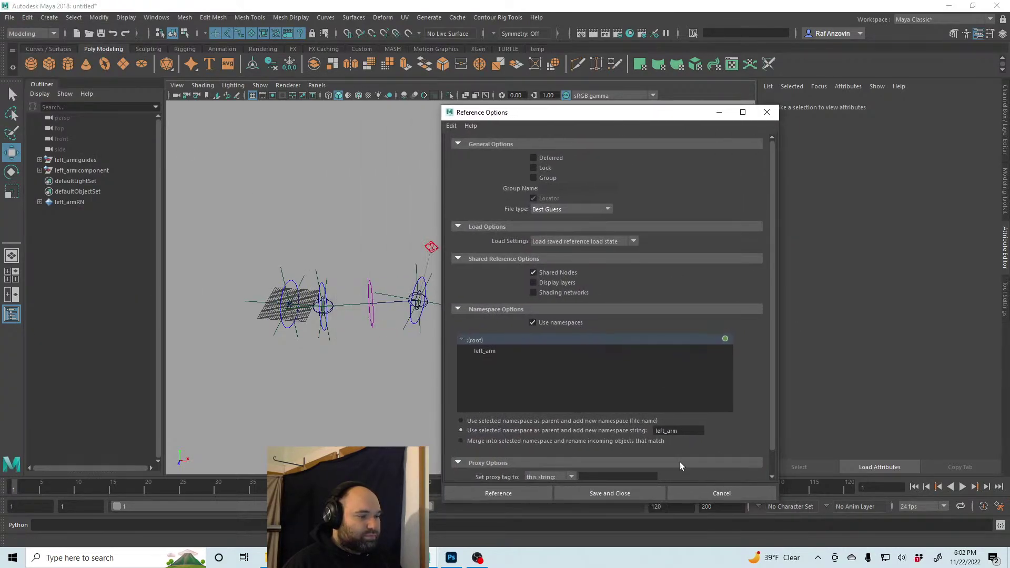
pyautogui.write('lef')
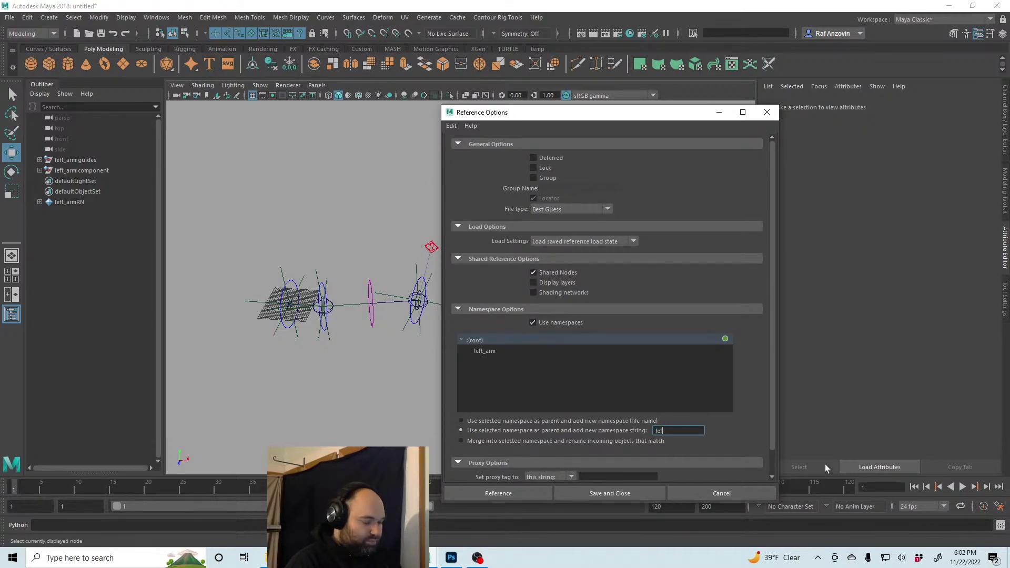
pyautogui.write('t_pinky')
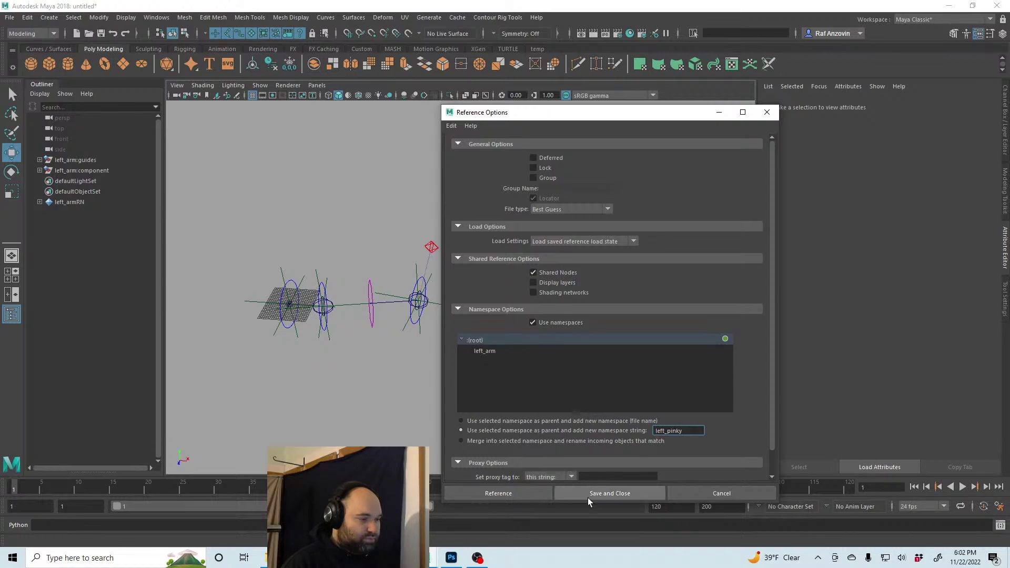
pyautogui.click(538, 492)
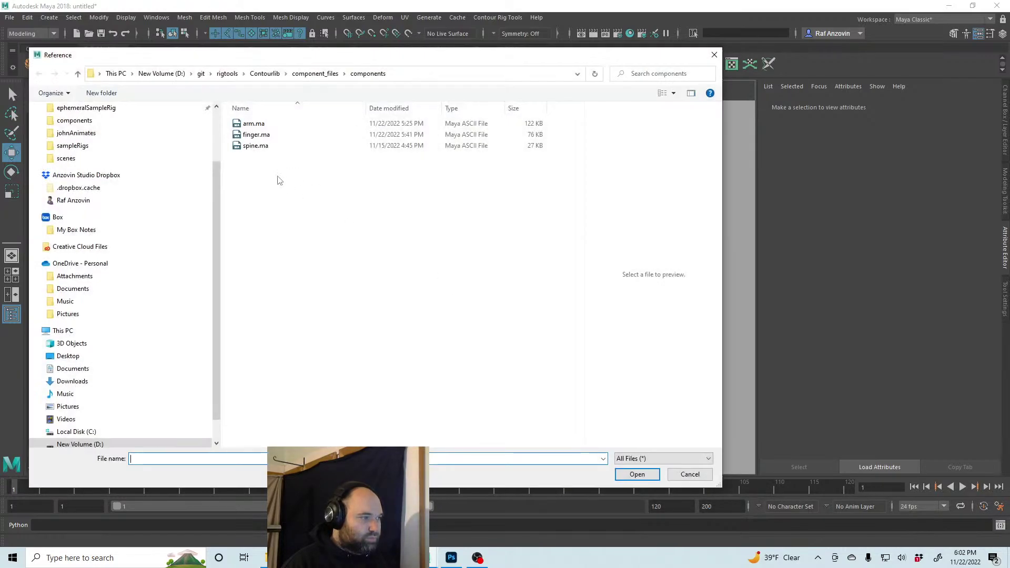
pyautogui.click(255, 135)
pyautogui.doubleClick(253, 137)
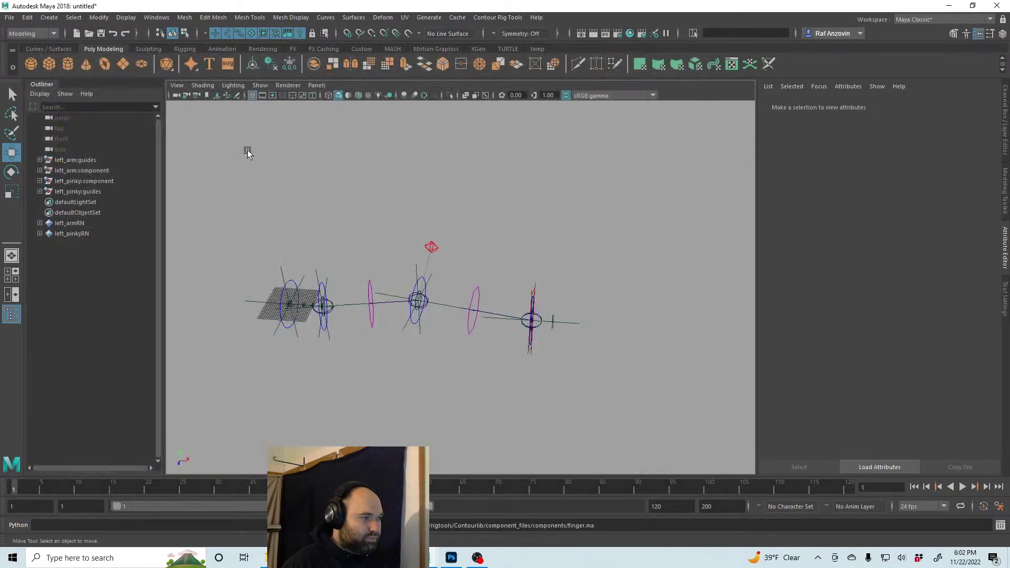
pyautogui.click(5, 19)
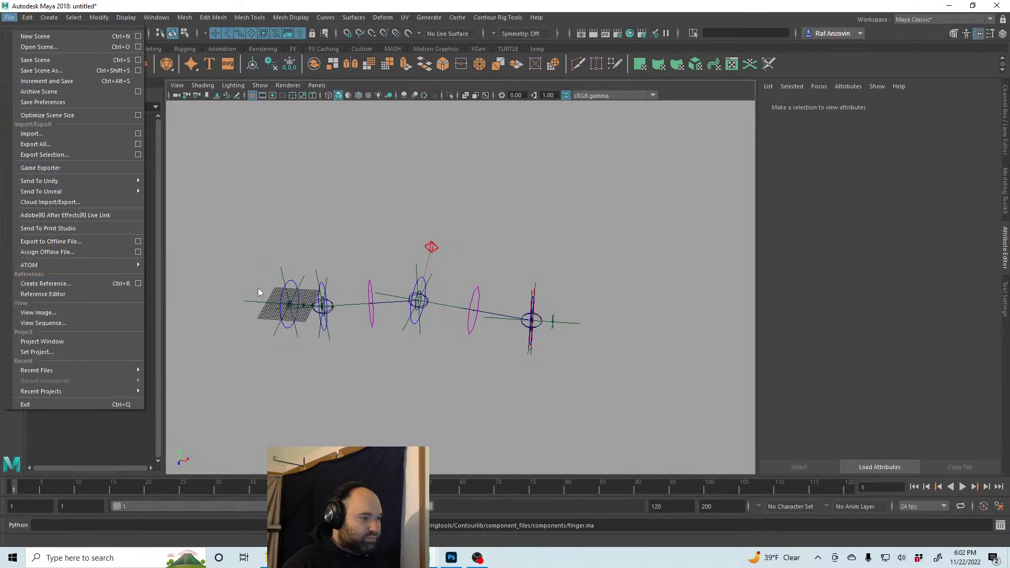
pyautogui.click(90, 283)
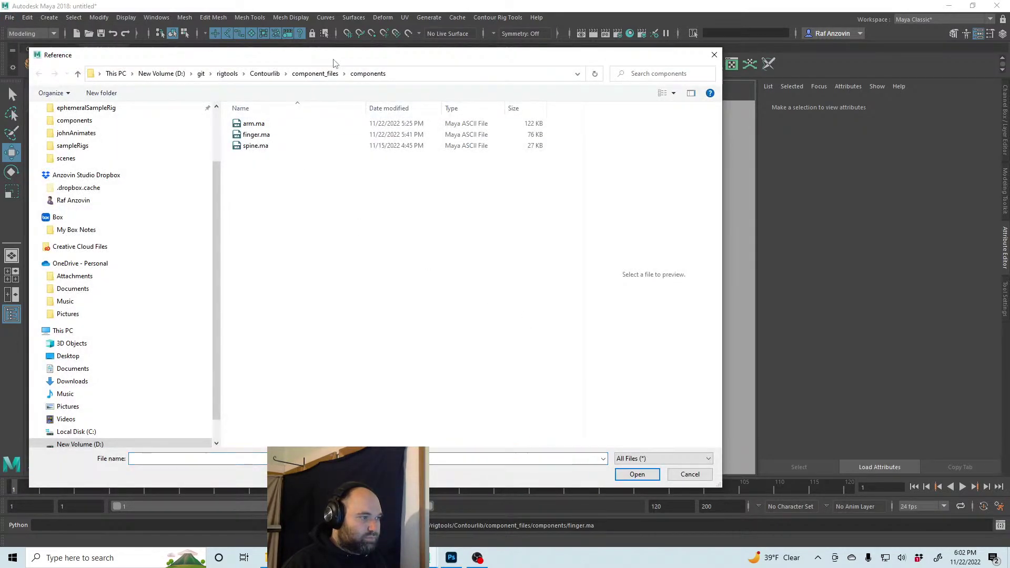
pyautogui.click(690, 474)
# Reference finger.ma again with the namespace string changed to left_ring
pyautogui.click(9, 17)
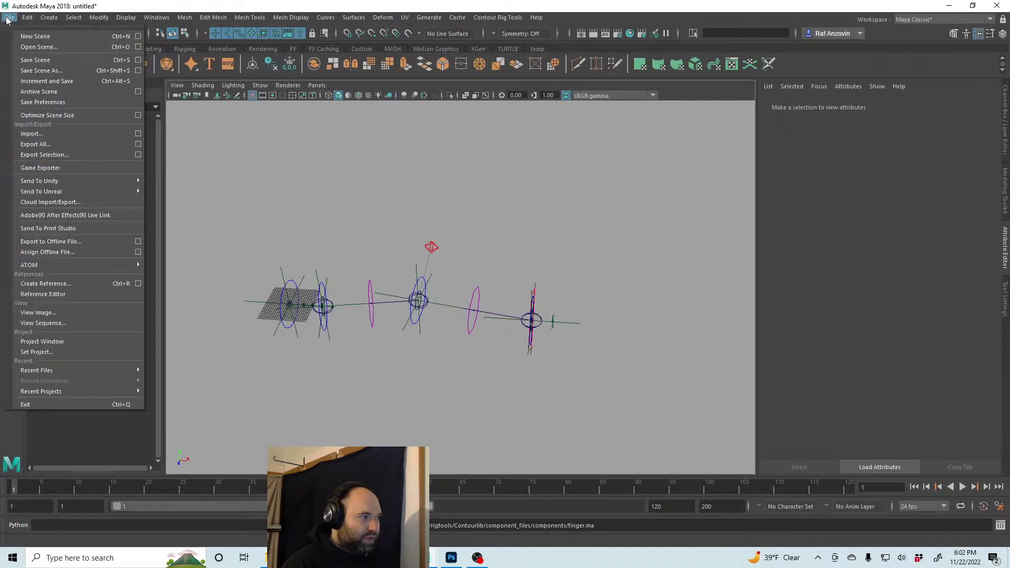
pyautogui.click(138, 284)
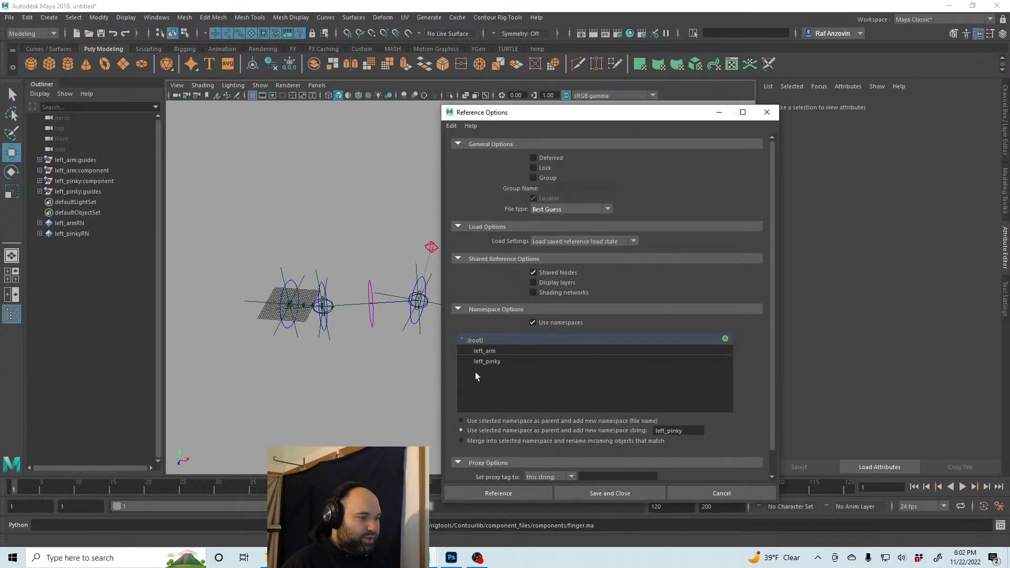
pyautogui.moveTo(690, 431); pyautogui.dragTo(667, 431)
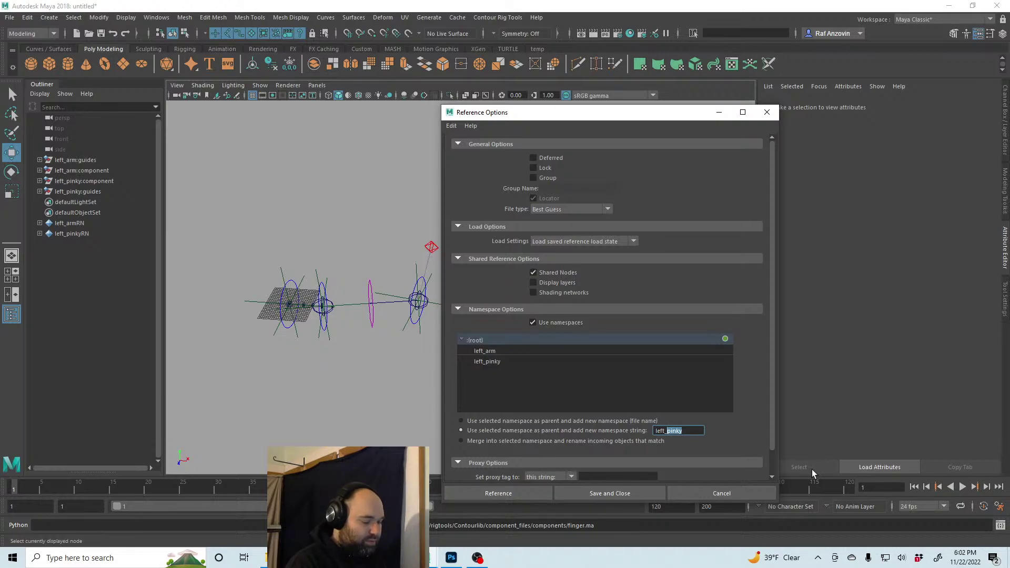
pyautogui.write('ring')
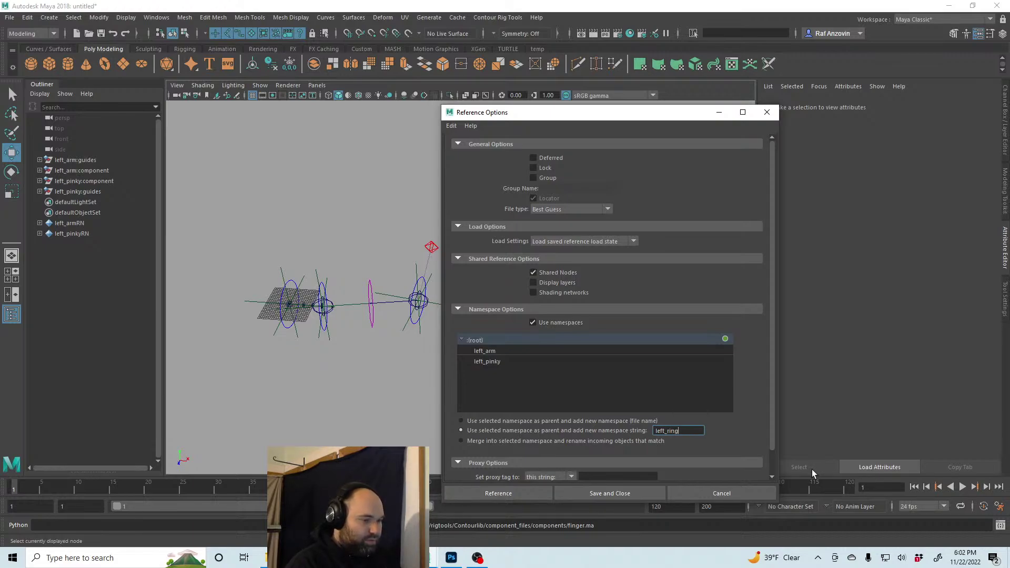
pyautogui.click(528, 493)
pyautogui.doubleClick(254, 135)
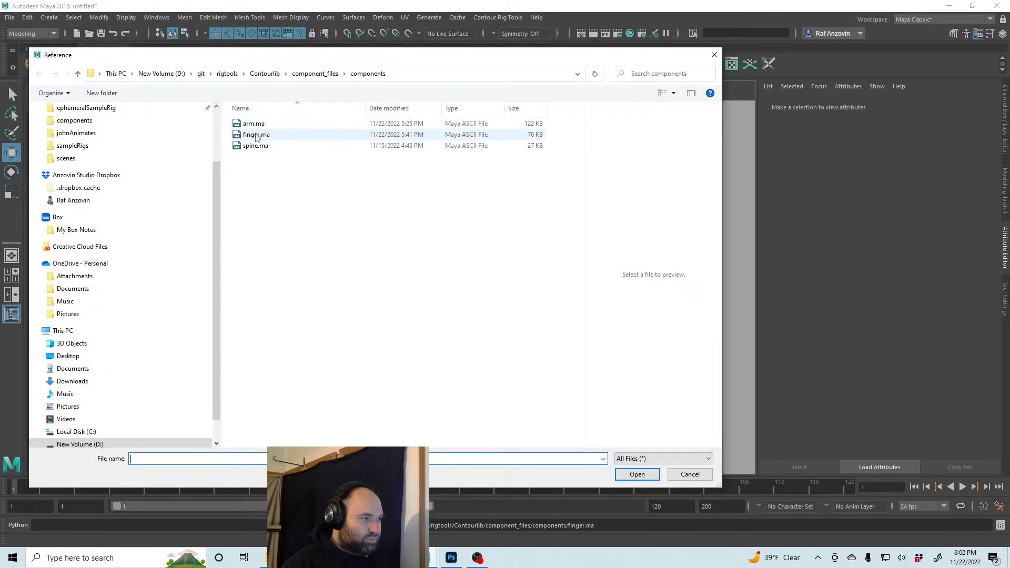
# Reference another copy of finger.ma using left_middle as the new namespace string
pyautogui.click(9, 17)
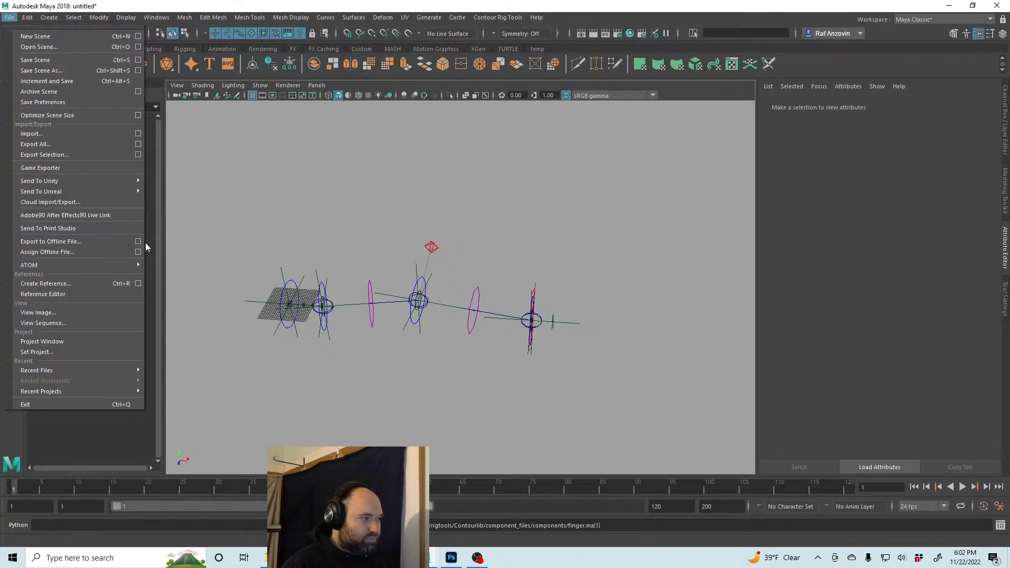
pyautogui.click(139, 283)
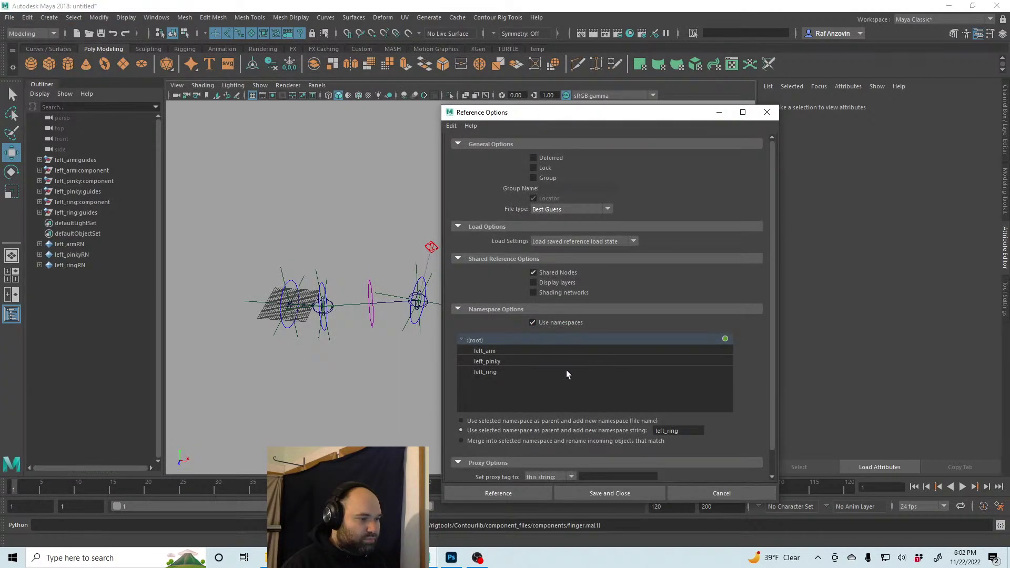
pyautogui.click(692, 431)
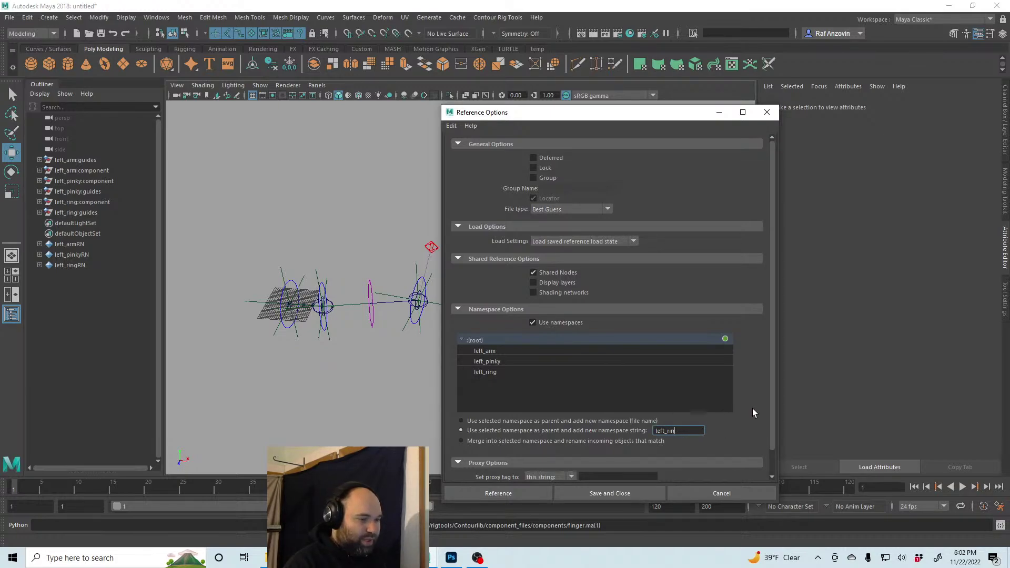
pyautogui.press('BackSpace')
pyautogui.press('BackSpace')
pyautogui.press('BackSpace')
pyautogui.press('BackSpace')
pyautogui.write('middle')
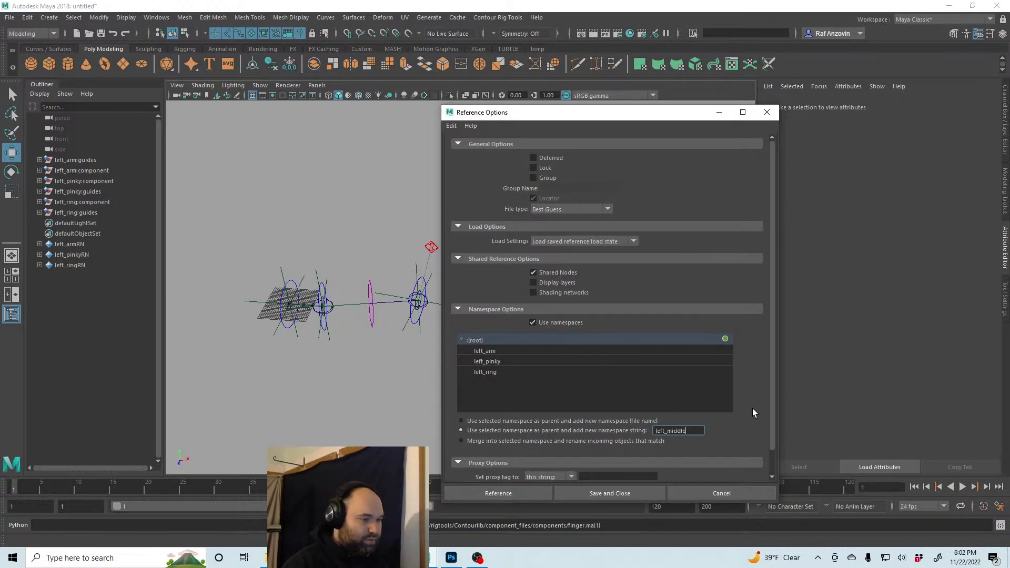
pyautogui.click(525, 495)
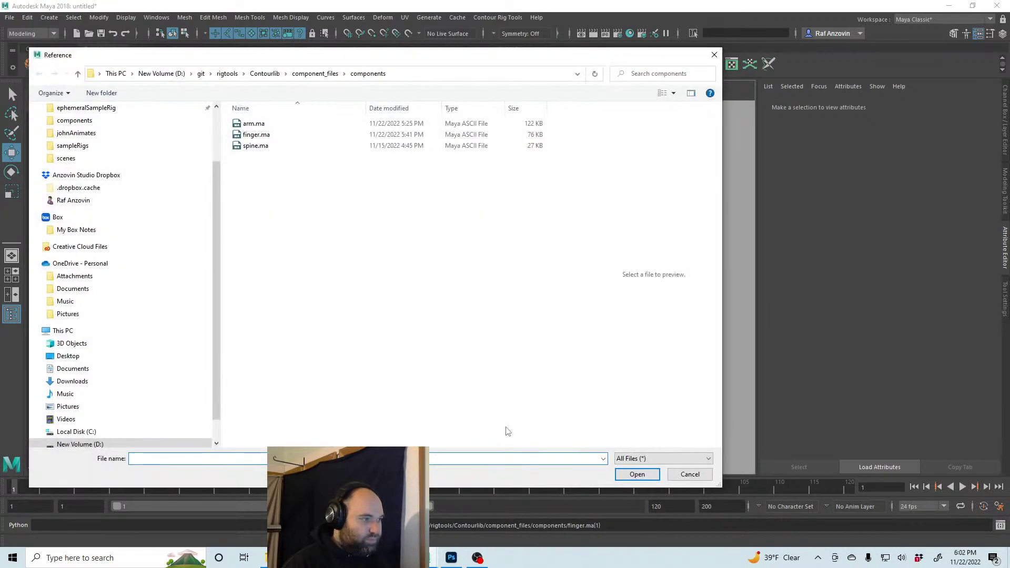
pyautogui.doubleClick(258, 134)
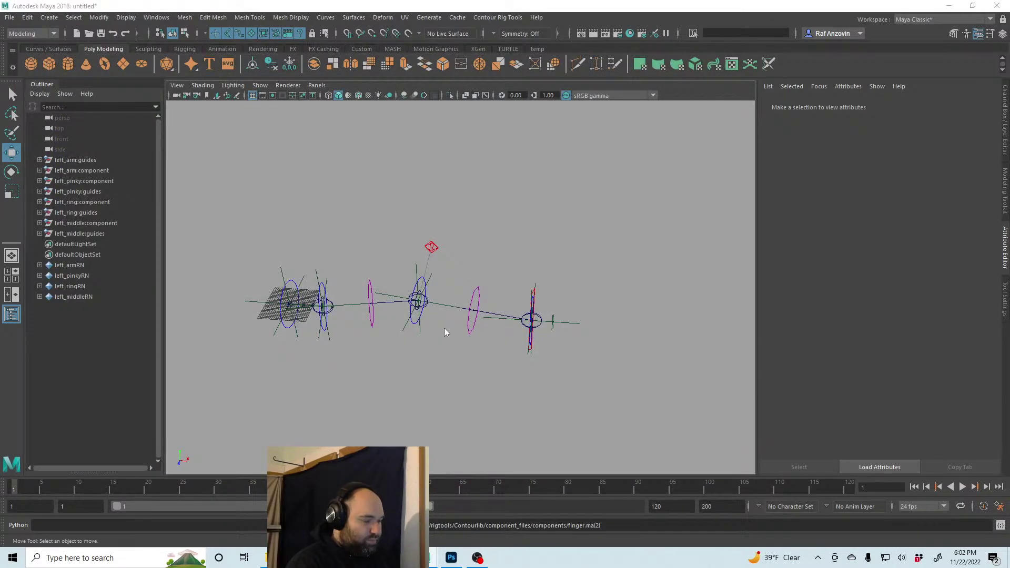
# Set the reference namespace string to left_pointer and reference finger.ma once more for the pointer finger
pyautogui.hotkey('ctrl', 'r')
pyautogui.click(699, 474)
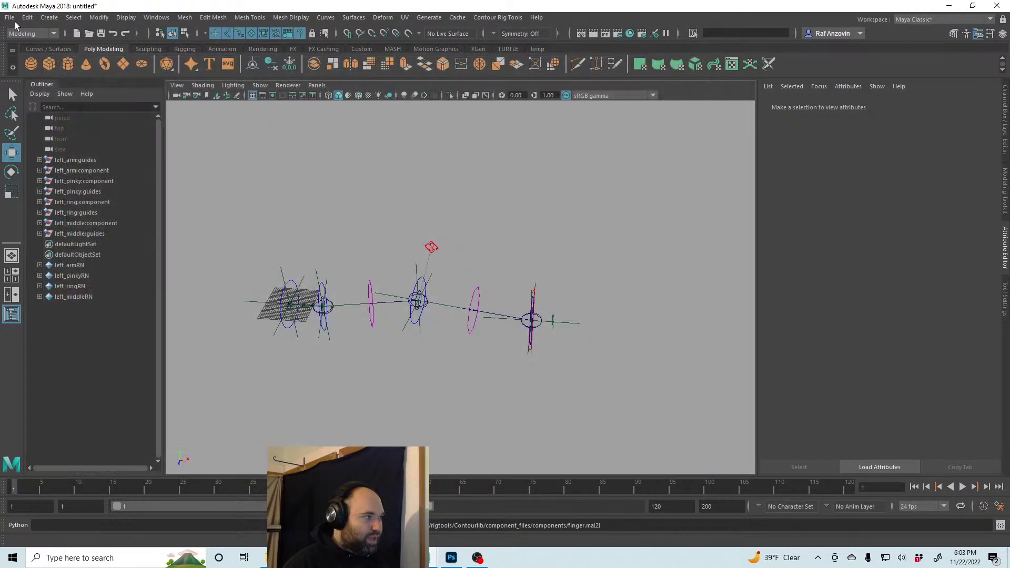
pyautogui.click(9, 17)
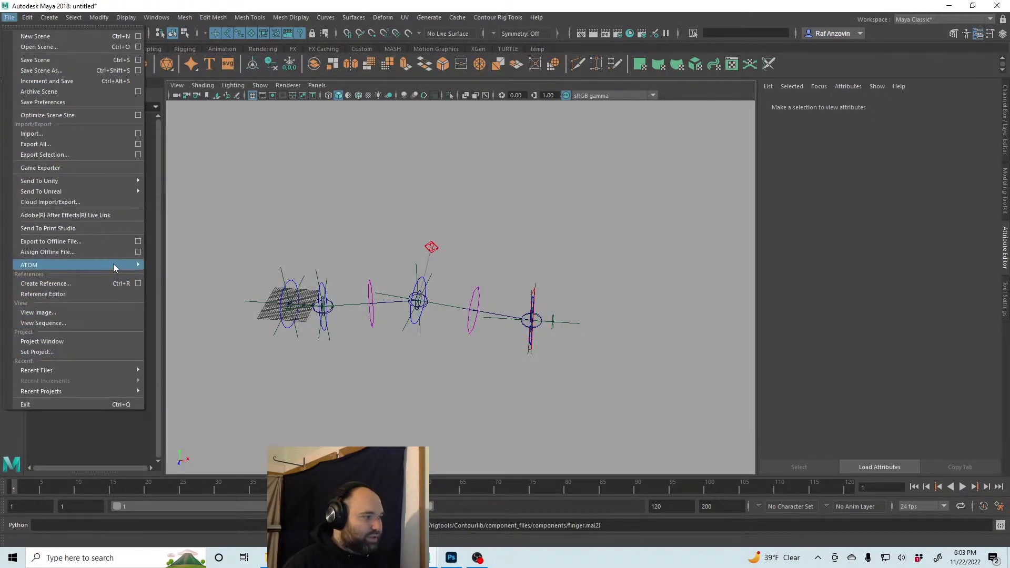
pyautogui.click(137, 284)
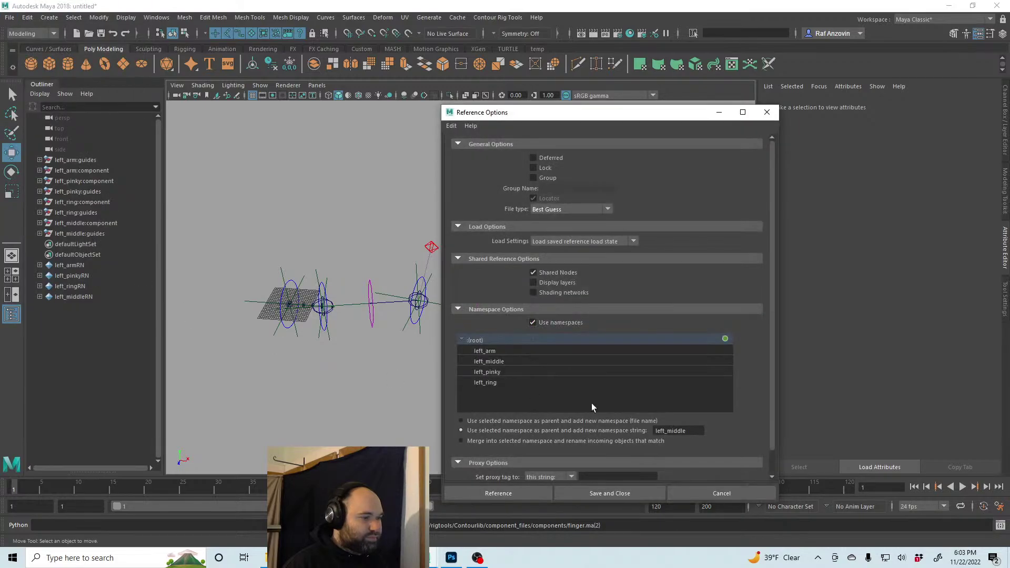
pyautogui.moveTo(698, 433); pyautogui.dragTo(668, 430)
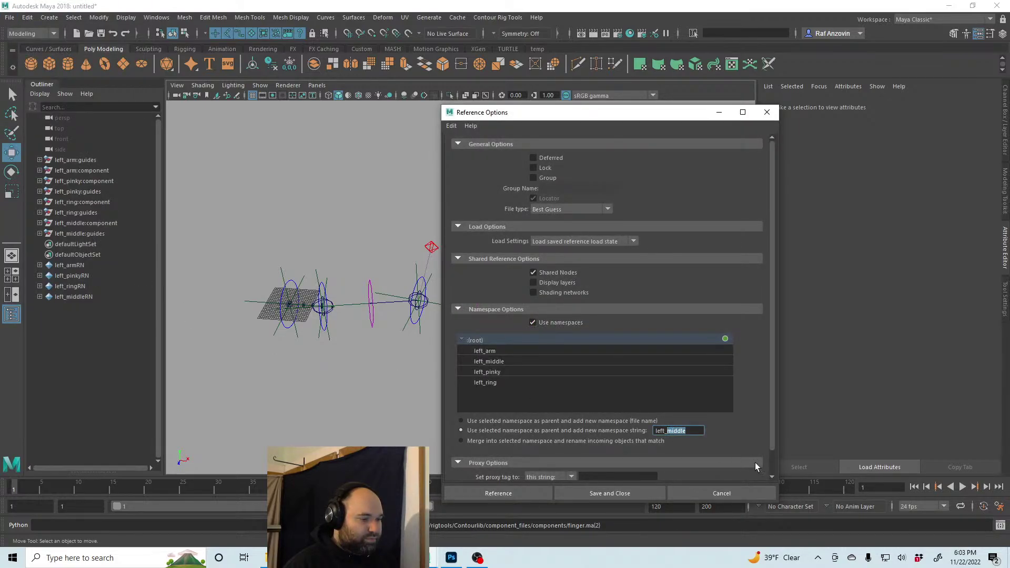
pyautogui.write('pointer')
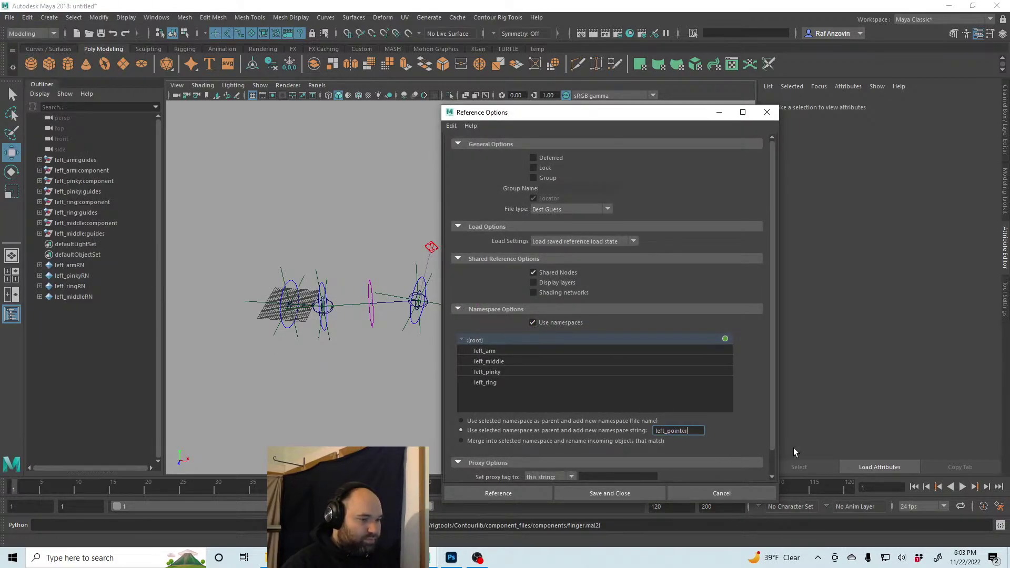
pyautogui.click(513, 491)
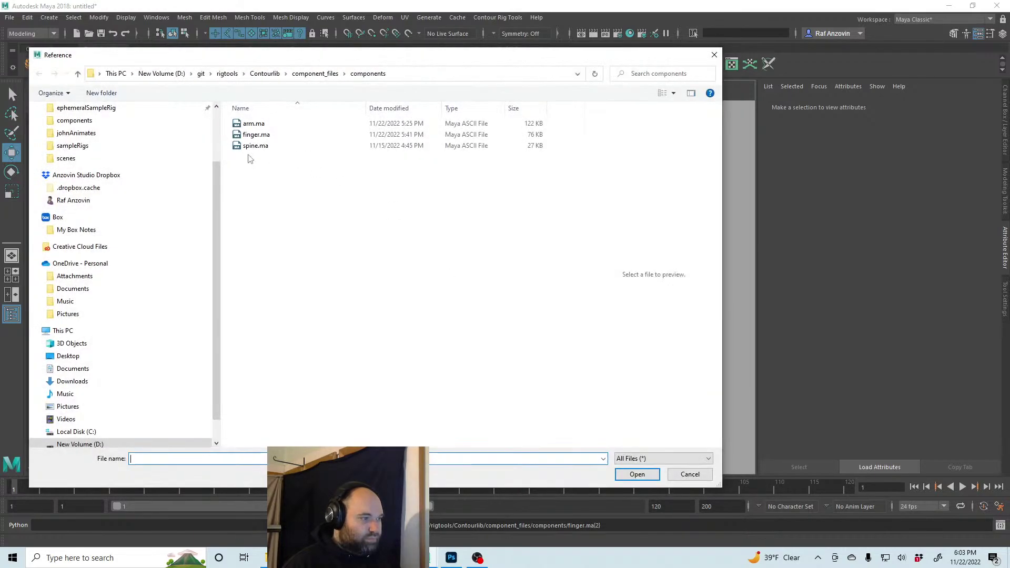
pyautogui.doubleClick(259, 135)
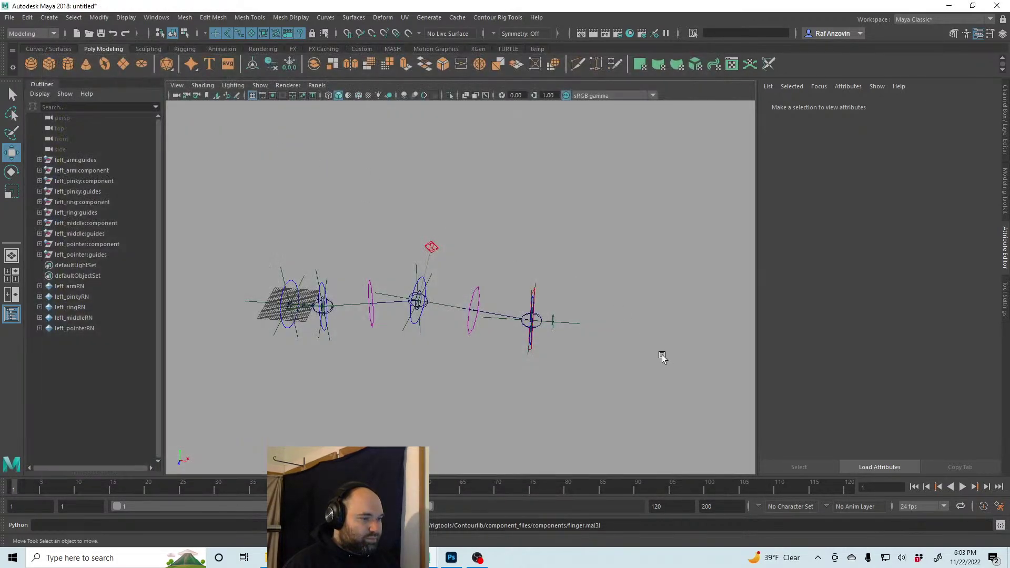
pyautogui.click(9, 17)
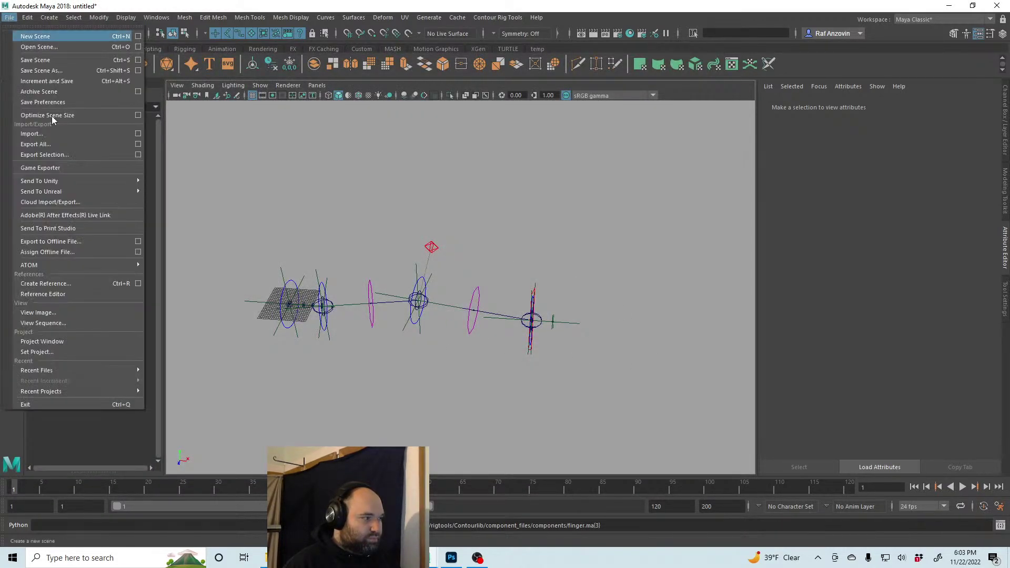
pyautogui.click(92, 283)
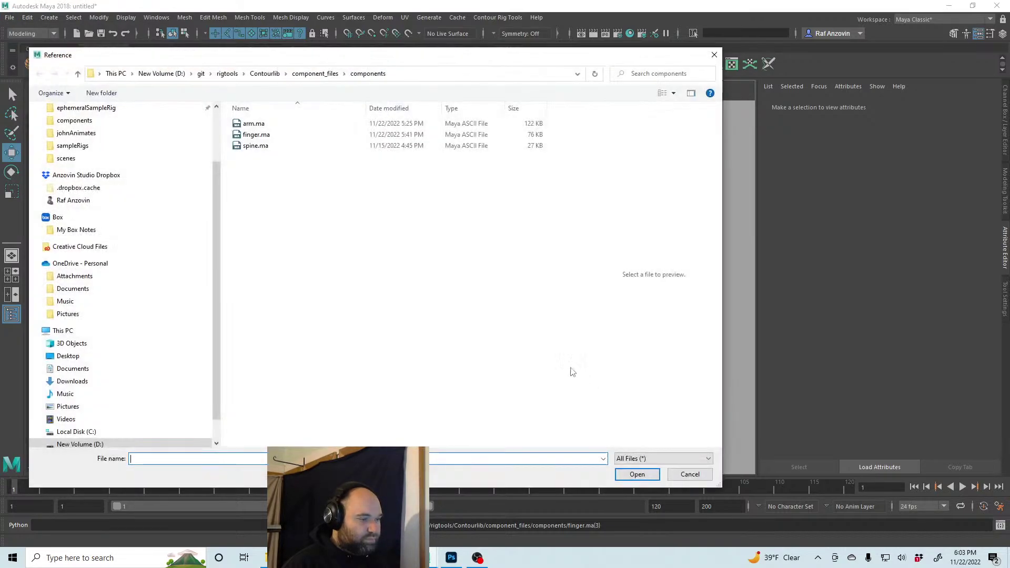
pyautogui.click(256, 134)
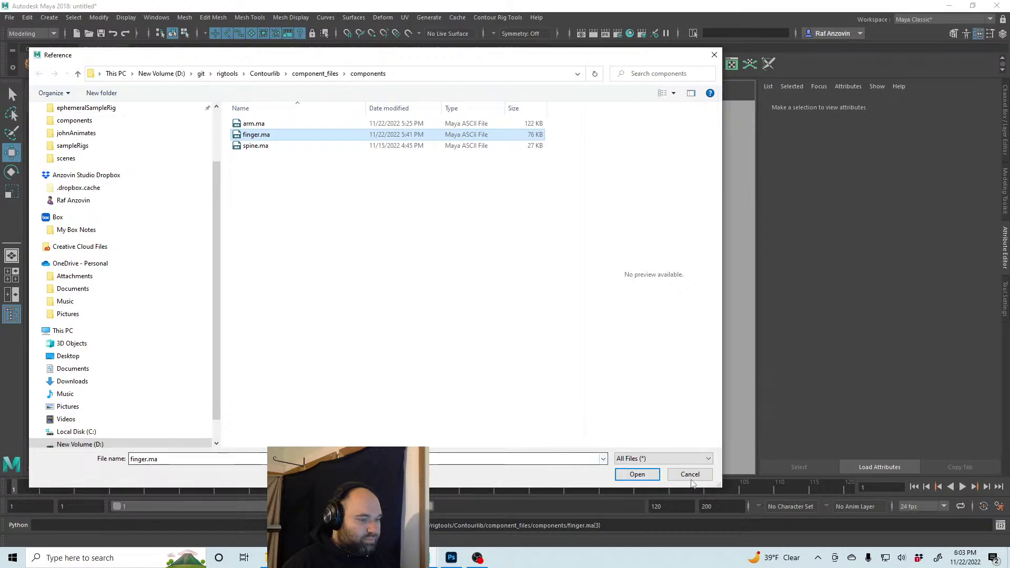
pyautogui.click(637, 474)
# Reference finger.ma for the thumb with the new namespace string left_thumb under the root namespace
pyautogui.click(10, 17)
pyautogui.click(137, 284)
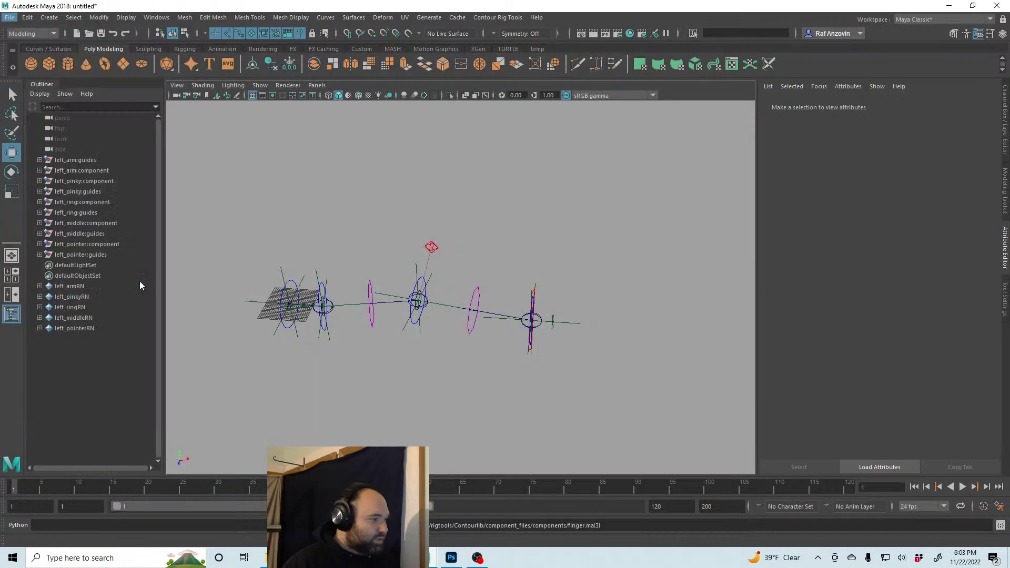
pyautogui.click(694, 431)
pyautogui.moveTo(694, 431); pyautogui.dragTo(669, 430)
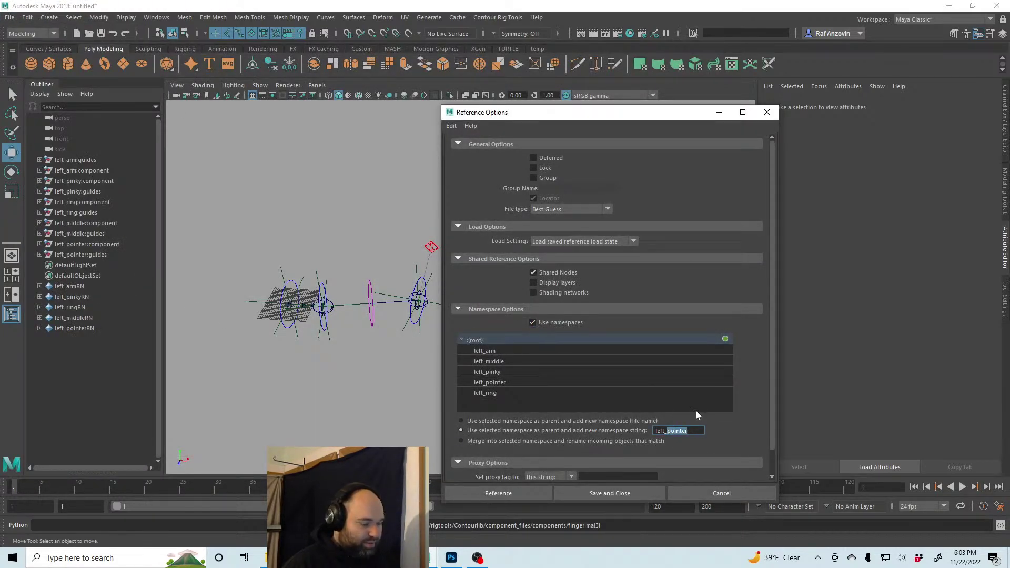
pyautogui.write('thumb')
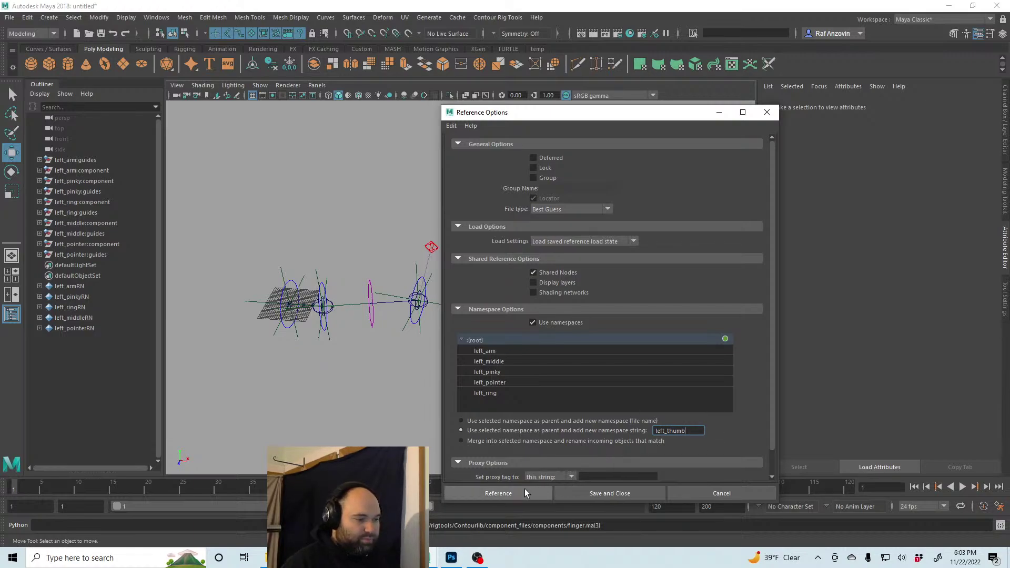
pyautogui.click(520, 494)
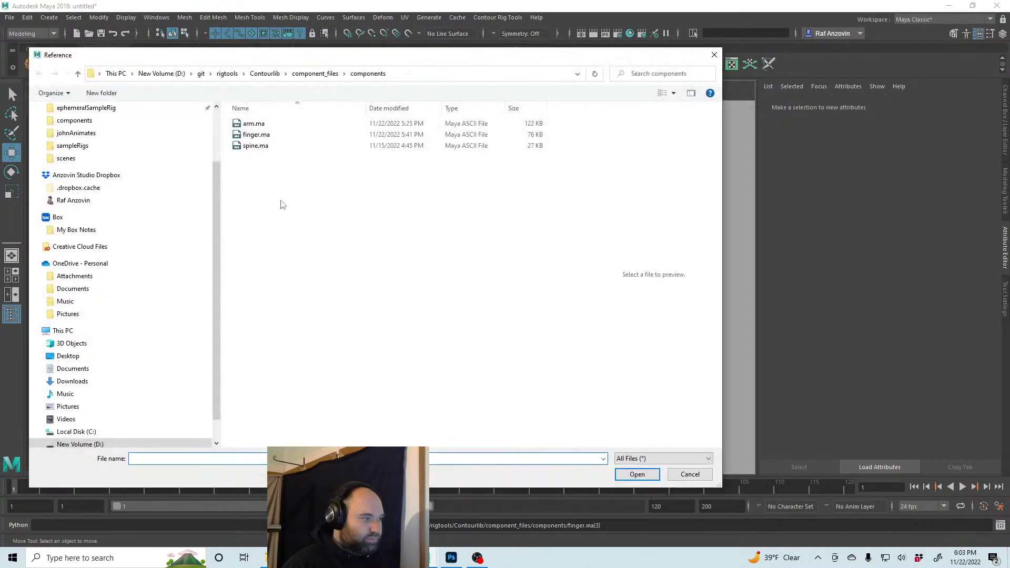
pyautogui.doubleClick(256, 134)
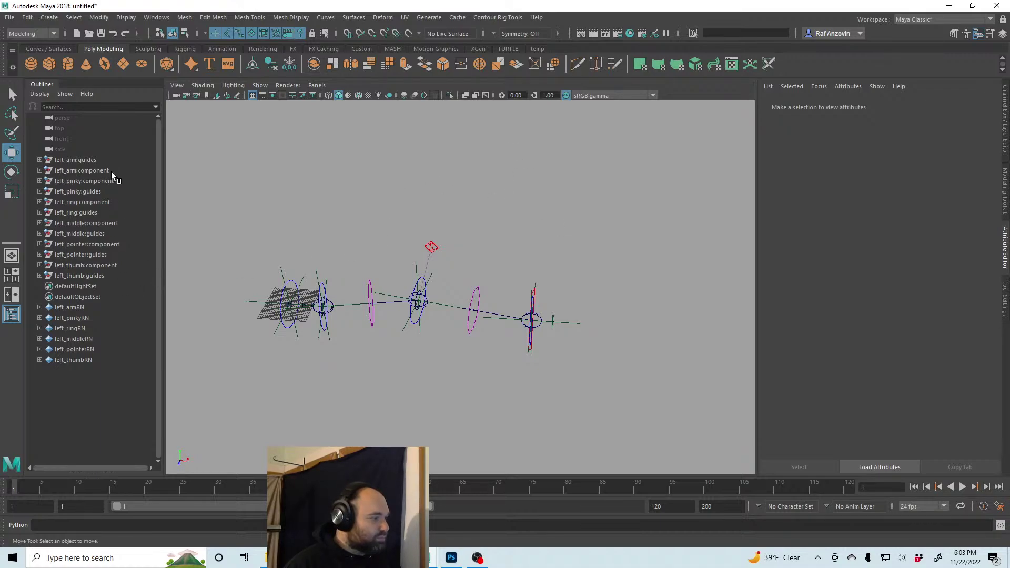
# Group the component nodes of the left arm, pinky, ring, middle, pointer and thumb together
pyautogui.moveTo(107, 162); pyautogui.dragTo(109, 269)
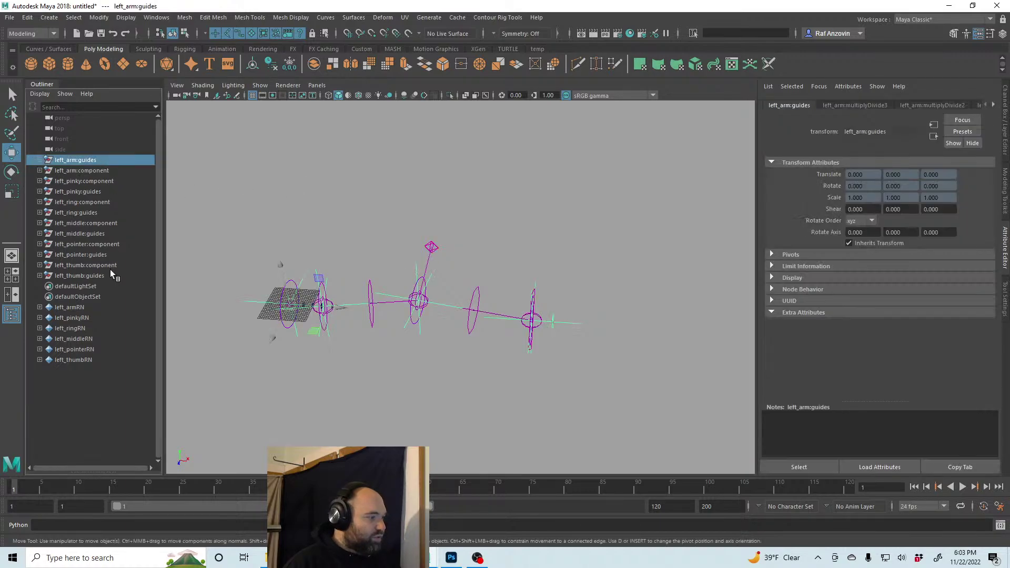
pyautogui.click(186, 233)
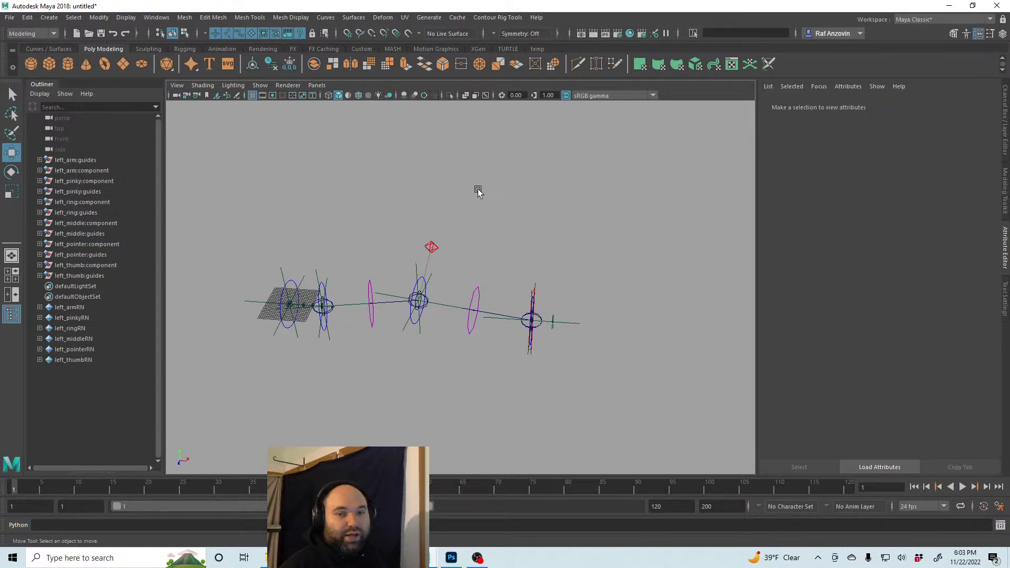
pyautogui.keyDown('alt'); pyautogui.moveTo(207, 289); pyautogui.dragTo(242, 277, button='right'); pyautogui.keyUp('alt')
pyautogui.click(100, 265)
pyautogui.keyDown('ctrl'); pyautogui.click(102, 244); pyautogui.keyUp('ctrl')
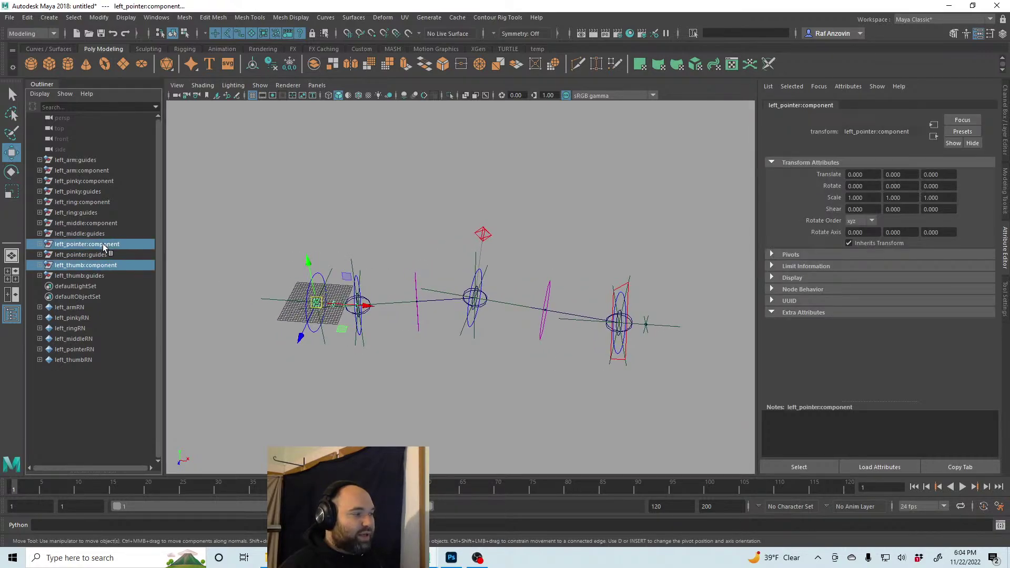
pyautogui.keyDown('ctrl'); pyautogui.click(106, 224); pyautogui.keyUp('ctrl')
pyautogui.keyDown('ctrl'); pyautogui.click(99, 202); pyautogui.keyUp('ctrl')
pyautogui.keyDown('ctrl'); pyautogui.click(99, 182); pyautogui.keyUp('ctrl')
pyautogui.keyDown('ctrl'); pyautogui.click(111, 169); pyautogui.keyUp('ctrl')
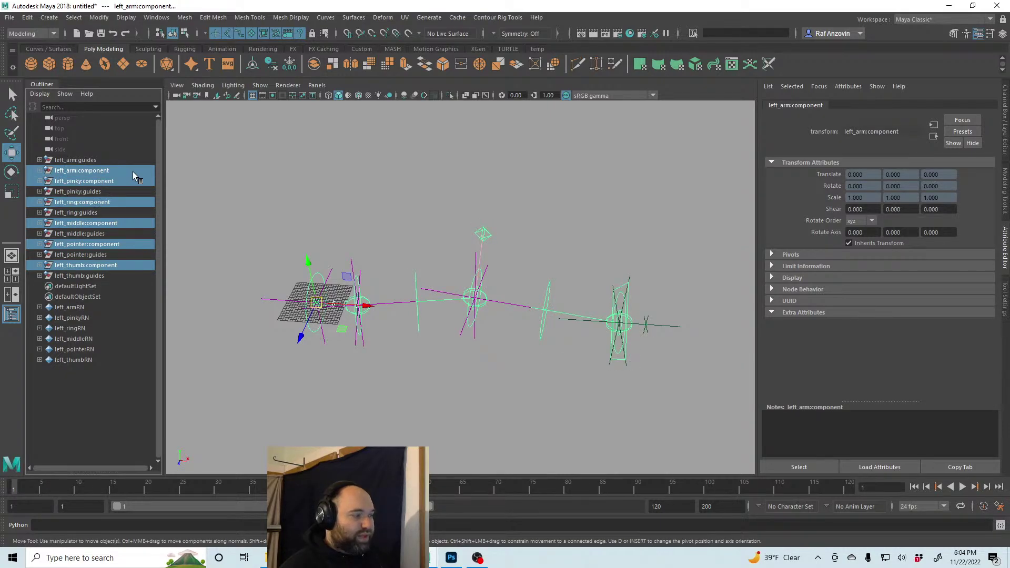
pyautogui.hotkey('ctrl', 'g')
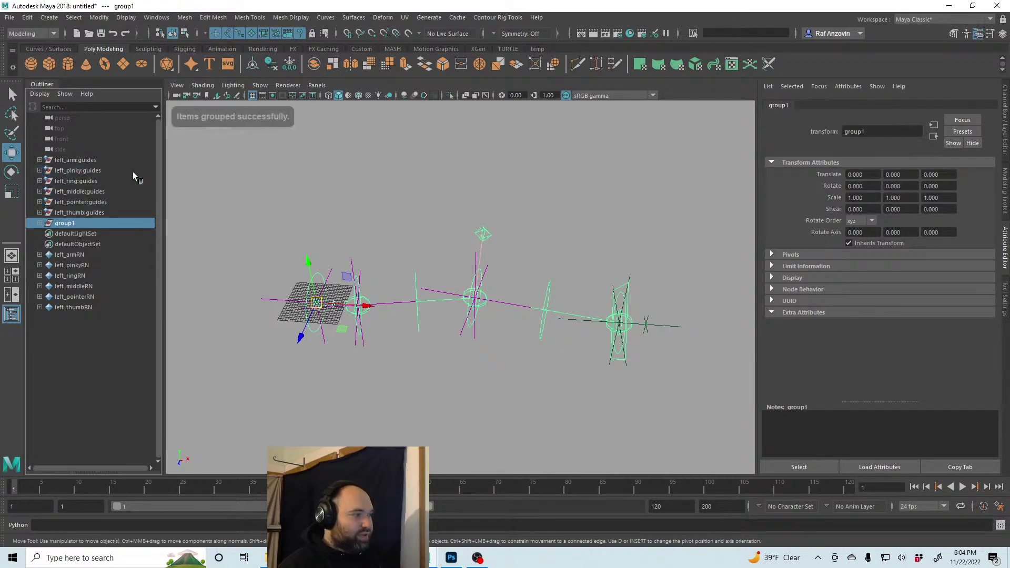
# Rename the new group of component nodes as components
pyautogui.doubleClick(78, 226)
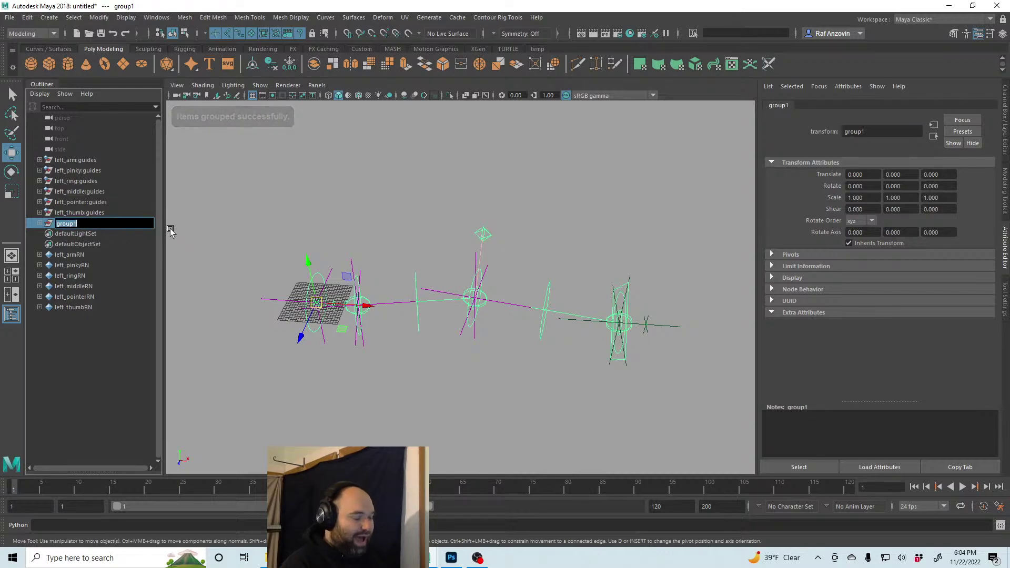
pyautogui.write('com')
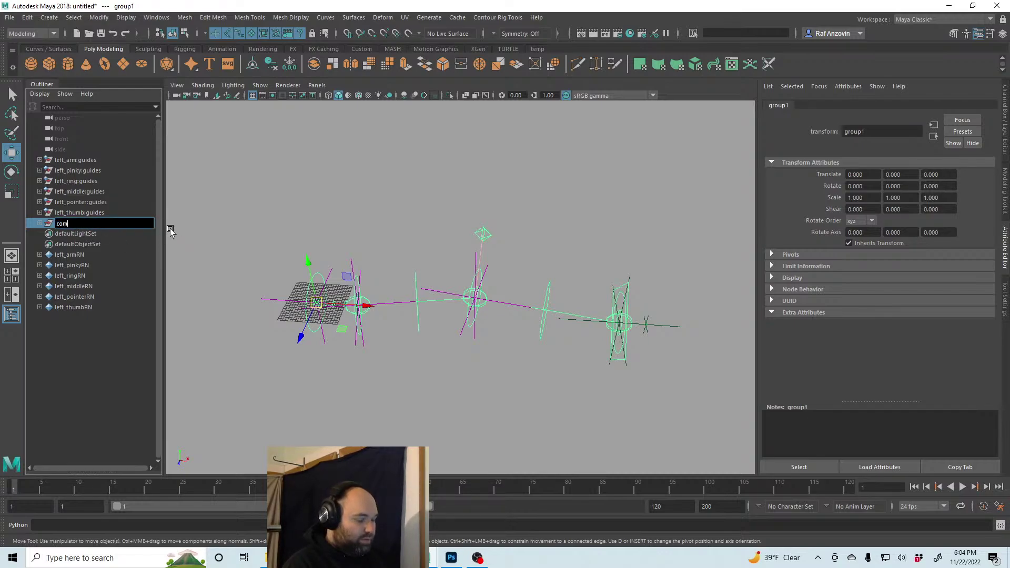
pyautogui.write('ponents')
pyautogui.press('Return')
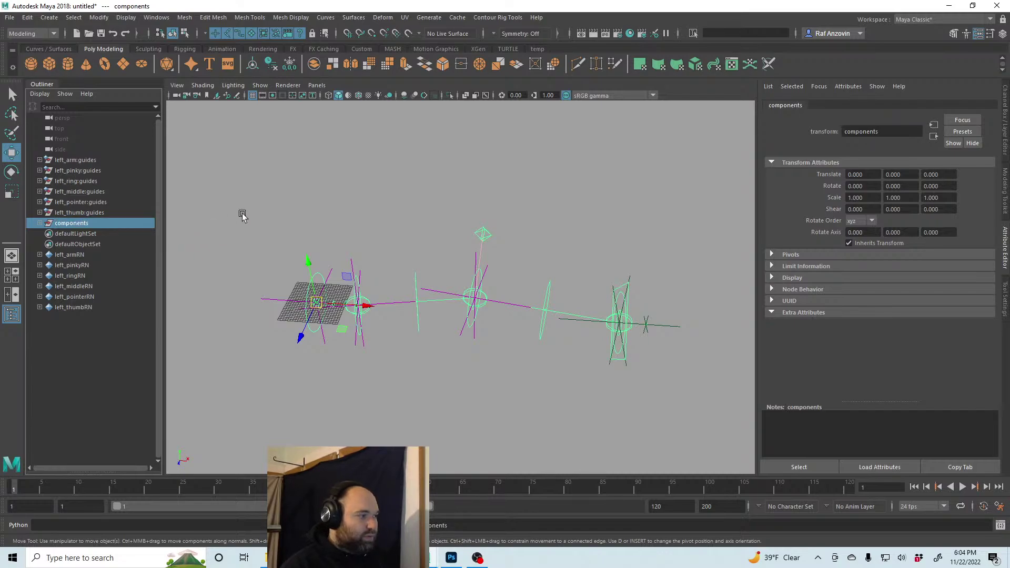
# Group all the left arm and finger guides nodes and name the group guides
pyautogui.click(281, 215)
pyautogui.click(92, 212)
pyautogui.keyDown('shift'); pyautogui.click(79, 160); pyautogui.keyUp('shift')
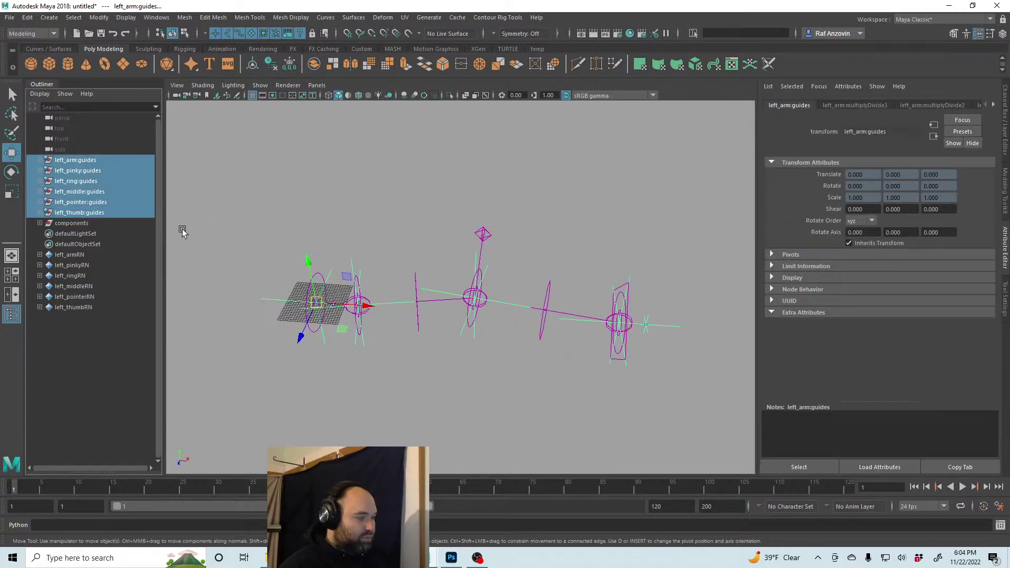
pyautogui.hotkey('ctrl', 'g')
pyautogui.doubleClick(76, 171)
pyautogui.write('guides')
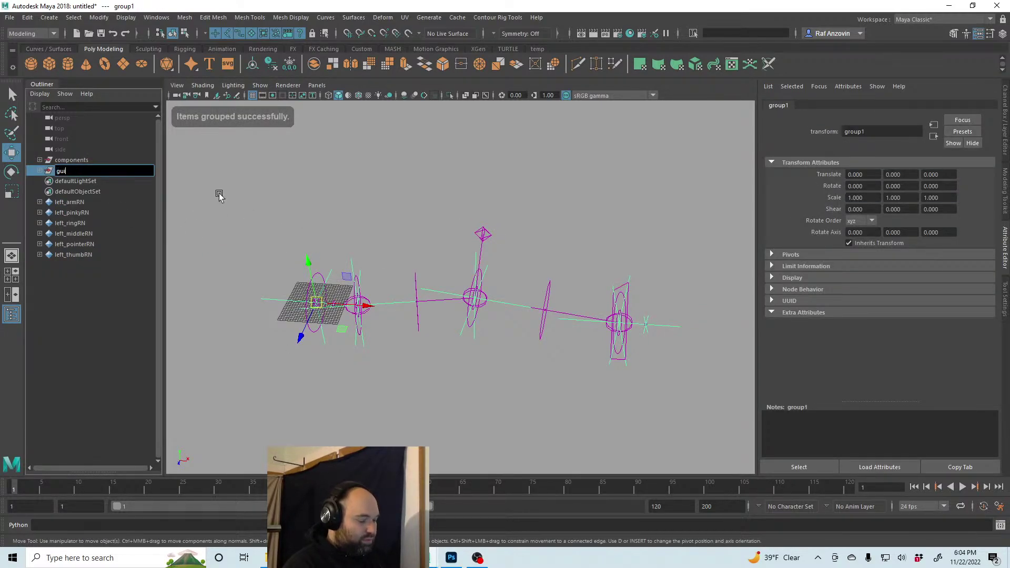
pyautogui.press('Return')
# Expand the components group and examine the referenced thumb, pointer and middle finger components at the arm's shoulder end
pyautogui.click(87, 160)
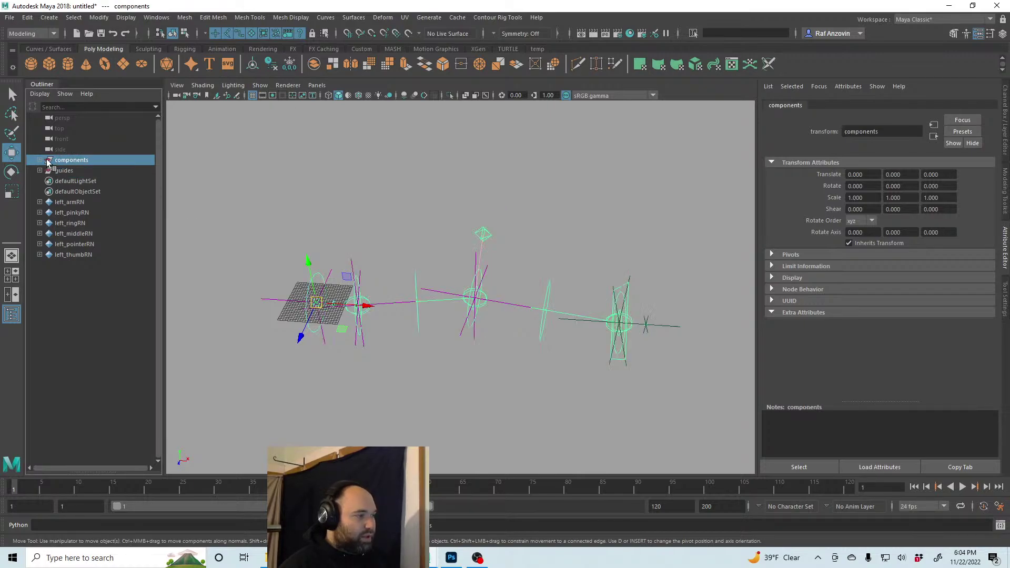
pyautogui.click(40, 160)
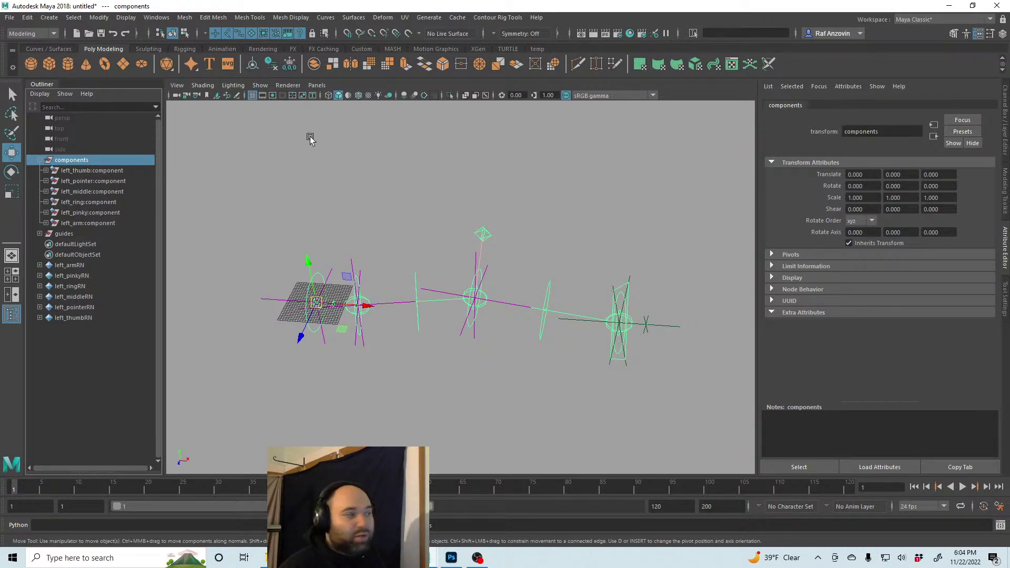
pyautogui.click(611, 246)
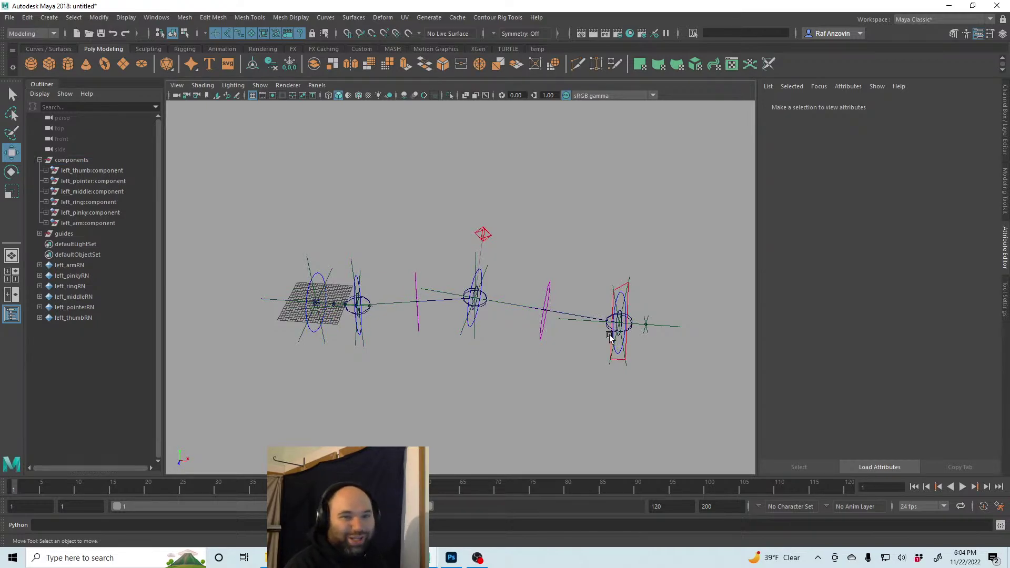
pyautogui.scroll(5, 352, 352)
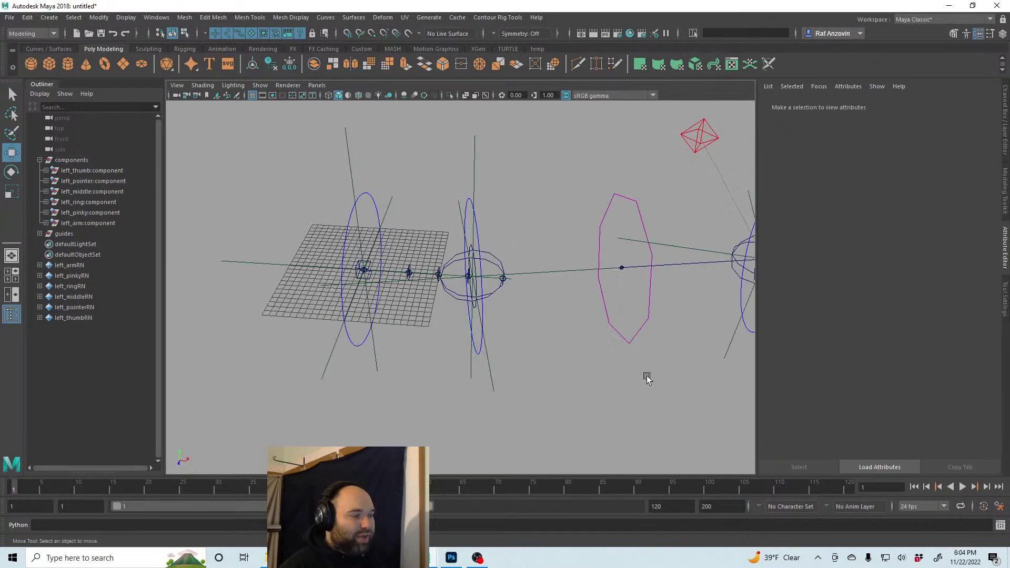
pyautogui.keyDown('alt'); pyautogui.moveTo(647, 377); pyautogui.dragTo(658, 387, button='middle'); pyautogui.keyUp('alt')
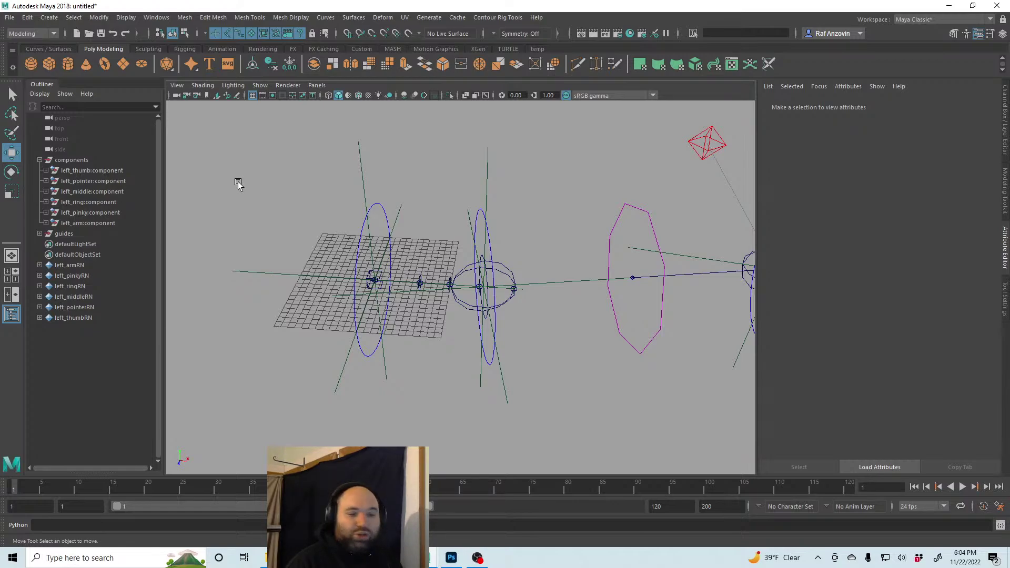
pyautogui.click(105, 171)
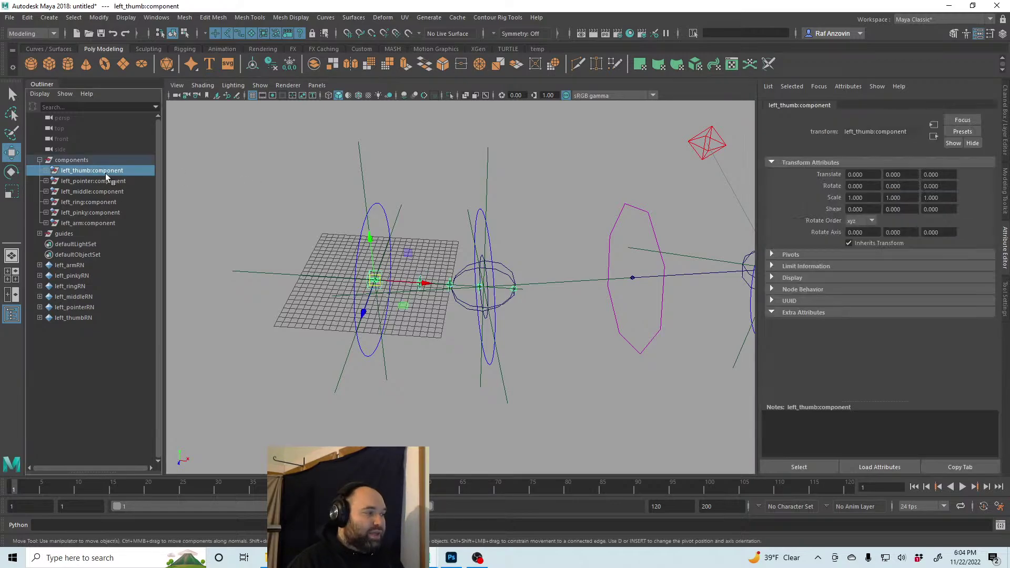
pyautogui.click(108, 181)
pyautogui.click(111, 193)
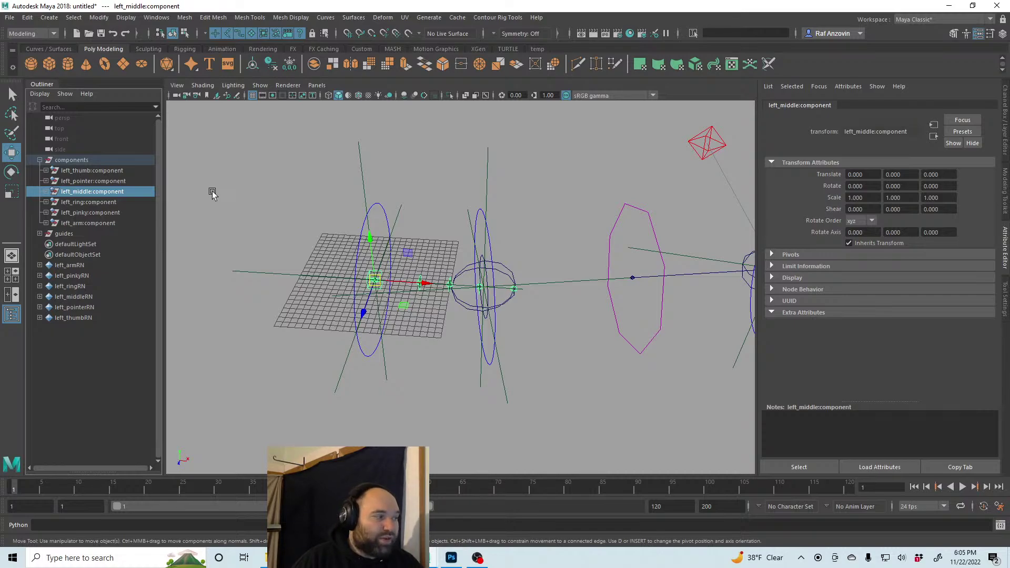
# Go through the children of the components group one by one to review each finger and arm component
pyautogui.click(88, 160)
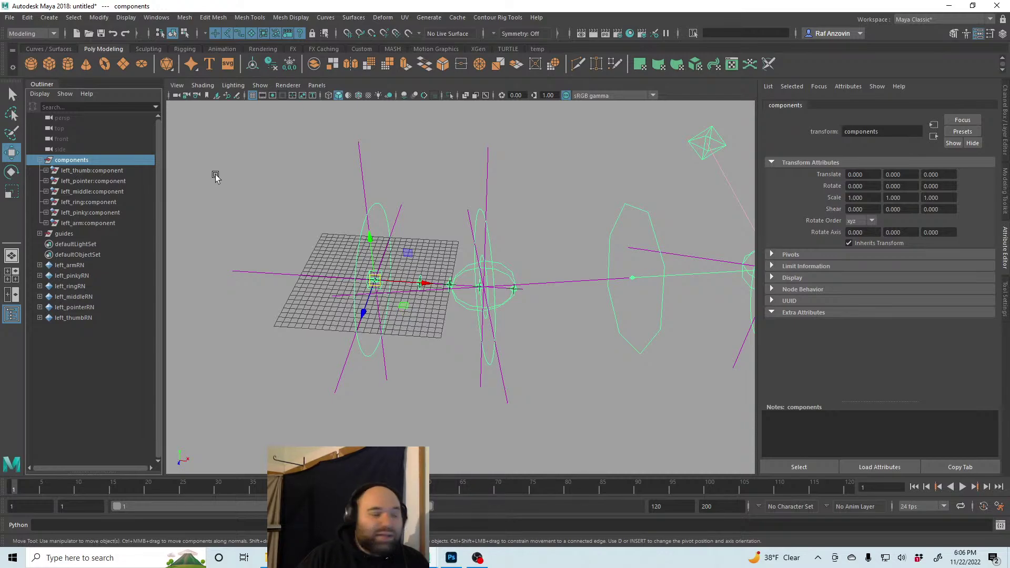
pyautogui.click(105, 170)
pyautogui.click(105, 181)
pyautogui.click(103, 192)
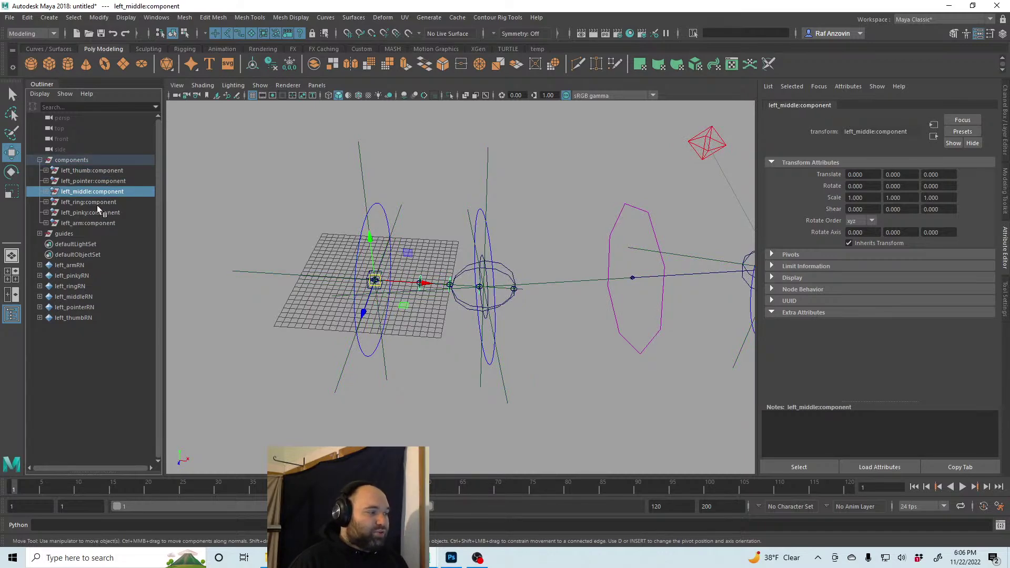
pyautogui.click(97, 203)
pyautogui.click(95, 213)
pyautogui.click(94, 222)
pyautogui.click(96, 212)
pyautogui.click(98, 202)
pyautogui.click(100, 192)
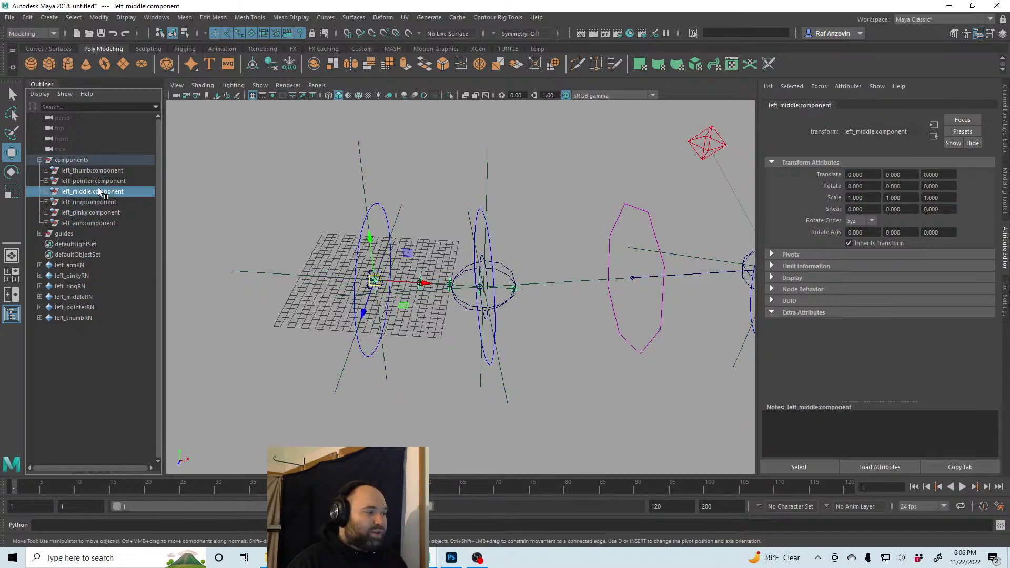
pyautogui.click(96, 170)
pyautogui.click(94, 179)
pyautogui.click(96, 202)
pyautogui.click(96, 213)
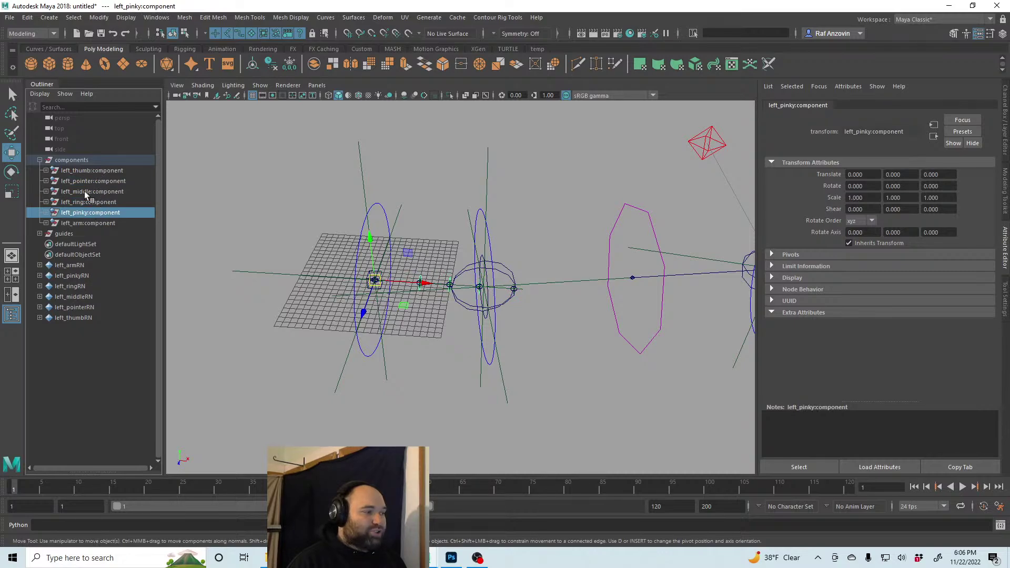
# Collapse the components group, expand the guides group to review its contents, and clear the selection
pyautogui.click(40, 160)
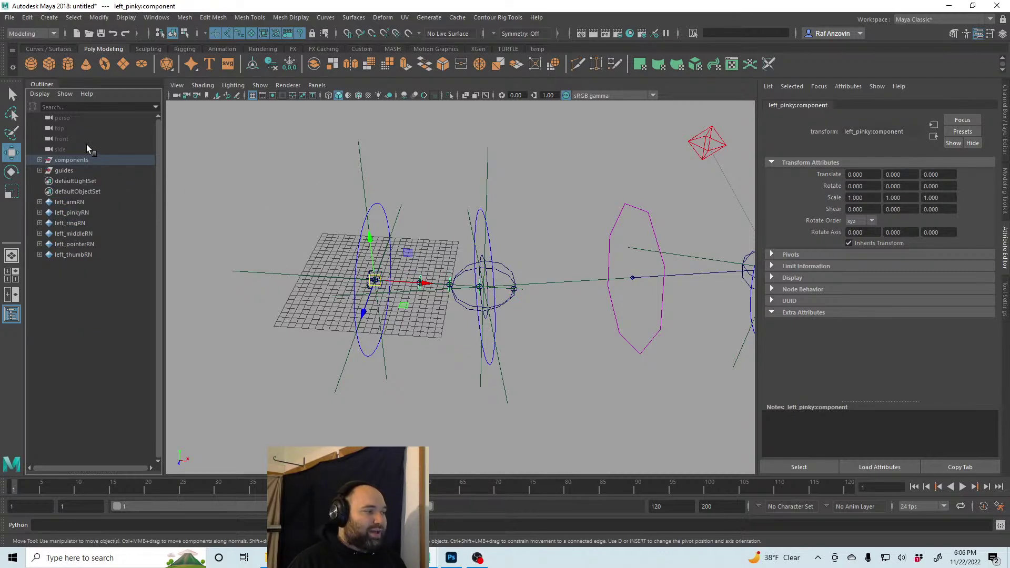
pyautogui.click(91, 160)
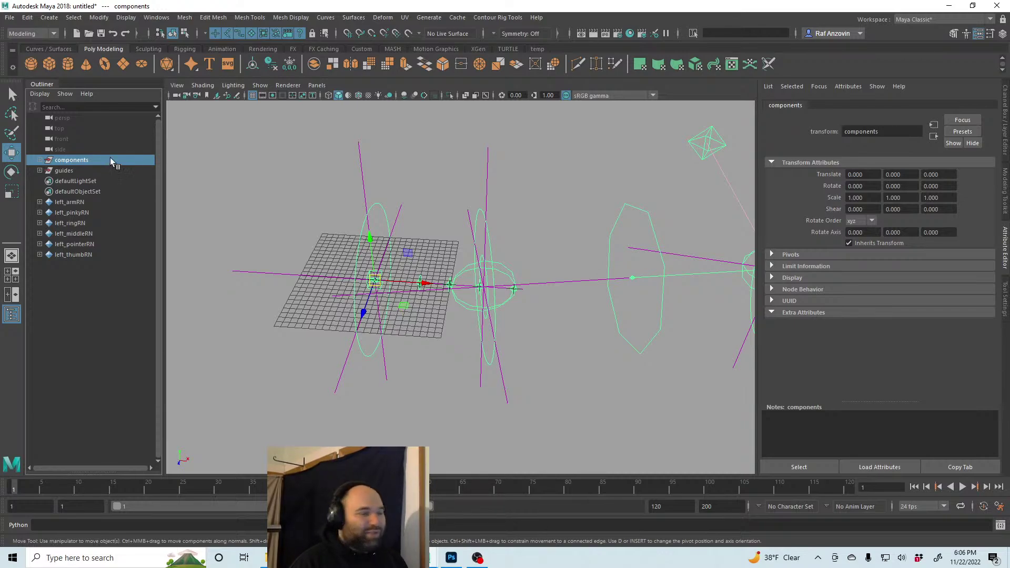
pyautogui.click(39, 160)
pyautogui.click(39, 160)
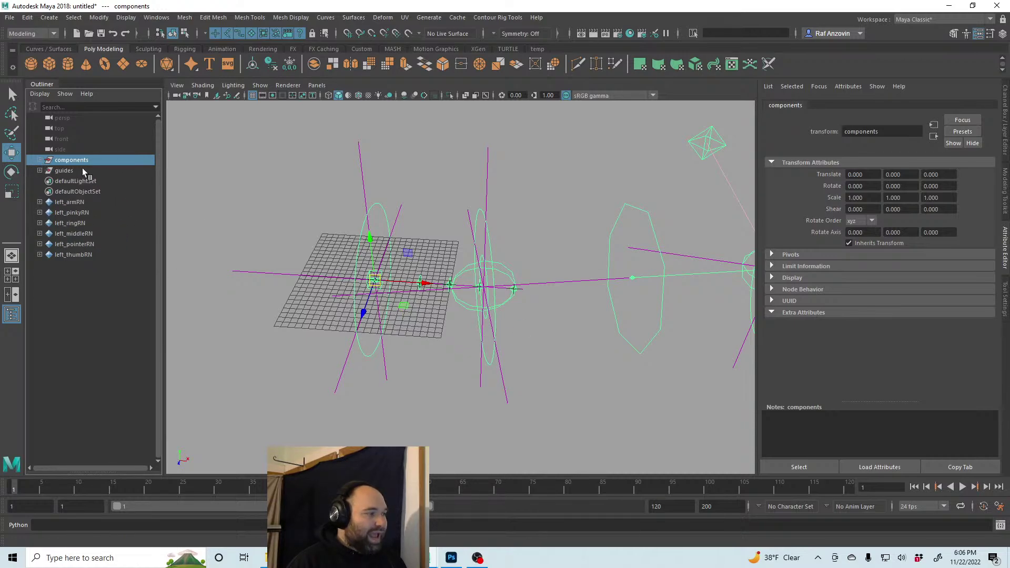
pyautogui.click(40, 160)
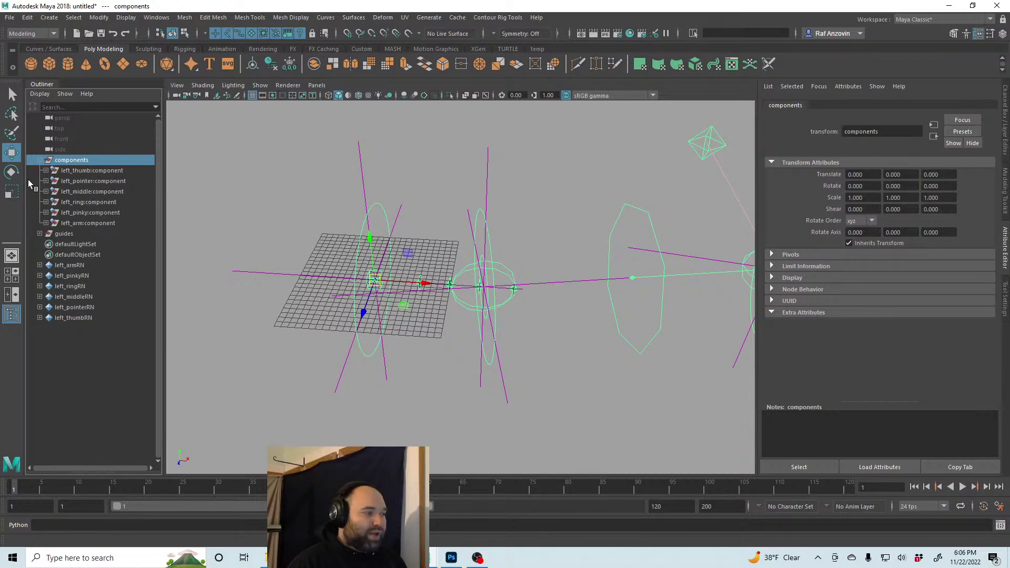
pyautogui.click(40, 160)
pyautogui.click(39, 170)
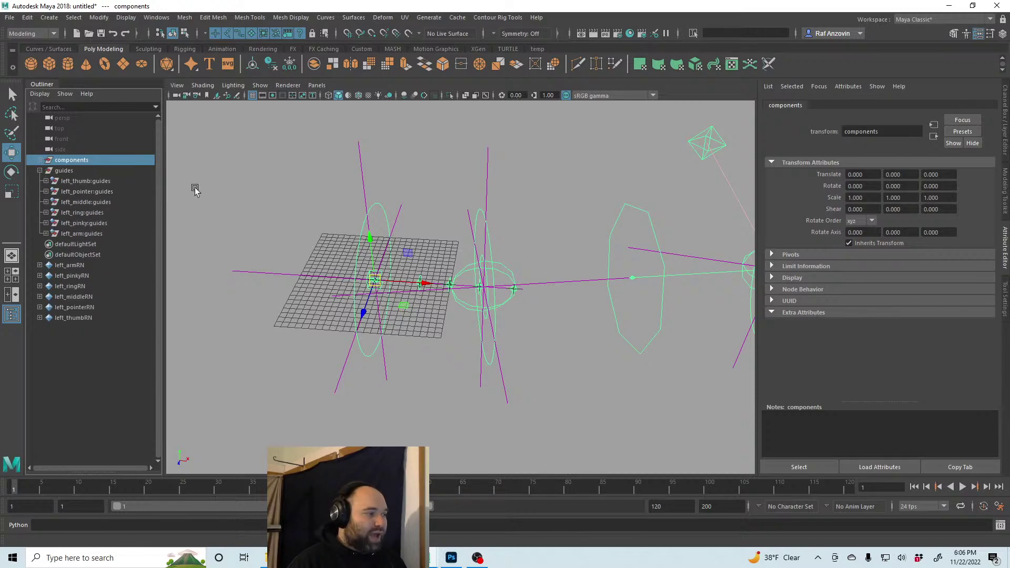
pyautogui.click(221, 316)
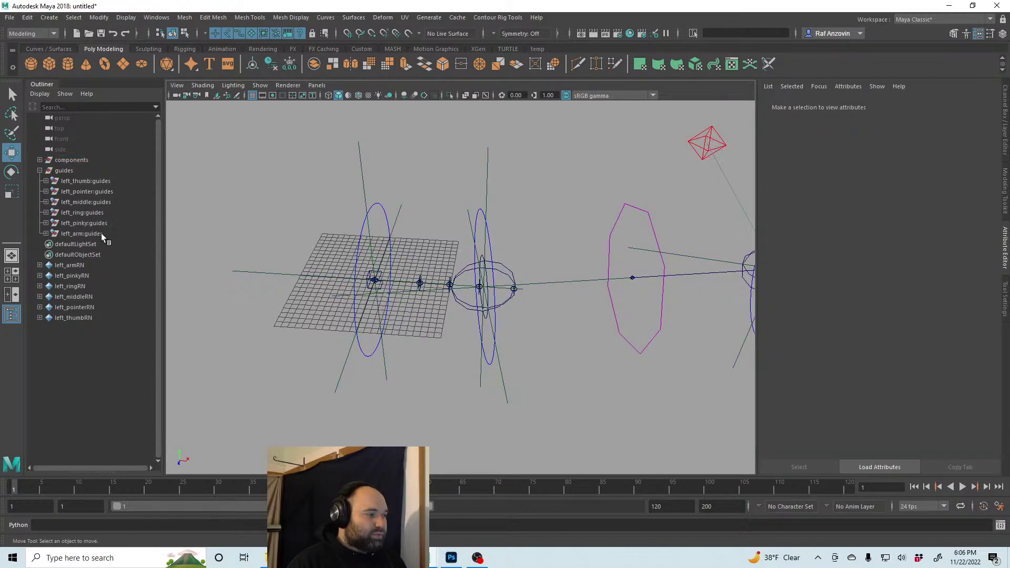
# Examine the base nodes inside the left thumb, pointer and middle guides groups, and collapse the whole guides group again
pyautogui.click(46, 181)
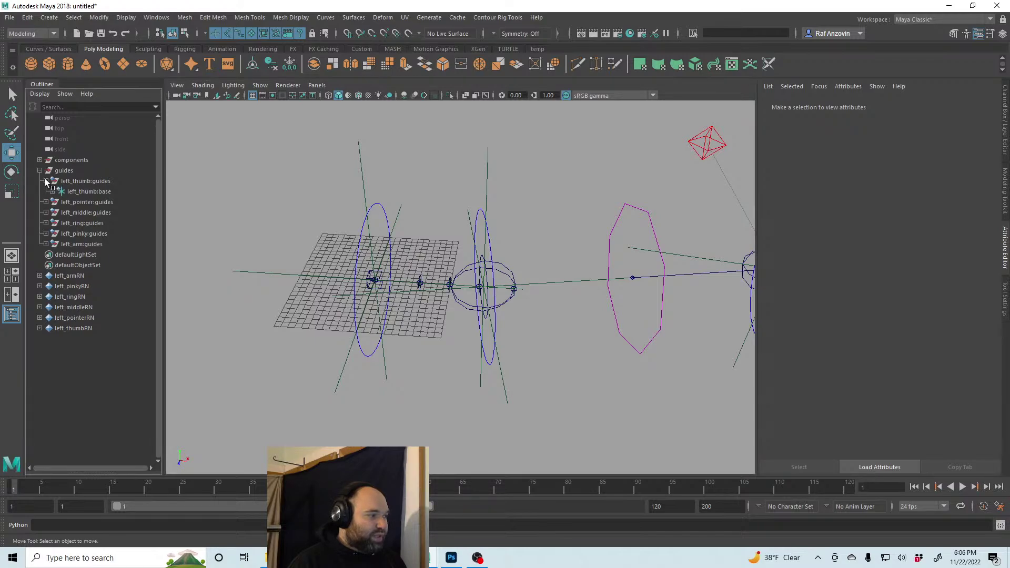
pyautogui.click(46, 202)
pyautogui.click(46, 223)
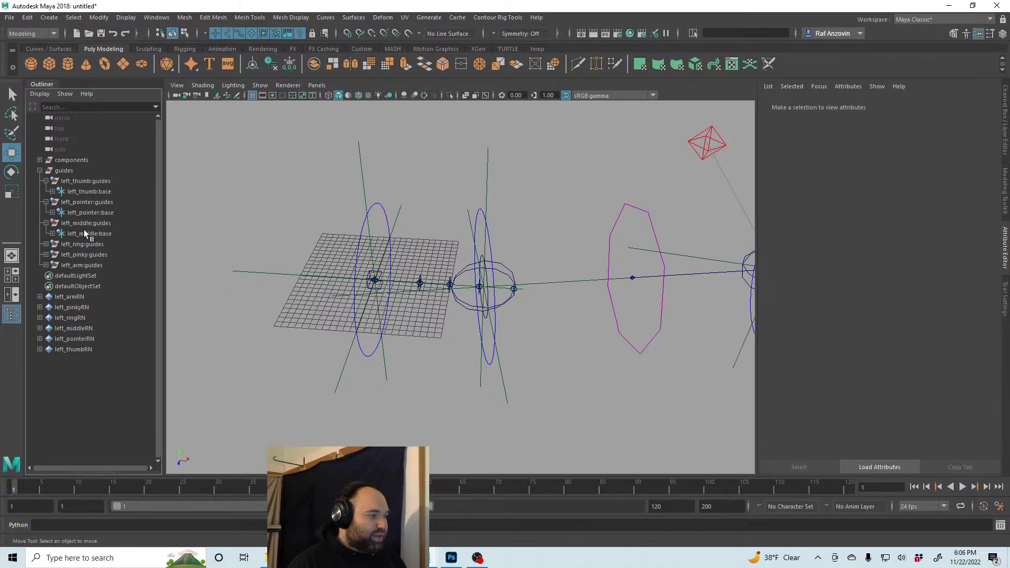
pyautogui.click(46, 223)
pyautogui.click(46, 202)
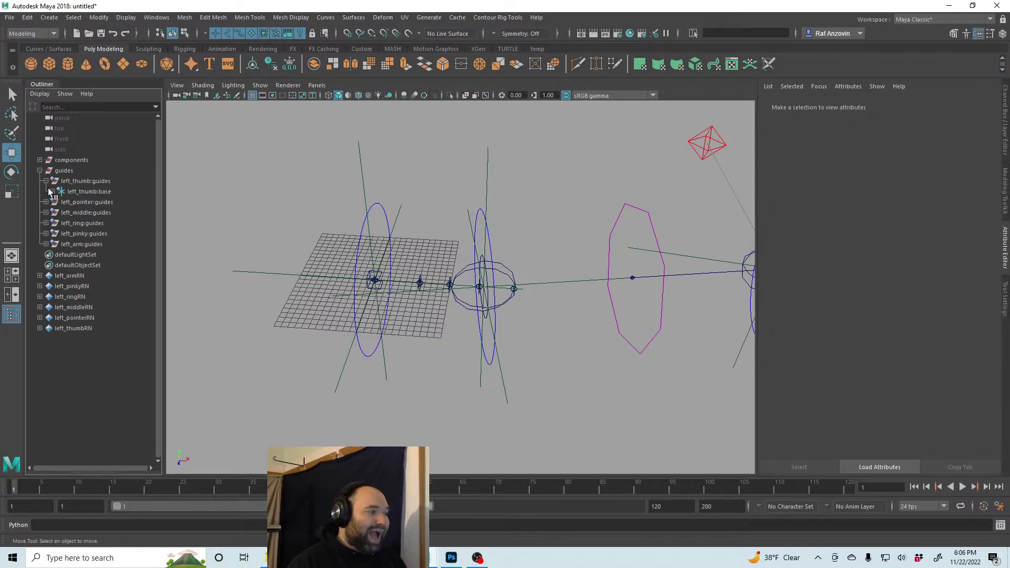
pyautogui.click(46, 181)
pyautogui.click(39, 171)
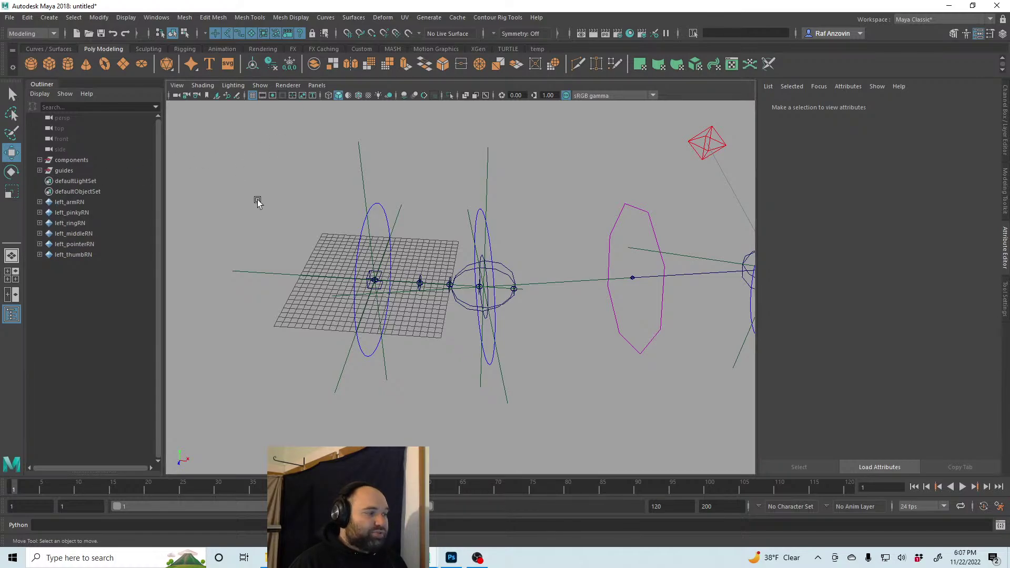
# Start saving the scene under a new name and create a body_plans folder inside component_files
pyautogui.keyDown('alt'); pyautogui.moveTo(521, 302); pyautogui.dragTo(418, 298); pyautogui.keyUp('alt')
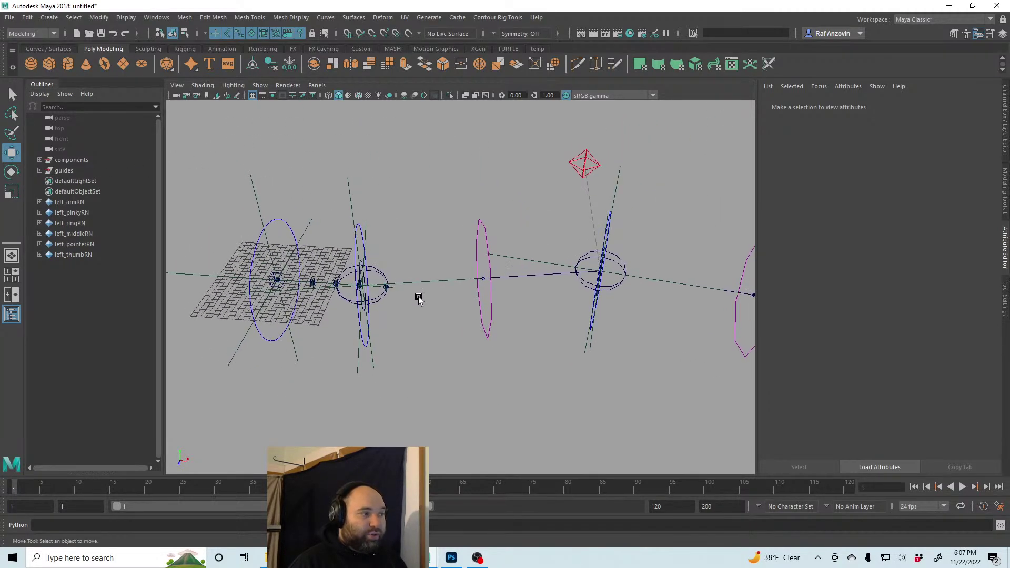
pyautogui.press('q')
pyautogui.hotkey('ctrl', 'shift', 's')
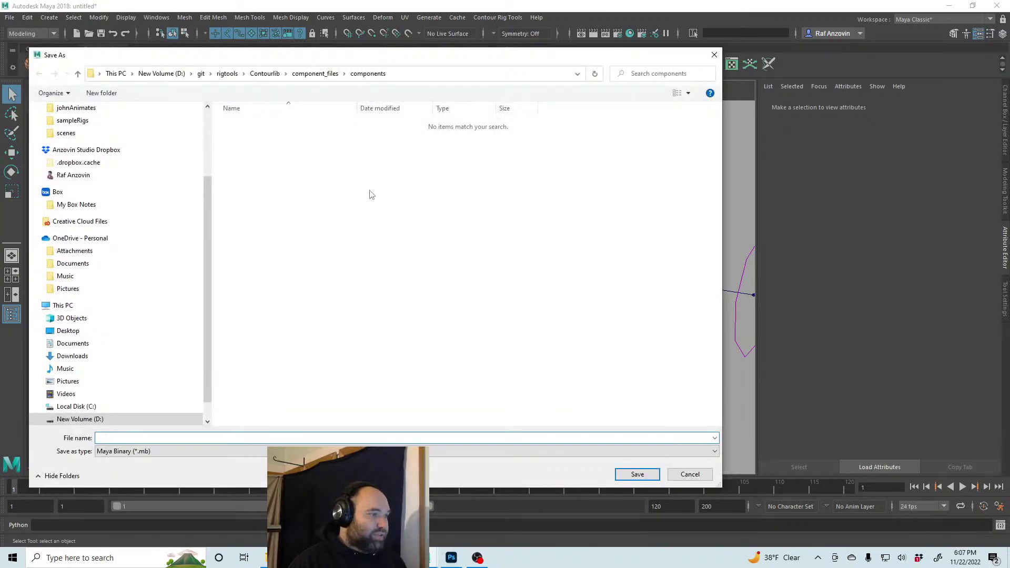
pyautogui.click(328, 77)
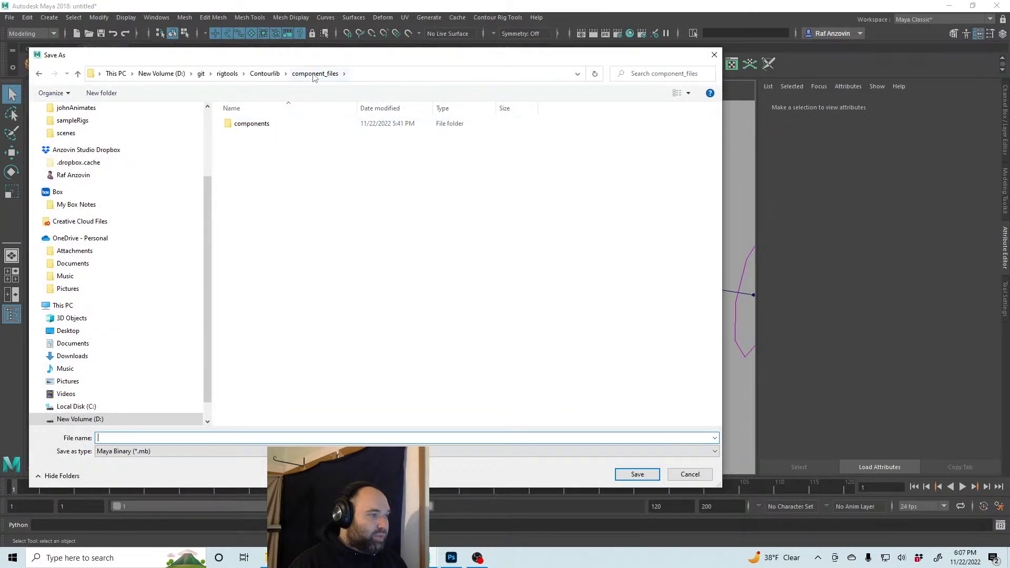
pyautogui.rightClick(250, 155)
pyautogui.moveTo(303, 308)
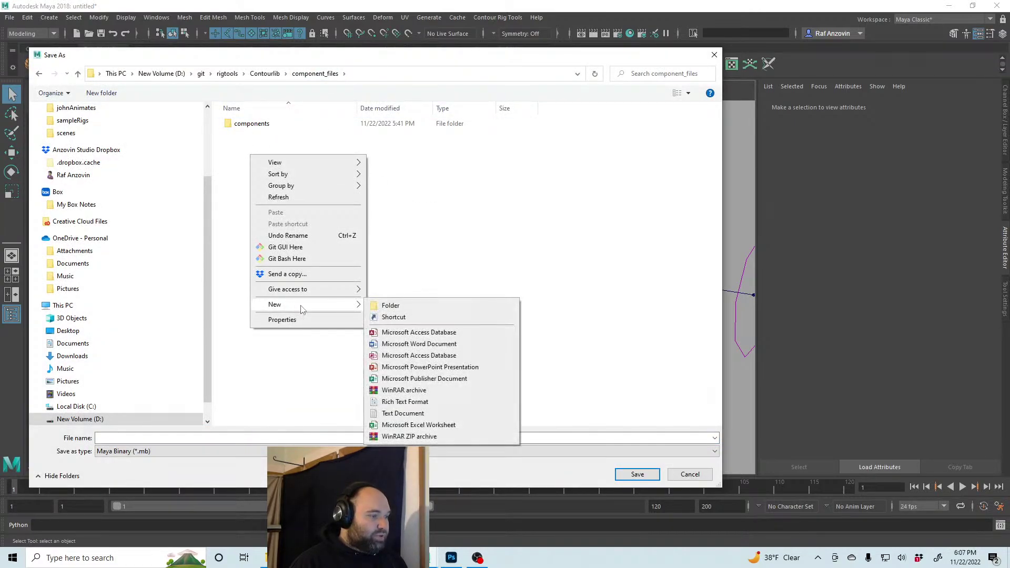
pyautogui.click(389, 305)
pyautogui.write('body')
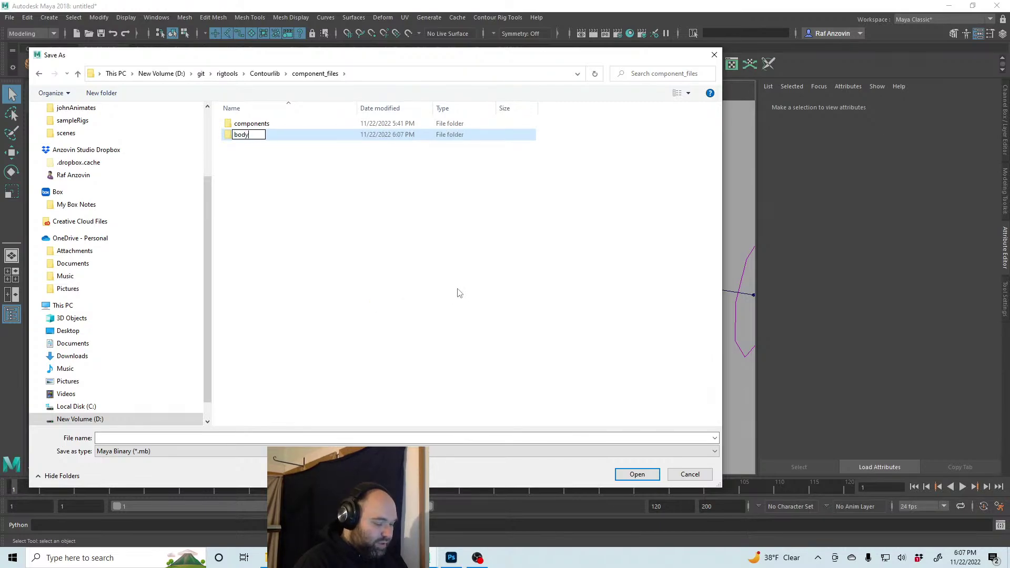
pyautogui.write('_plans')
pyautogui.press('Return')
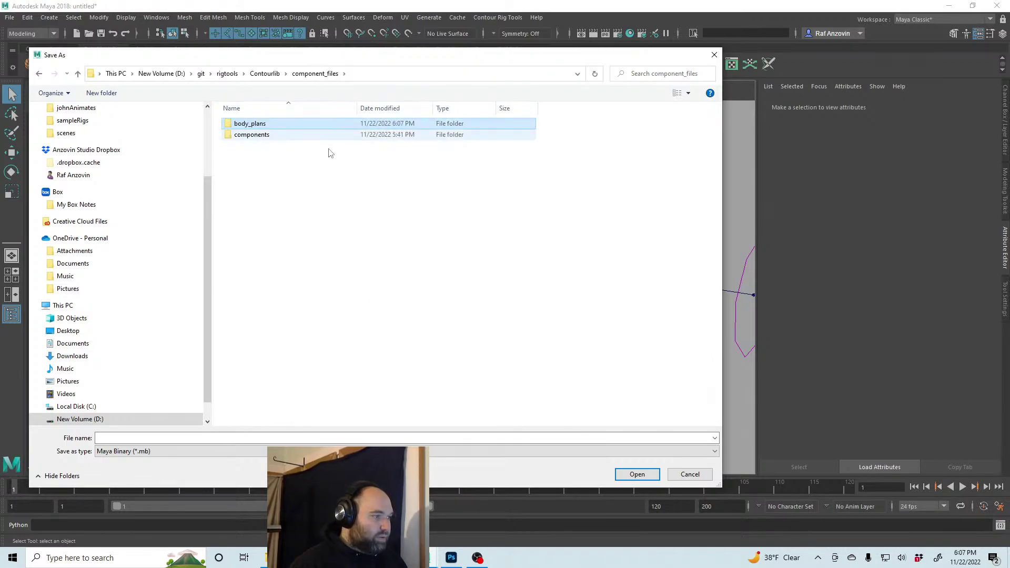
# Save the scene as standard_biped in the body_plans folder, using the Maya ASCII (*.ma) file type
pyautogui.doubleClick(267, 126)
pyautogui.click(169, 452)
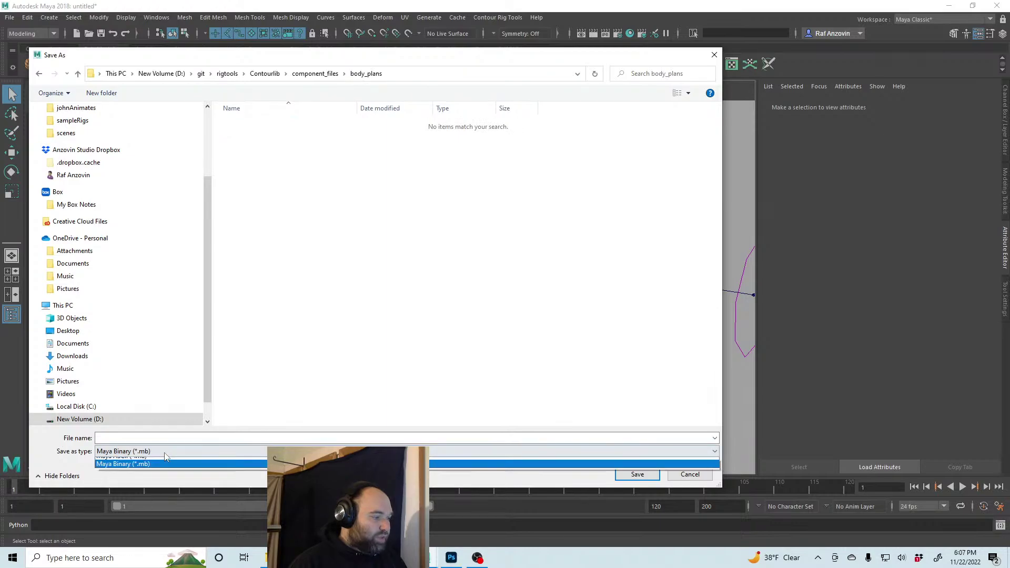
pyautogui.click(157, 462)
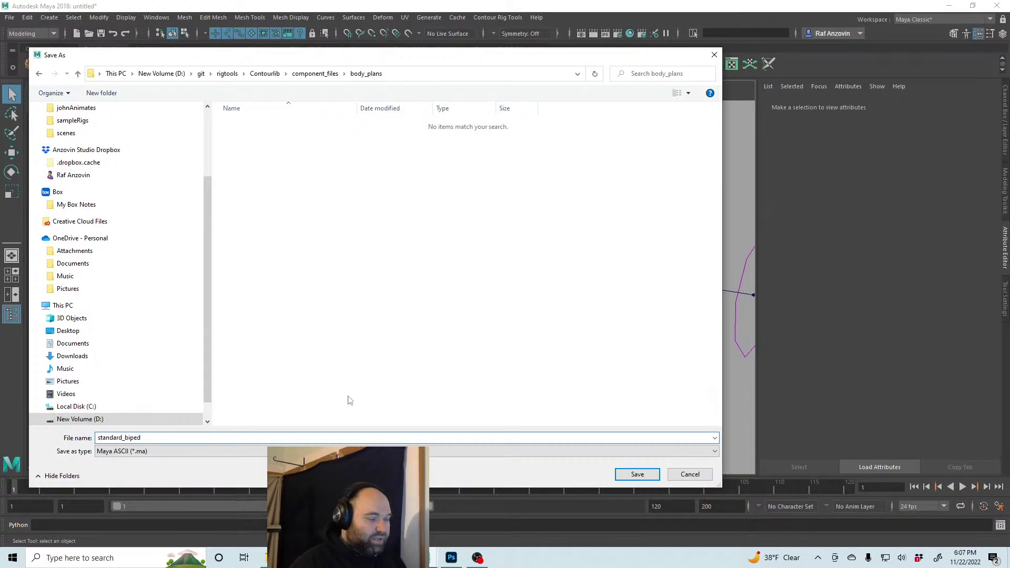
pyautogui.click(637, 474)
pyautogui.press('w')
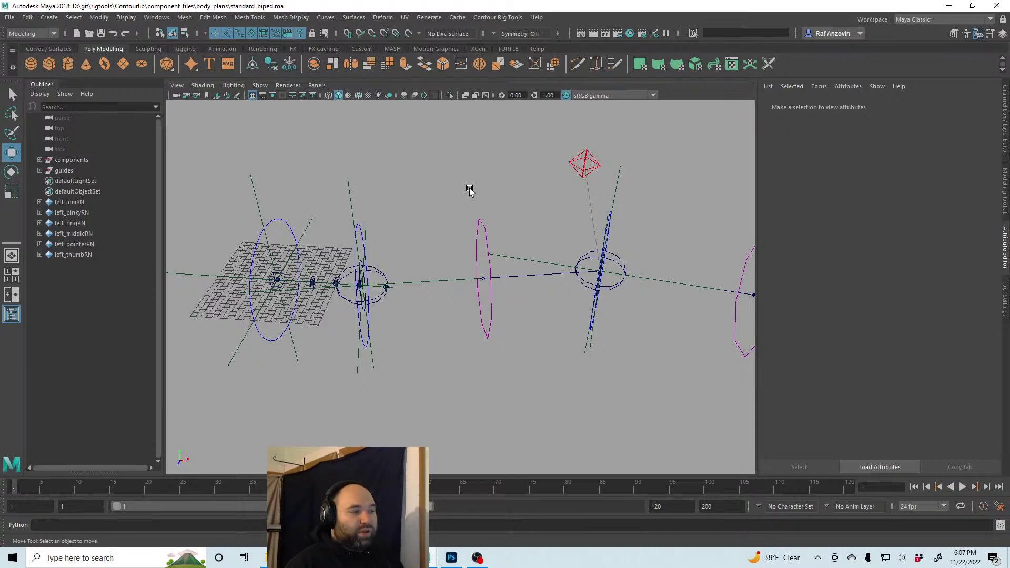
# Try moving the left arm's elbow guide along its vertical axis, and undo the move
pyautogui.click(620, 189)
pyautogui.keyDown('alt'); pyautogui.moveTo(496, 223); pyautogui.dragTo(501, 281); pyautogui.keyUp('alt')
pyautogui.keyDown('alt'); pyautogui.moveTo(506, 329); pyautogui.dragTo(507, 290); pyautogui.keyUp('alt')
pyautogui.moveTo(461, 317); pyautogui.dragTo(489, 347)
pyautogui.click(573, 379)
pyautogui.click(449, 343)
pyautogui.keyDown('alt'); pyautogui.moveTo(489, 347); pyautogui.dragTo(514, 364, button='right'); pyautogui.keyUp('alt')
pyautogui.keyDown('alt'); pyautogui.moveTo(514, 365); pyautogui.dragTo(507, 368); pyautogui.keyUp('alt')
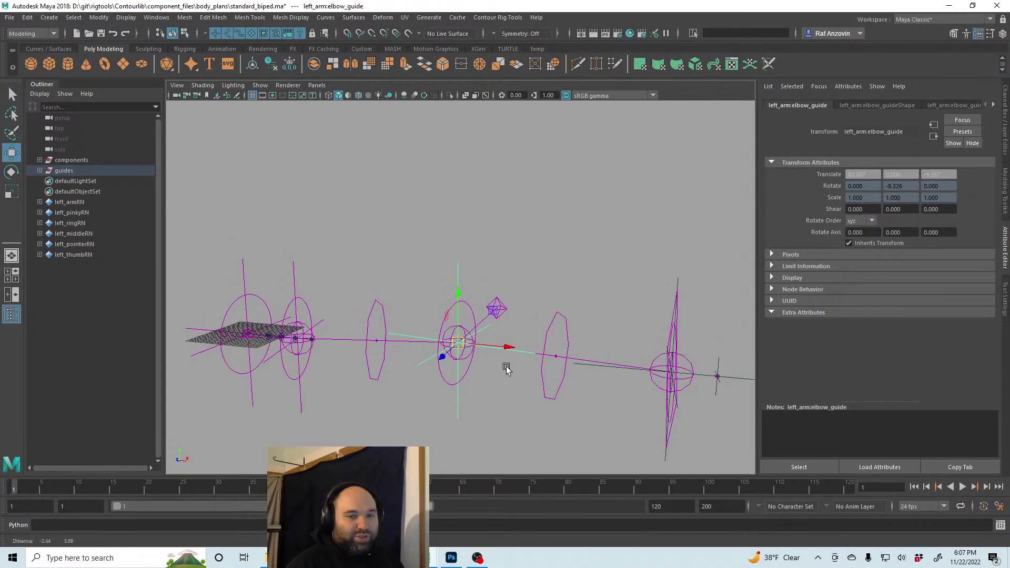
pyautogui.keyDown('alt'); pyautogui.moveTo(507, 368); pyautogui.dragTo(499, 363, button='right'); pyautogui.keyUp('alt')
pyautogui.moveTo(499, 363)
pyautogui.keyDown('alt'); pyautogui.mouseDown(button='middle')
pyautogui.moveTo(492, 354)
pyautogui.moveTo(500, 348)
pyautogui.mouseUp(button='middle'); pyautogui.keyUp('alt')
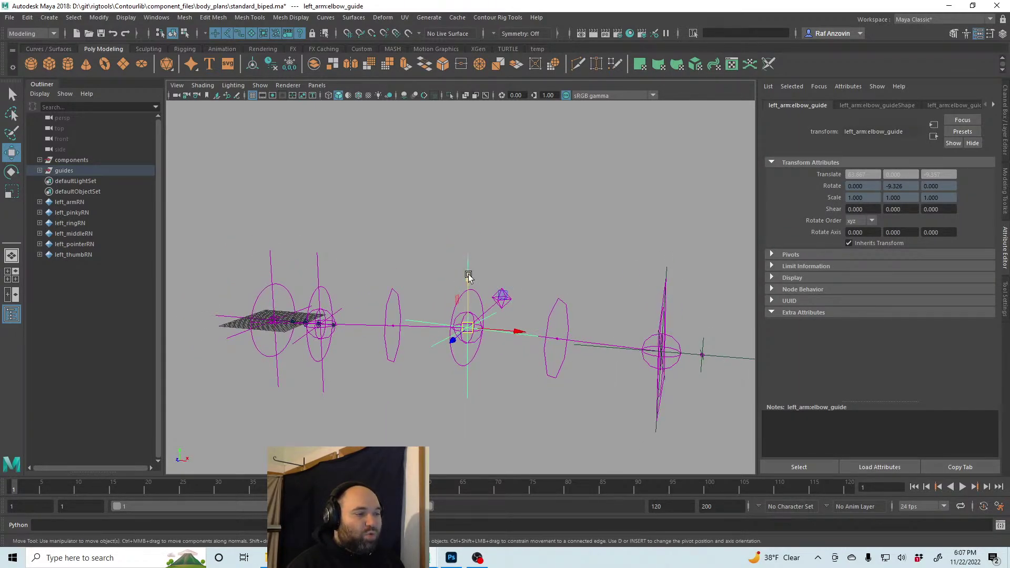
pyautogui.moveTo(468, 276); pyautogui.dragTo(457, 206)
pyautogui.hotkey('ctrl', 'z')
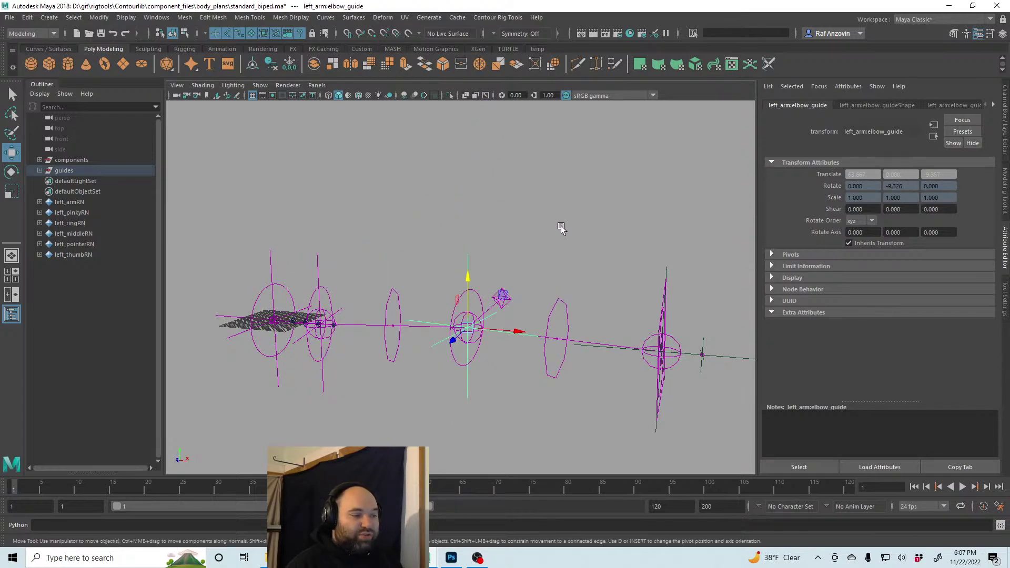
# Try moving the left elbow guide freely upward to about 27 units high, undo it and clear the selection
pyautogui.click(561, 227)
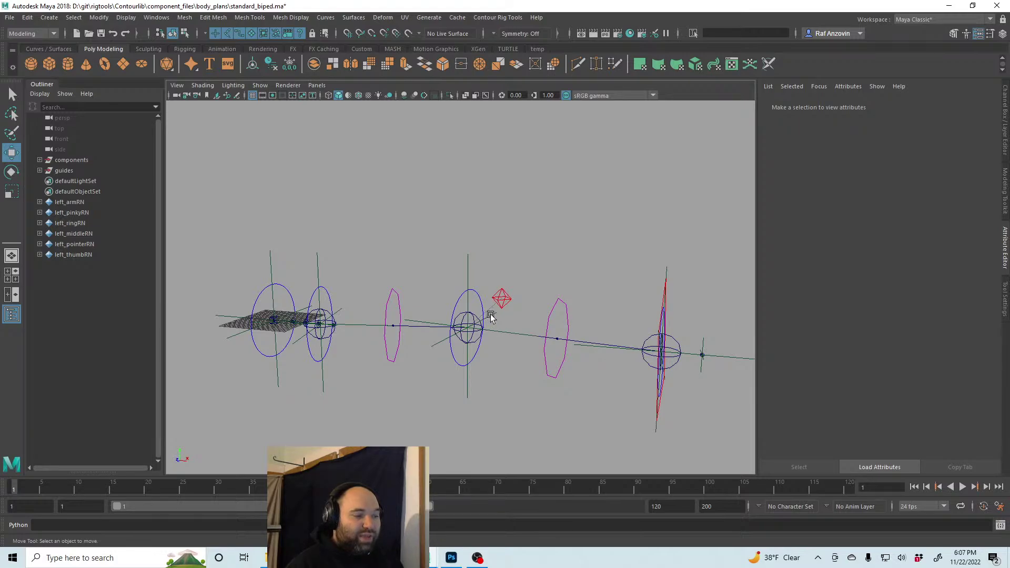
pyautogui.click(471, 331)
pyautogui.moveTo(470, 331); pyautogui.dragTo(467, 252)
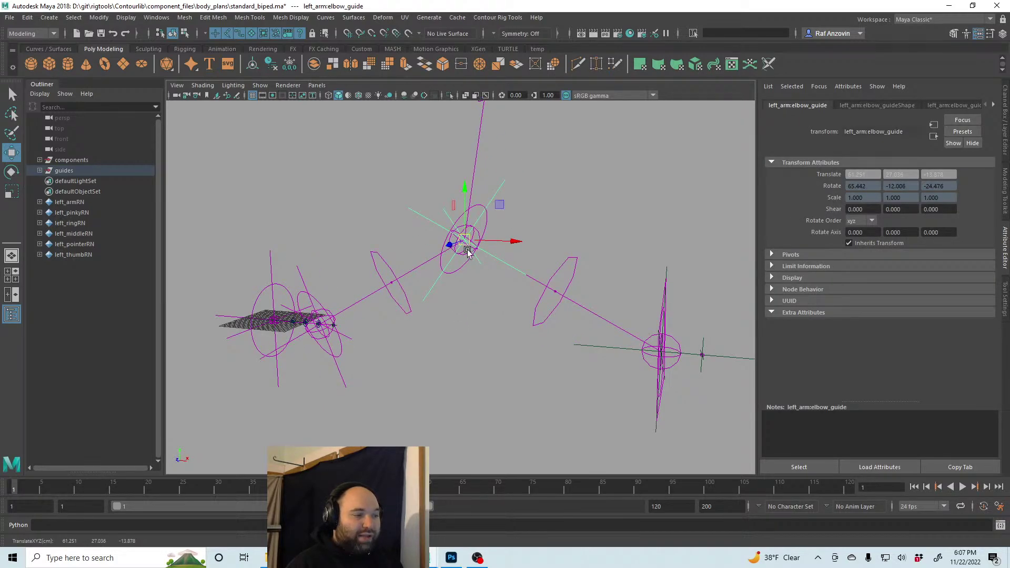
pyautogui.hotkey('ctrl', 'z')
pyautogui.click(607, 137)
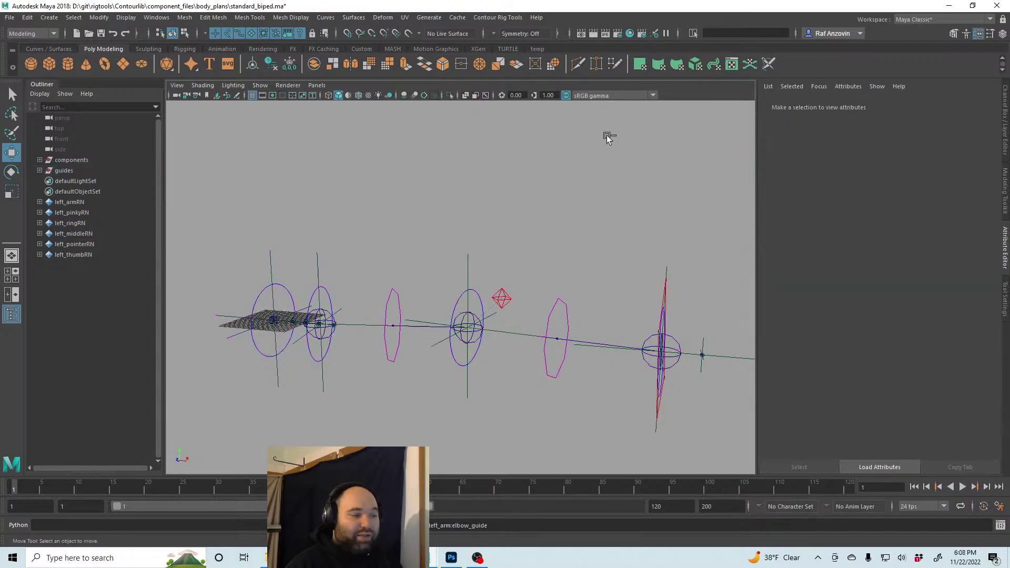
# Try shifting the left elbow guide up and slightly toward the shoulder, and undo back to an empty selection
pyautogui.keyDown('alt'); pyautogui.moveTo(607, 136); pyautogui.dragTo(540, 226); pyautogui.keyUp('alt')
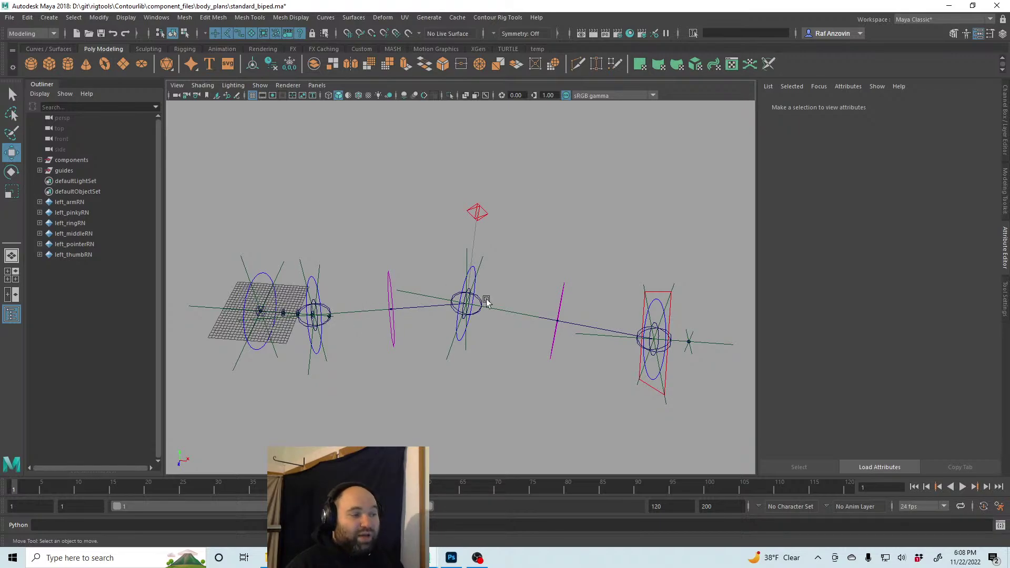
pyautogui.click(482, 257)
pyautogui.keyDown('alt'); pyautogui.moveTo(565, 395); pyautogui.dragTo(507, 349); pyautogui.keyUp('alt')
pyautogui.keyDown('alt'); pyautogui.moveTo(506, 348); pyautogui.dragTo(504, 351, button='middle'); pyautogui.keyUp('alt')
pyautogui.moveTo(504, 352); pyautogui.dragTo(514, 286)
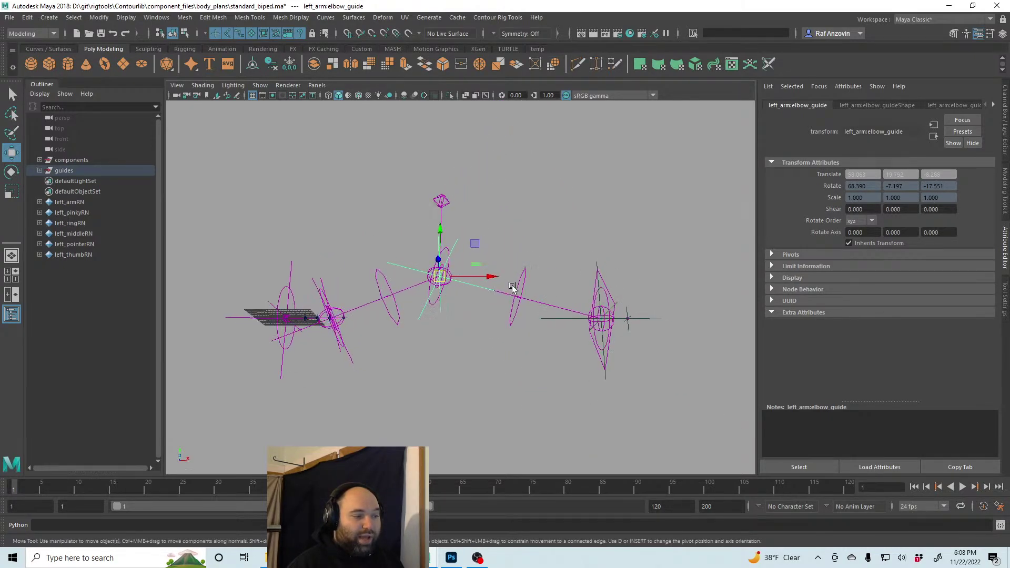
pyautogui.hotkey('ctrl', 'z')
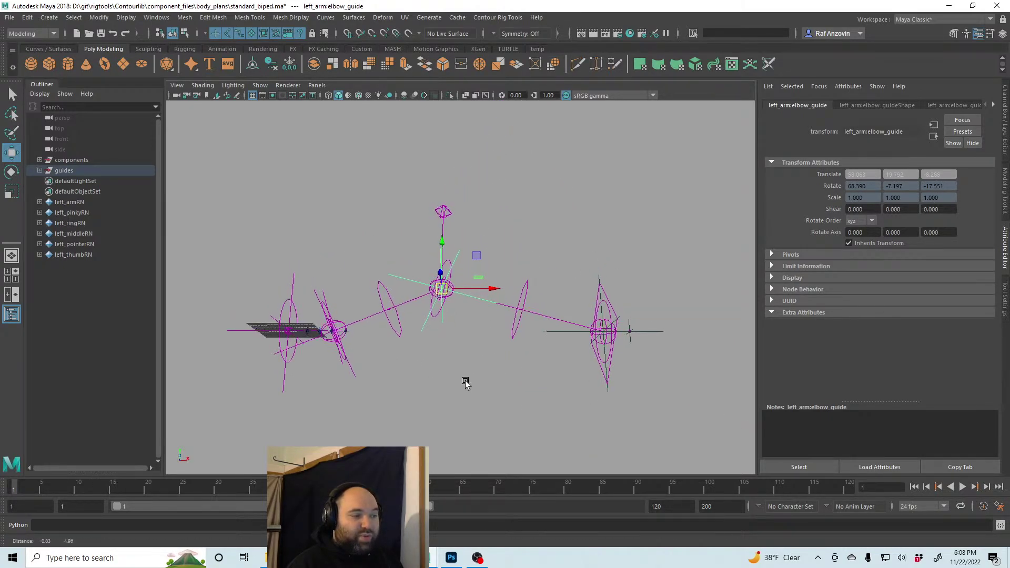
pyautogui.keyDown('alt'); pyautogui.moveTo(532, 356); pyautogui.dragTo(532, 410); pyautogui.keyUp('alt')
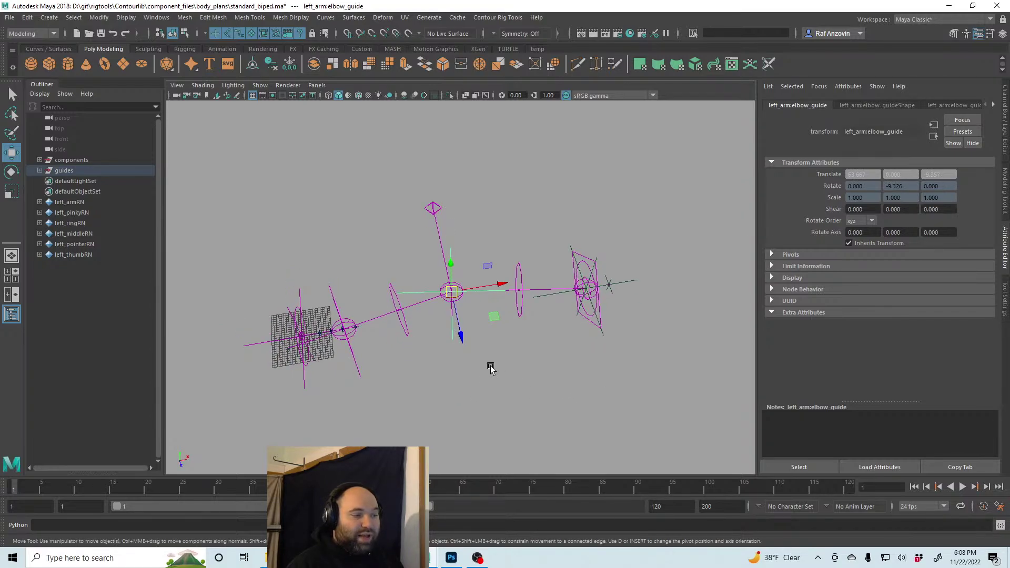
pyautogui.hotkey('ctrl', 'z')
pyautogui.hotkey('ctrl', 'z')
pyautogui.hotkey('ctrl', 'z')
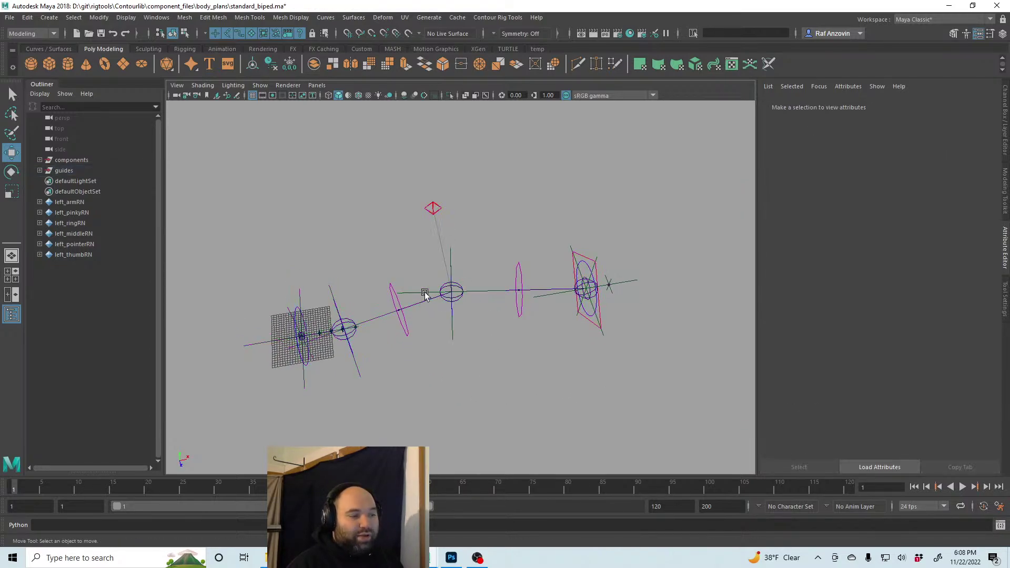
# Show the left elbow guide's channels and examine its aim constraint in the left_arm:guides hierarchy, then collapse that group and clear the selection
pyautogui.click(422, 293)
pyautogui.keyDown('alt'); pyautogui.moveTo(495, 381); pyautogui.dragTo(502, 254); pyautogui.keyUp('alt')
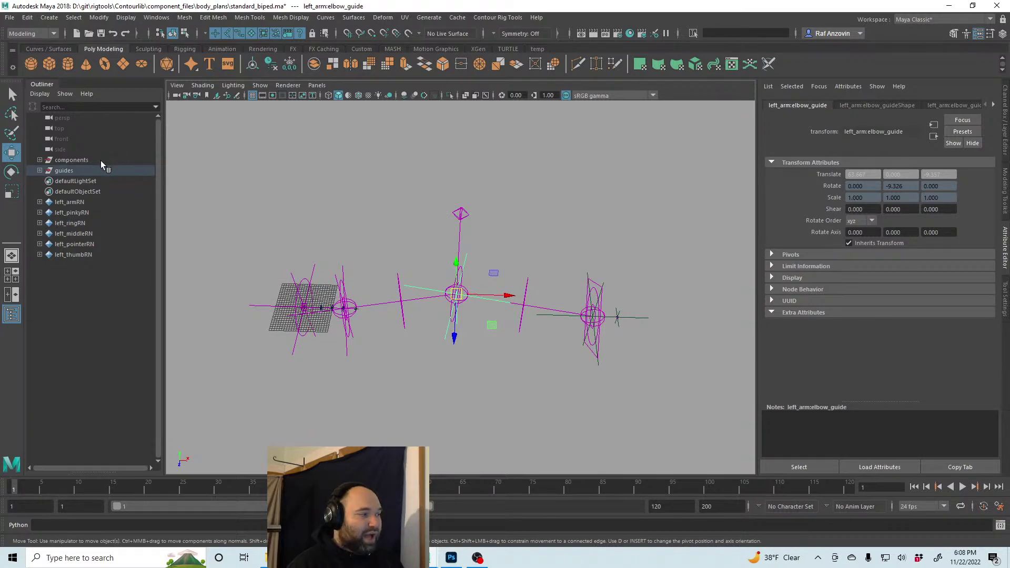
pyautogui.rightClick(101, 161)
pyautogui.click(1001, 117)
pyautogui.click(1001, 119)
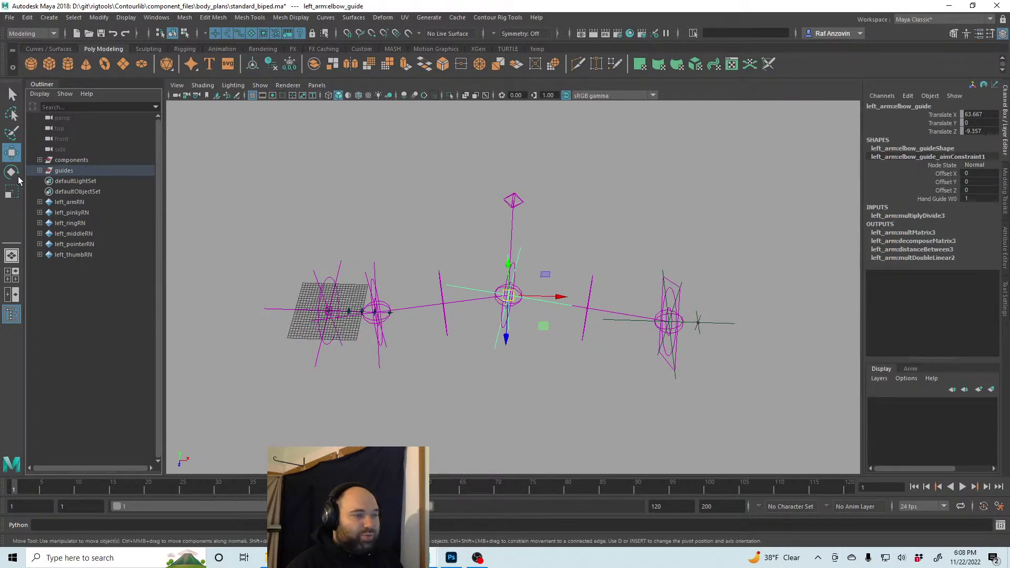
pyautogui.rightClick(66, 175)
pyautogui.click(80, 204)
pyautogui.click(52, 255)
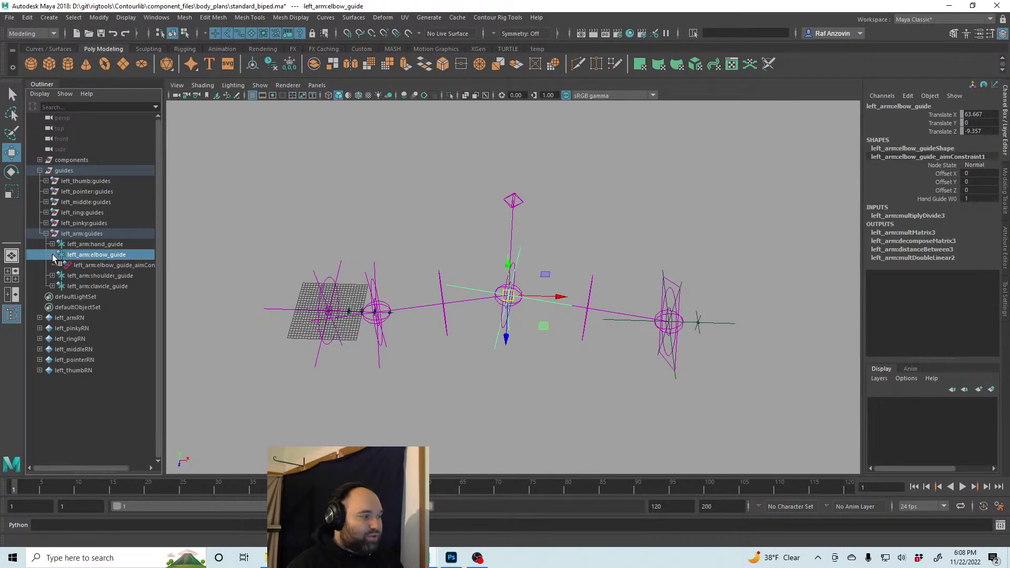
pyautogui.moveTo(164, 265); pyautogui.dragTo(203, 264)
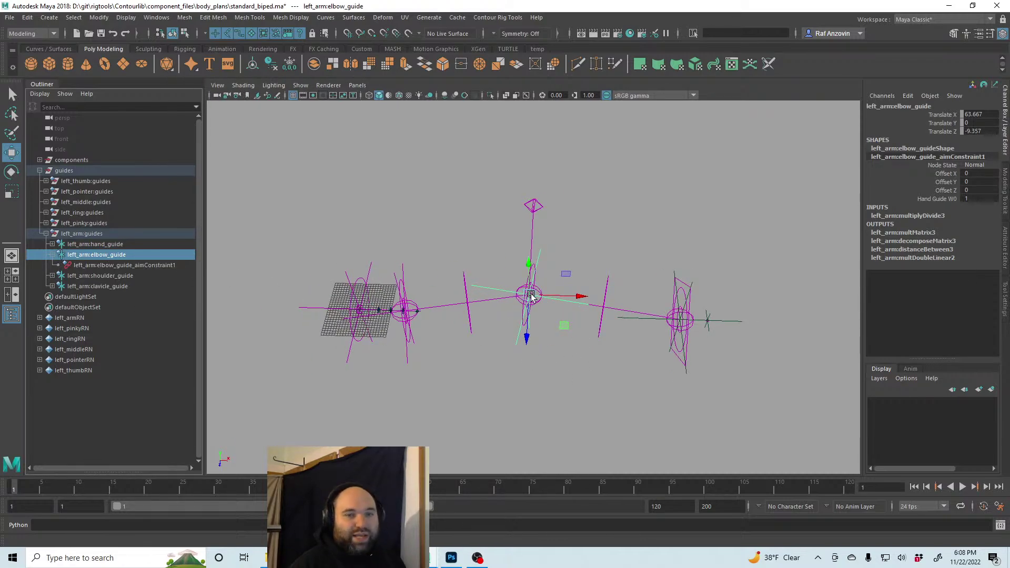
pyautogui.click(45, 233)
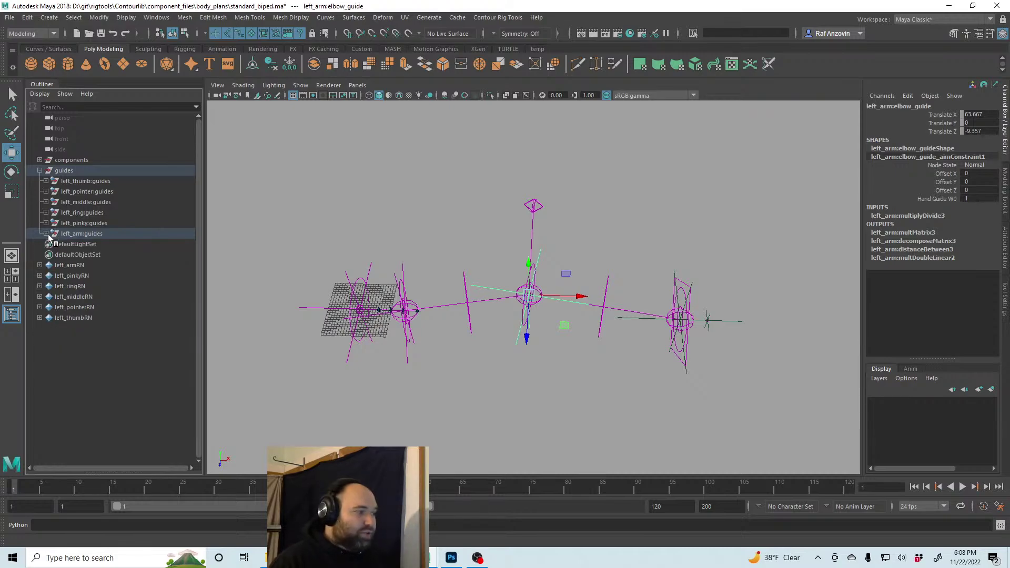
pyautogui.click(443, 190)
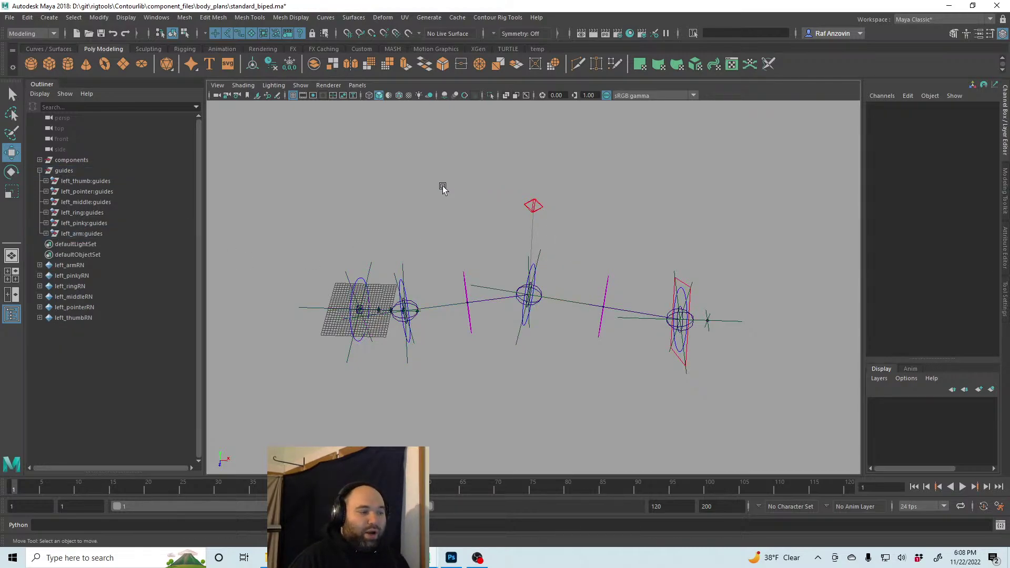
# Try rotating the first pinky joint guide (left_pinky:joint1) about -65 degrees in Z, and undo the rotation
pyautogui.keyDown('alt'); pyautogui.moveTo(390, 332); pyautogui.dragTo(582, 275, button='middle'); pyautogui.keyUp('alt')
pyautogui.keyDown('alt'); pyautogui.moveTo(582, 276); pyautogui.dragTo(697, 368, button='right'); pyautogui.keyUp('alt')
pyautogui.keyDown('alt'); pyautogui.moveTo(605, 319); pyautogui.dragTo(616, 393, button='middle'); pyautogui.keyUp('alt')
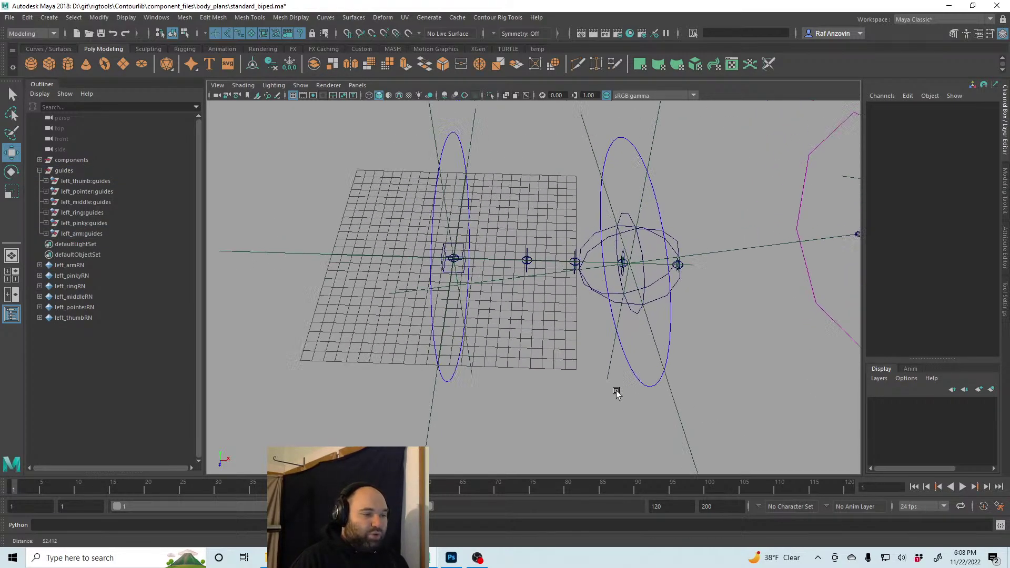
pyautogui.keyDown('alt'); pyautogui.moveTo(617, 392); pyautogui.dragTo(575, 289); pyautogui.keyUp('alt')
pyautogui.keyDown('alt'); pyautogui.moveTo(576, 290); pyautogui.dragTo(677, 350, button='right'); pyautogui.keyUp('alt')
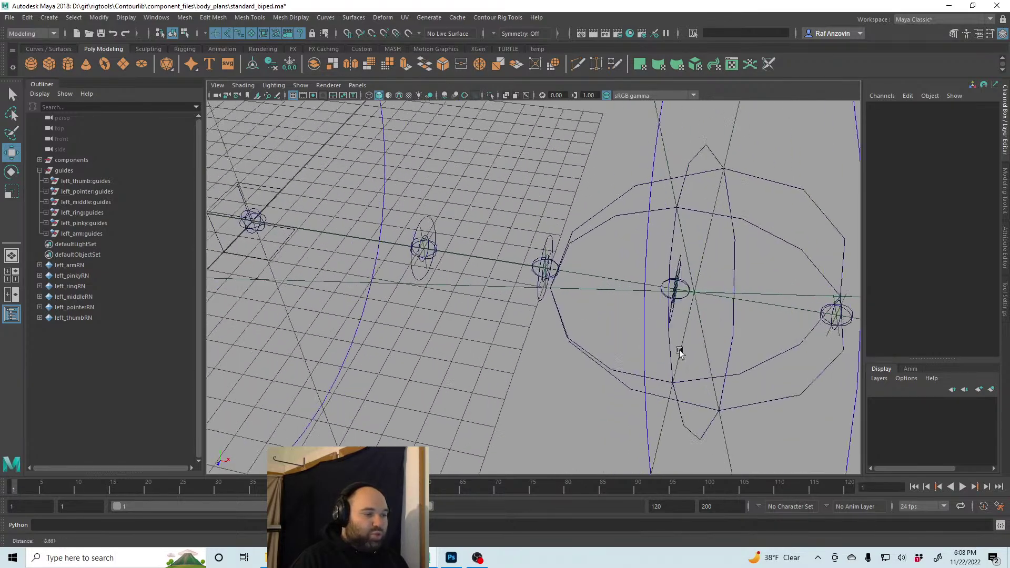
pyautogui.click(415, 227)
pyautogui.press('e')
pyautogui.moveTo(451, 228); pyautogui.dragTo(474, 267)
pyautogui.keyDown('alt'); pyautogui.moveTo(701, 378); pyautogui.dragTo(338, 325, button='right'); pyautogui.keyUp('alt')
pyautogui.keyDown('alt'); pyautogui.moveTo(565, 371); pyautogui.dragTo(556, 369, button='middle'); pyautogui.keyUp('alt')
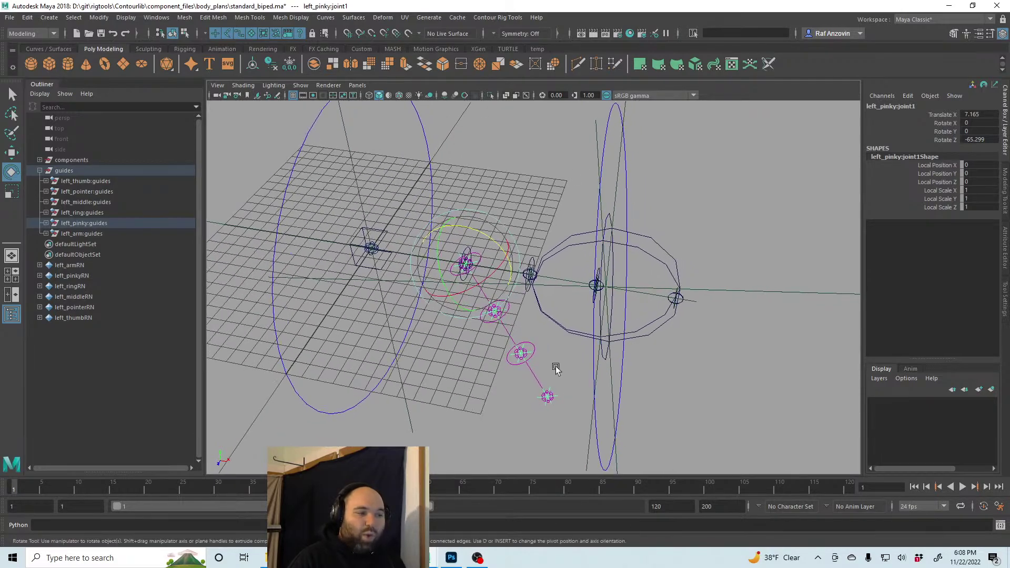
pyautogui.hotkey('ctrl', 'z')
pyautogui.keyDown('alt'); pyautogui.moveTo(726, 384); pyautogui.dragTo(542, 349); pyautogui.keyUp('alt')
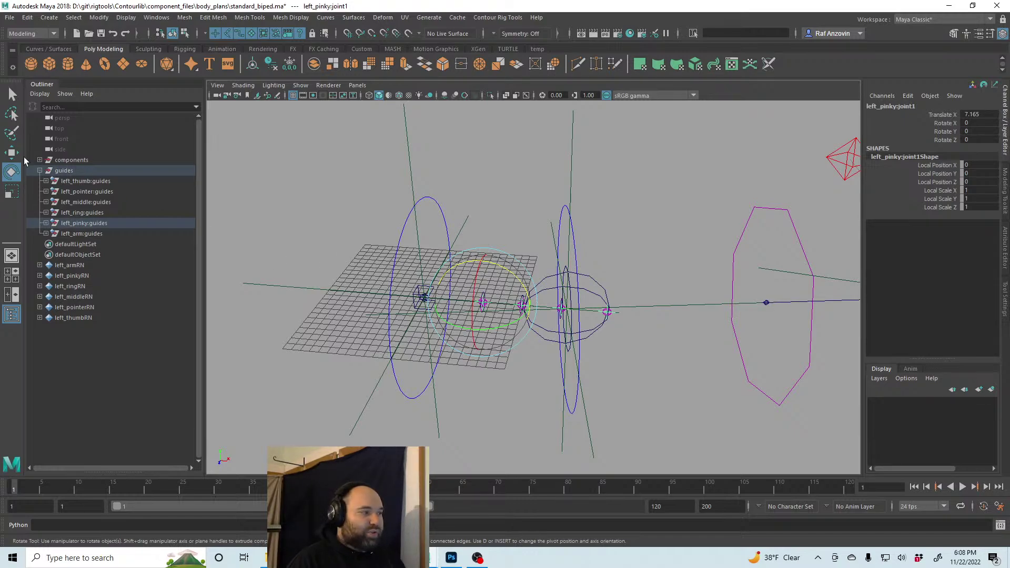
pyautogui.press('w')
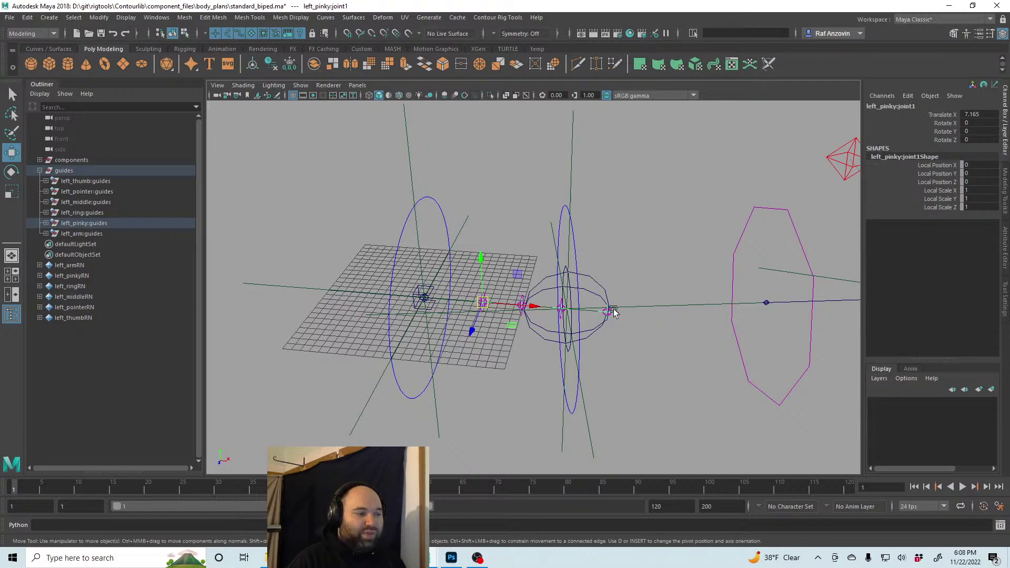
# Try rotating the first pinky joint guide (left_pinky:joint1) about -49 degrees in Z
pyautogui.click(717, 388)
pyautogui.keyDown('alt'); pyautogui.moveTo(717, 388); pyautogui.dragTo(522, 343); pyautogui.keyUp('alt')
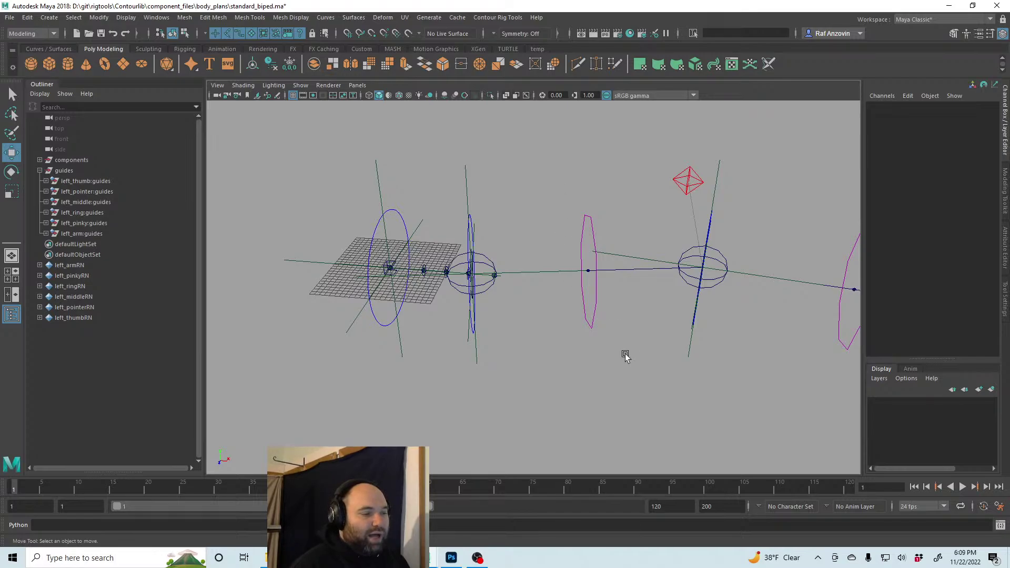
pyautogui.keyDown('alt'); pyautogui.moveTo(624, 352); pyautogui.dragTo(584, 316); pyautogui.keyUp('alt')
pyautogui.keyDown('alt'); pyautogui.moveTo(537, 311); pyautogui.dragTo(649, 312, button='middle'); pyautogui.keyUp('alt')
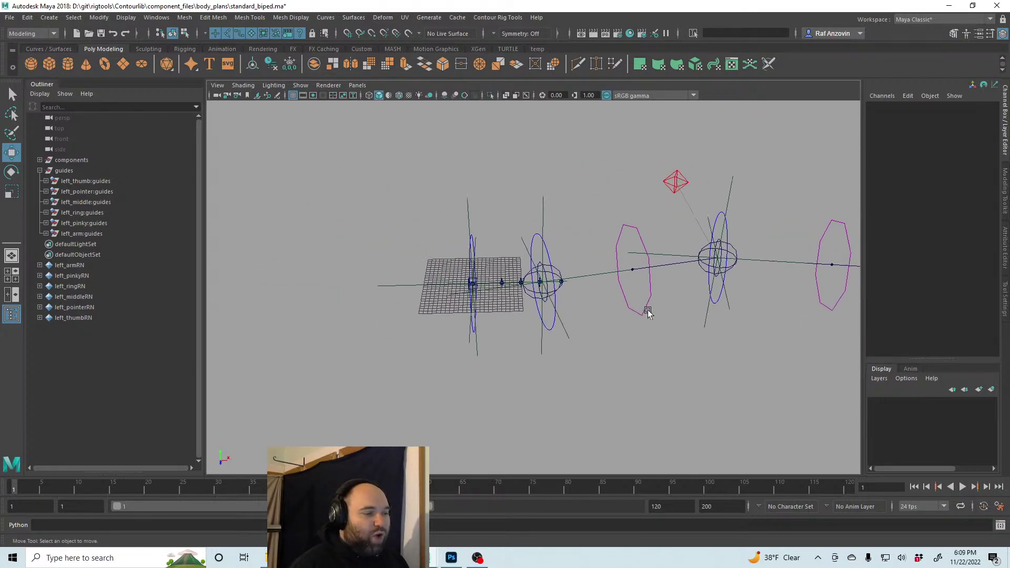
pyautogui.keyDown('alt'); pyautogui.moveTo(649, 312); pyautogui.dragTo(703, 365, button='right'); pyautogui.keyUp('alt')
pyautogui.keyDown('alt'); pyautogui.moveTo(452, 293); pyautogui.dragTo(485, 322, button='middle'); pyautogui.keyUp('alt')
pyautogui.keyDown('alt'); pyautogui.moveTo(484, 322); pyautogui.dragTo(457, 343); pyautogui.keyUp('alt')
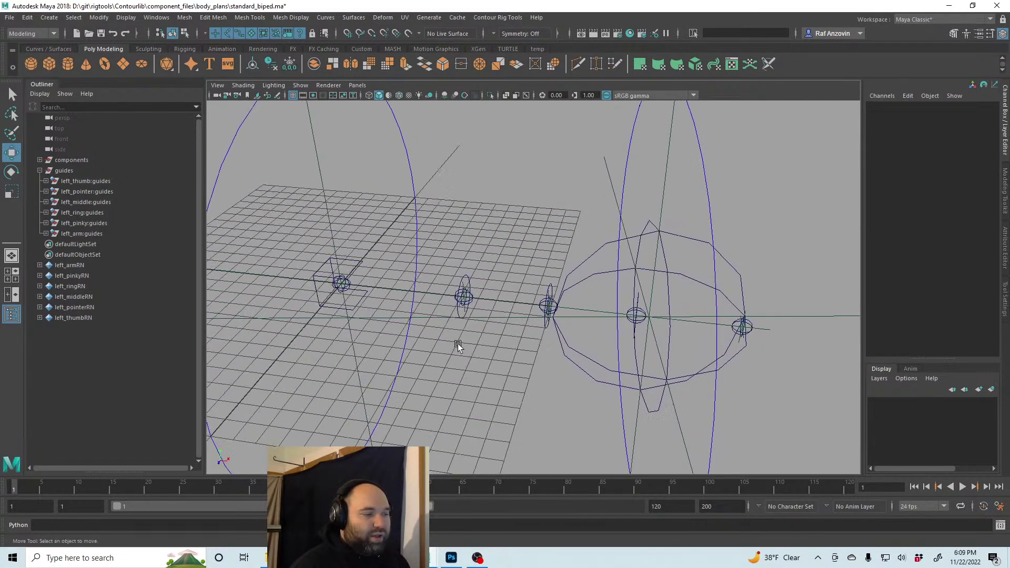
pyautogui.click(464, 289)
pyautogui.press('e')
pyautogui.moveTo(509, 287); pyautogui.dragTo(514, 301)
# Try rotating the second pinky joint guide (left_pinky:joint2) about 36 degrees in Z, undo both pinky rotations and clear the selection
pyautogui.click(550, 355)
pyautogui.click(530, 349)
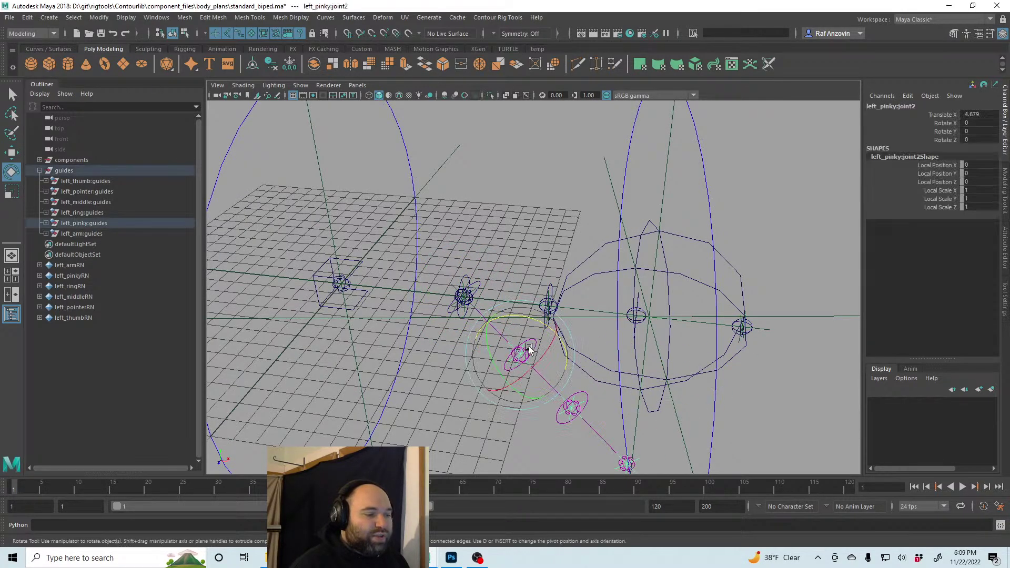
pyautogui.keyDown('alt'); pyautogui.moveTo(530, 349); pyautogui.dragTo(533, 298, button='middle'); pyautogui.keyUp('alt')
pyautogui.moveTo(533, 283); pyautogui.dragTo(506, 273)
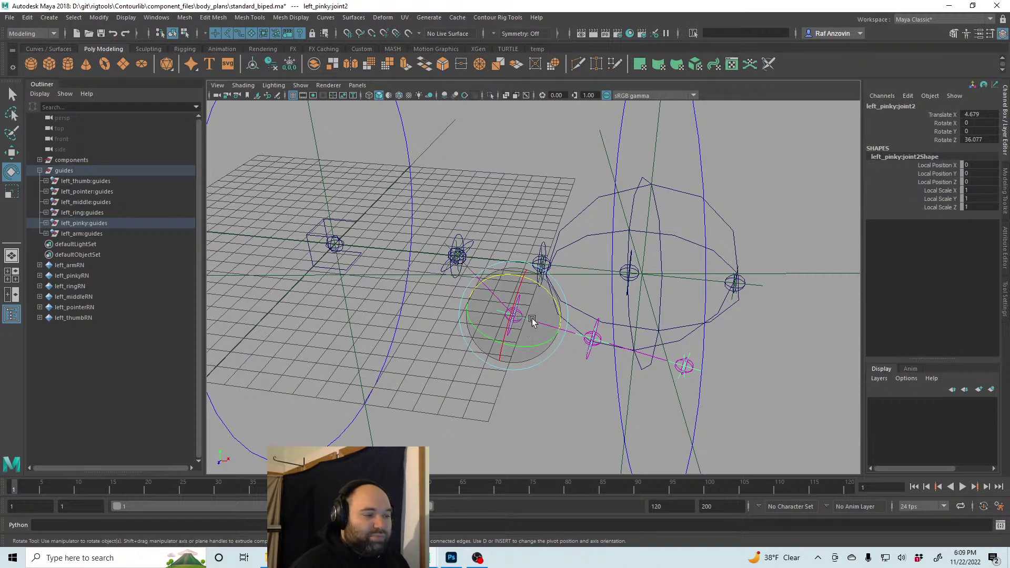
pyautogui.click(757, 172)
pyautogui.hotkey('ctrl', 'z')
pyautogui.hotkey('ctrl', 'z')
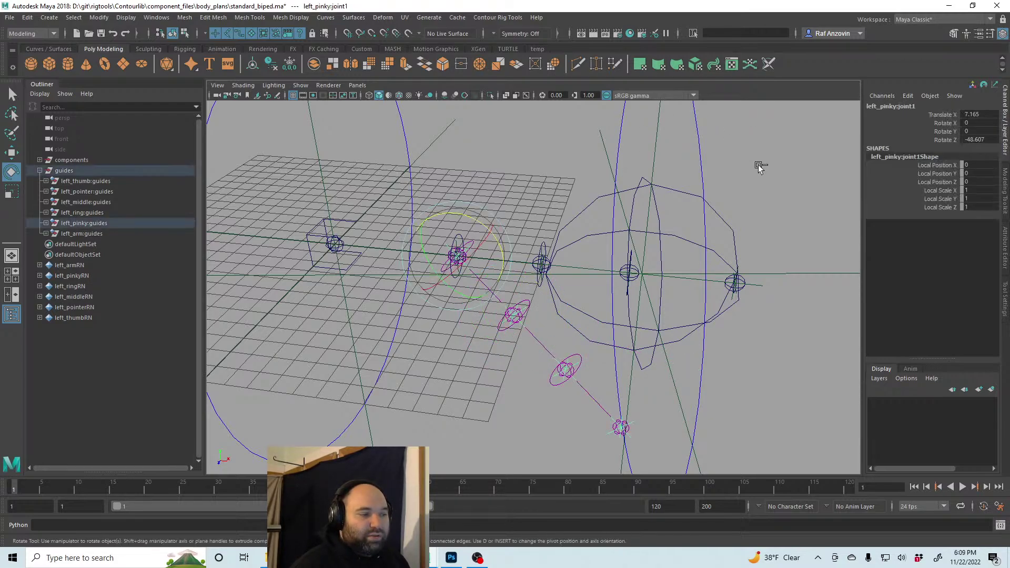
pyautogui.click(276, 301)
# Try moving the left elbow guide upward to about 10.7 units in Y, and undo back to an empty selection
pyautogui.scroll(-6, 277, 300)
pyautogui.keyDown('alt'); pyautogui.moveTo(277, 301); pyautogui.dragTo(491, 367); pyautogui.keyUp('alt')
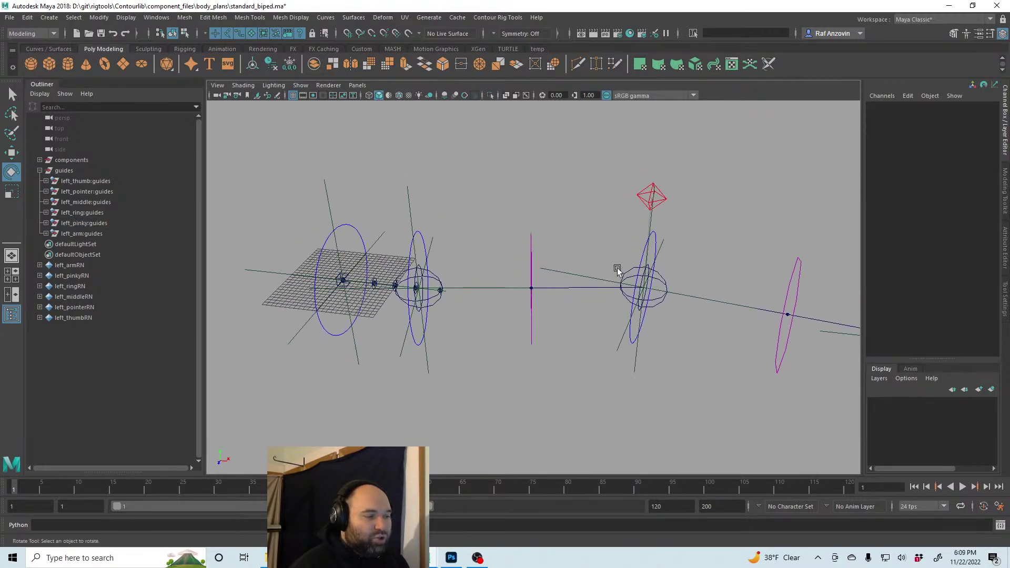
pyautogui.click(641, 287)
pyautogui.press('w')
pyautogui.moveTo(643, 288); pyautogui.dragTo(652, 231)
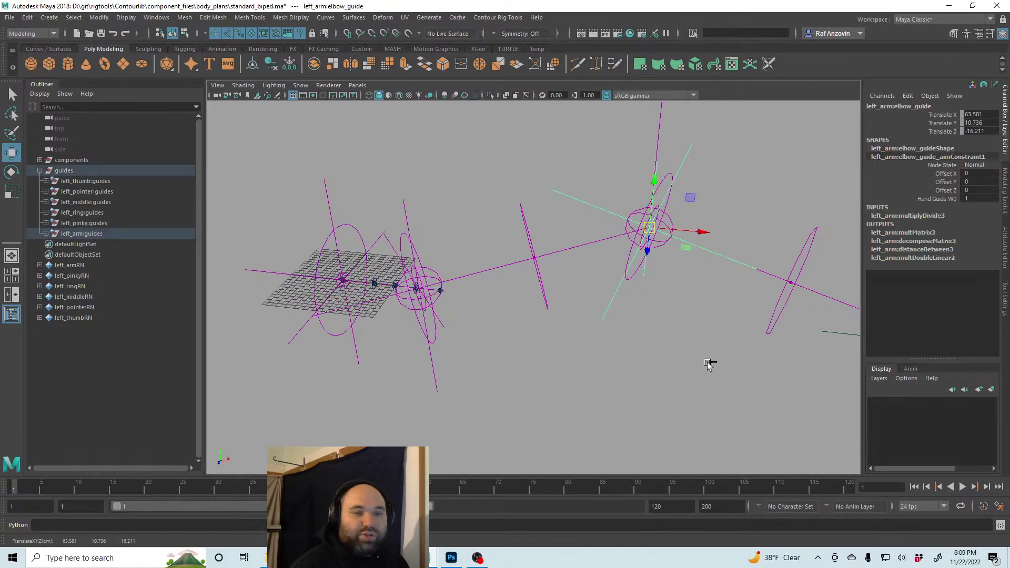
pyautogui.hotkey('ctrl', 'z')
pyautogui.hotkey('ctrl', 'z')
pyautogui.keyDown('alt'); pyautogui.moveTo(429, 383); pyautogui.dragTo(602, 349); pyautogui.keyUp('alt')
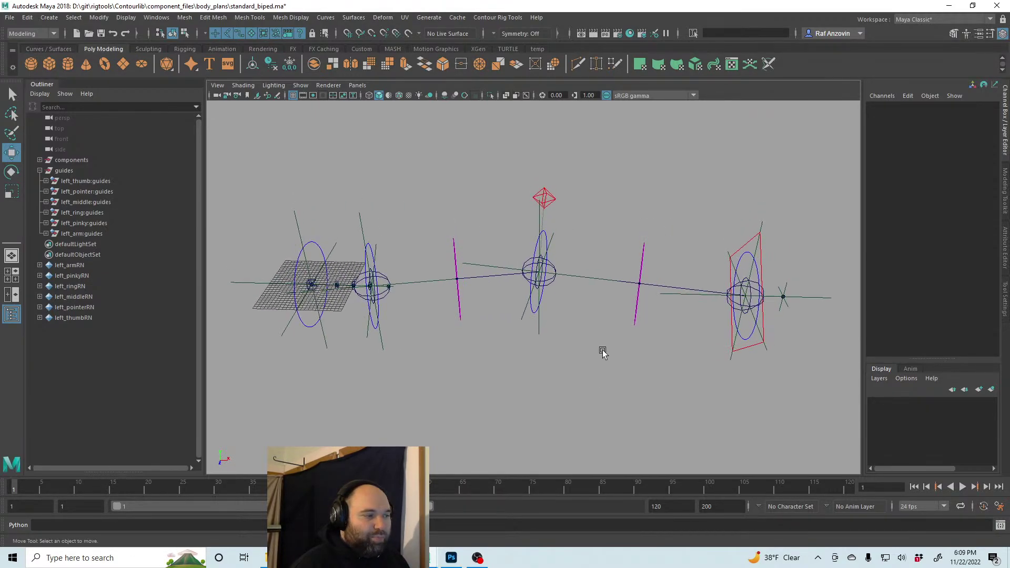